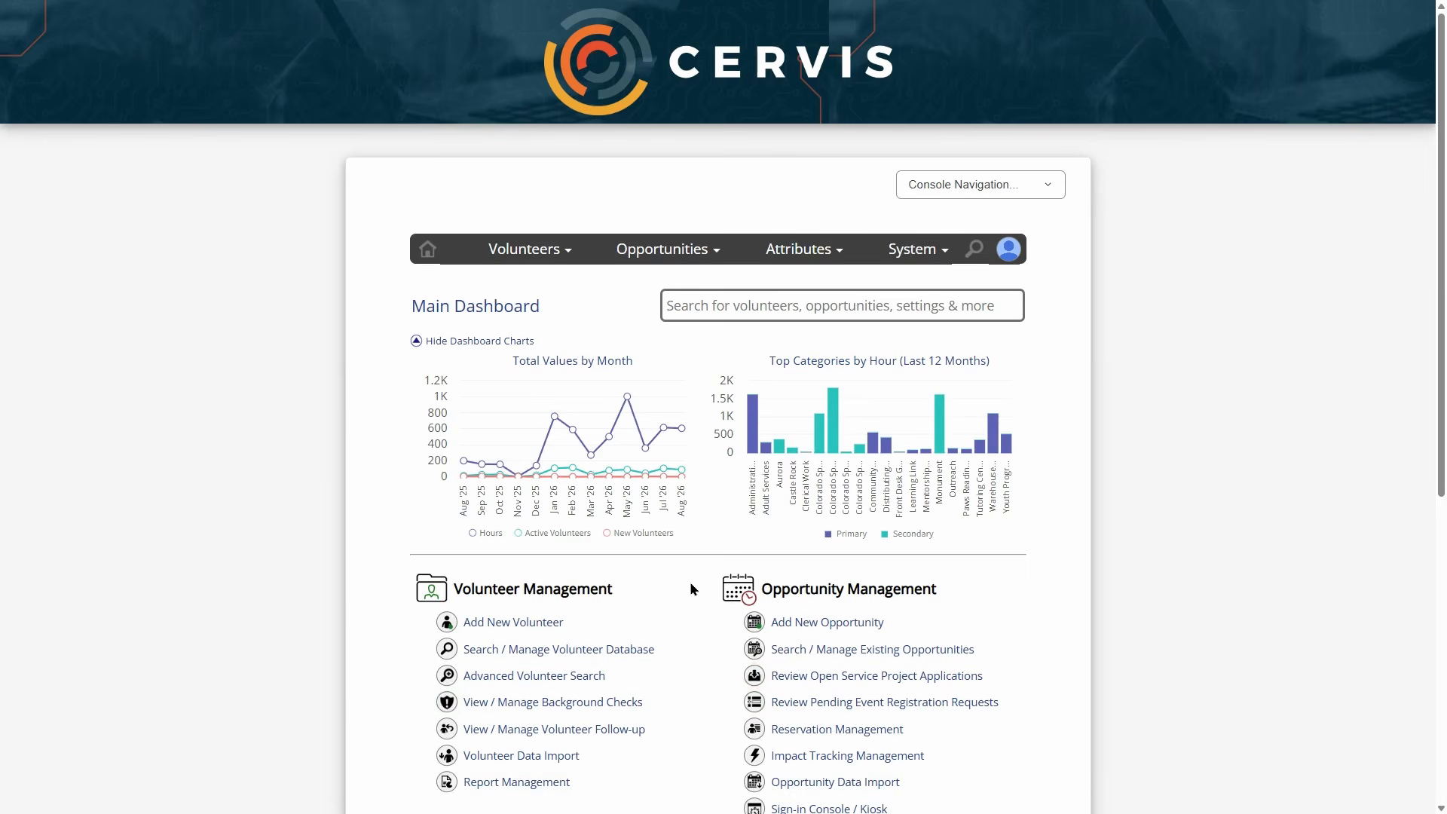
- Choose Add New Opportunity from the dashboard's Opportunity Management section
scroll(694, 587, "down", 1)
scroll(694, 584, "down", 1)
double_click(788, 438)
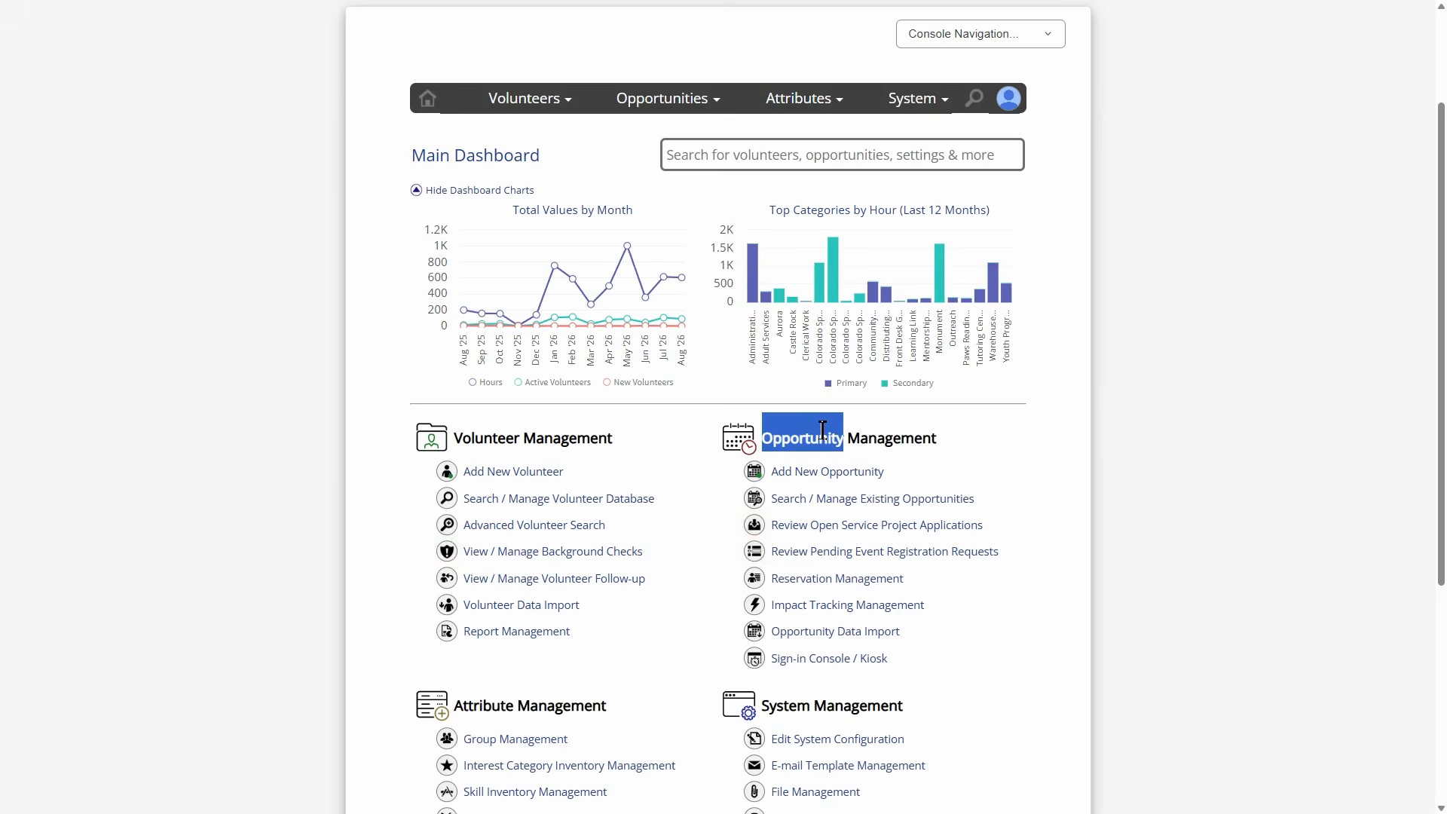
left_click(879, 431)
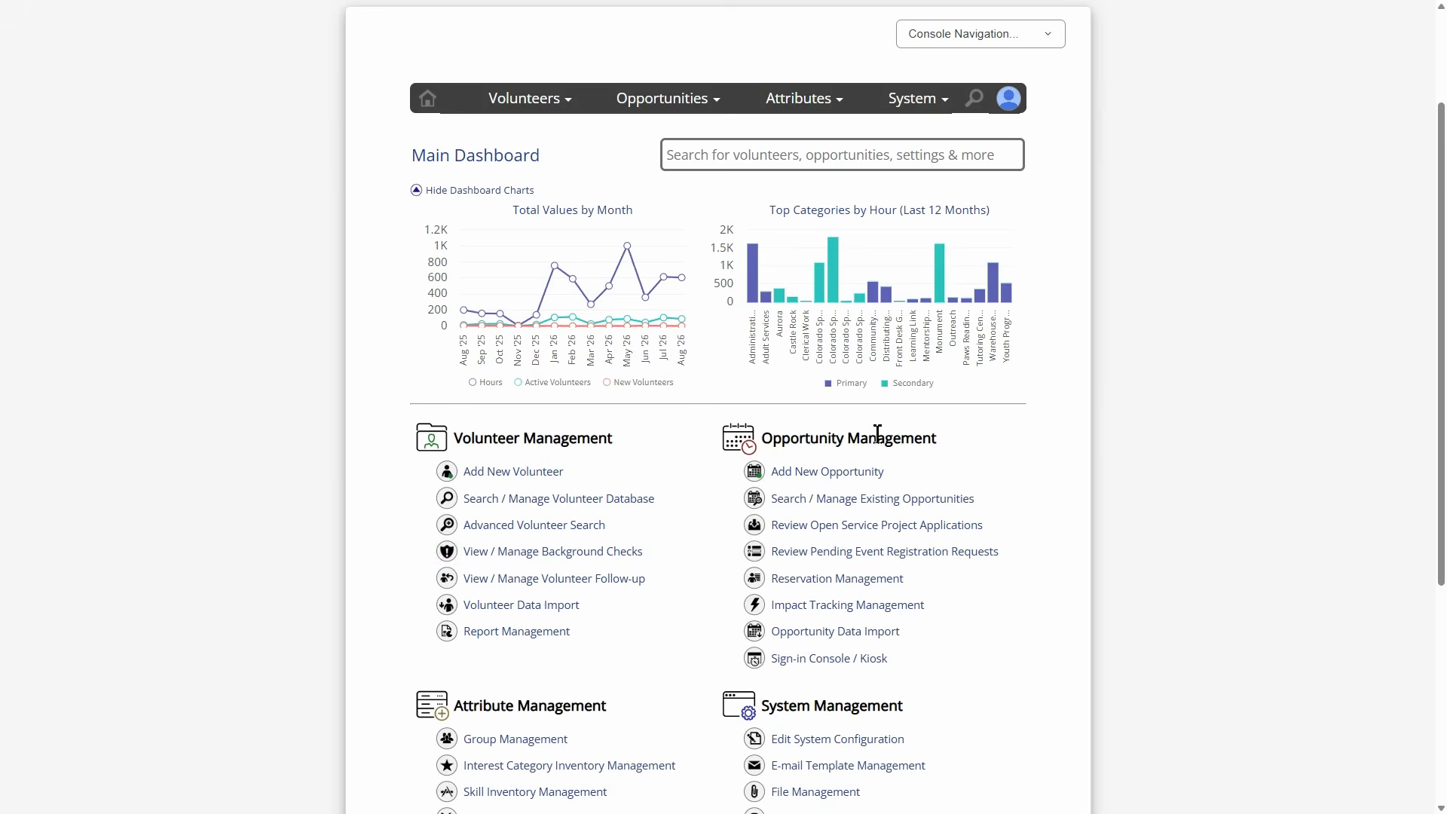
left_click(844, 472)
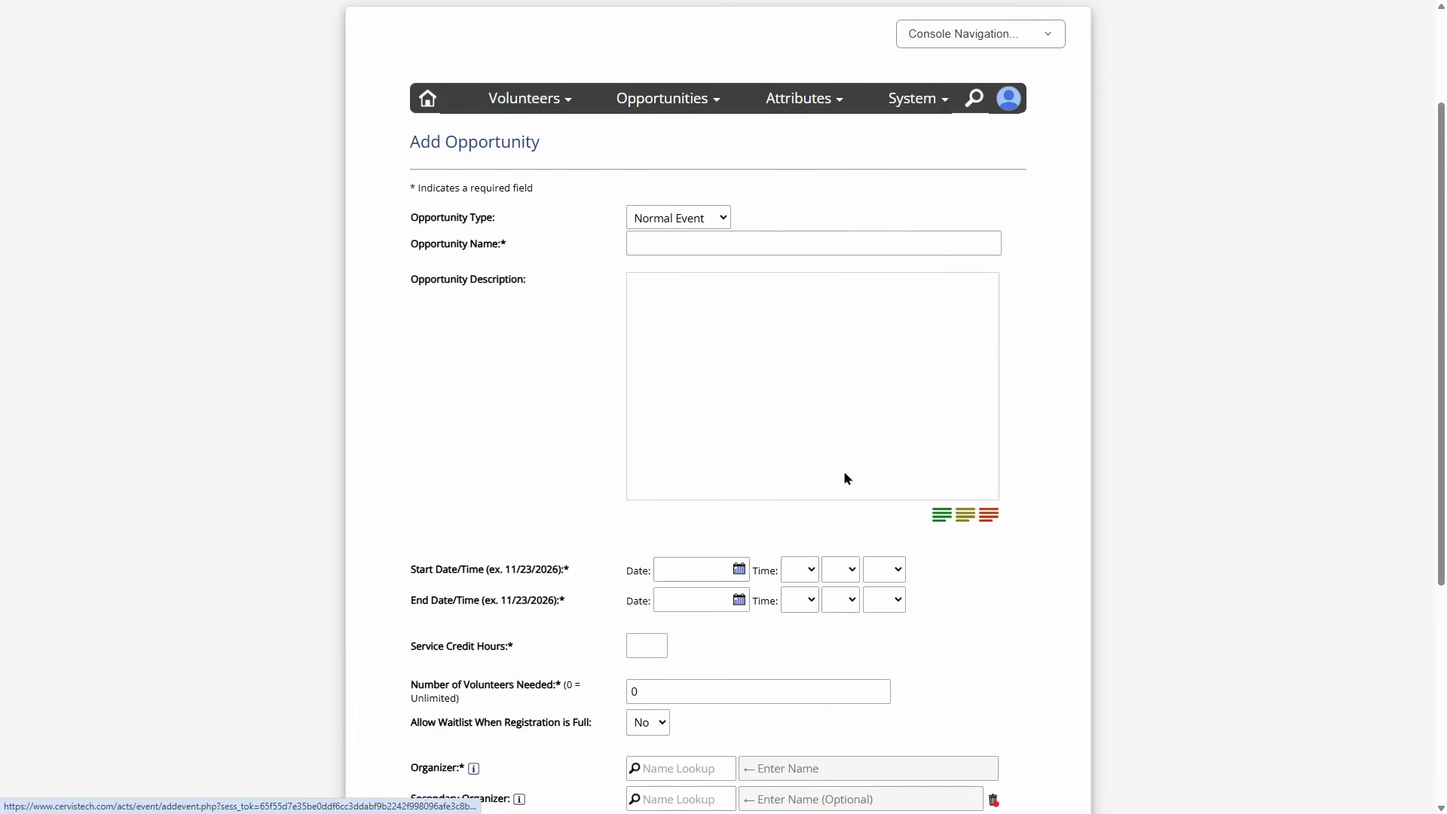
left_click(678, 219)
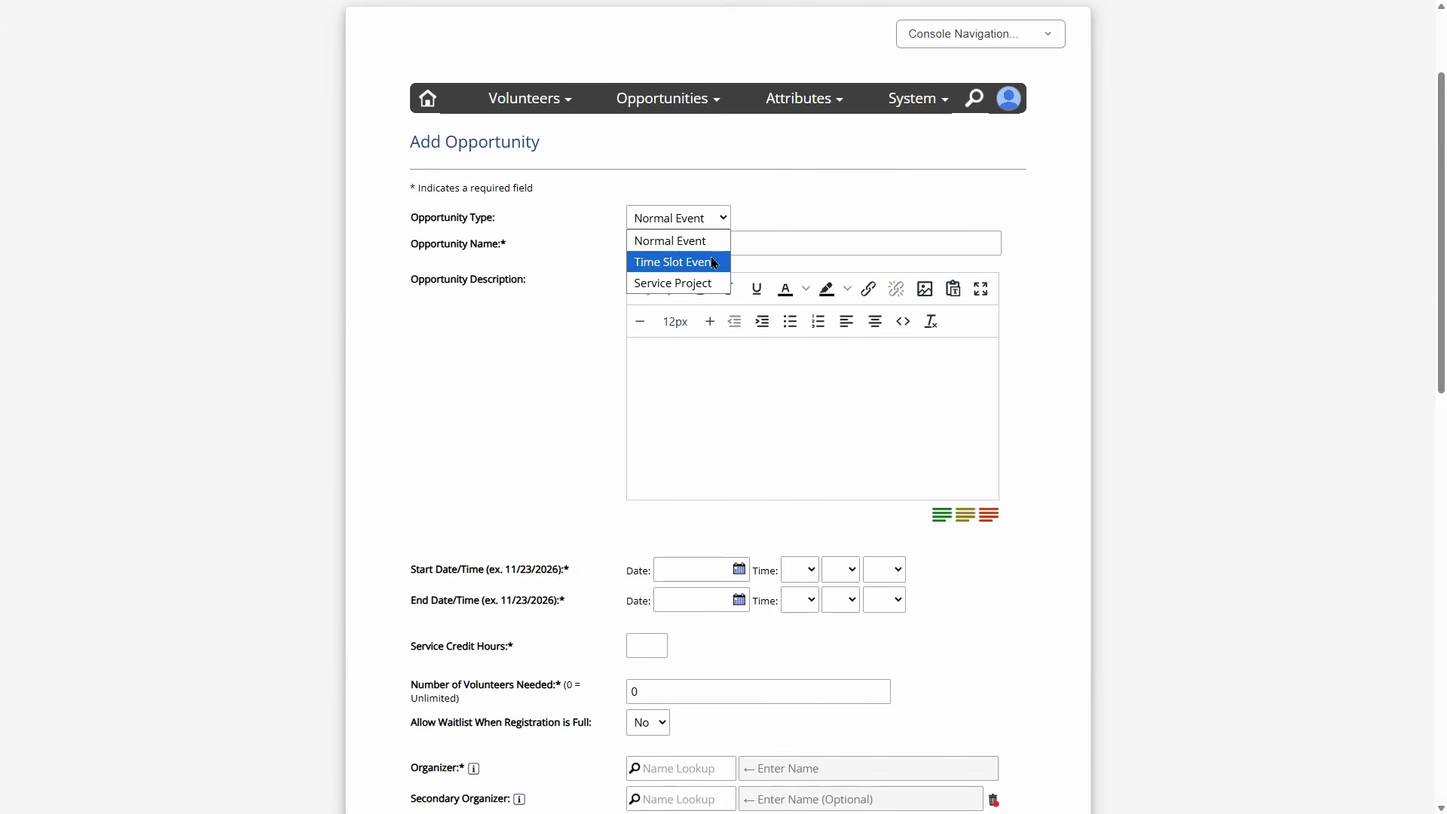
left_click(663, 242)
scroll(583, 263, "down", 3)
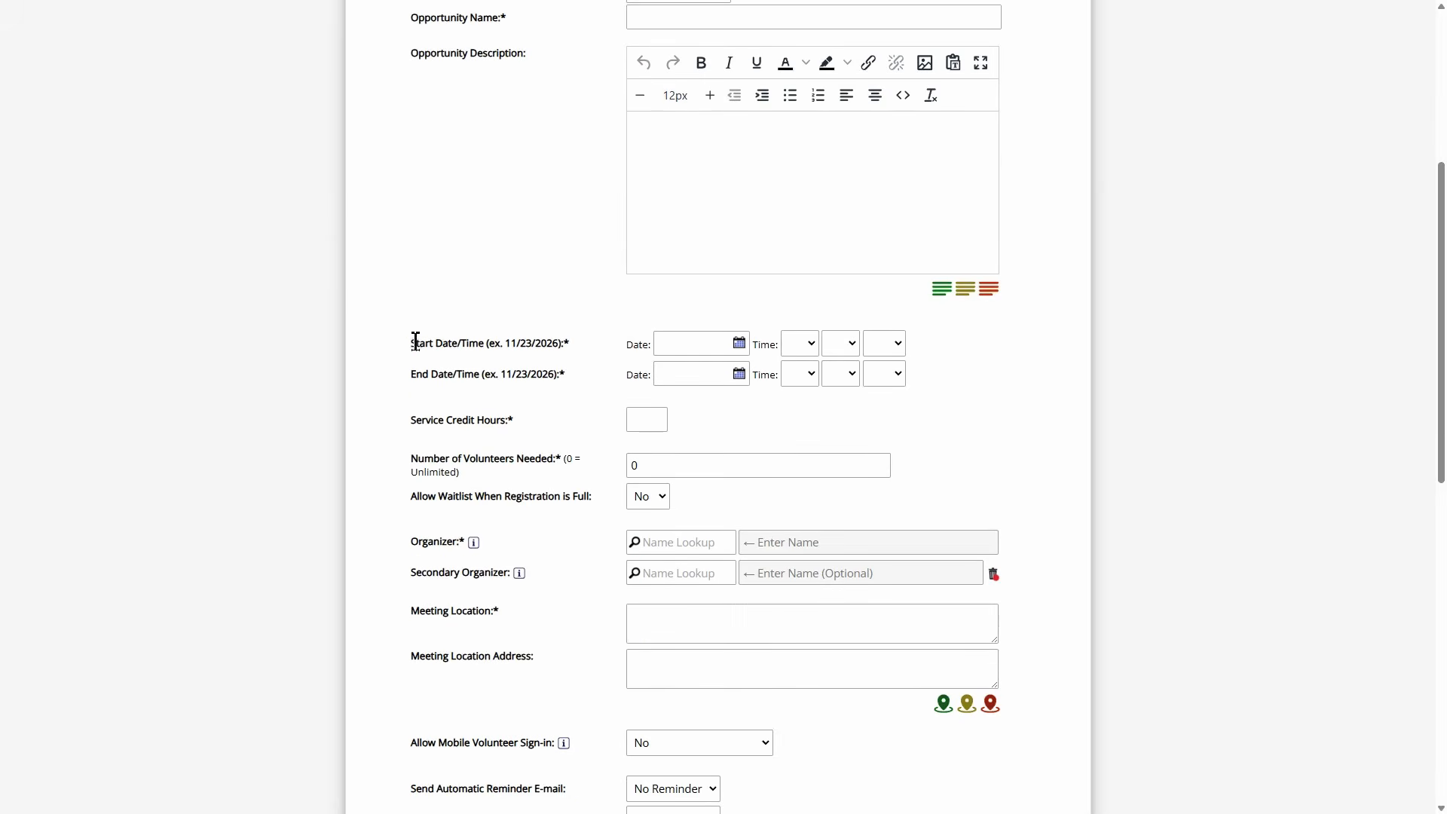
left_click_drag(415, 341, 575, 347)
left_click(431, 375)
left_click_drag(411, 381, 569, 372)
left_click(629, 373)
scroll(878, 347, "up", 4)
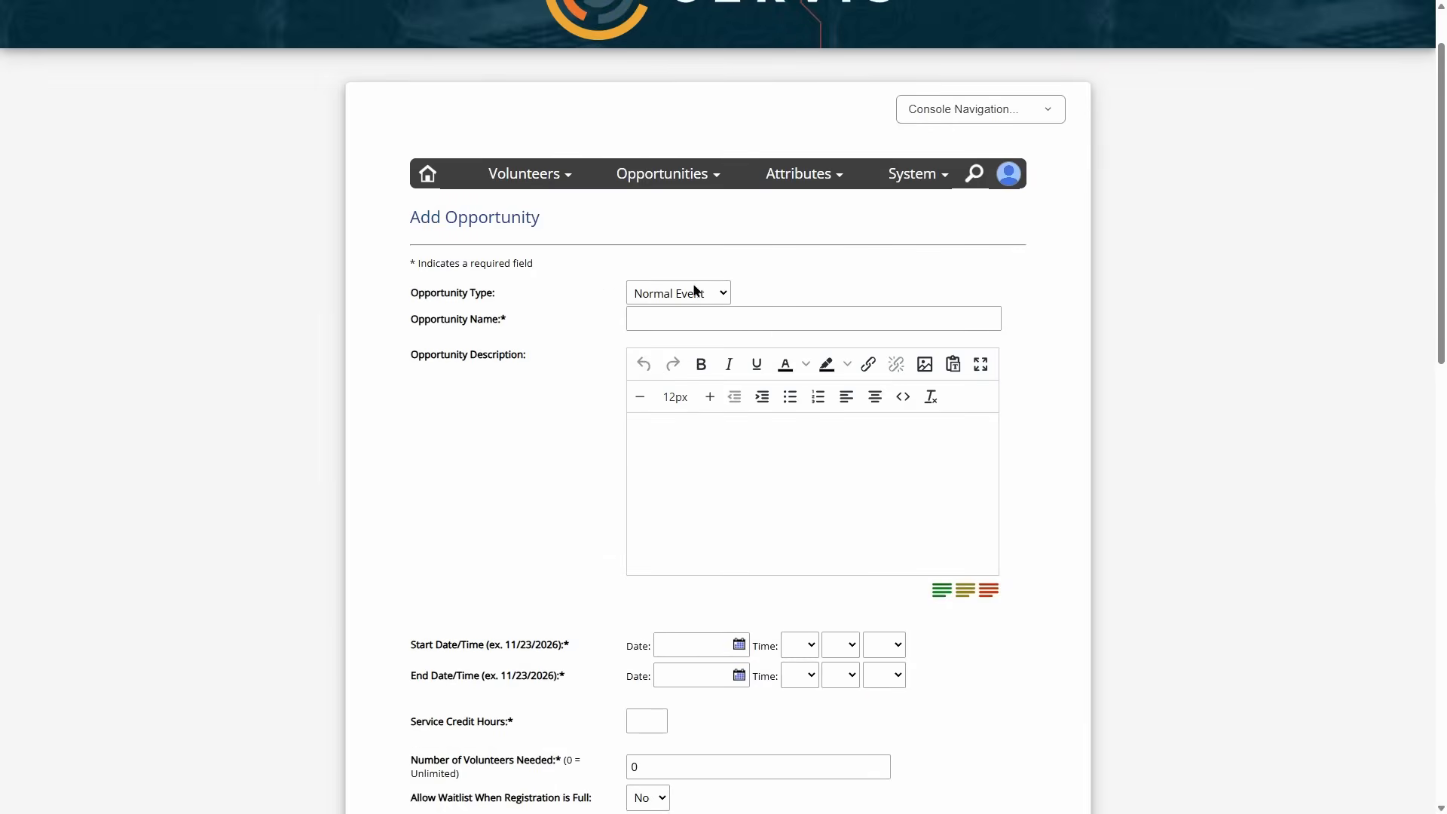
left_click(694, 291)
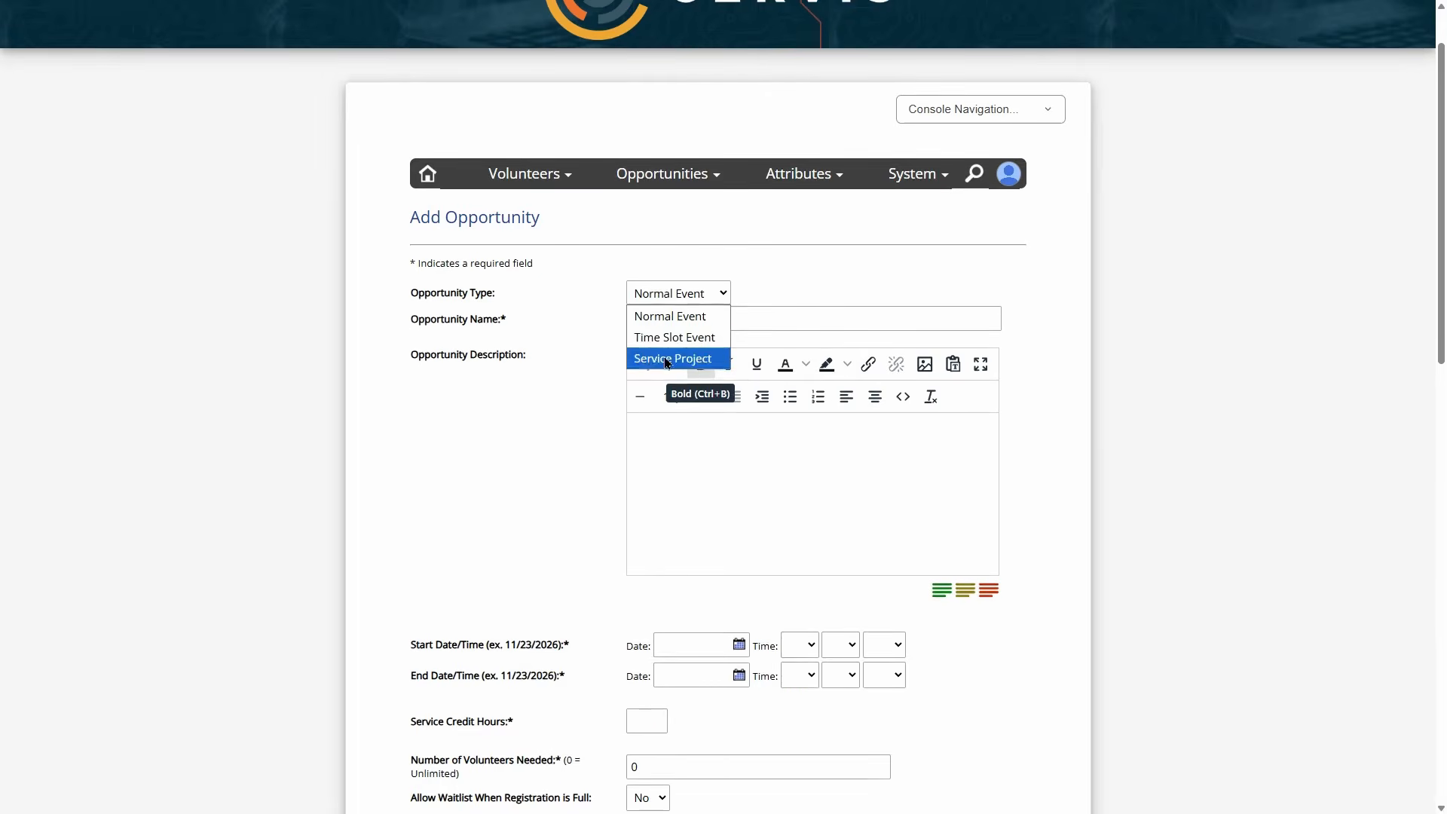
- Choose Service Project as the Opportunity Type and review the fields below
left_click(700, 361)
scroll(571, 317, "down", 1)
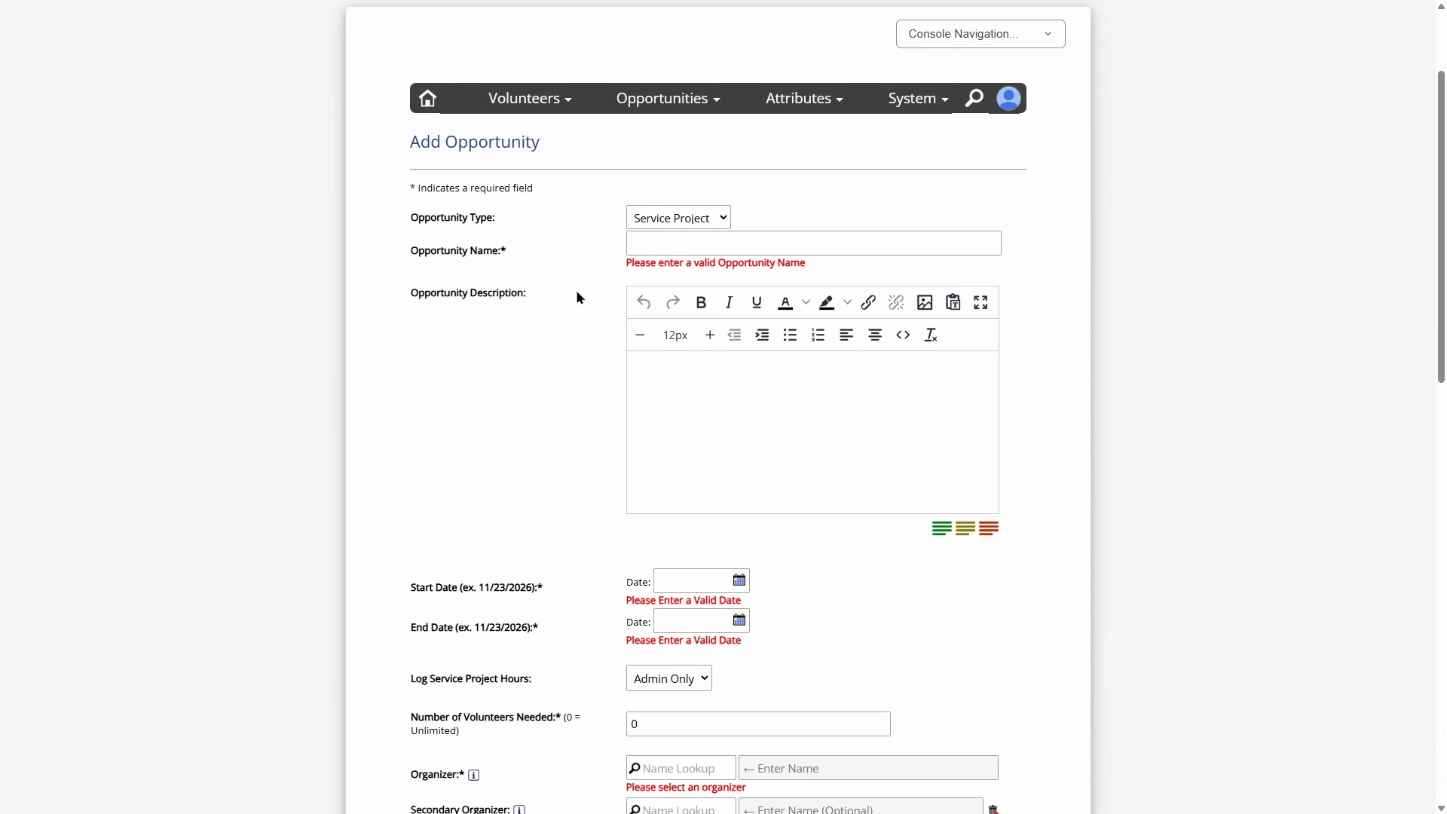
scroll(577, 298, "down", 3)
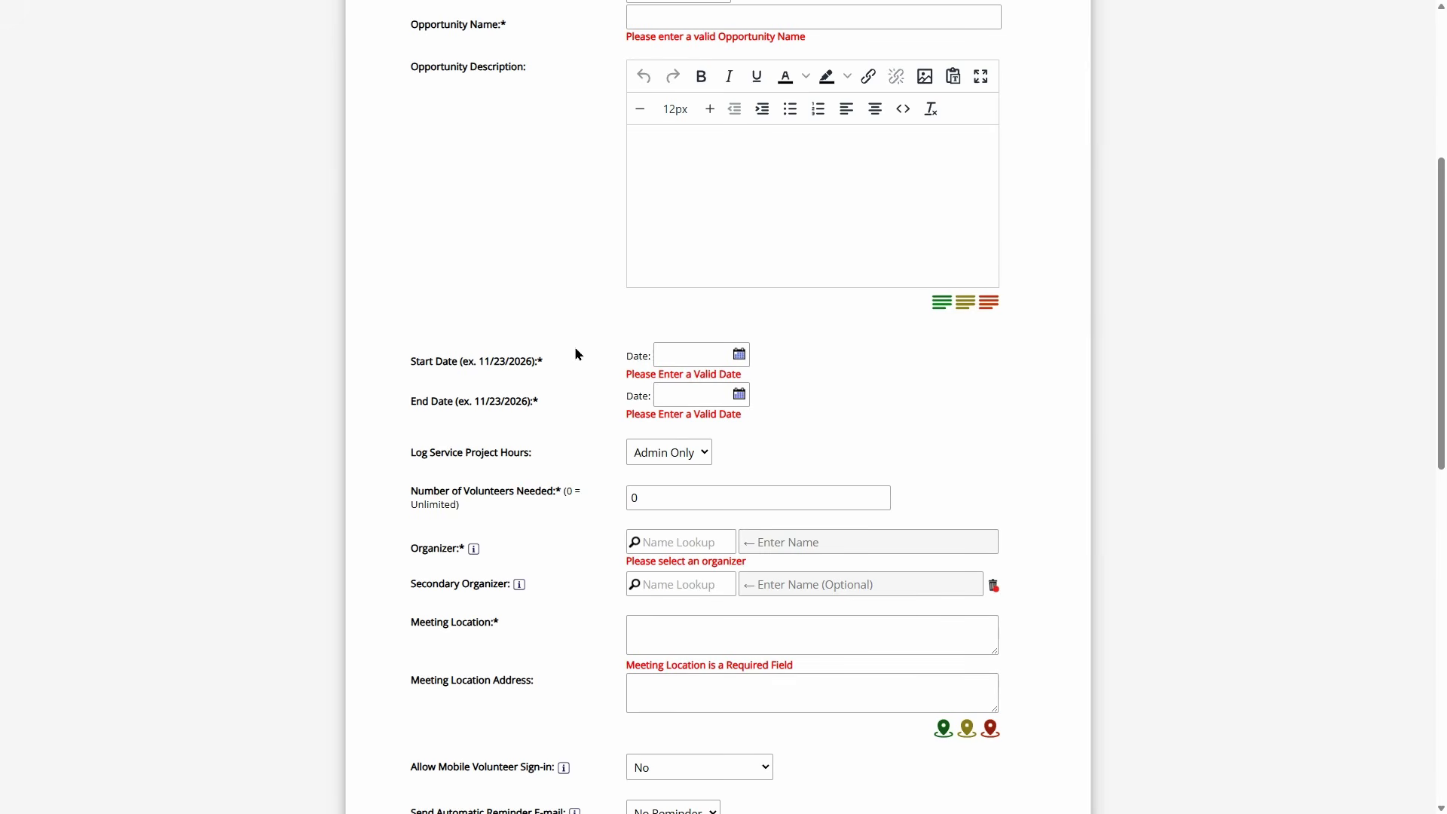
scroll(576, 350, "up", 4)
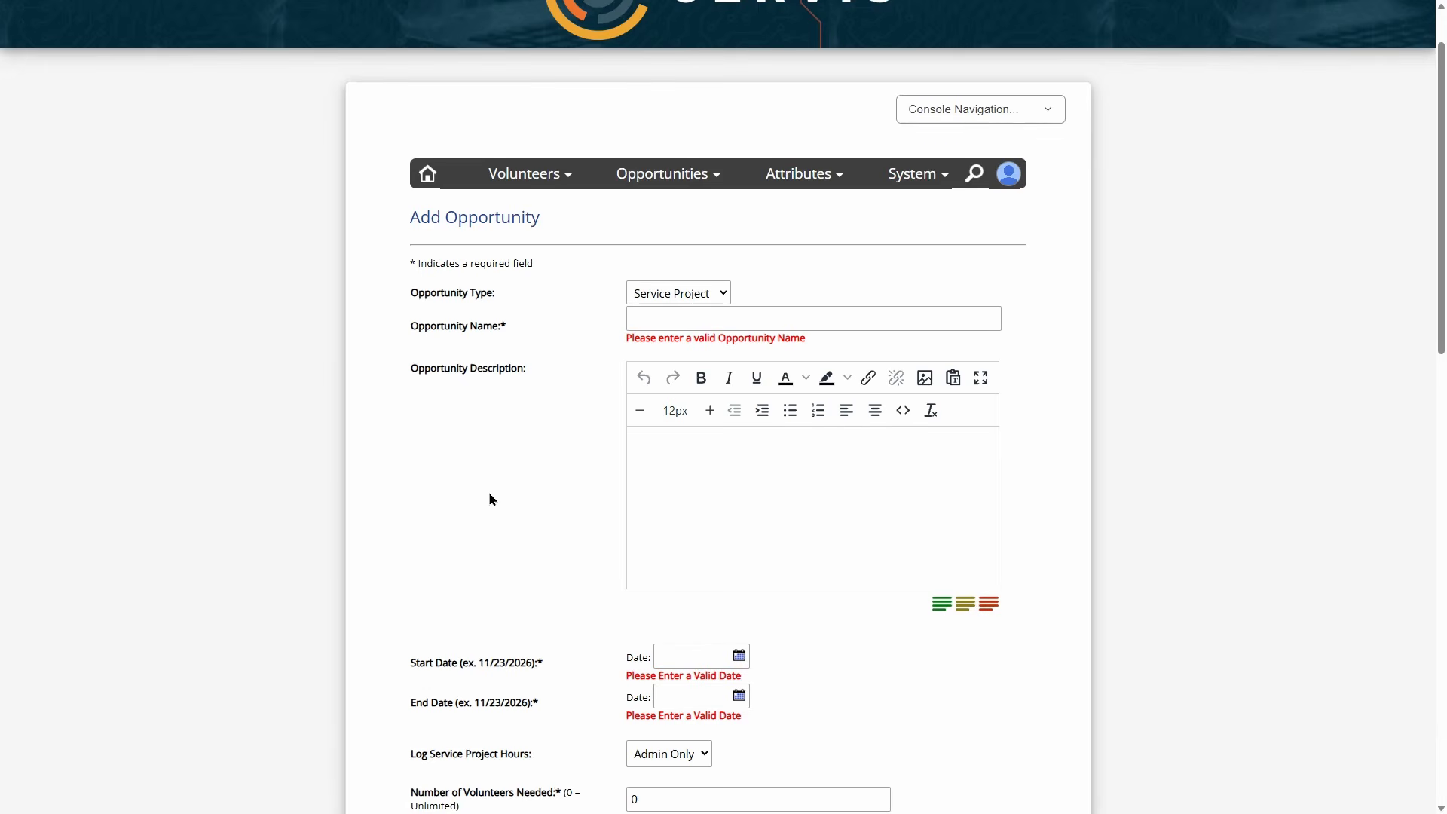
scroll(500, 486, "down", 1)
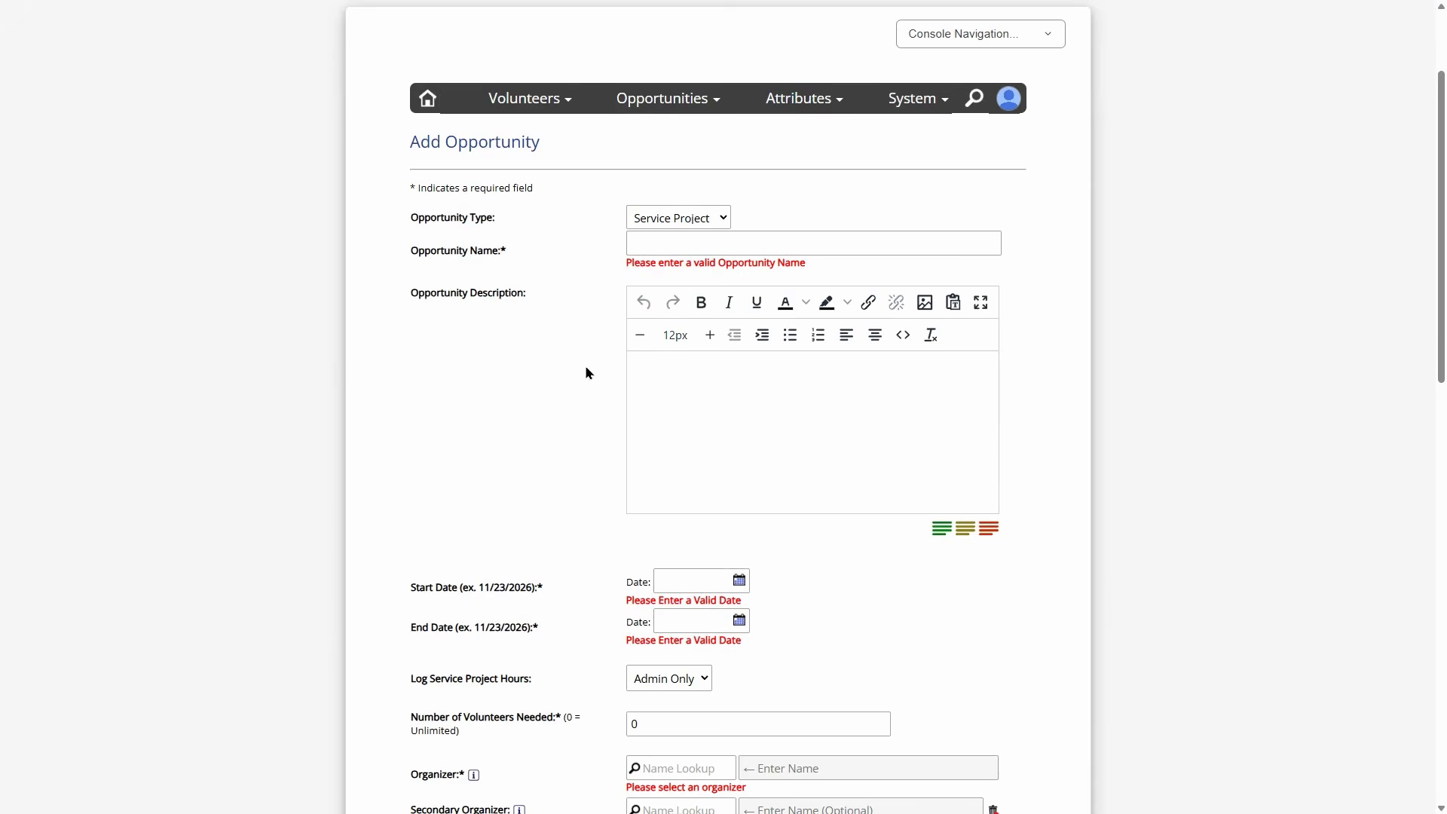
scroll(556, 385, "up", 1)
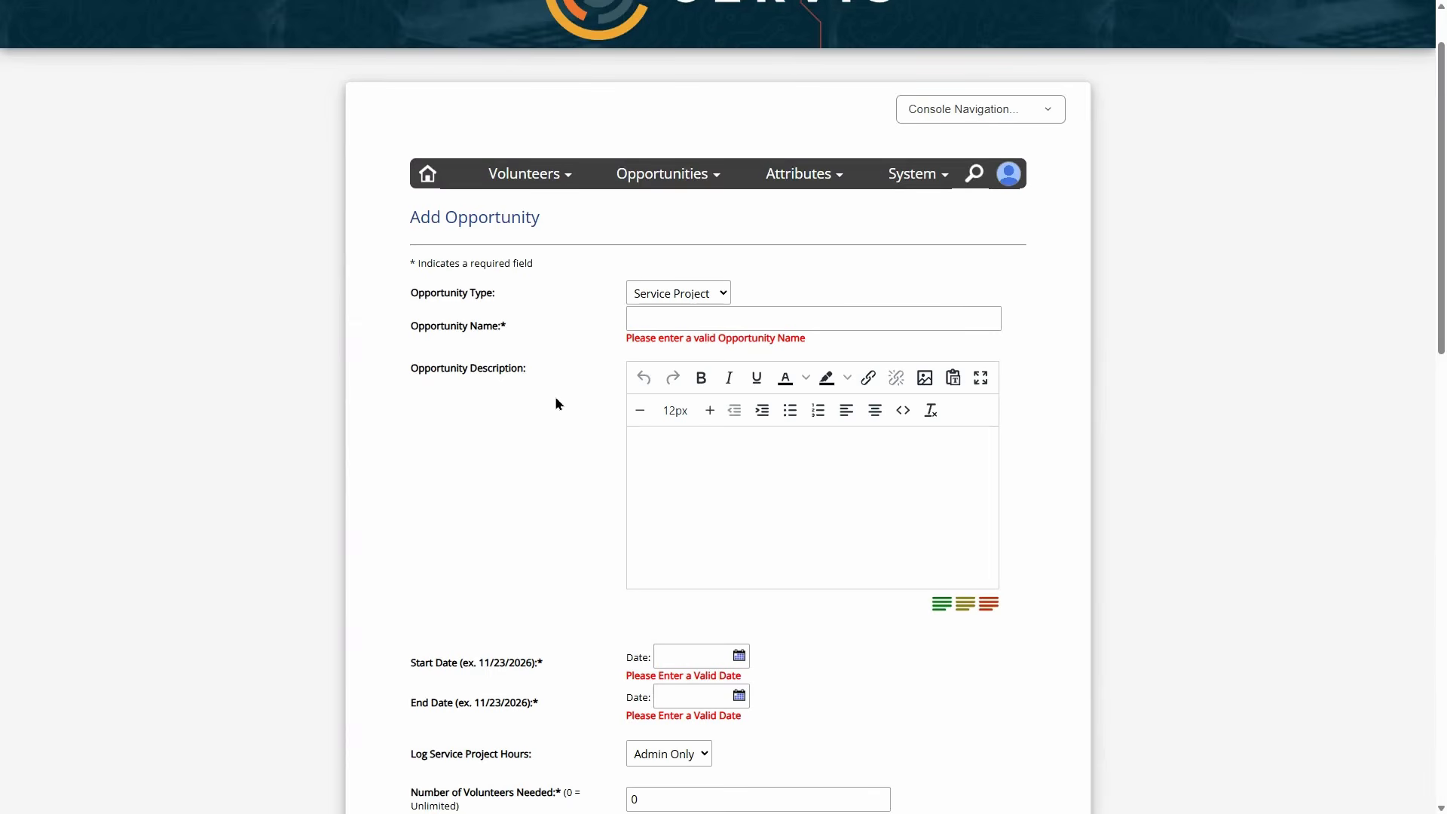
scroll(566, 415, "down", 4)
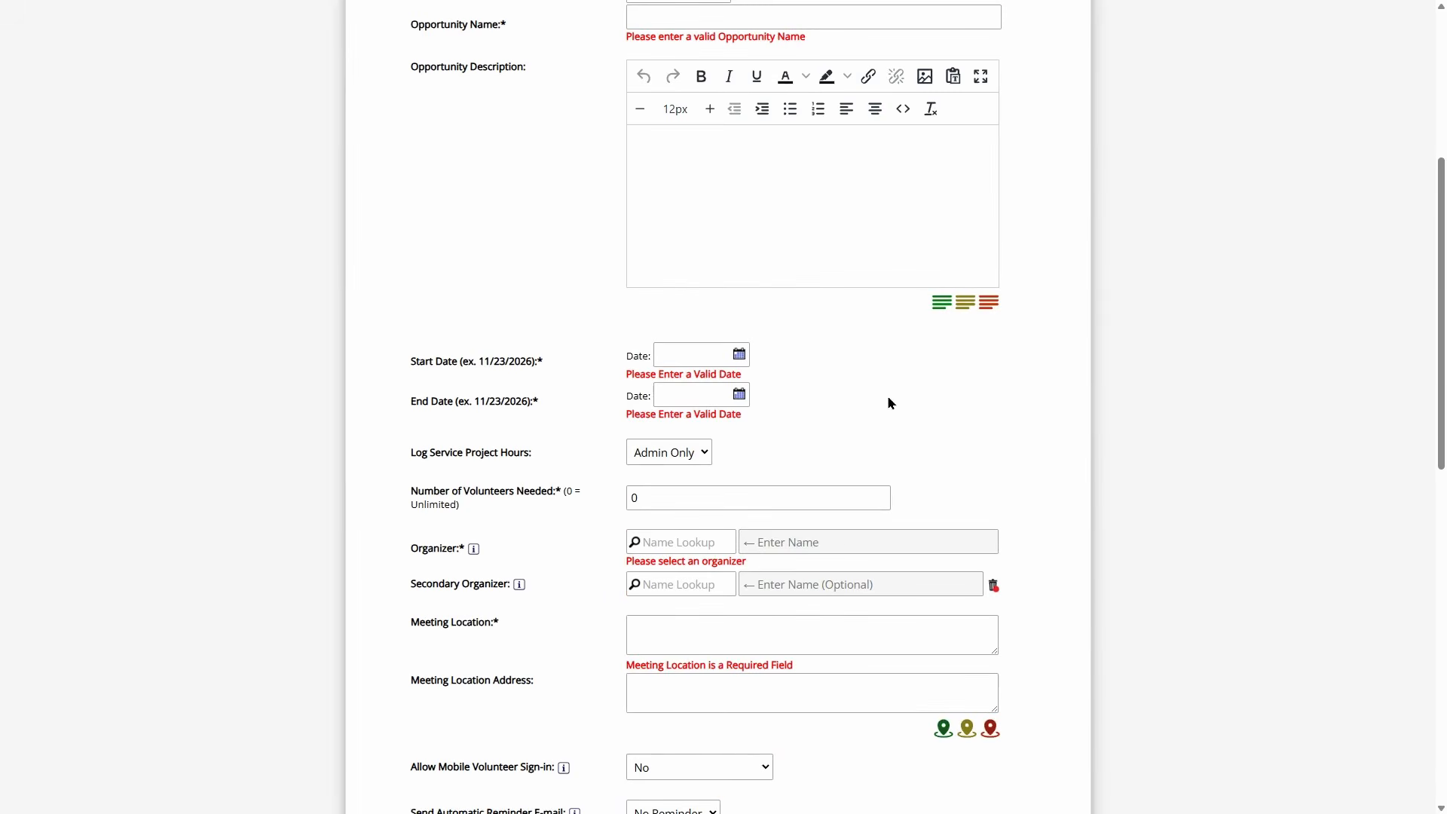
left_click_drag(435, 360, 569, 354)
left_click(599, 356)
left_click_drag(416, 400, 505, 399)
left_click(505, 399)
- Pick 09/01/2026 as the Start Date in the calendar
left_click(699, 357)
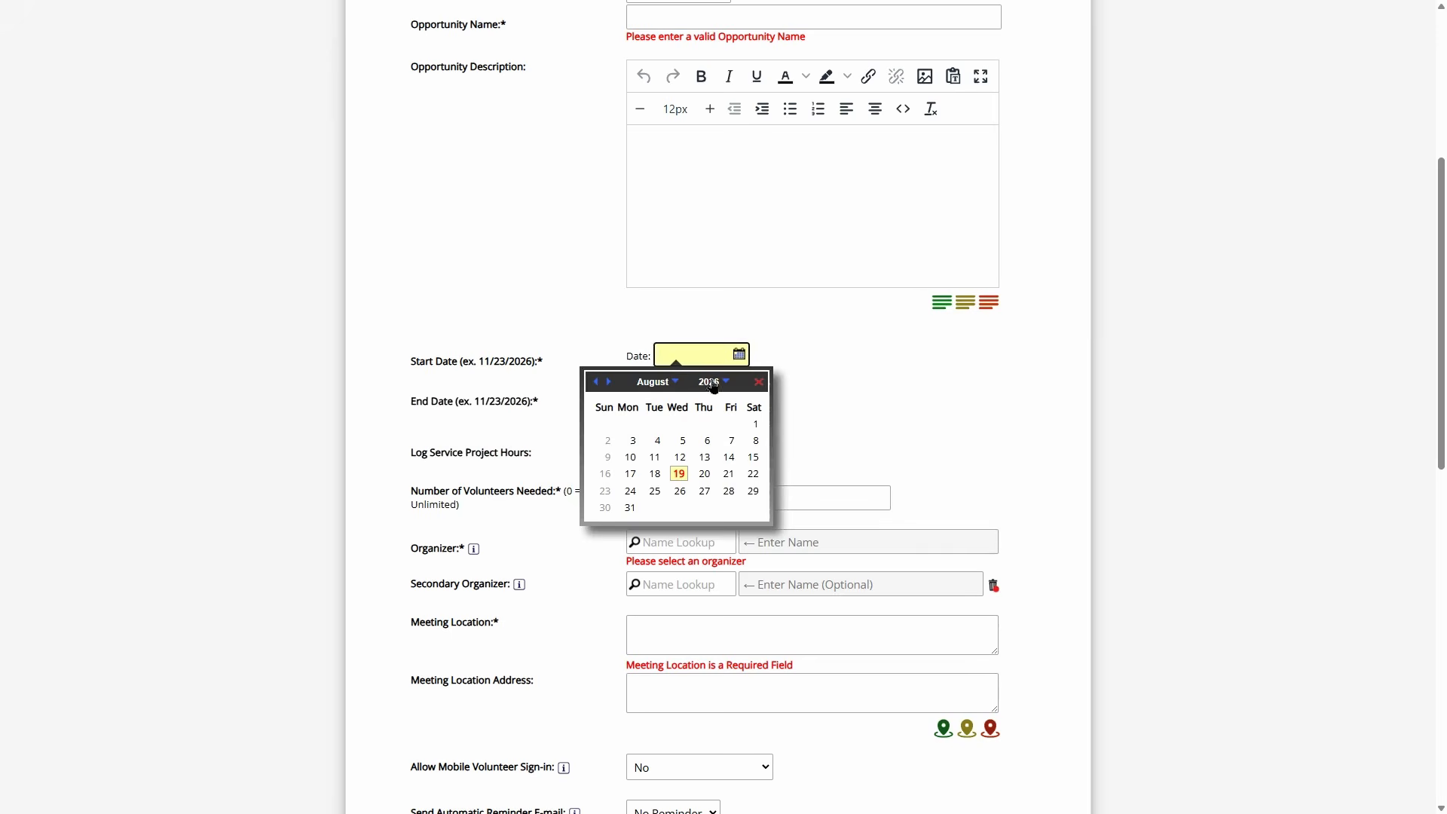
left_click(731, 348)
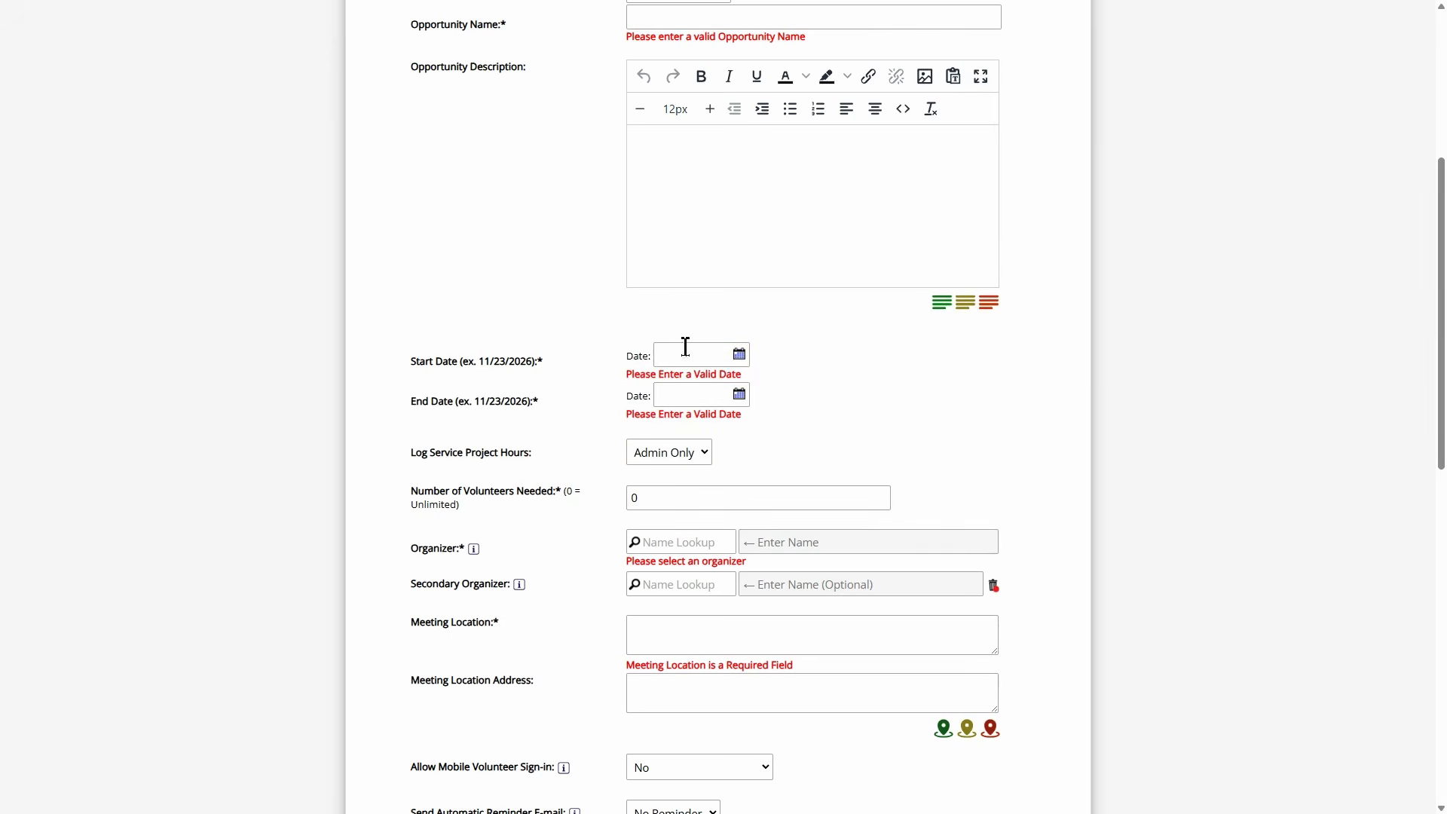
left_click_drag(452, 363, 400, 370)
left_click(485, 393)
left_click_drag(465, 406, 395, 412)
left_click(395, 409)
left_click(678, 357)
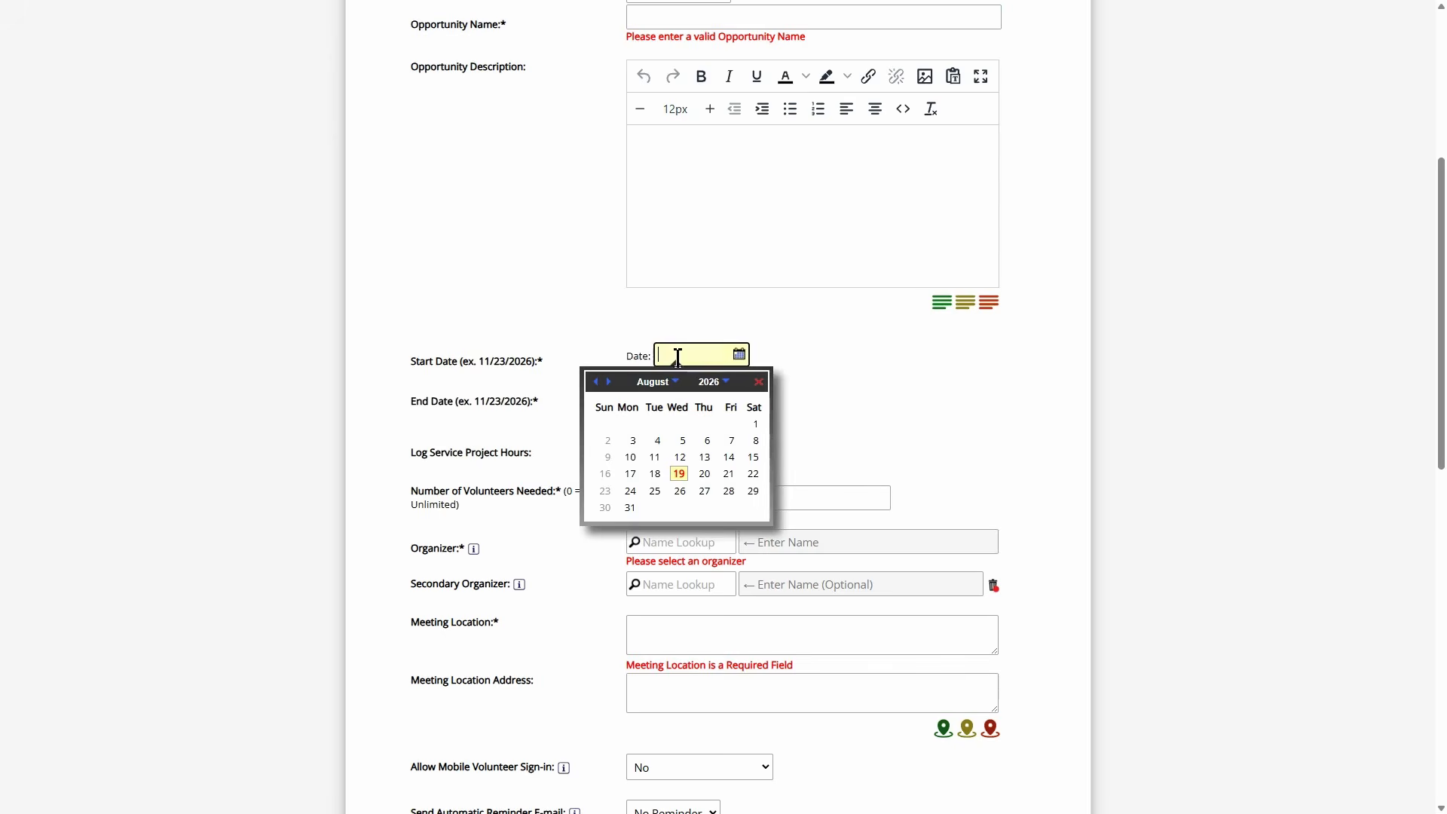
left_click(612, 387)
left_click(656, 426)
- Set the End Date to 05/31/2100 by picking 05/31/2027 and editing the year
left_click(678, 400)
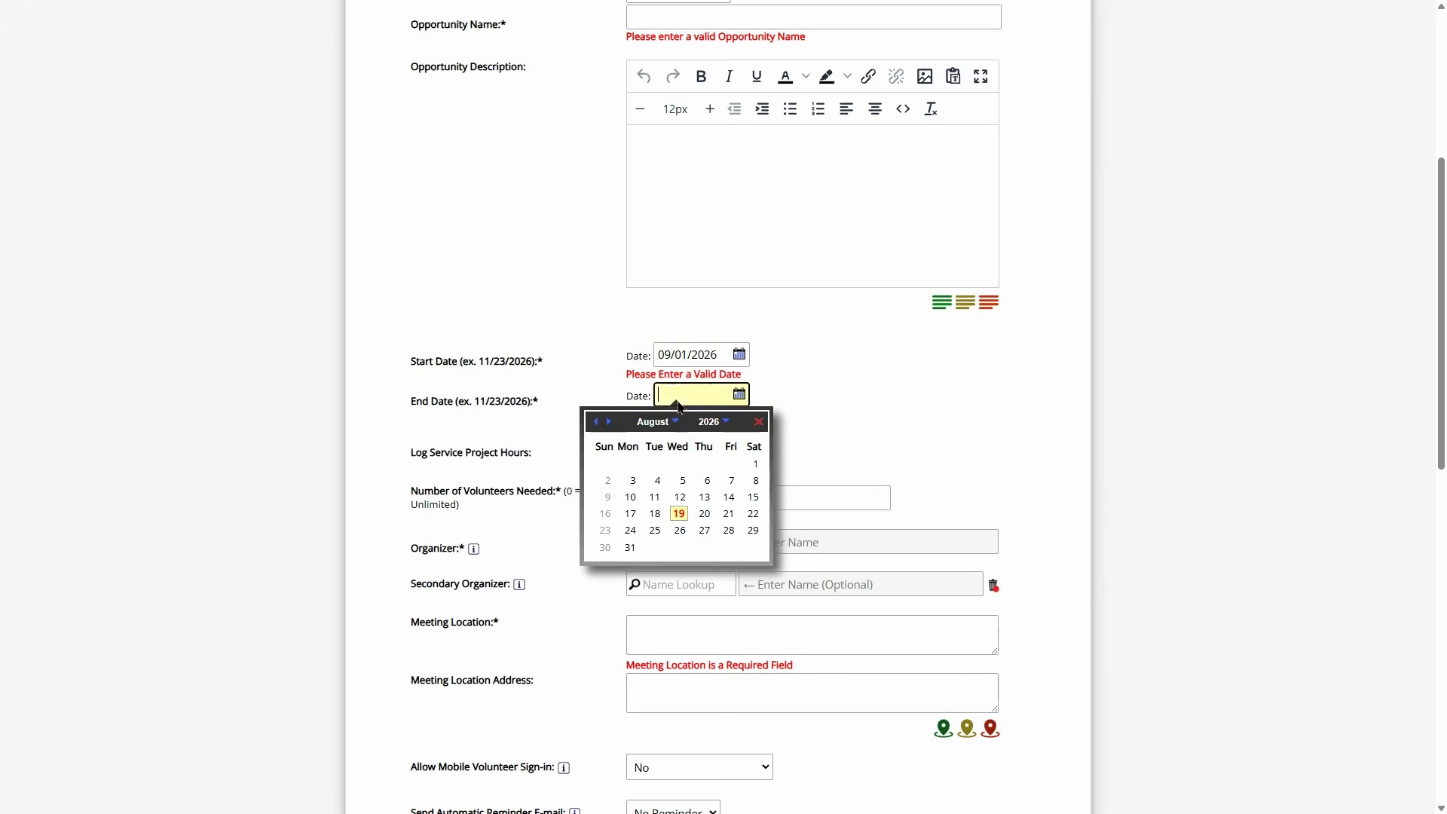
left_click(609, 423)
left_click(609, 422)
left_click(609, 422)
left_click(609, 422)
left_click(609, 422)
left_click(609, 422)
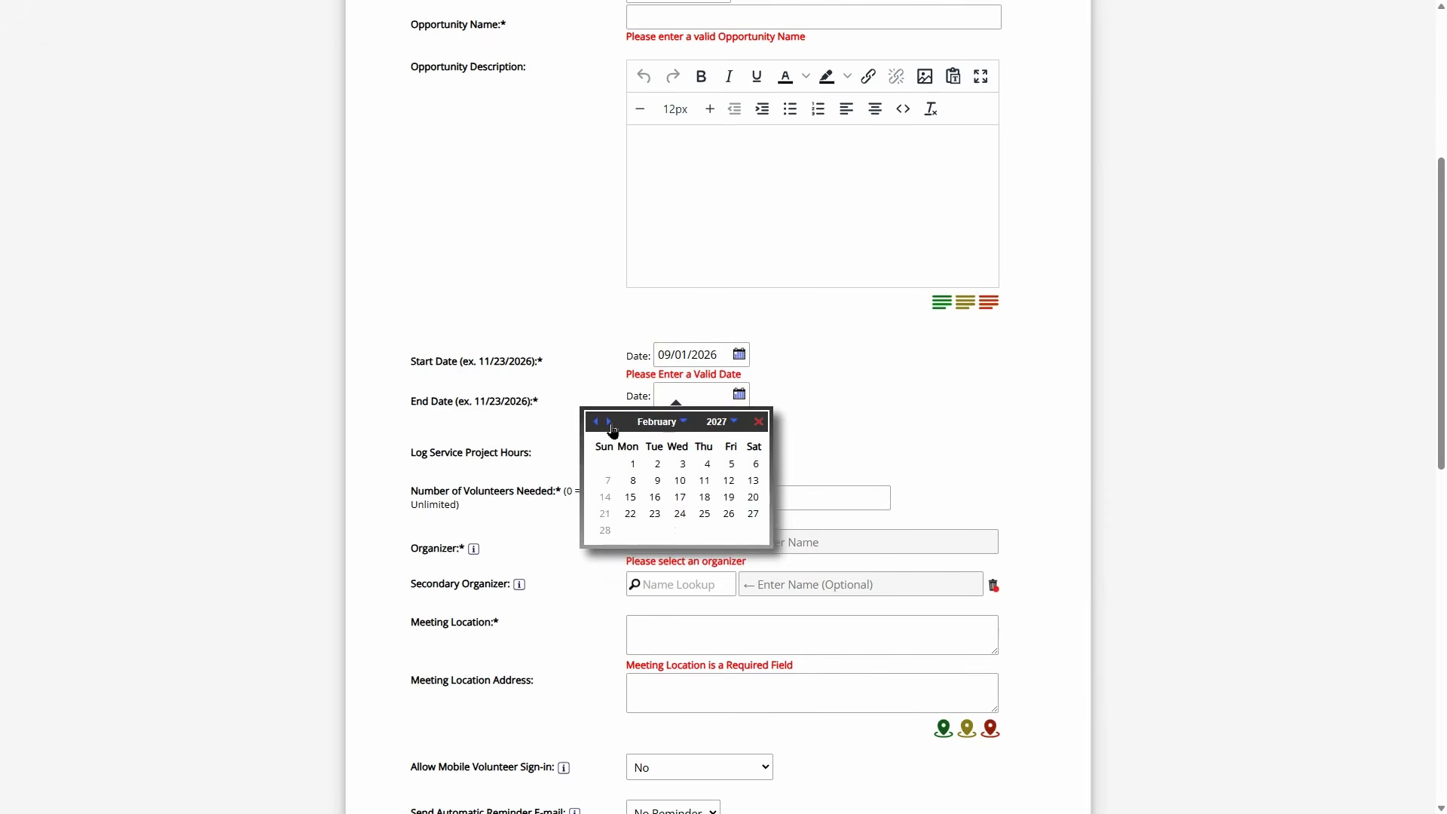
left_click(609, 423)
left_click(609, 422)
left_click(610, 422)
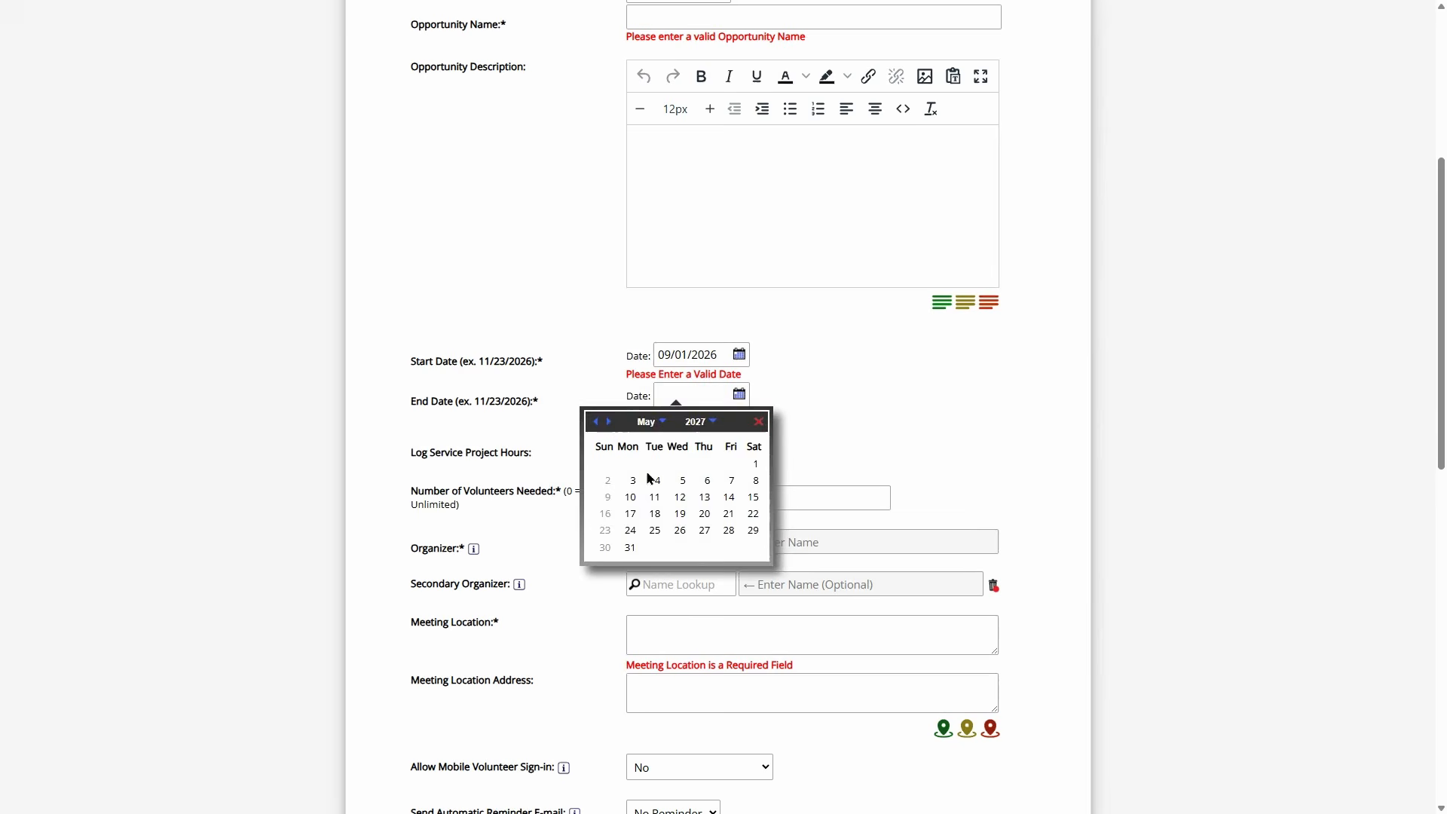
left_click(631, 549)
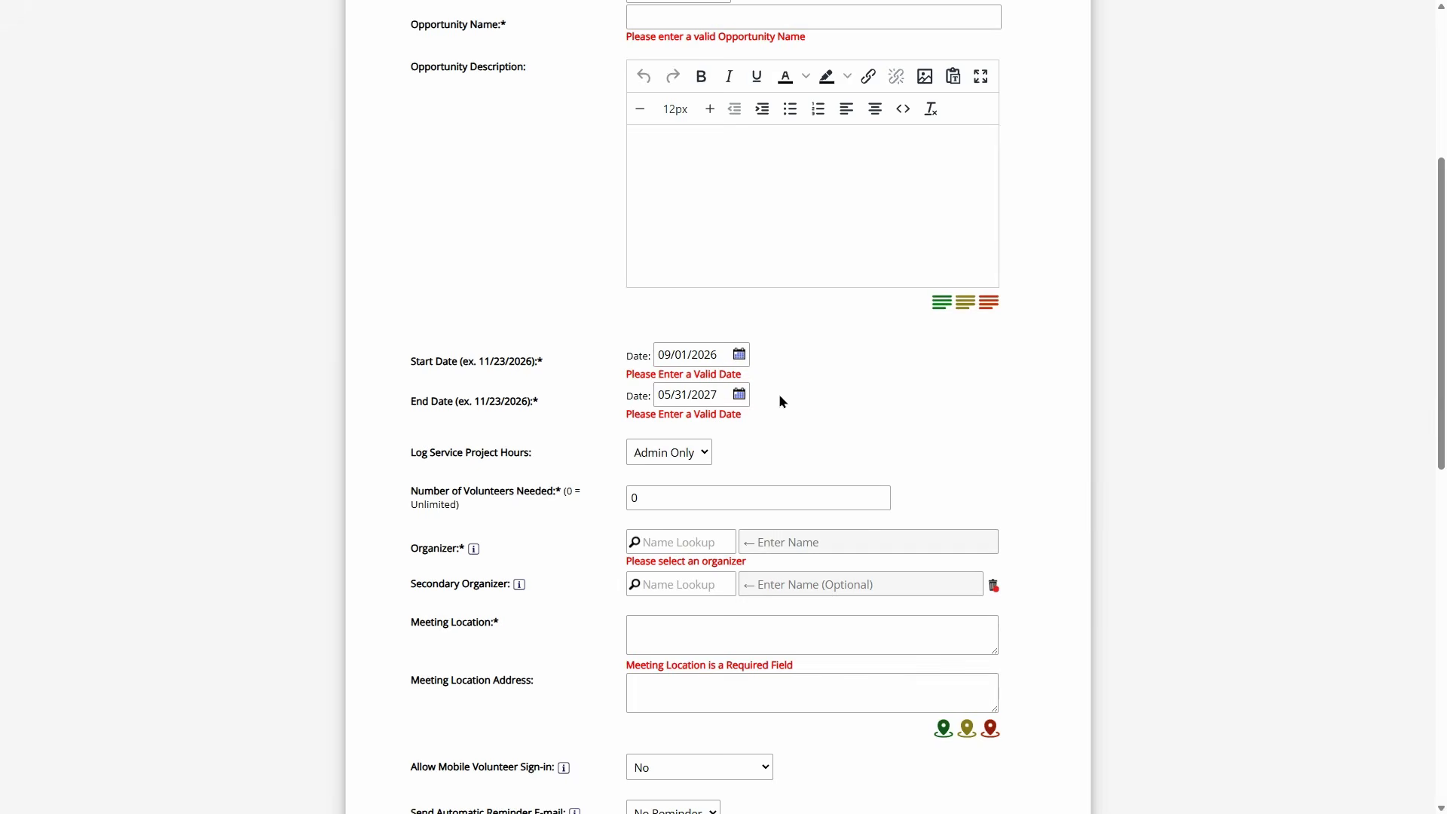
mouse_move(709, 394)
left_mouse_down()
mouse_move(724, 394)
mouse_move(698, 394)
left_mouse_up()
type("100")
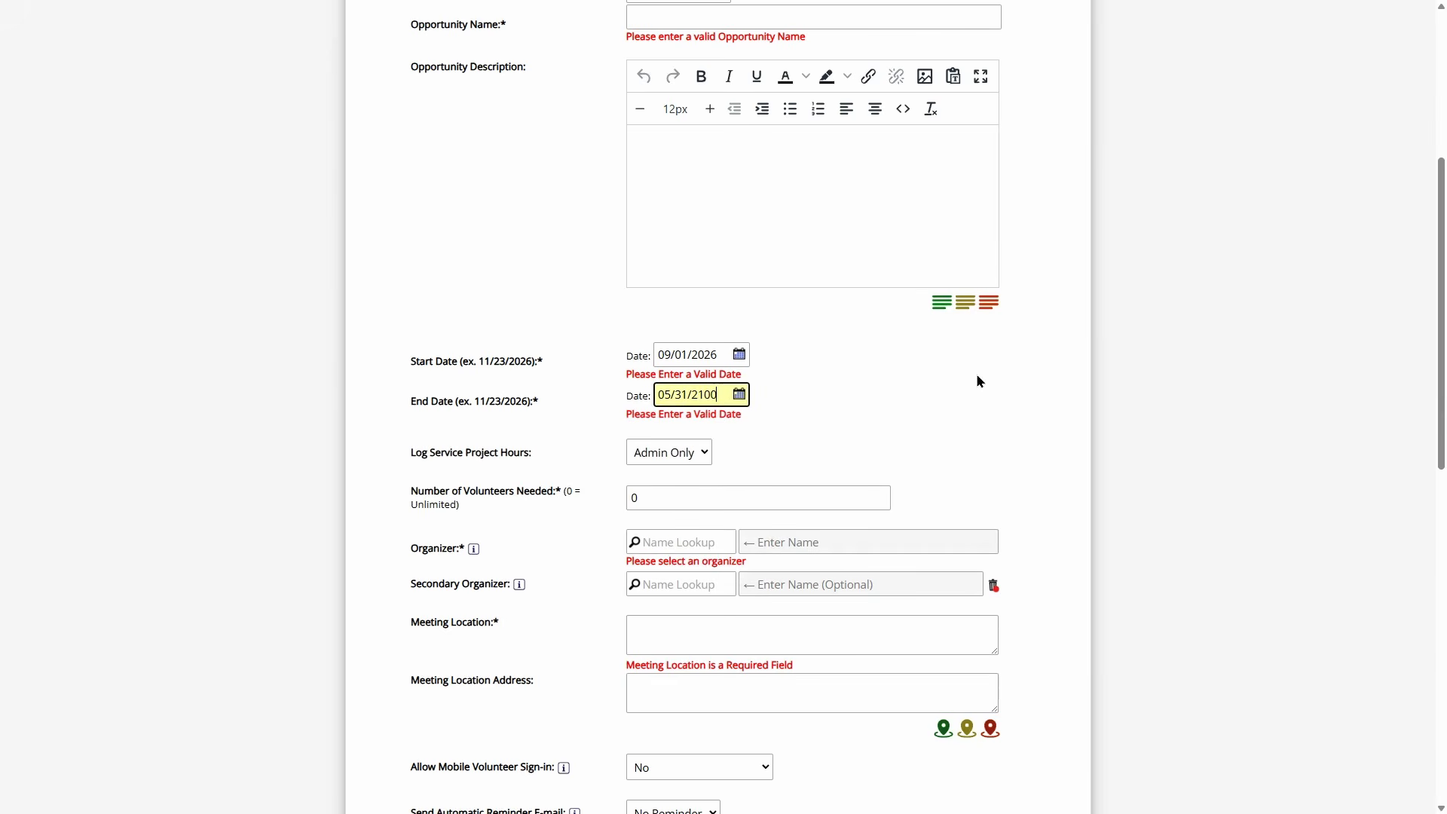
left_click(821, 393)
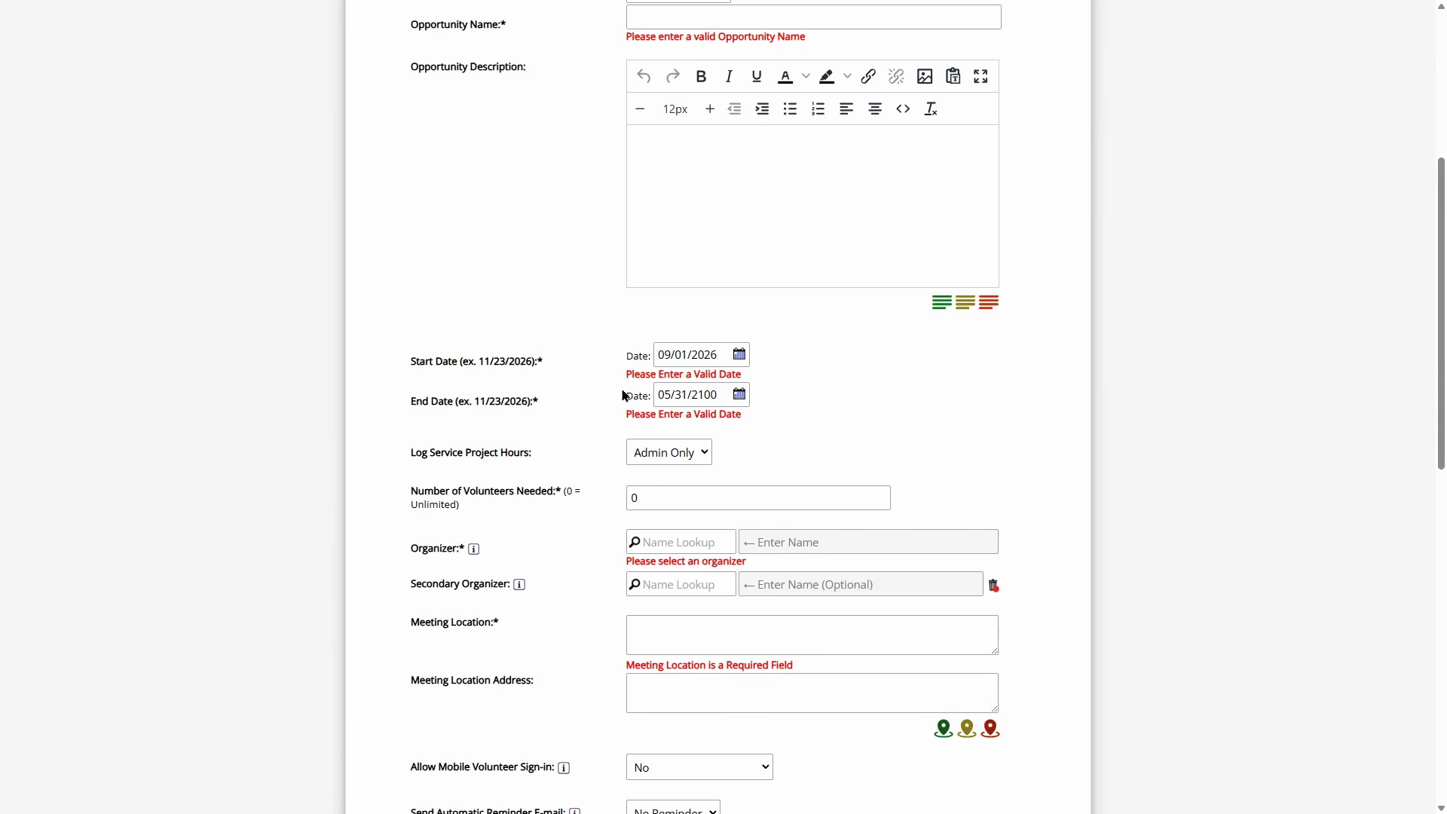
left_click(718, 400)
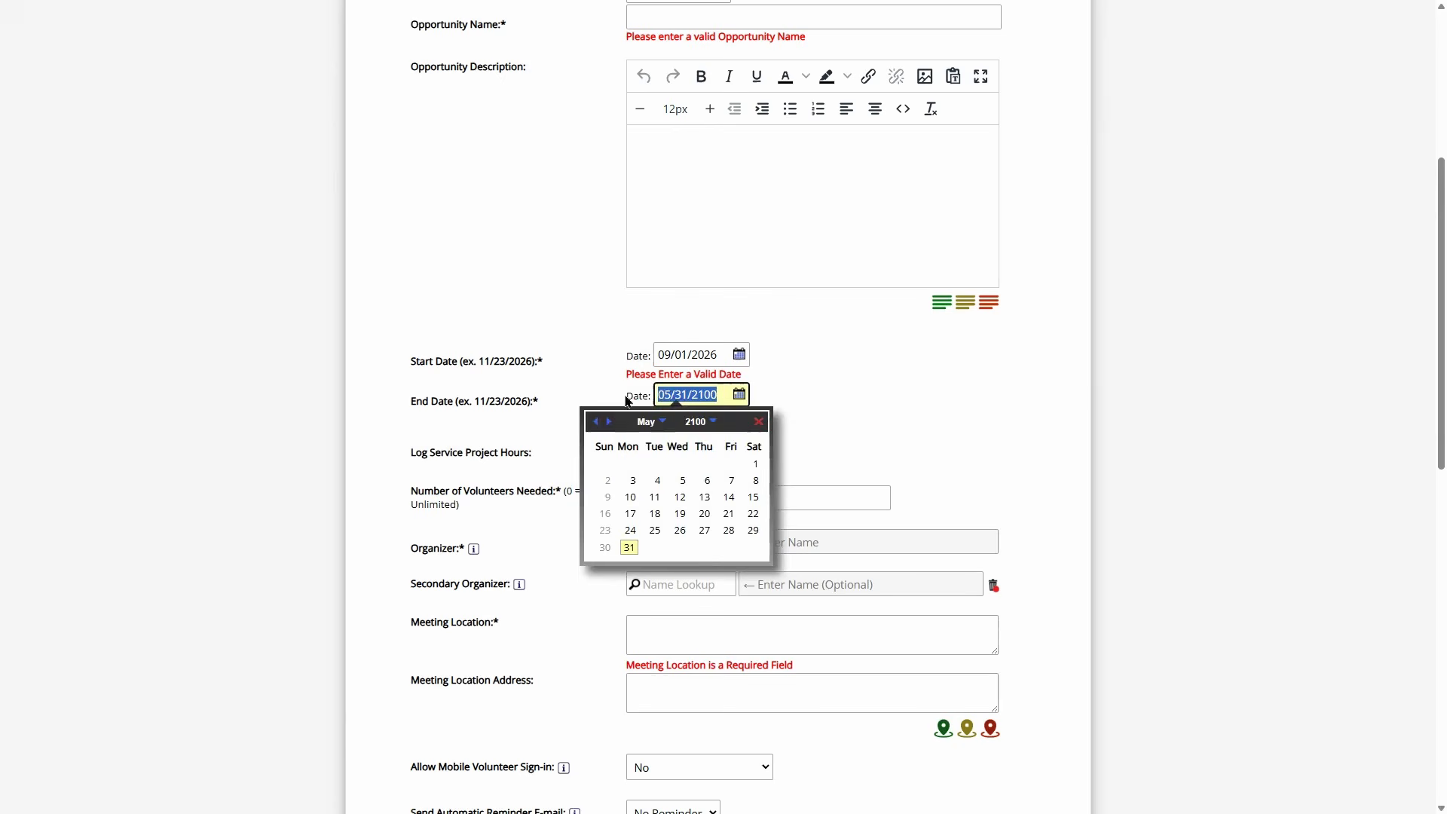
left_click(827, 386)
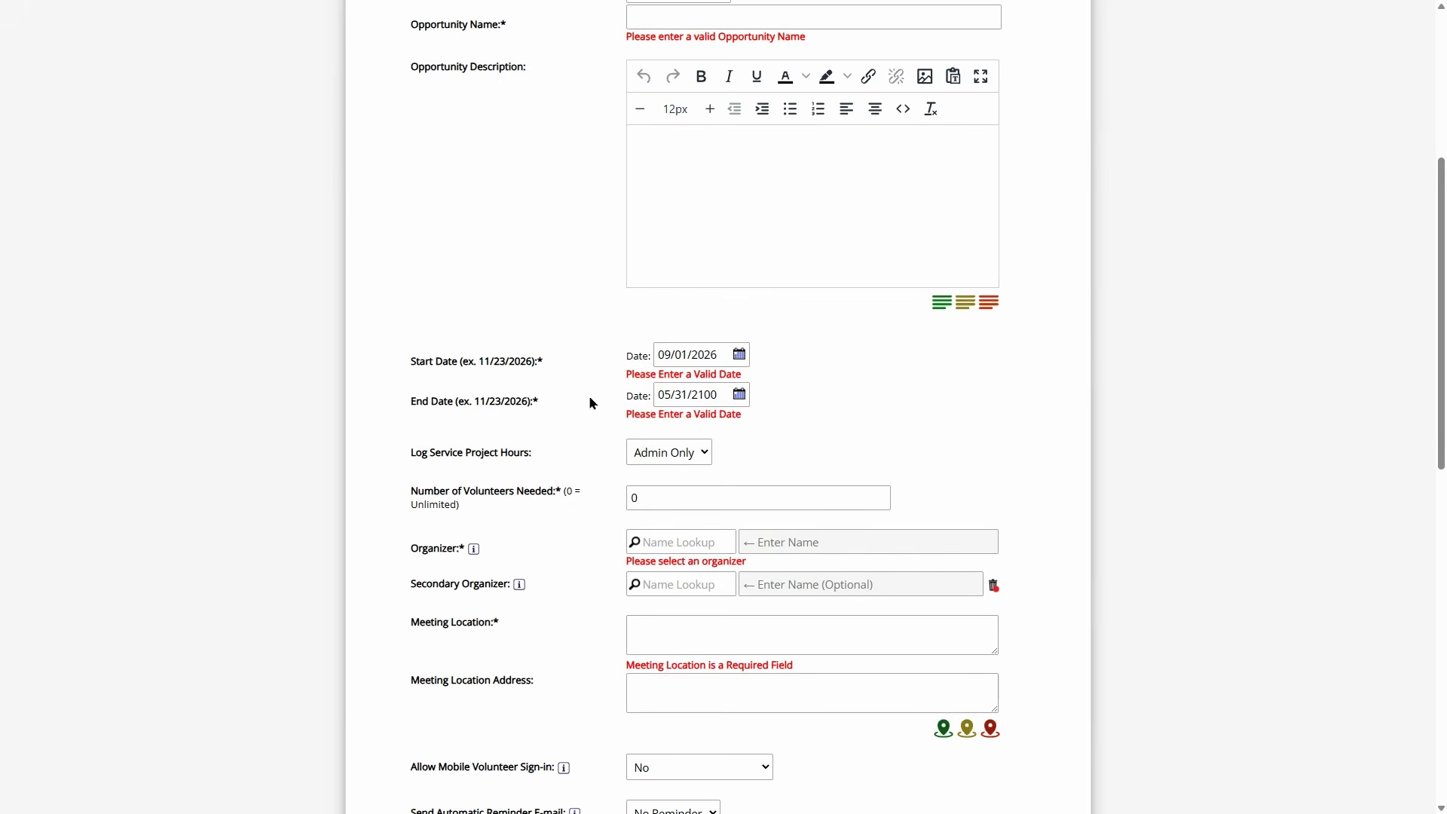
scroll(621, 343, "down", 10)
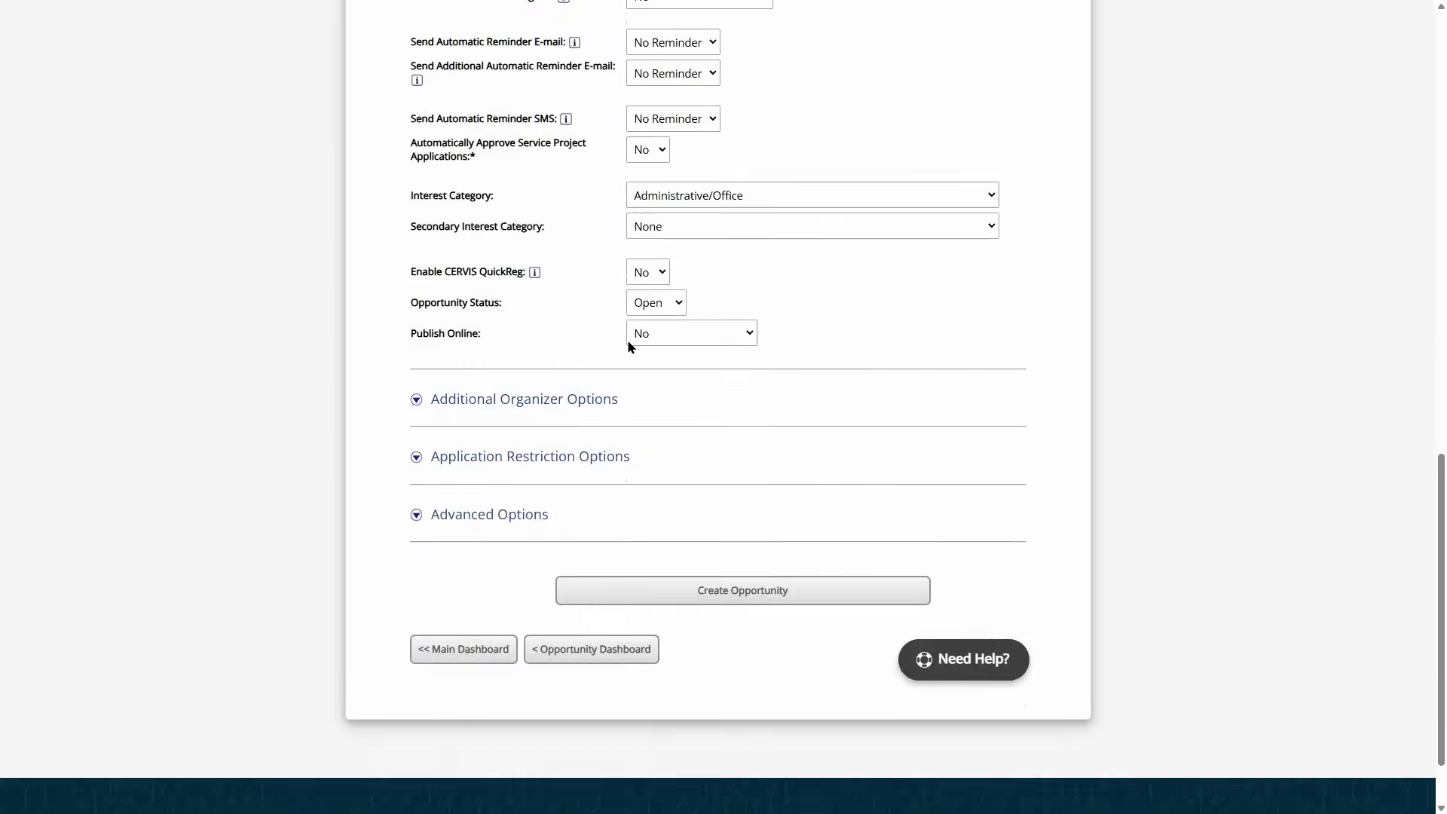
left_click(521, 458)
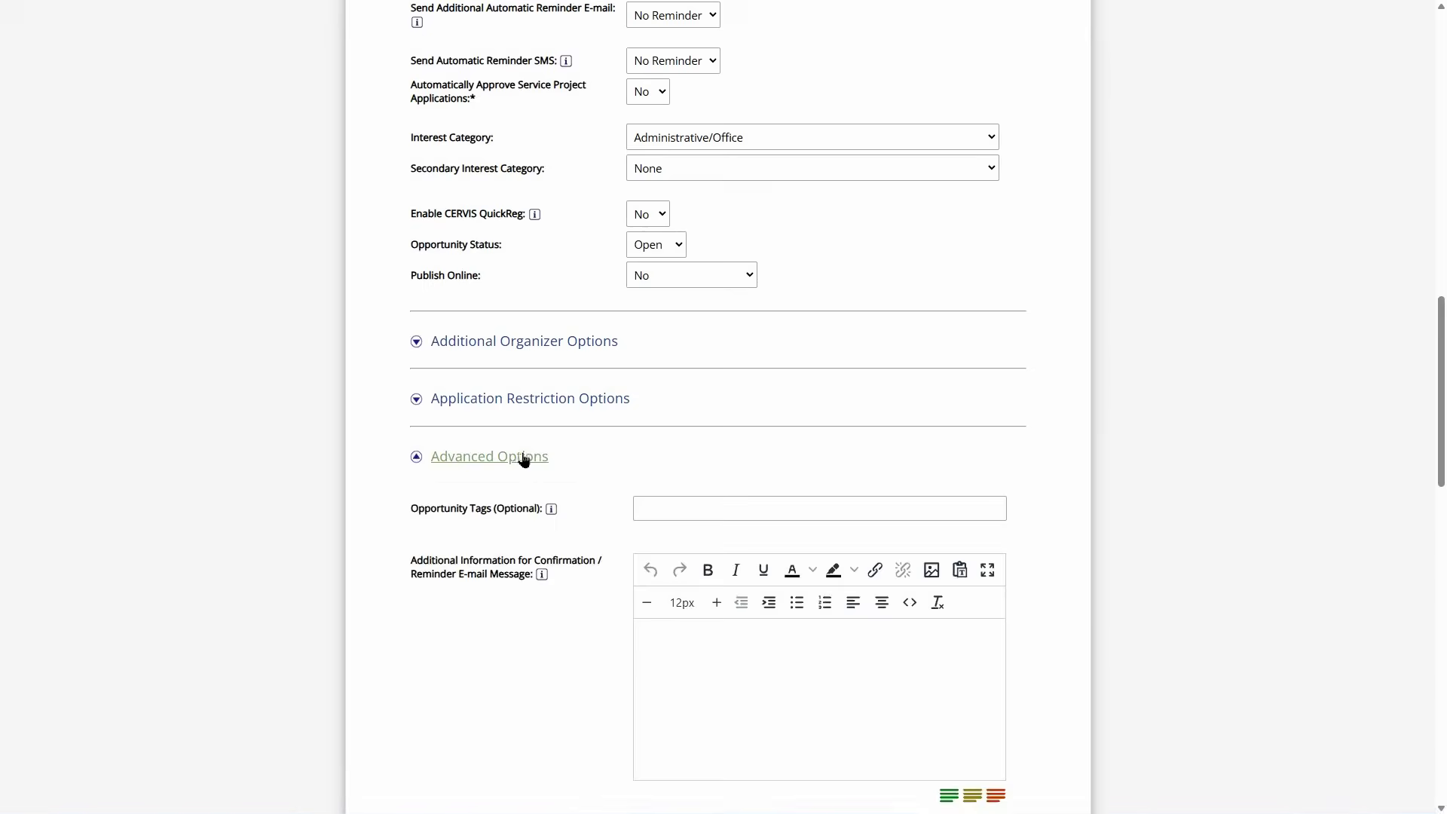
scroll(543, 427, "down", 12)
scroll(555, 432, "down", 3)
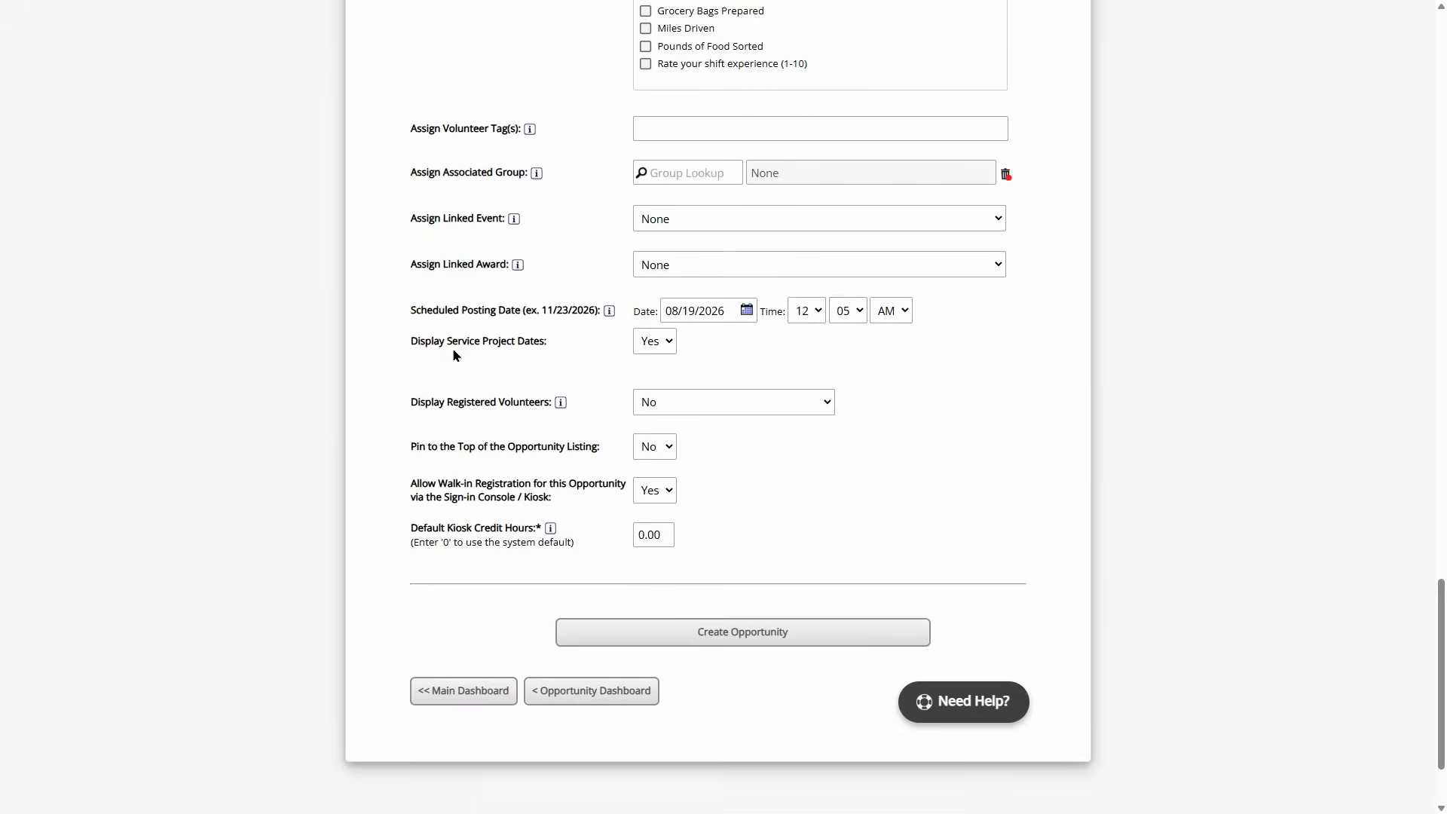
left_click_drag(417, 345, 508, 349)
left_click(546, 349)
left_click(646, 348)
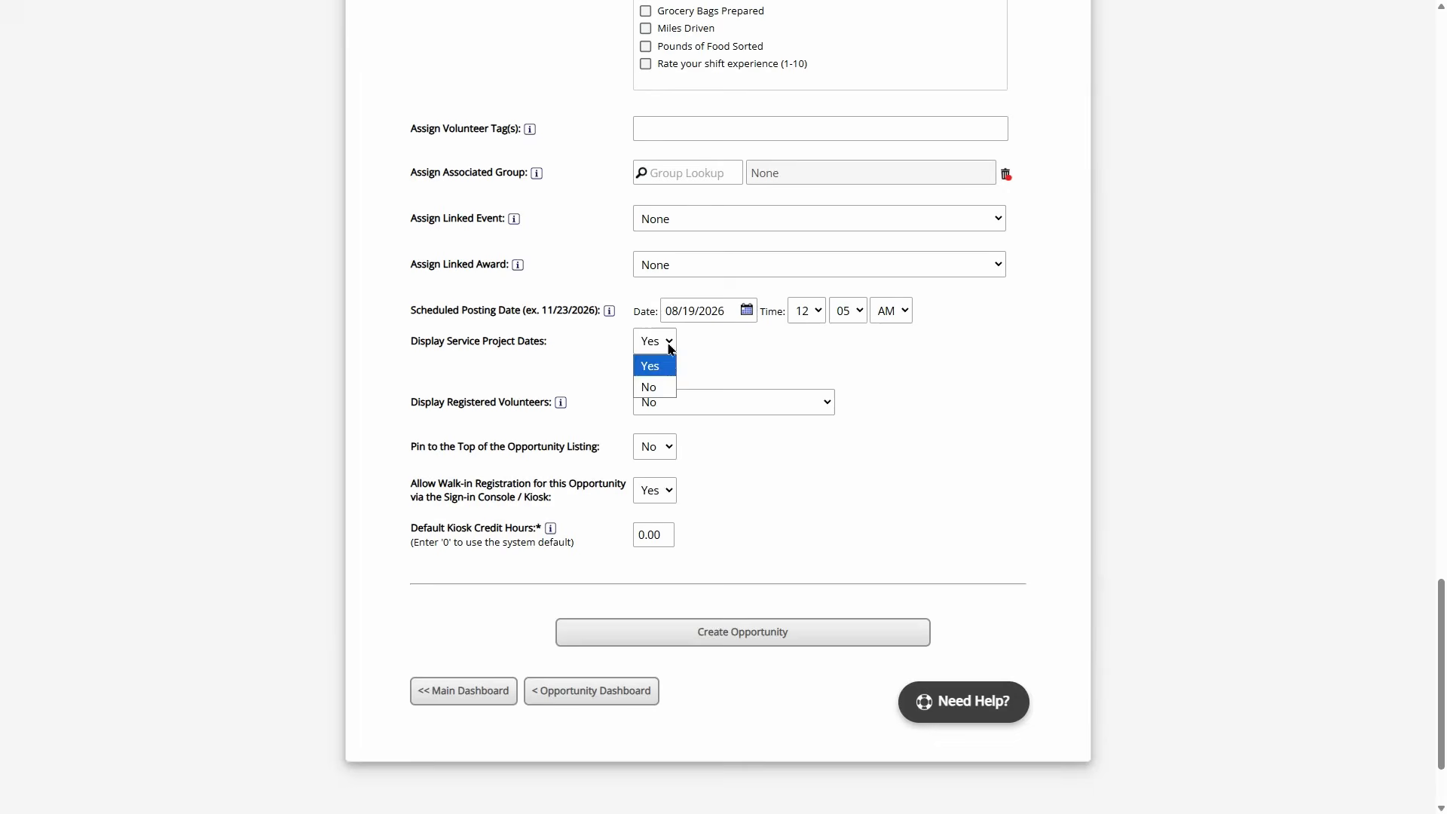
left_click(653, 381)
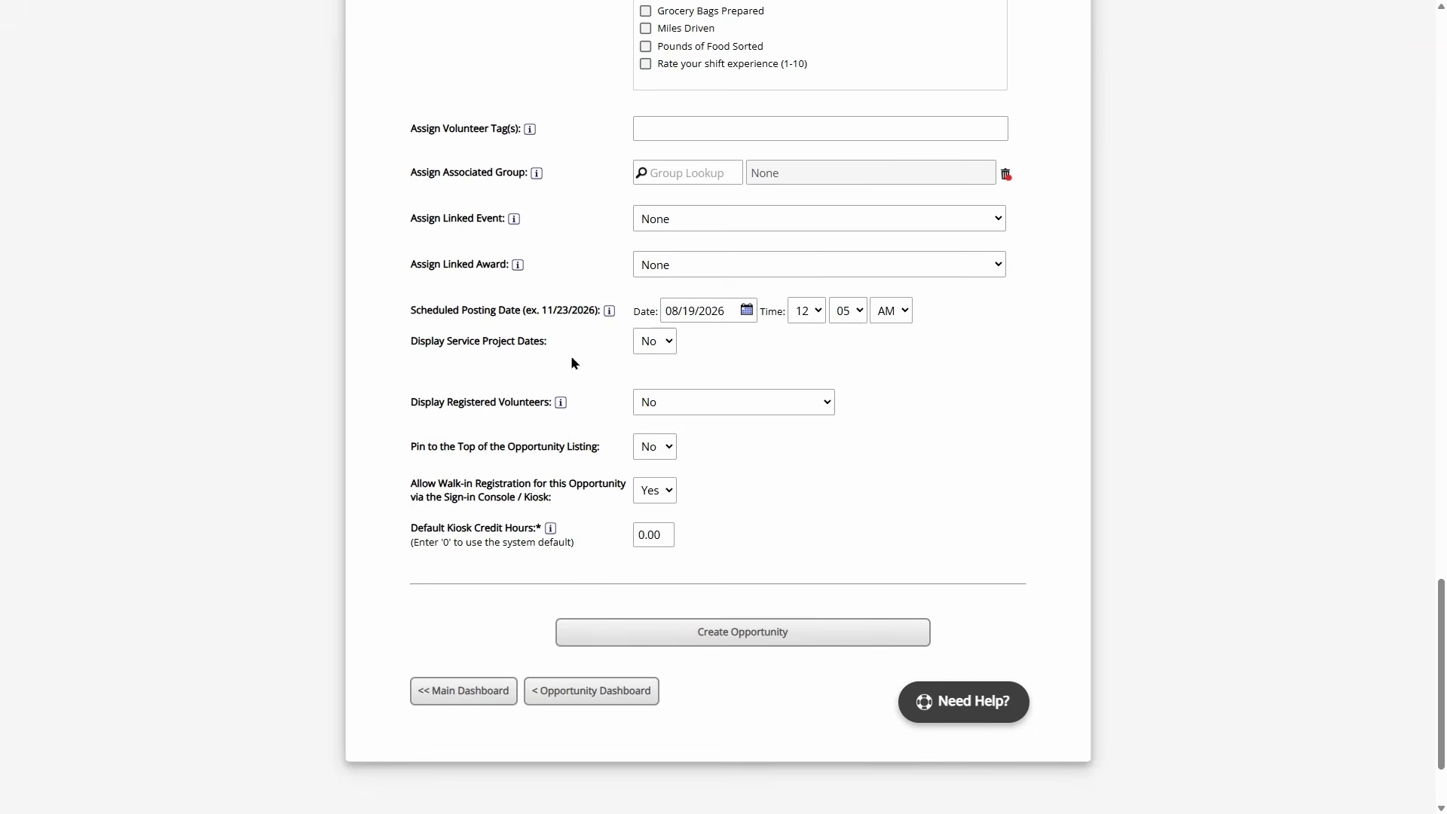
scroll(573, 358, "up", 20)
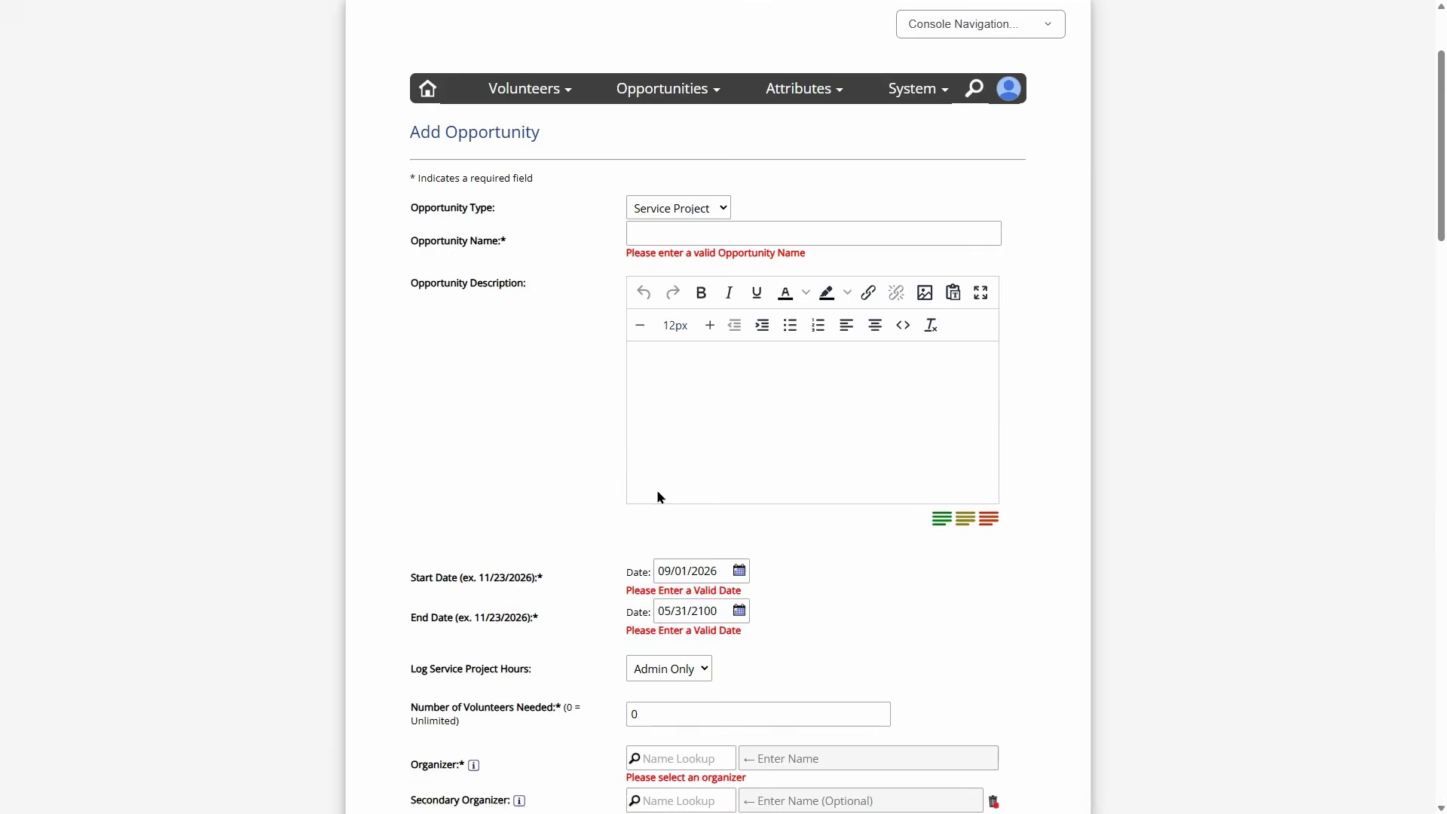
- Highlight the Start Date and Log Service Project Hours labels on the form
scroll(595, 408, "down", 2)
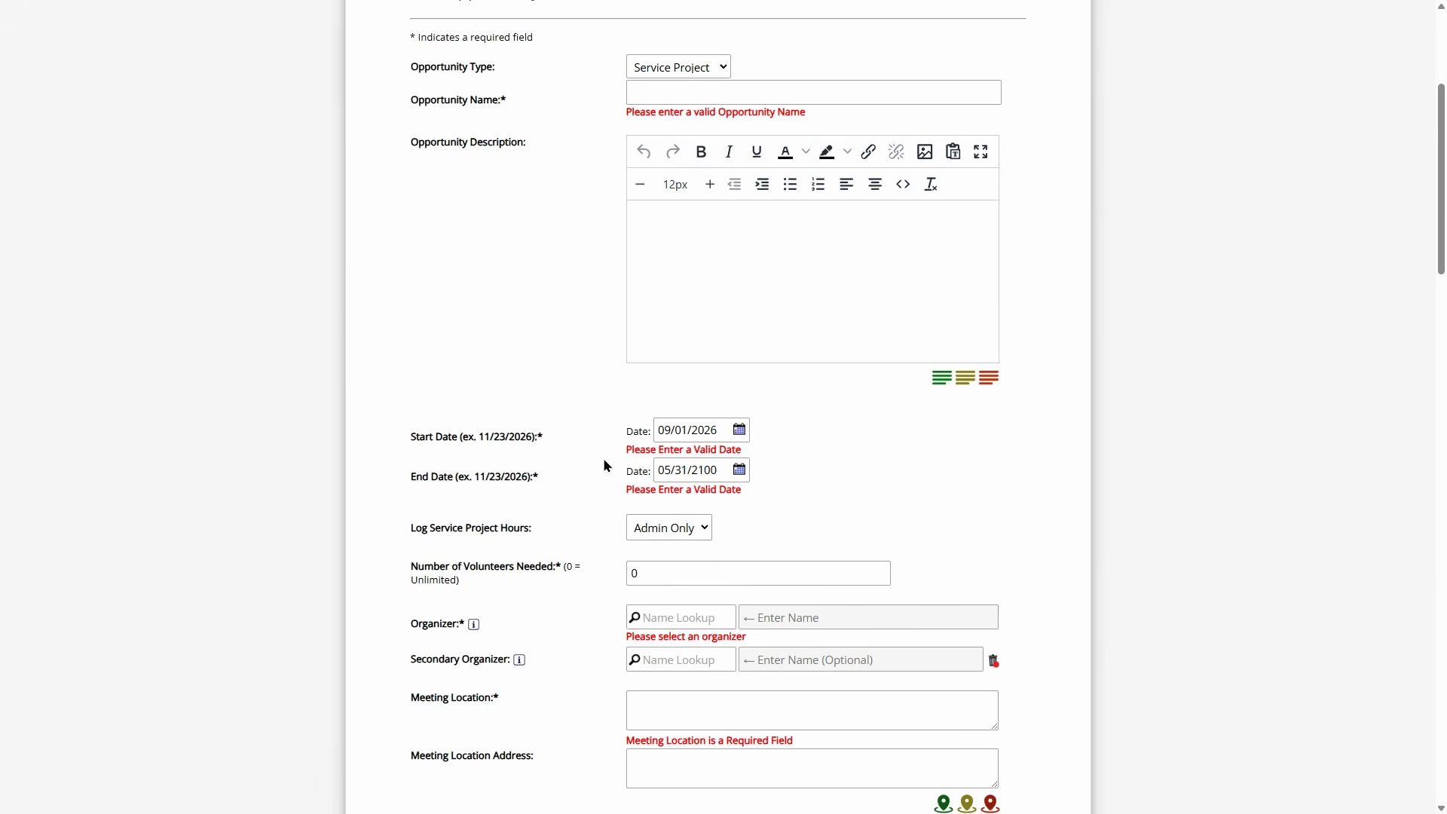
scroll(603, 459, "down", 1)
left_click_drag(431, 362, 509, 360)
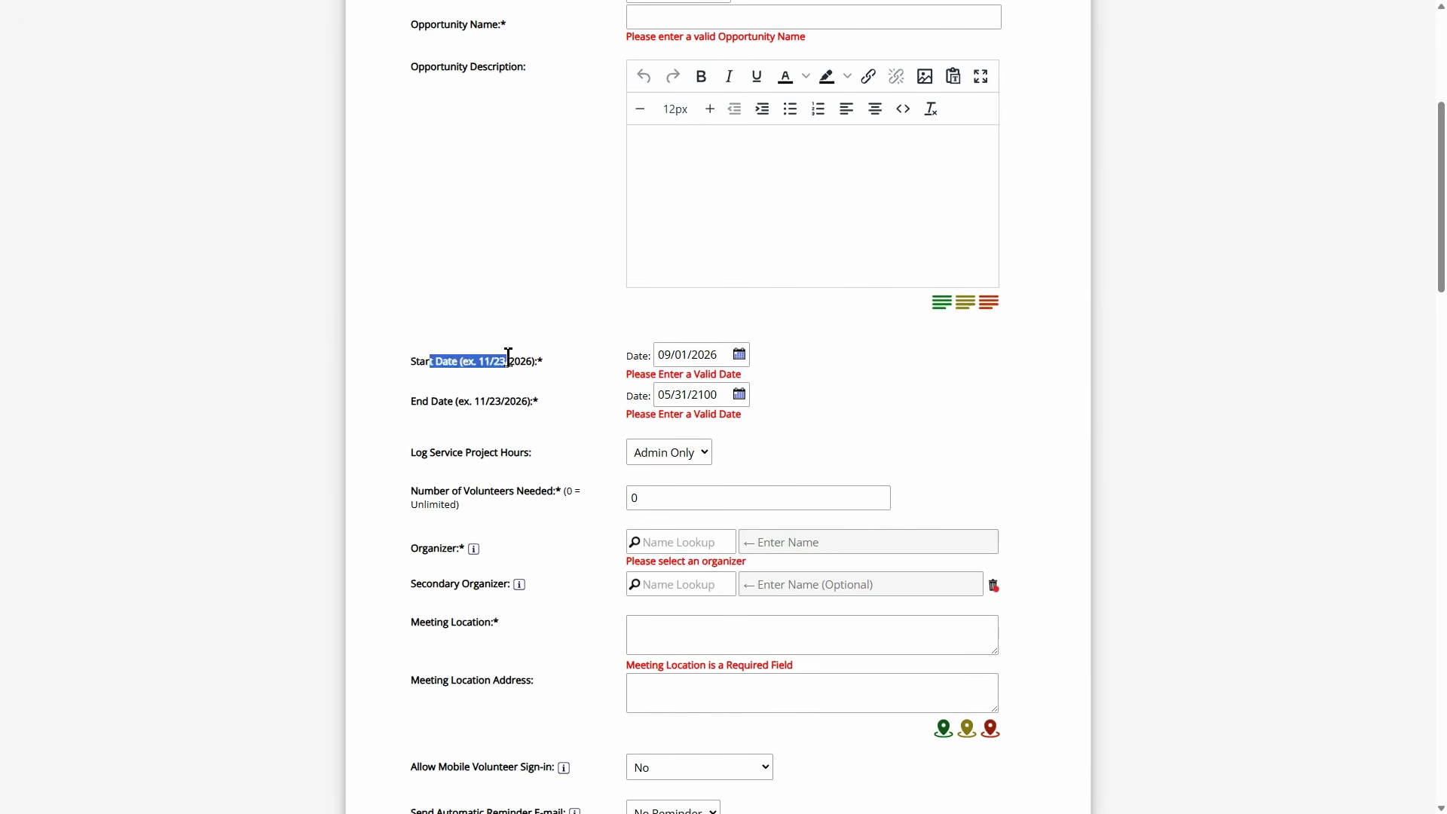
left_click(501, 401)
left_click_drag(422, 452, 550, 461)
left_click(548, 456)
- Review who may log service project hours, leaving it at Admin Only
scroll(543, 449, "down", 2)
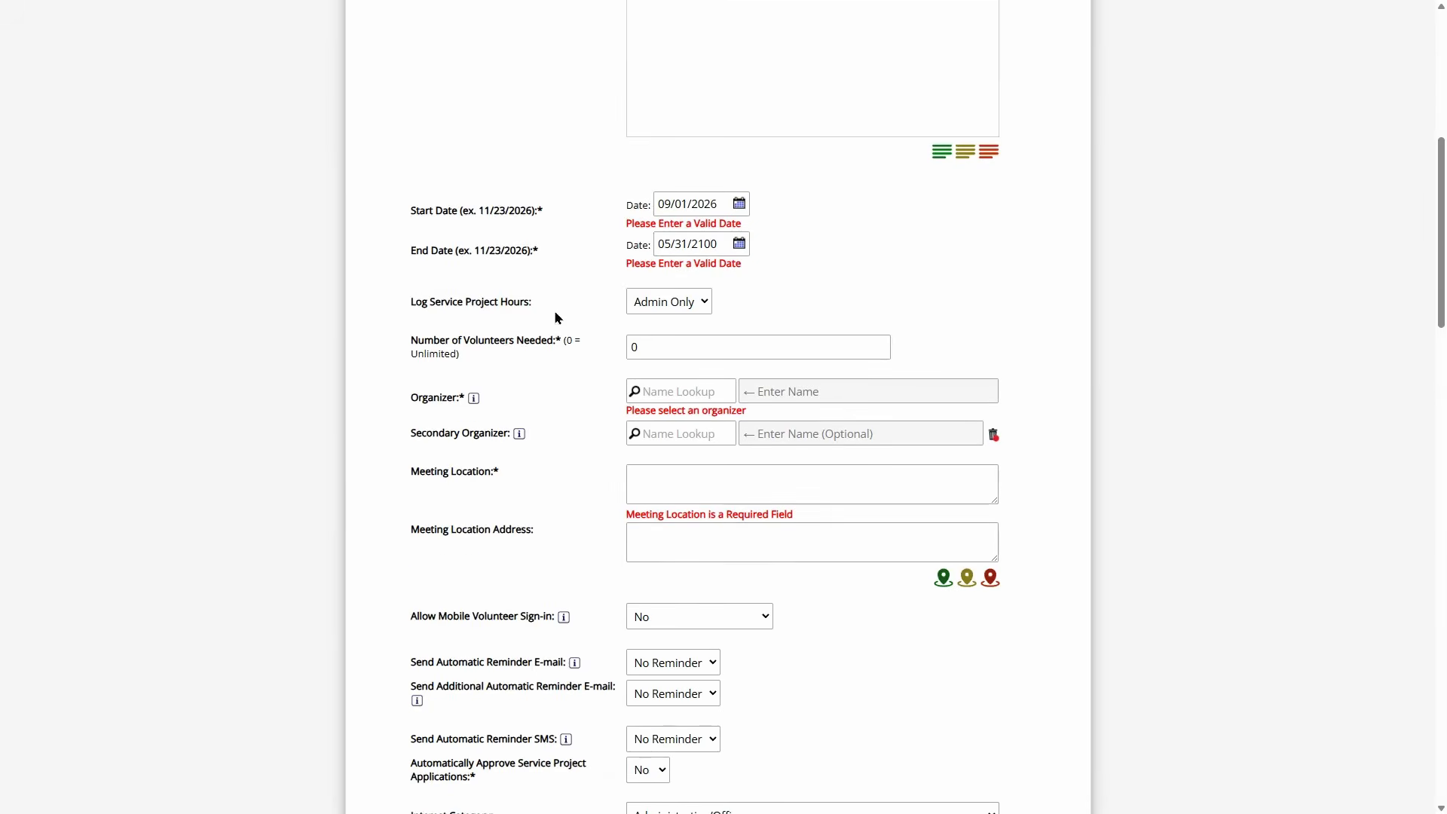
scroll(558, 317, "up", 1)
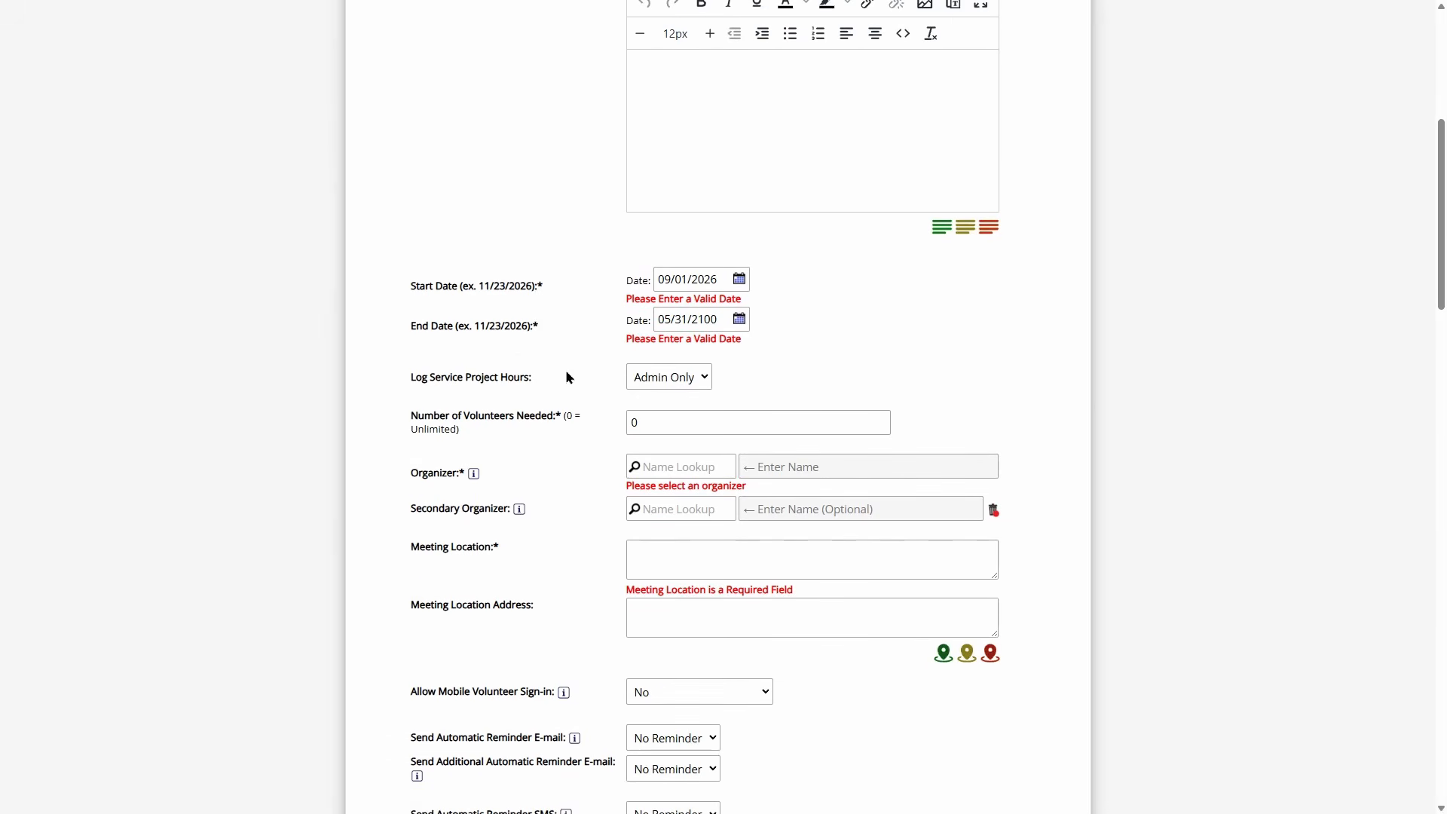
left_click(653, 384)
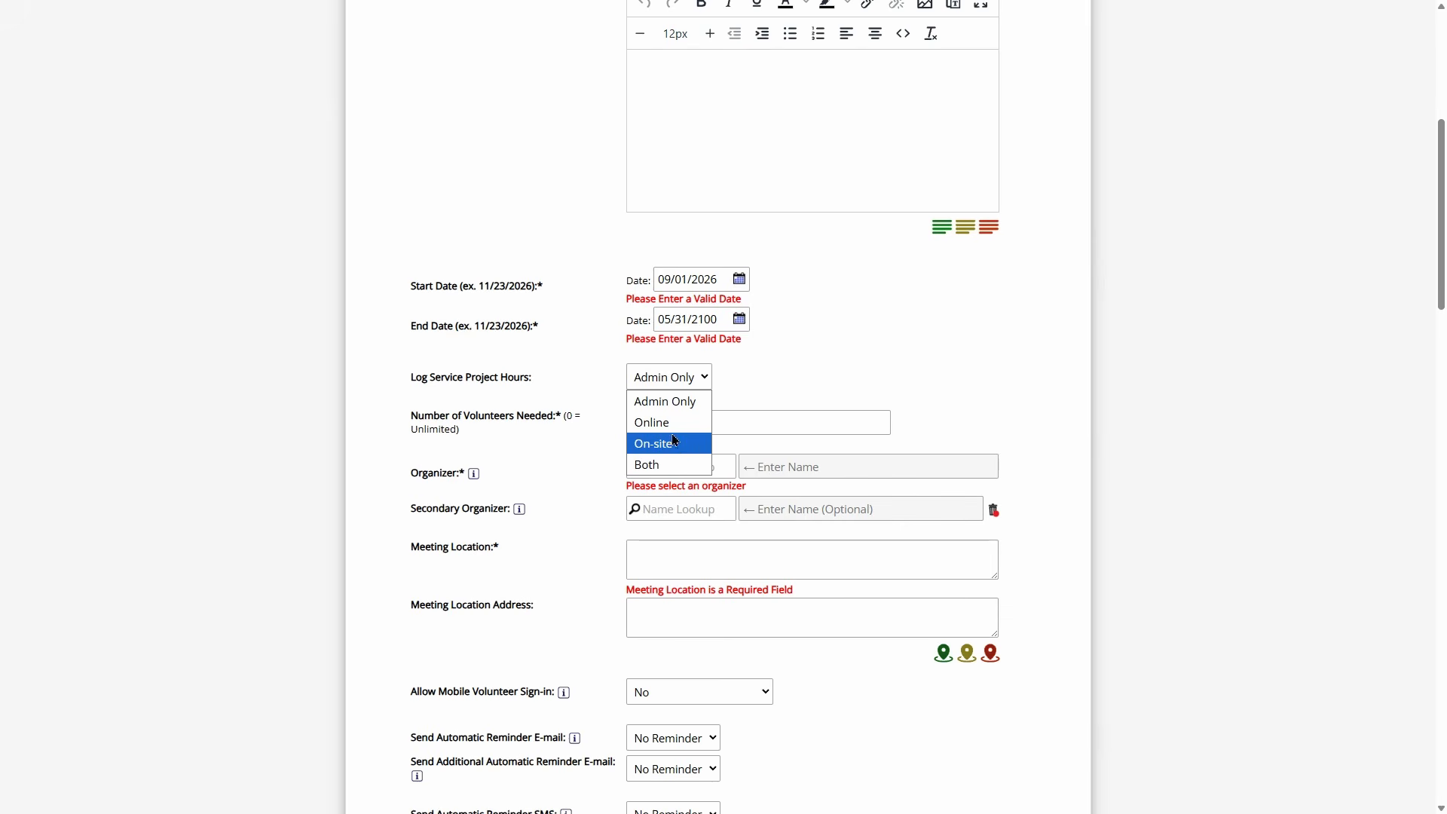
left_click(657, 401)
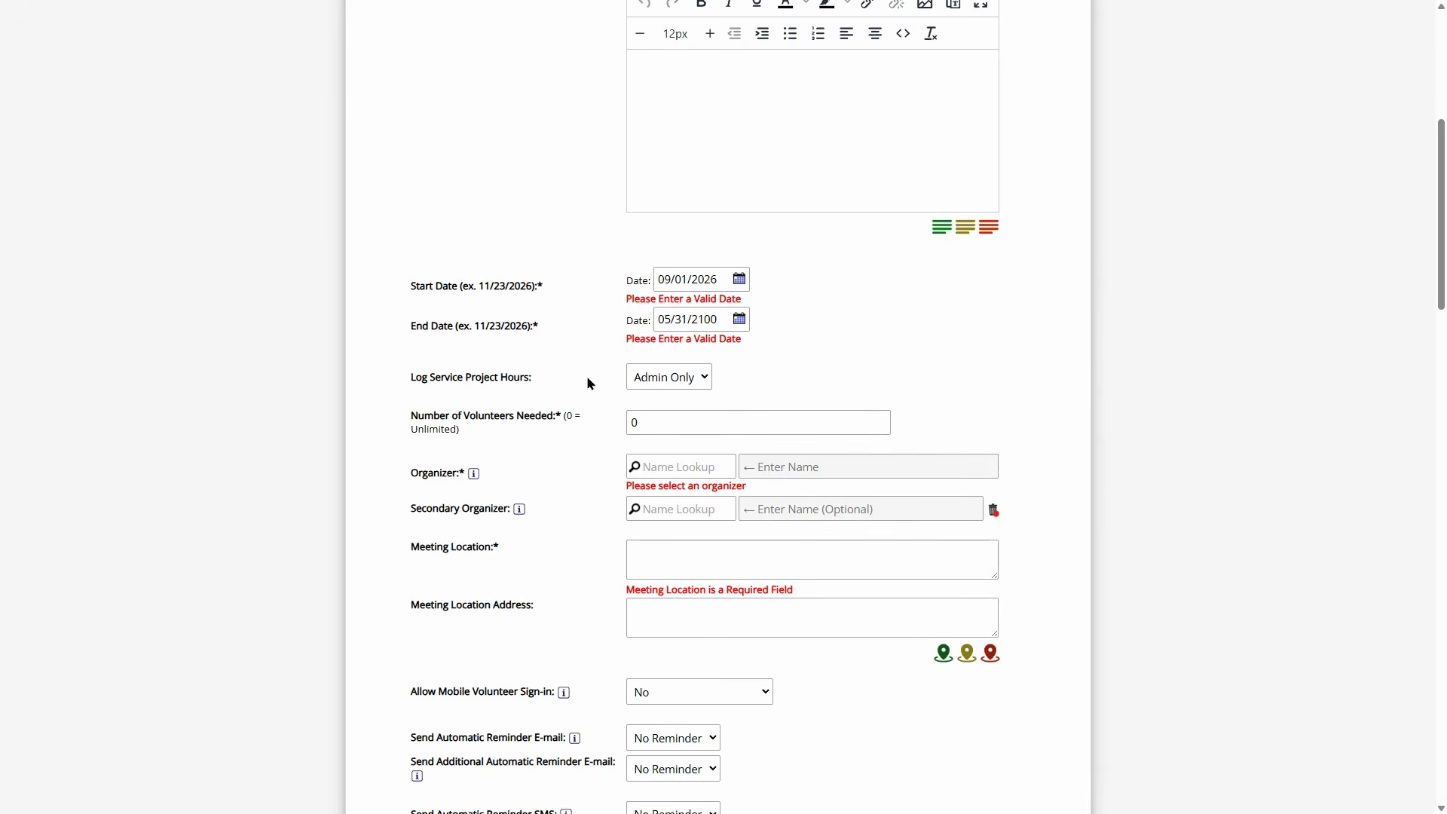
- Change the Opportunity Type to Normal Event
scroll(584, 377, "up", 3)
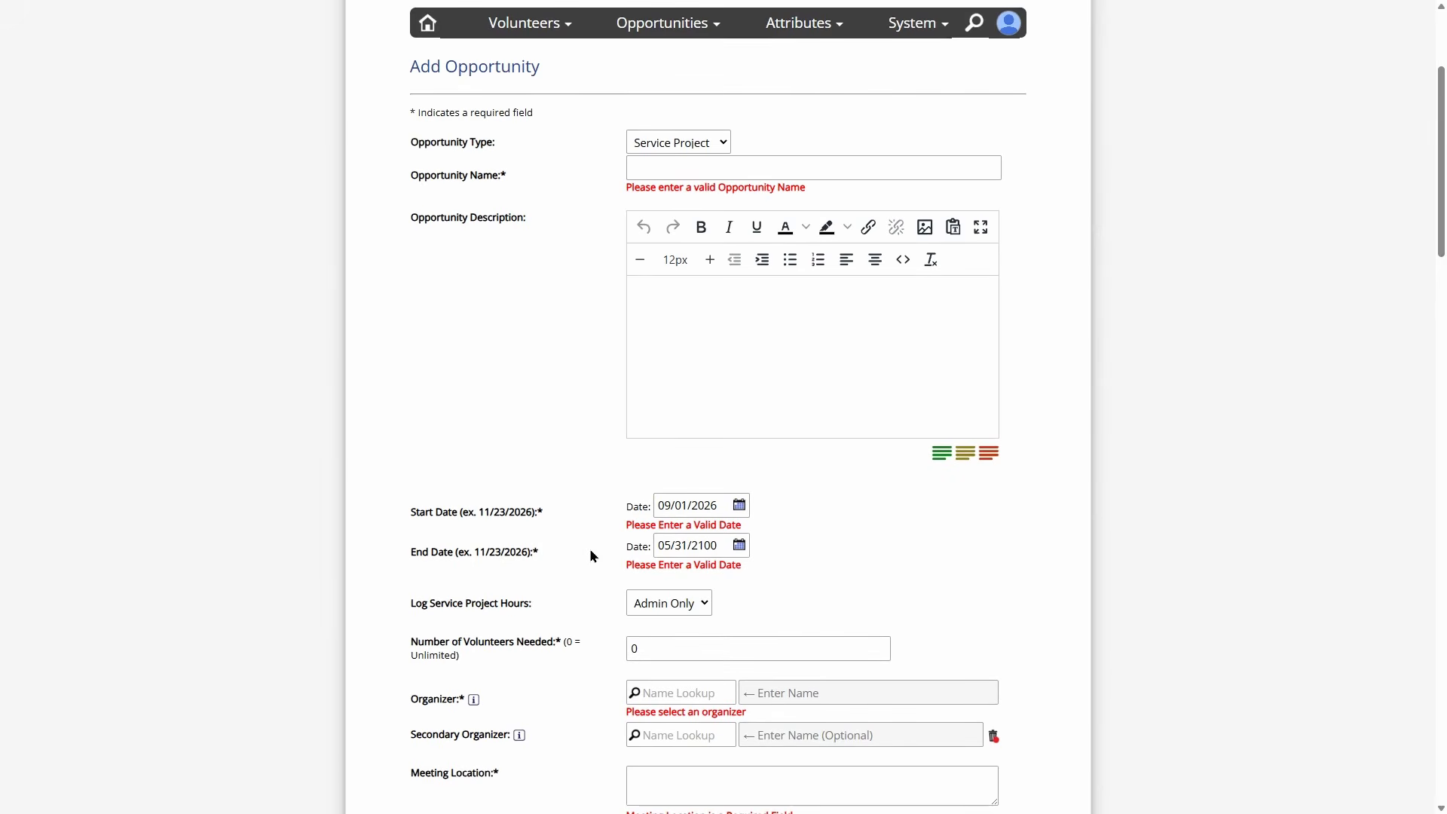
scroll(679, 301, "up", 1)
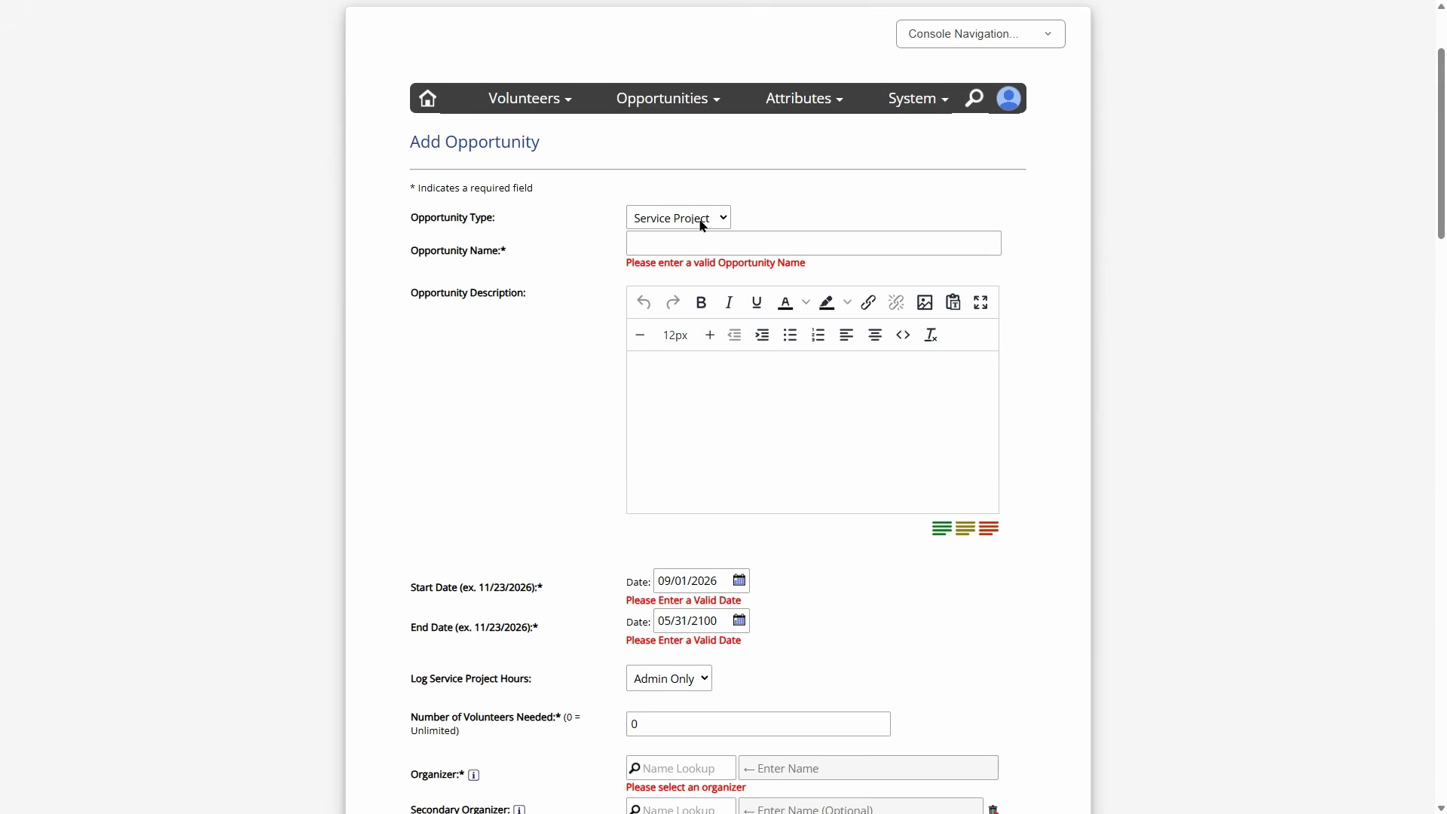
left_click(667, 99)
left_click(634, 130)
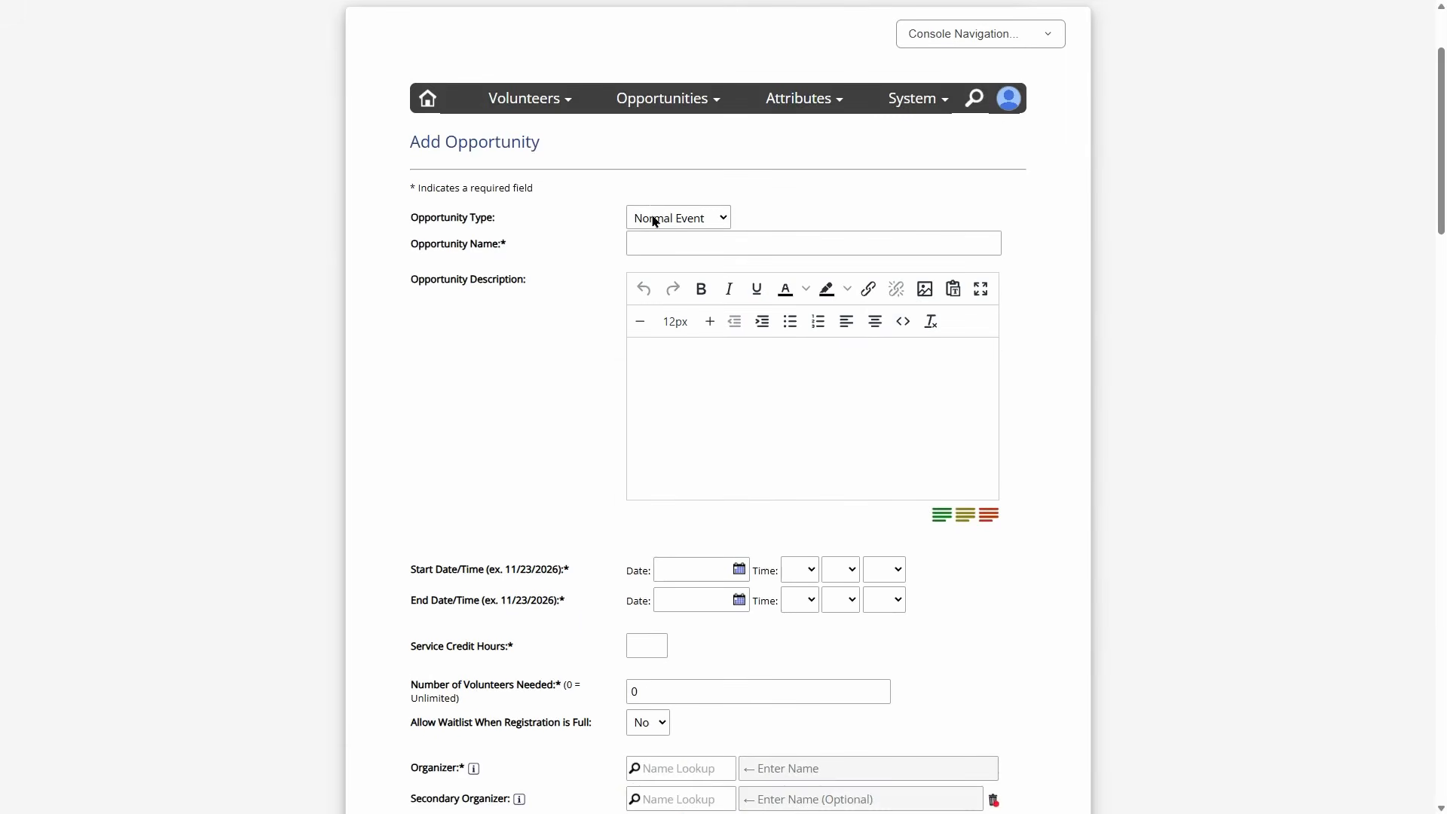
scroll(550, 324, "down", 15)
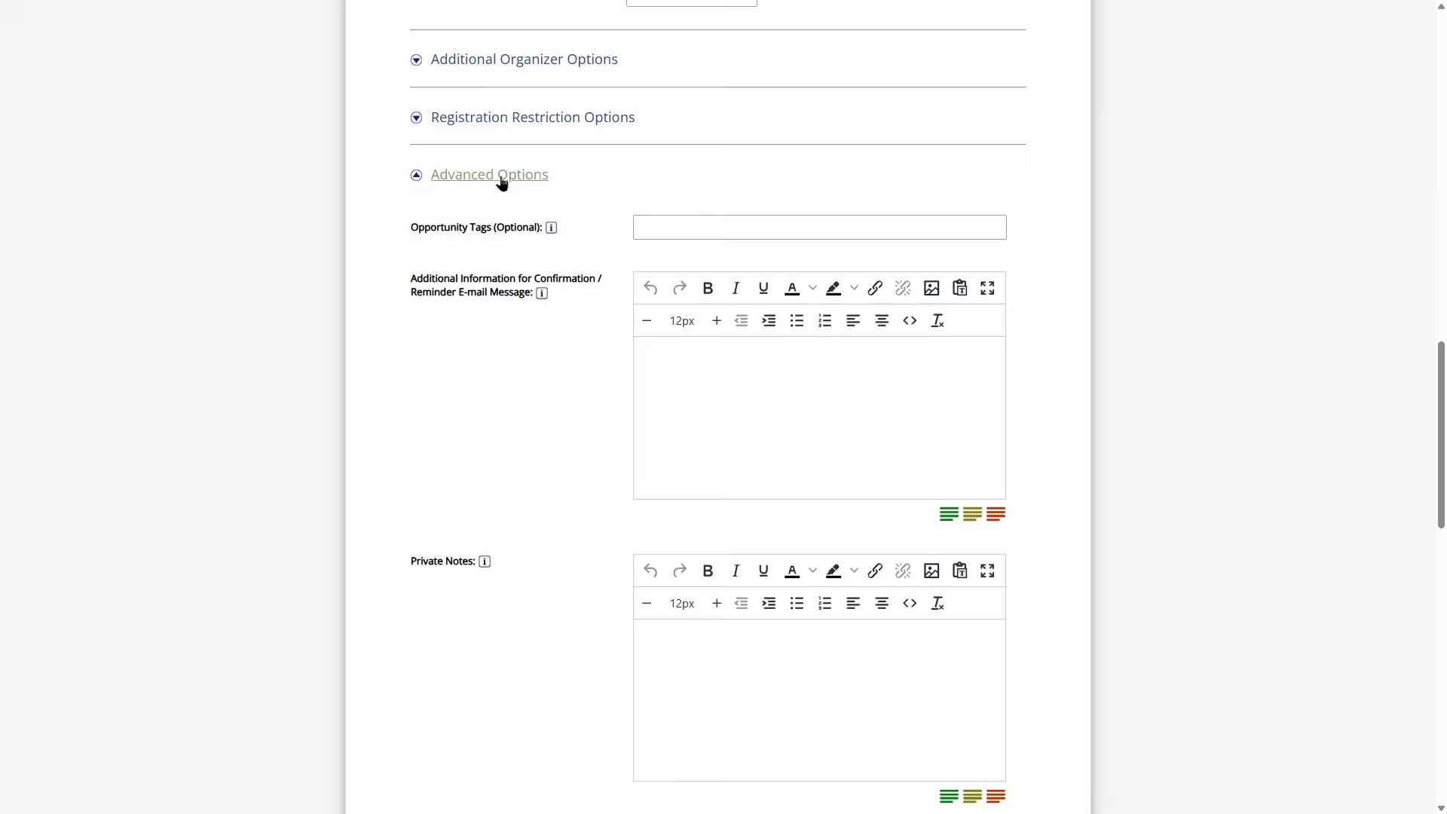
- Set 'Require Approval of Volunteer Self-registration' to Yes
scroll(501, 181, "down", 15)
scroll(538, 384, "up", 1)
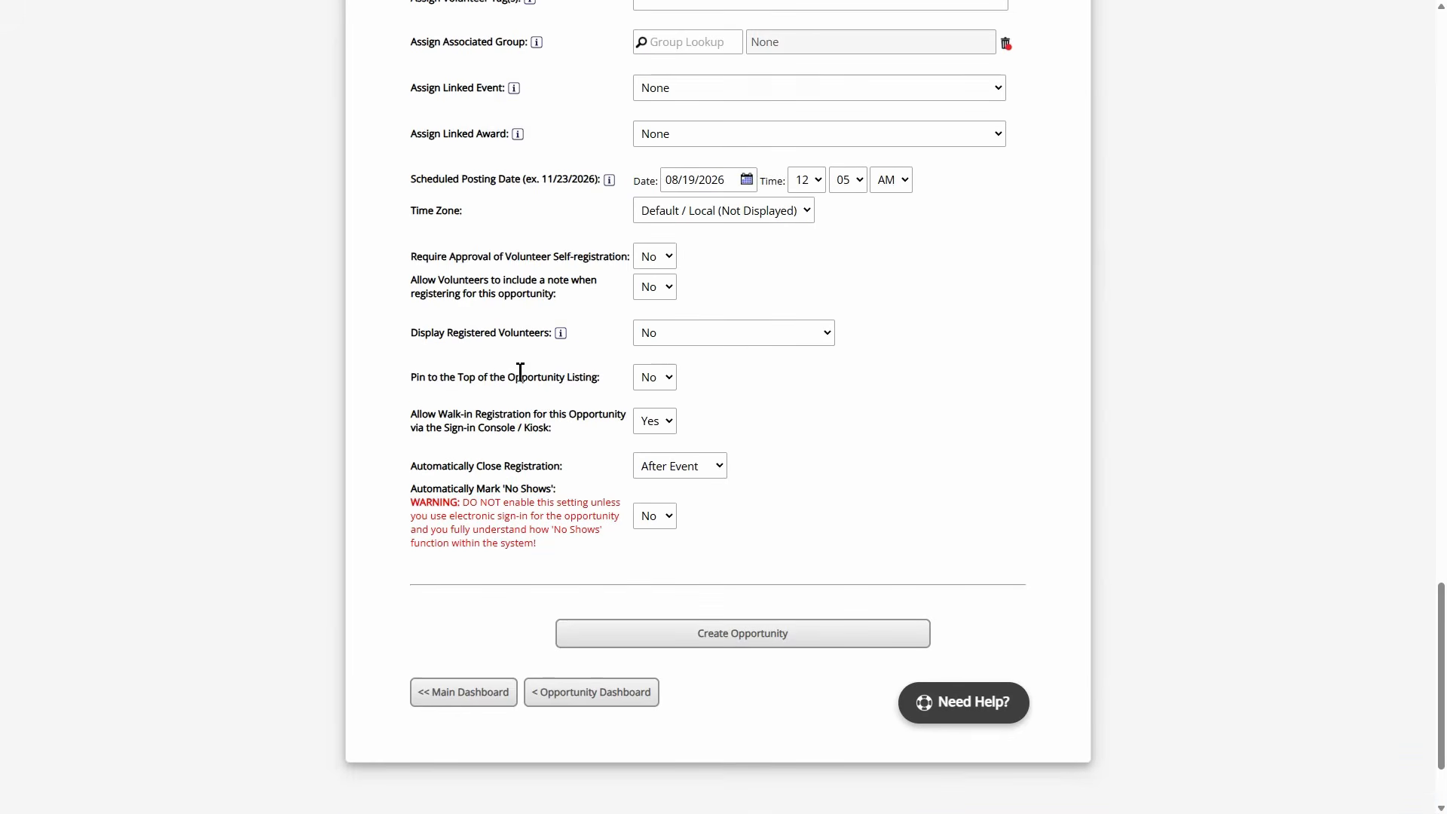
left_click_drag(417, 257, 630, 260)
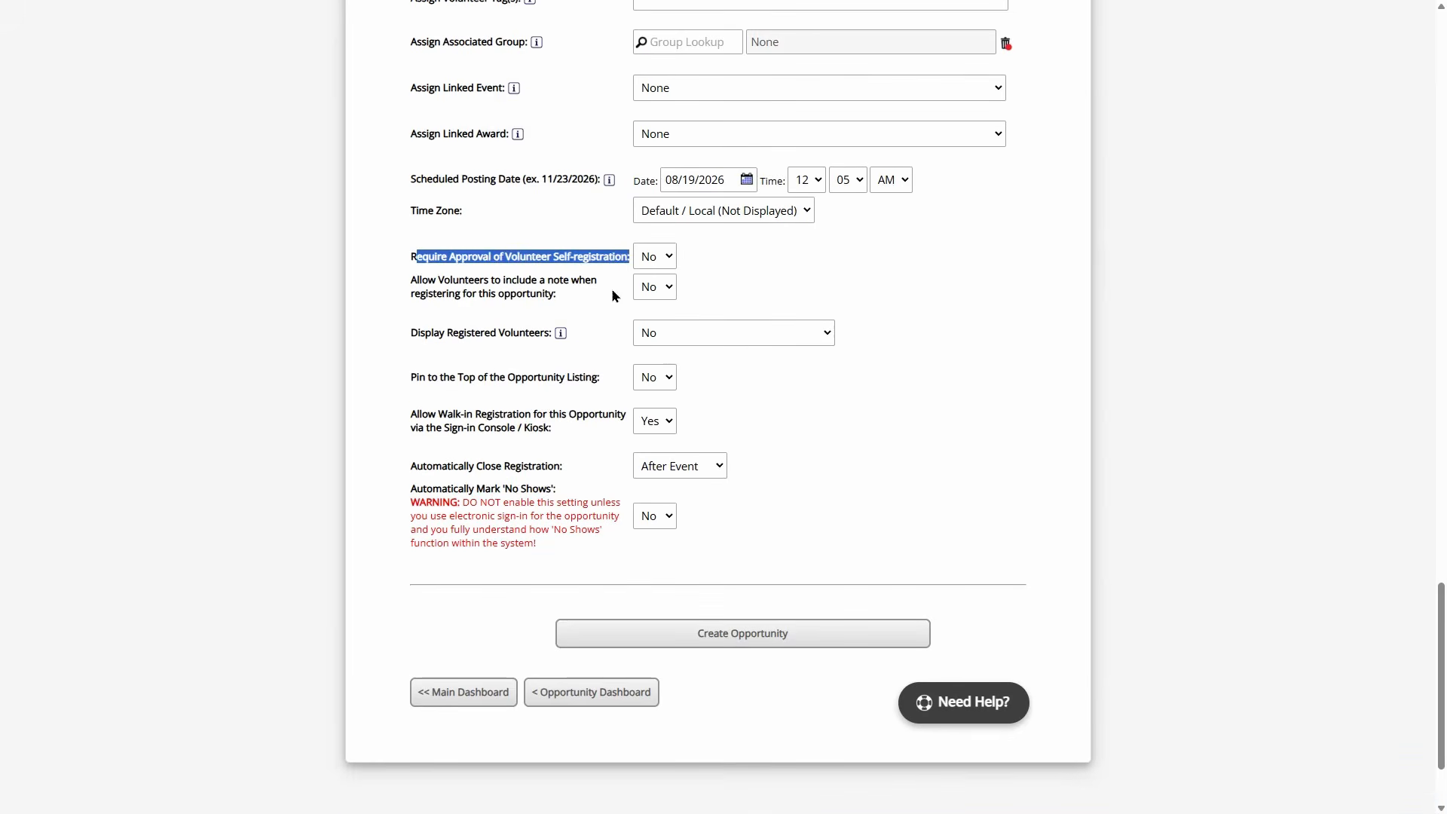
scroll(615, 295, "up", 1)
left_click(655, 332)
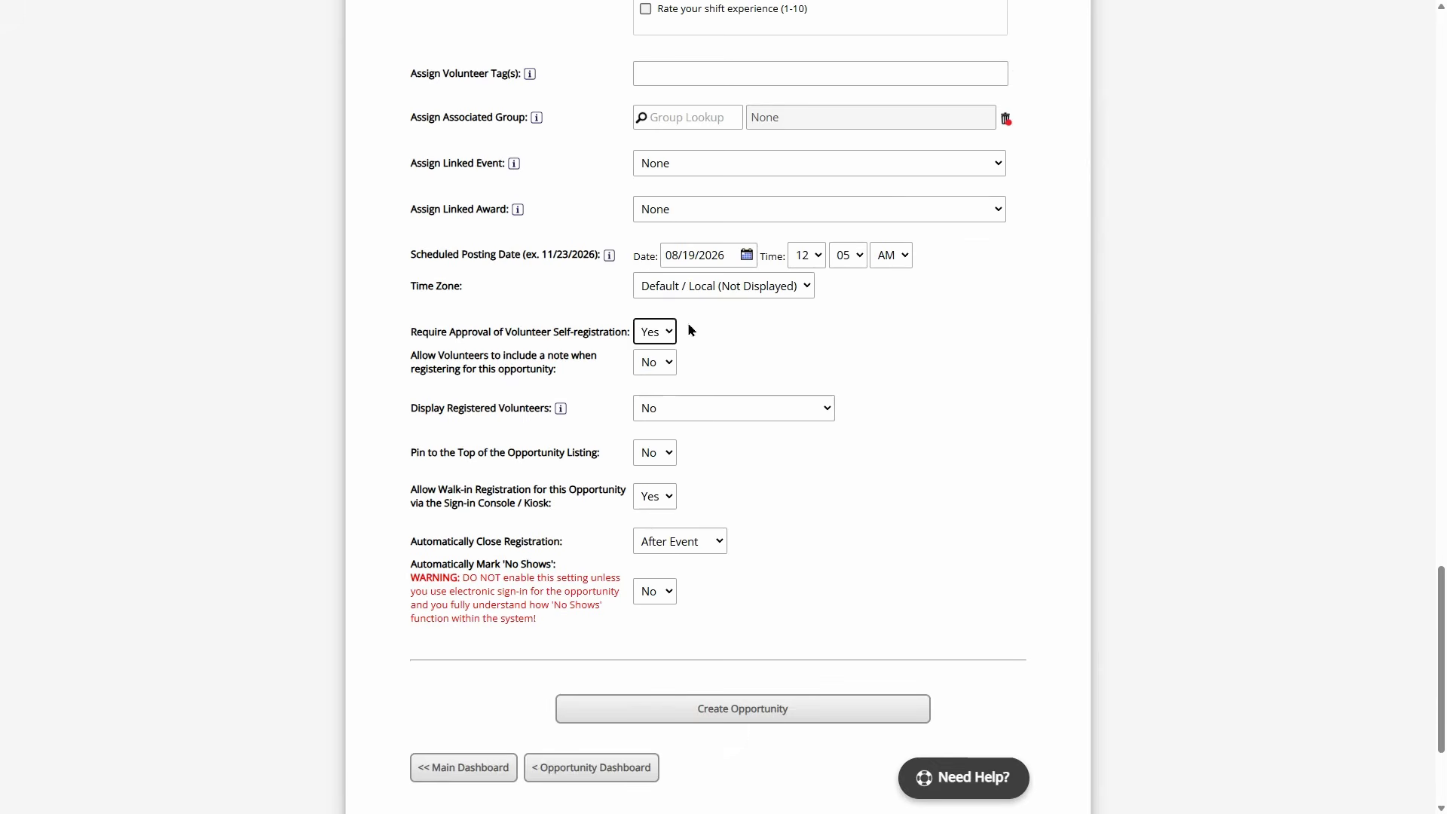
left_click(656, 331)
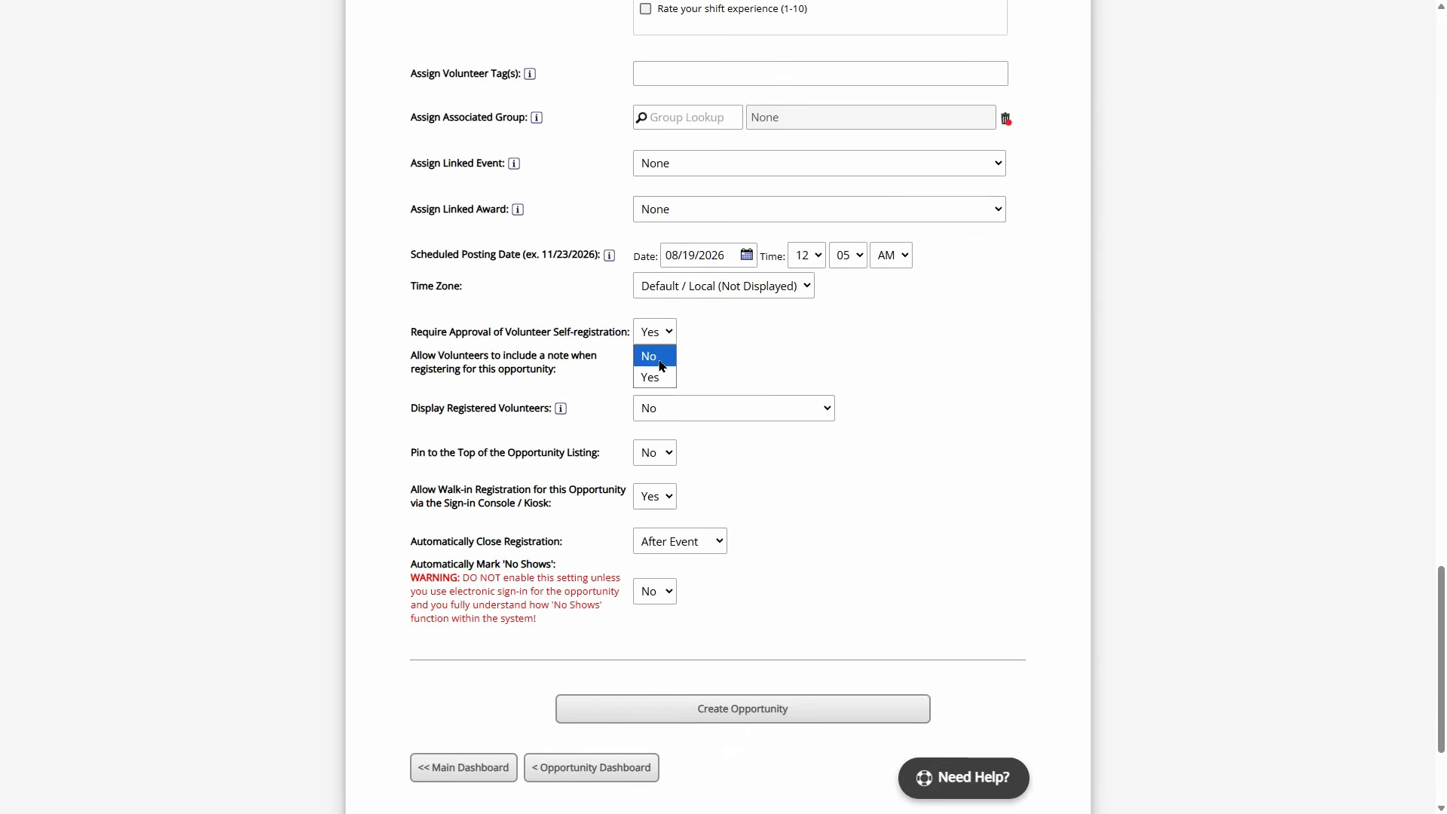
left_click(690, 338)
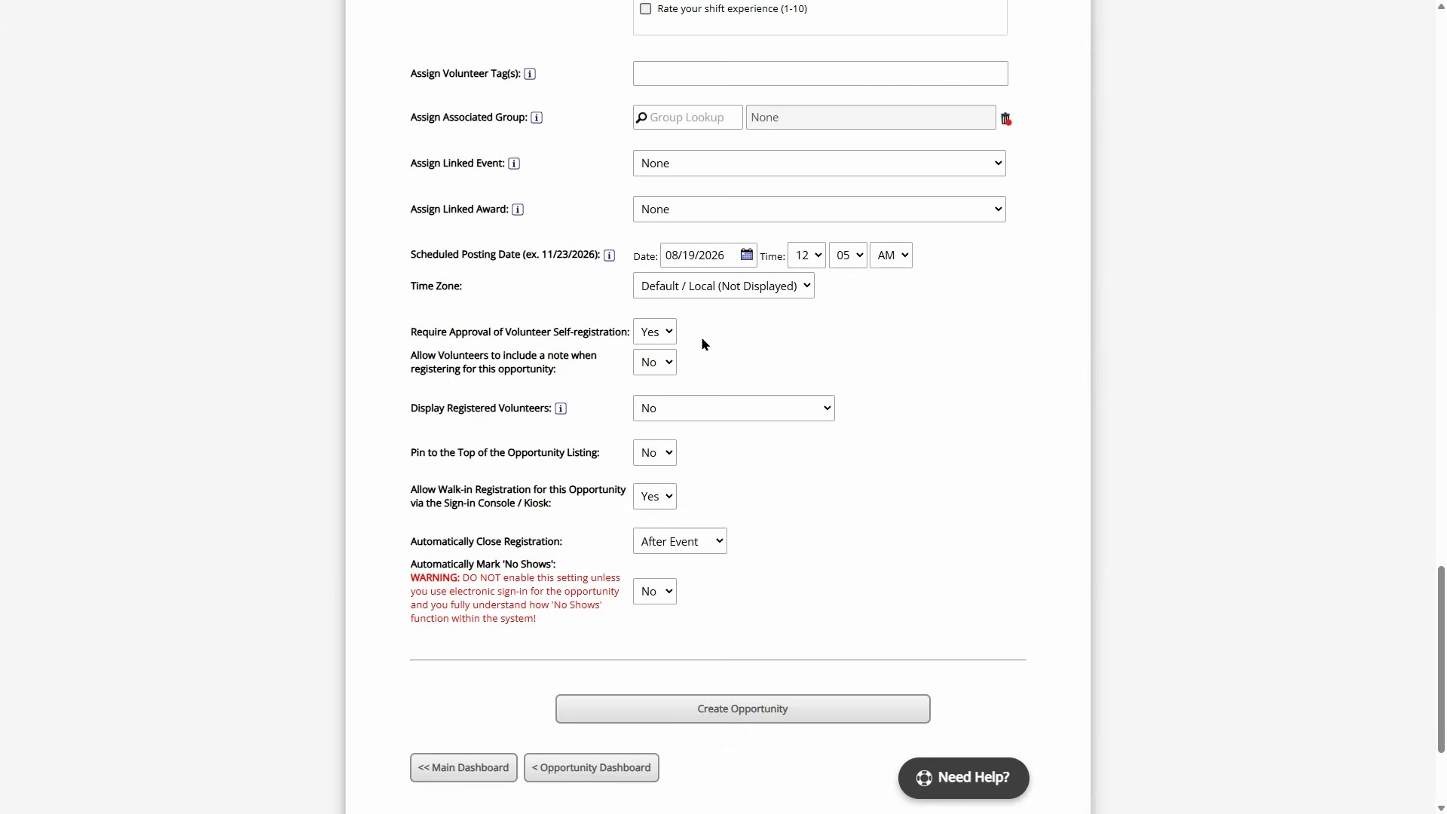
scroll(729, 384, "up", 15)
scroll(728, 392, "up", 10)
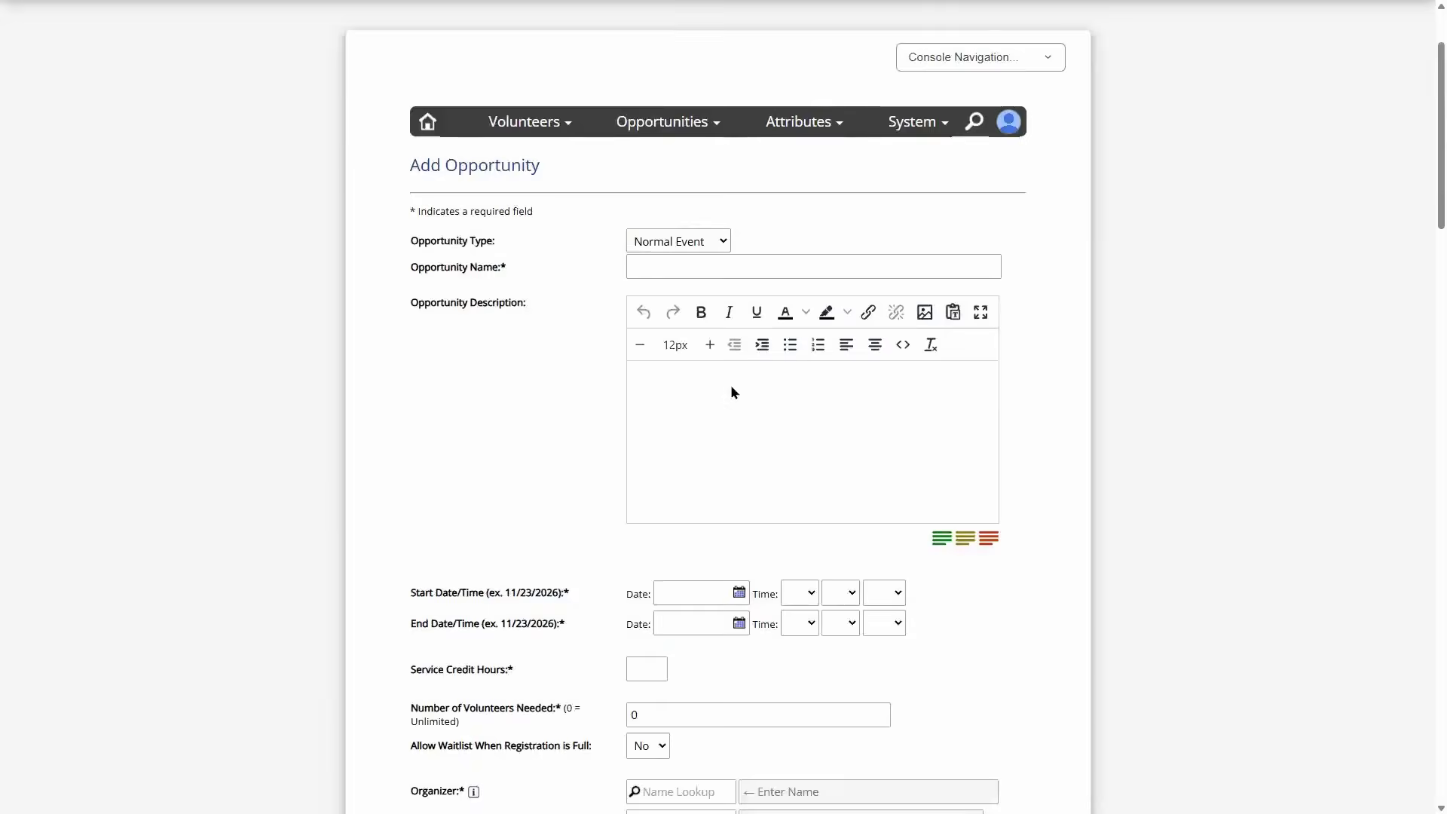
- Change the Opportunity Type back to Service Project
left_click(698, 369)
left_click(687, 434)
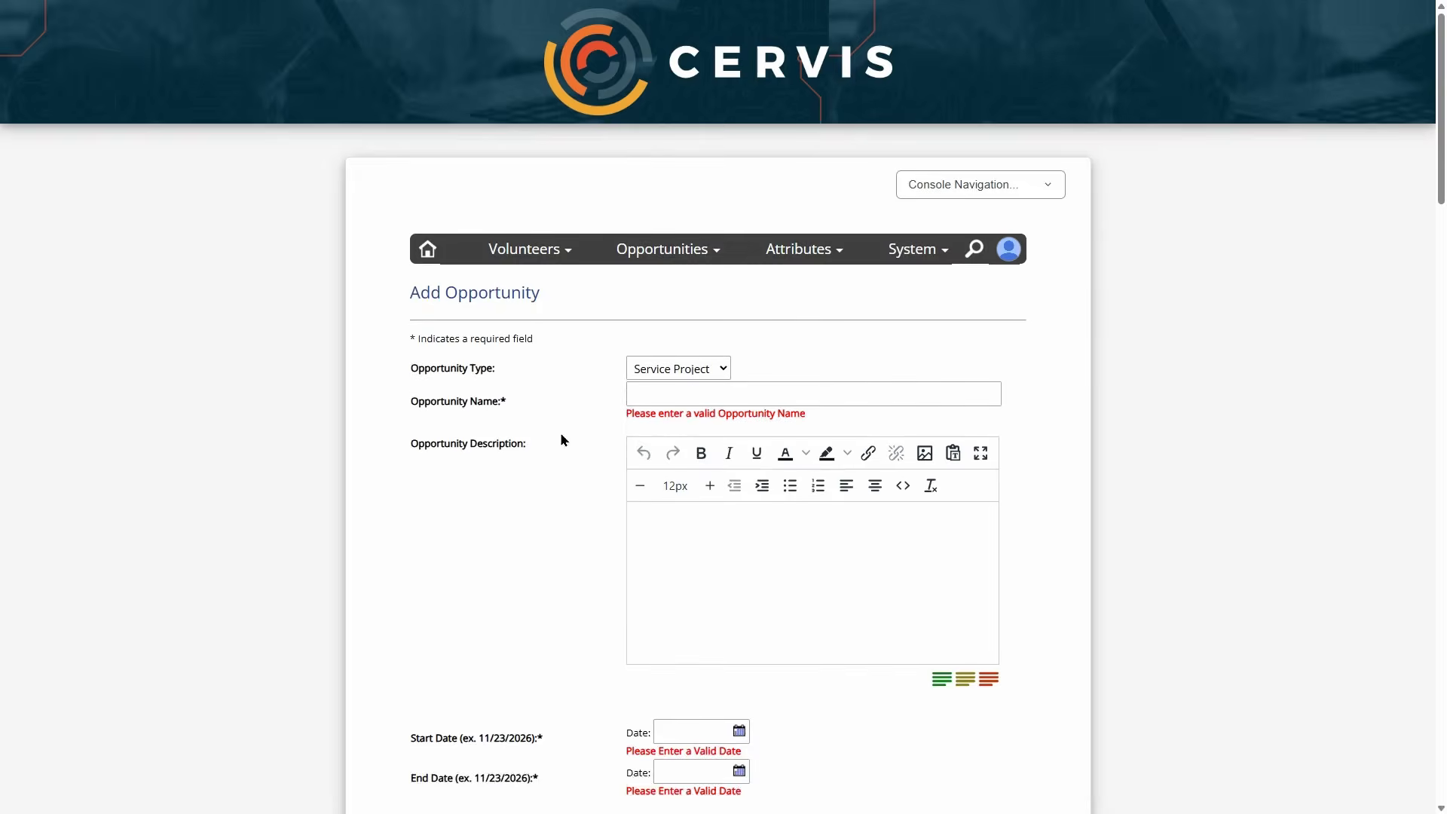
scroll(582, 437, "down", 10)
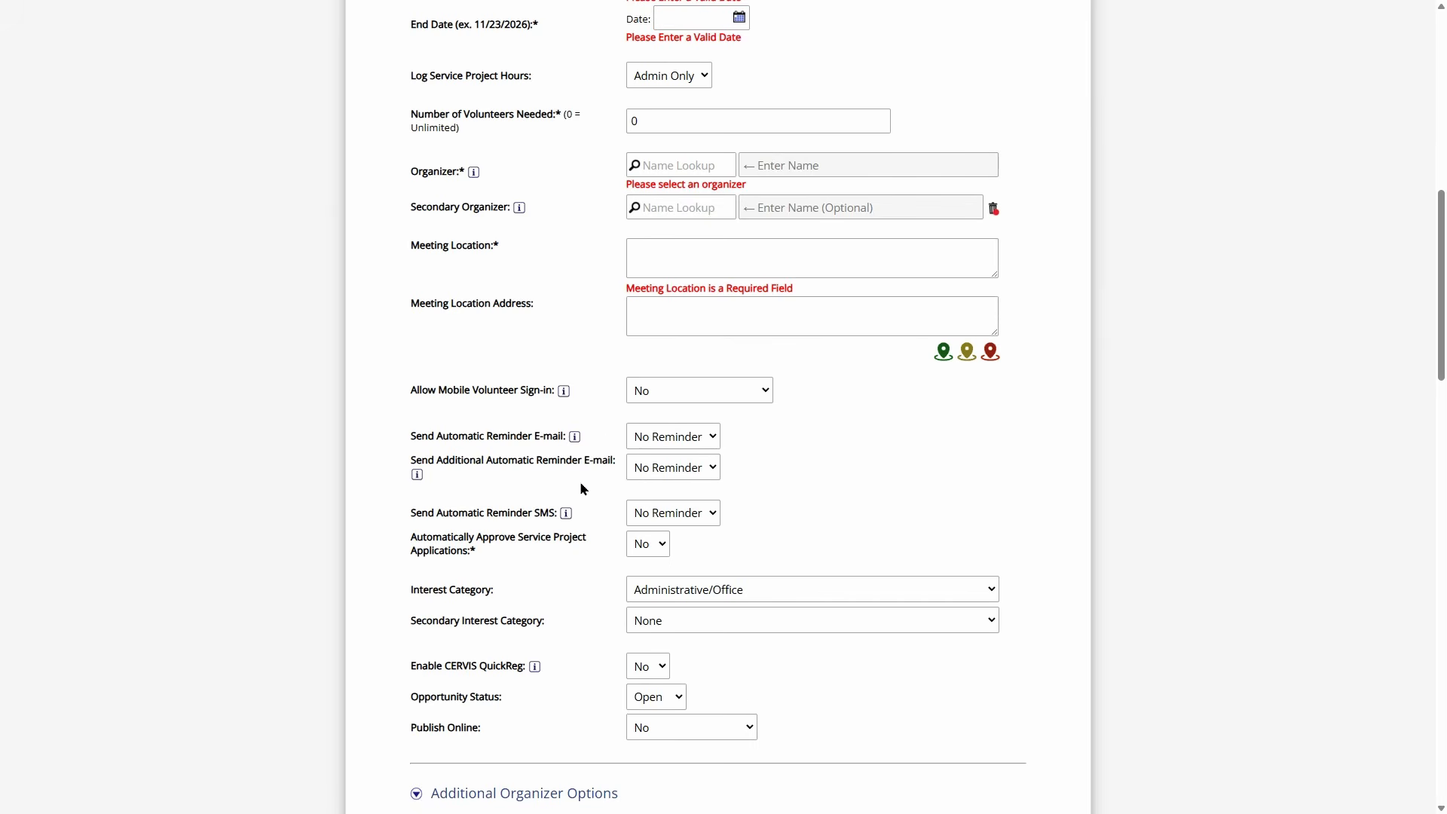
scroll(575, 501, "down", 2)
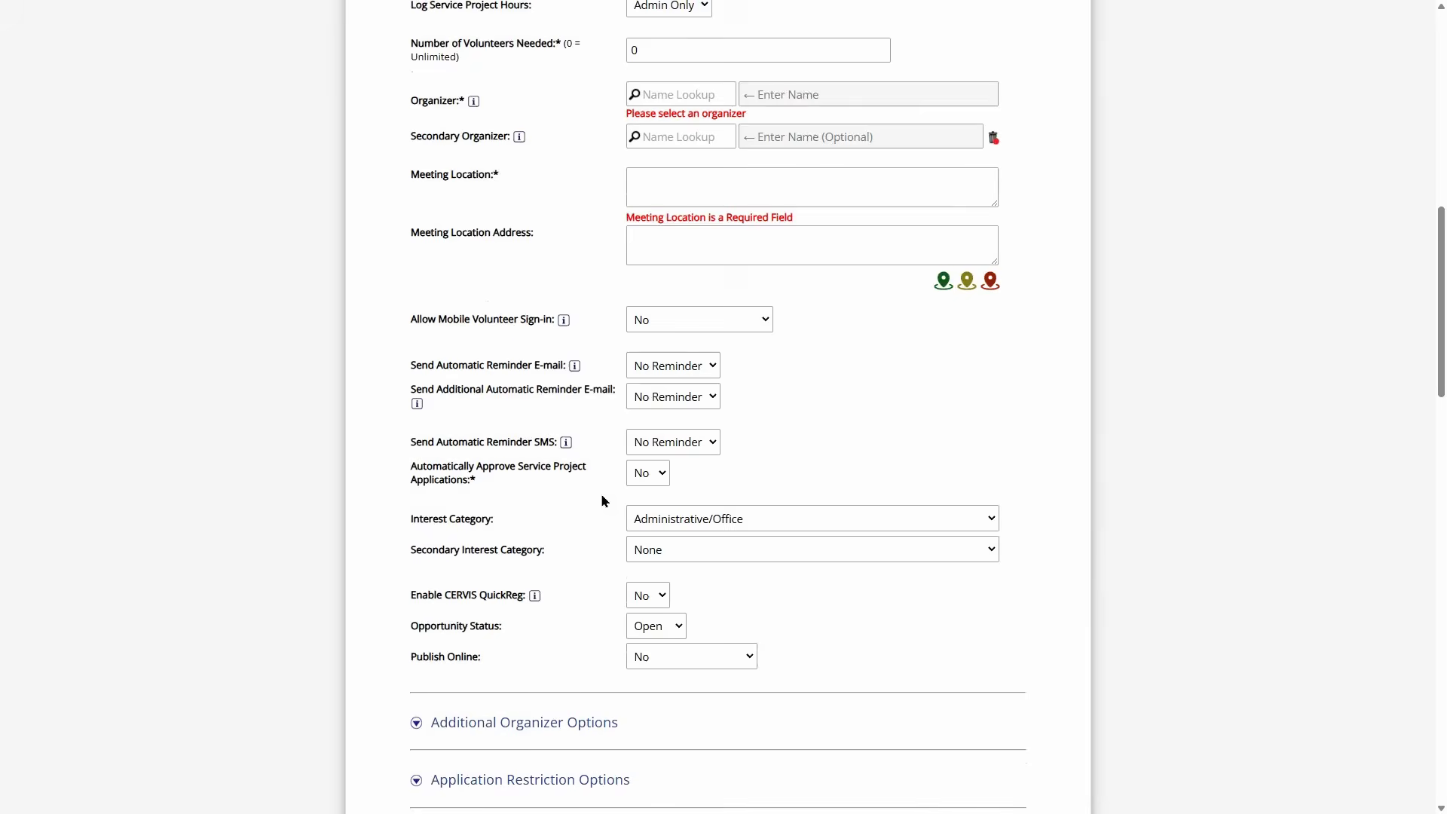
- Toggle 'Automatically Approve Service Project Applications' to Yes, then back to No
left_click_drag(411, 396, 478, 407)
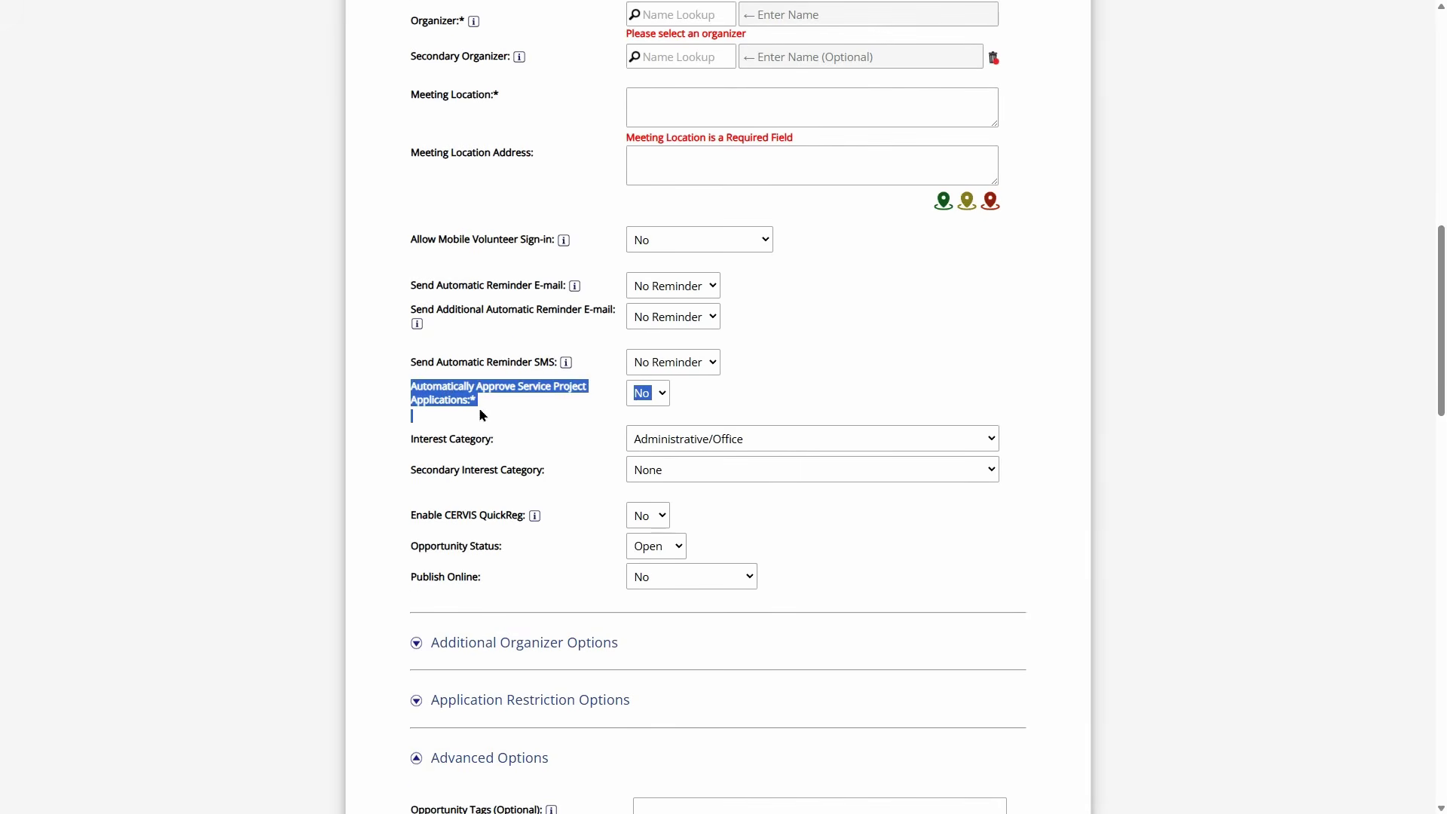
left_click(644, 394)
left_click(643, 439)
left_click(593, 395)
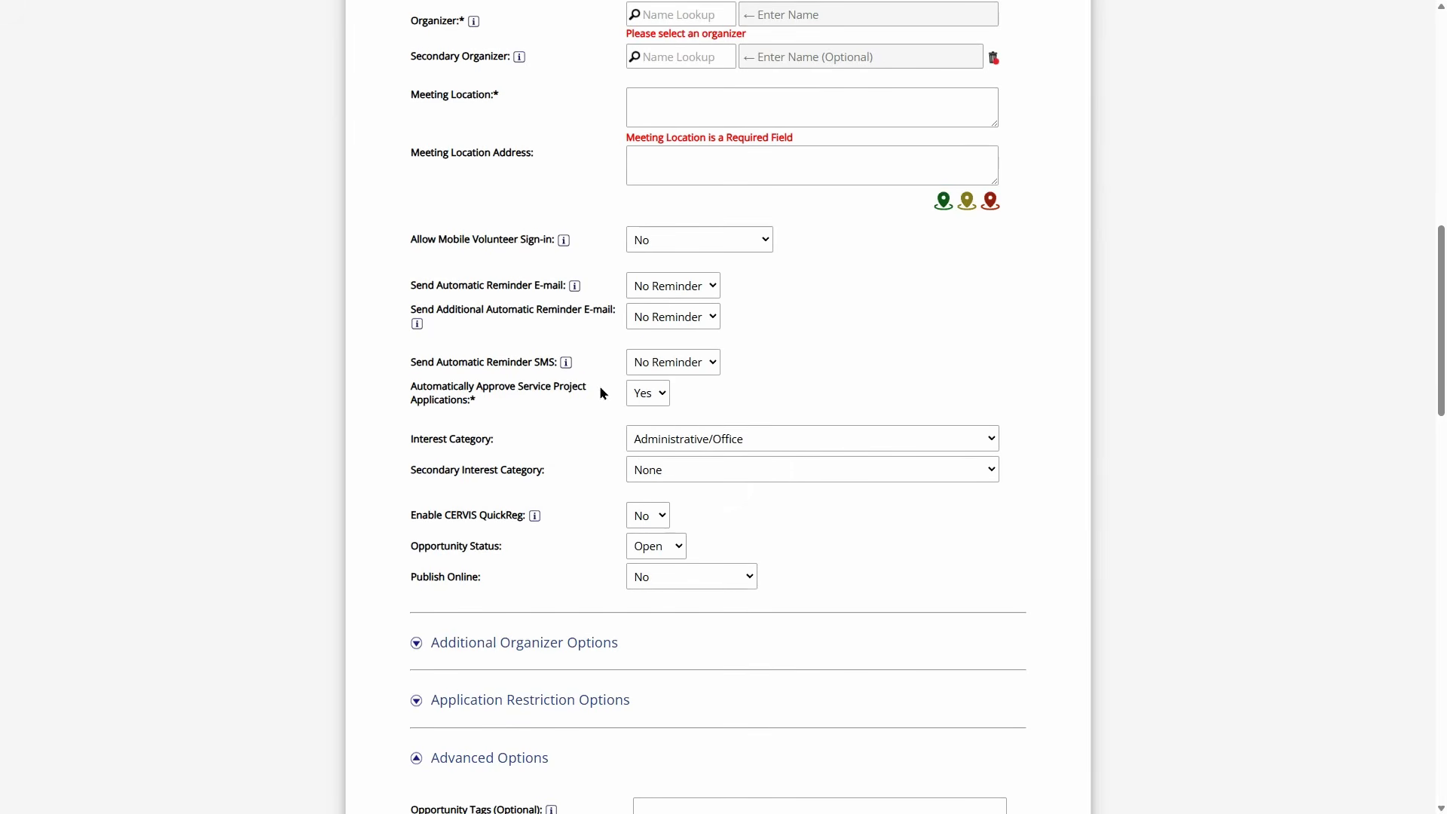
left_click(658, 395)
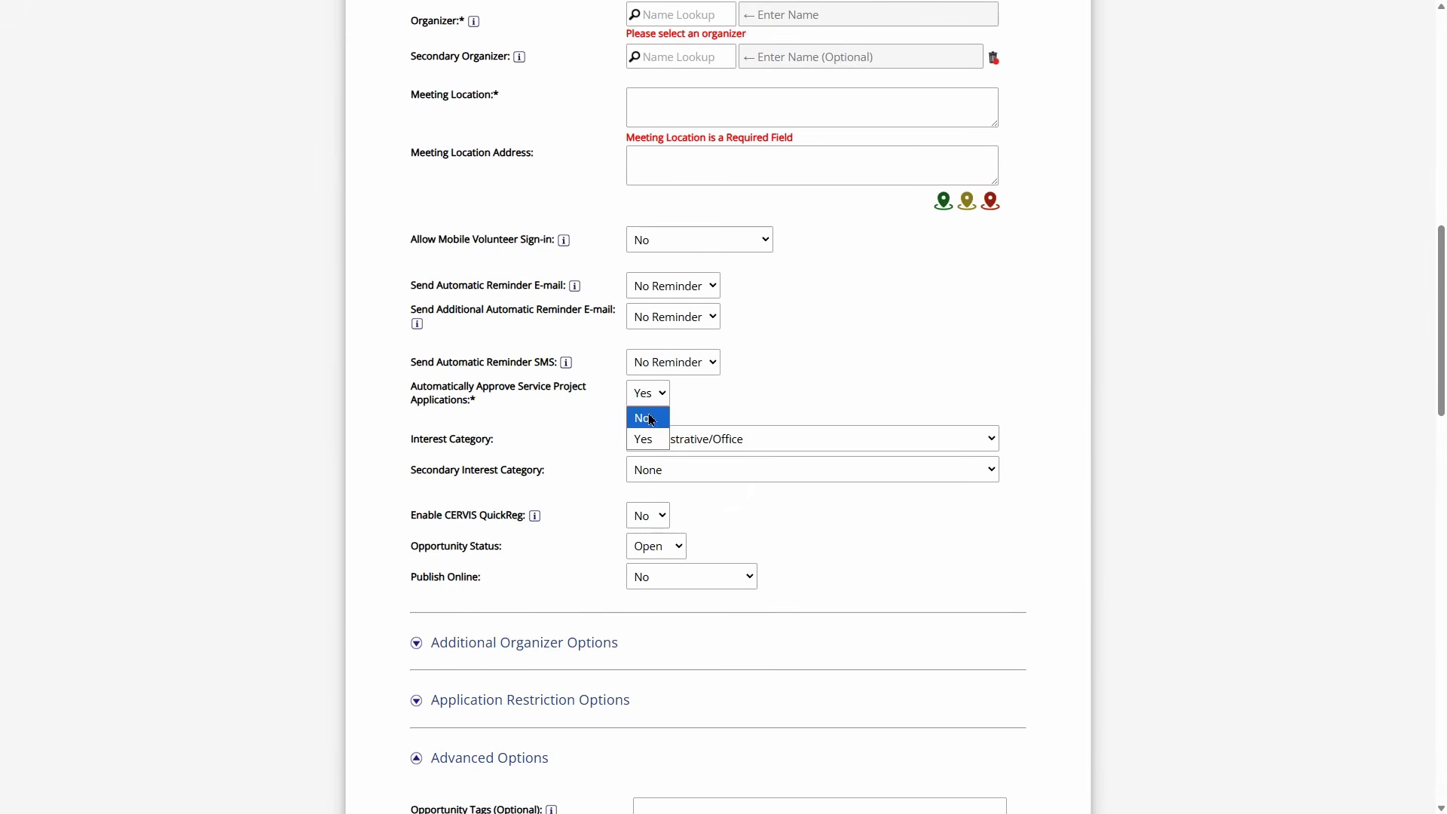
left_click(647, 418)
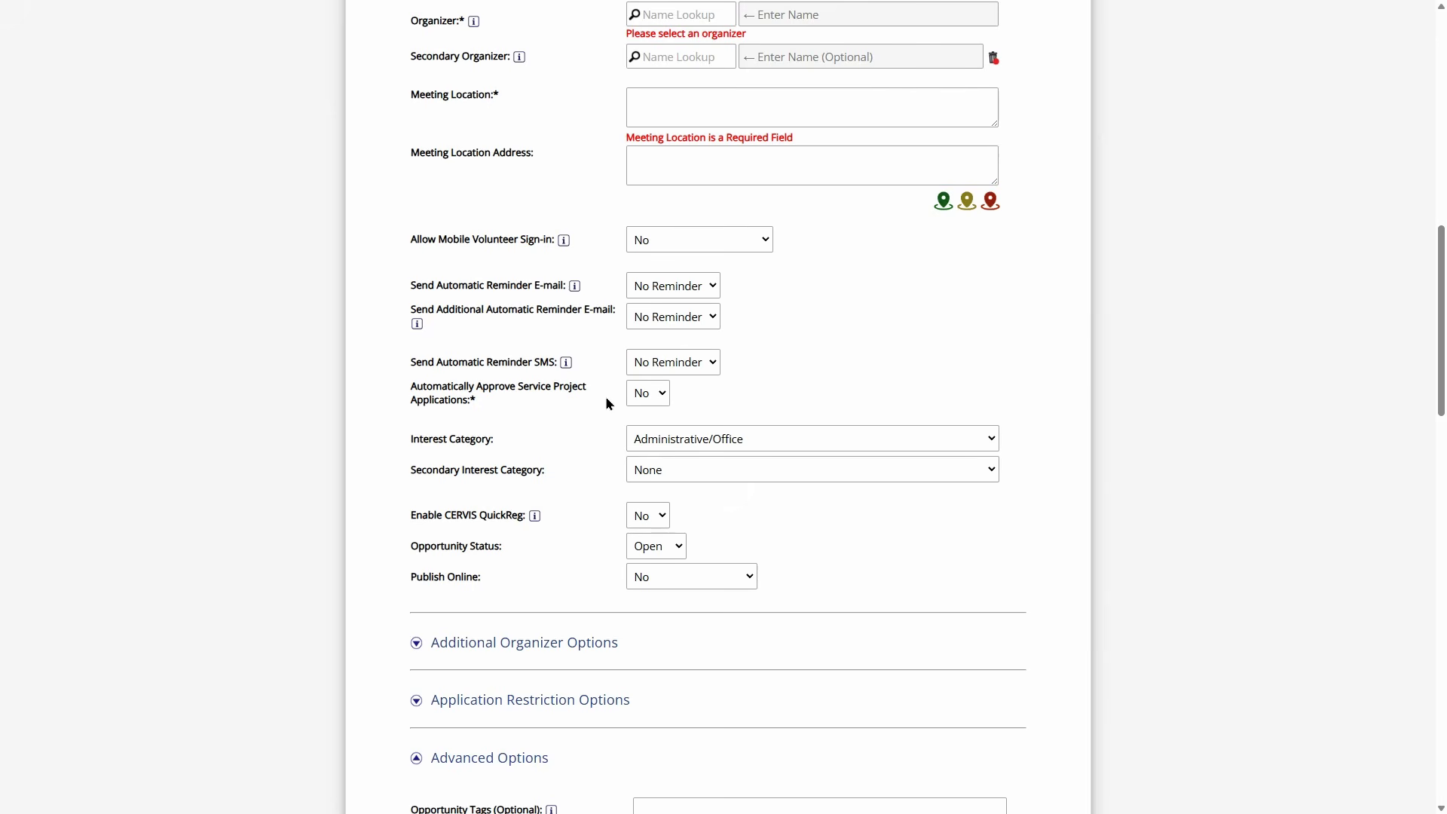
scroll(601, 423, "up", 10)
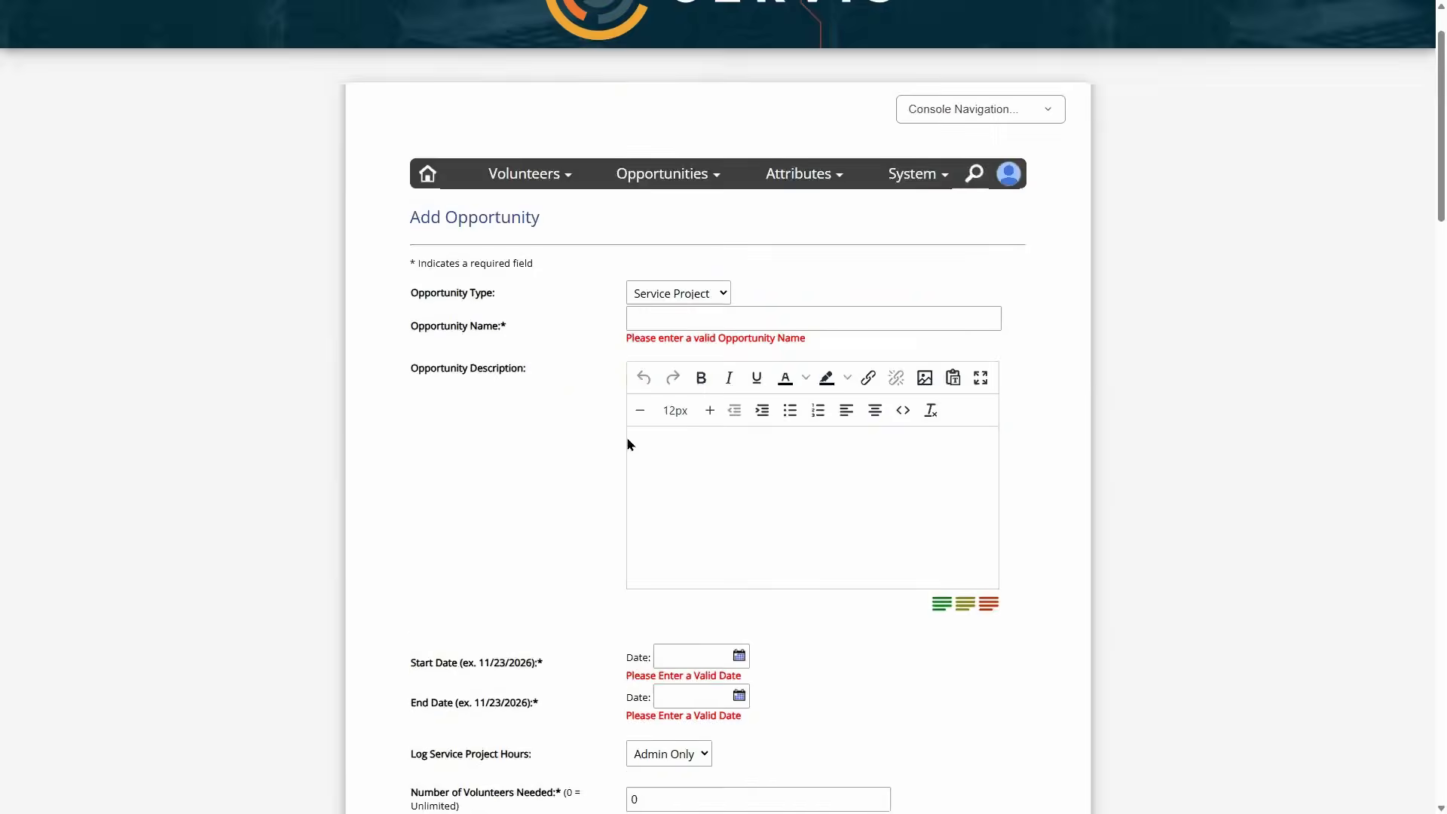
- From the public Event Listing, open Reading Mentors at Howberston Elementary and apply to participate
left_click(1033, 187)
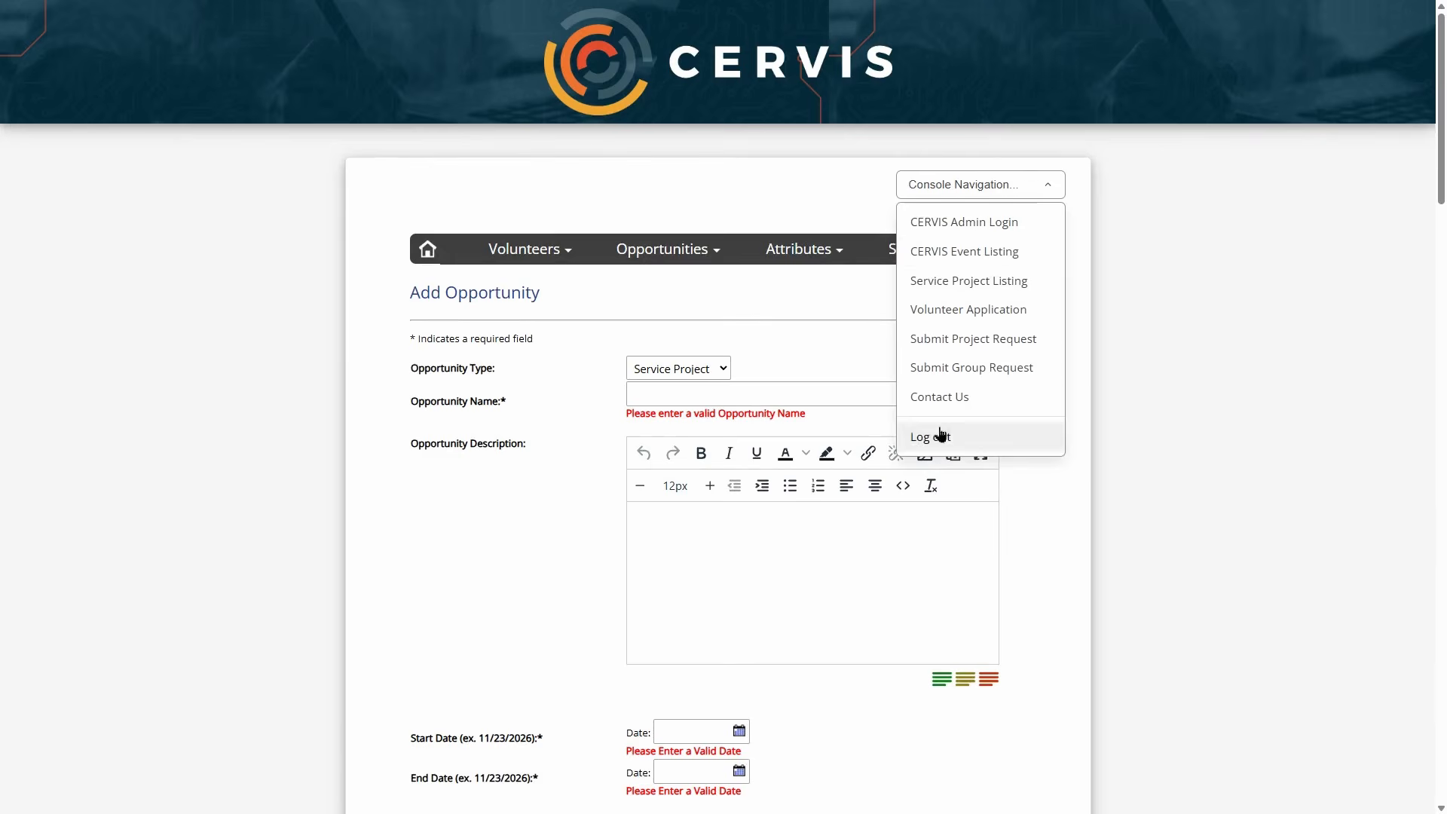
left_click(996, 255)
scroll(603, 362, "down", 5)
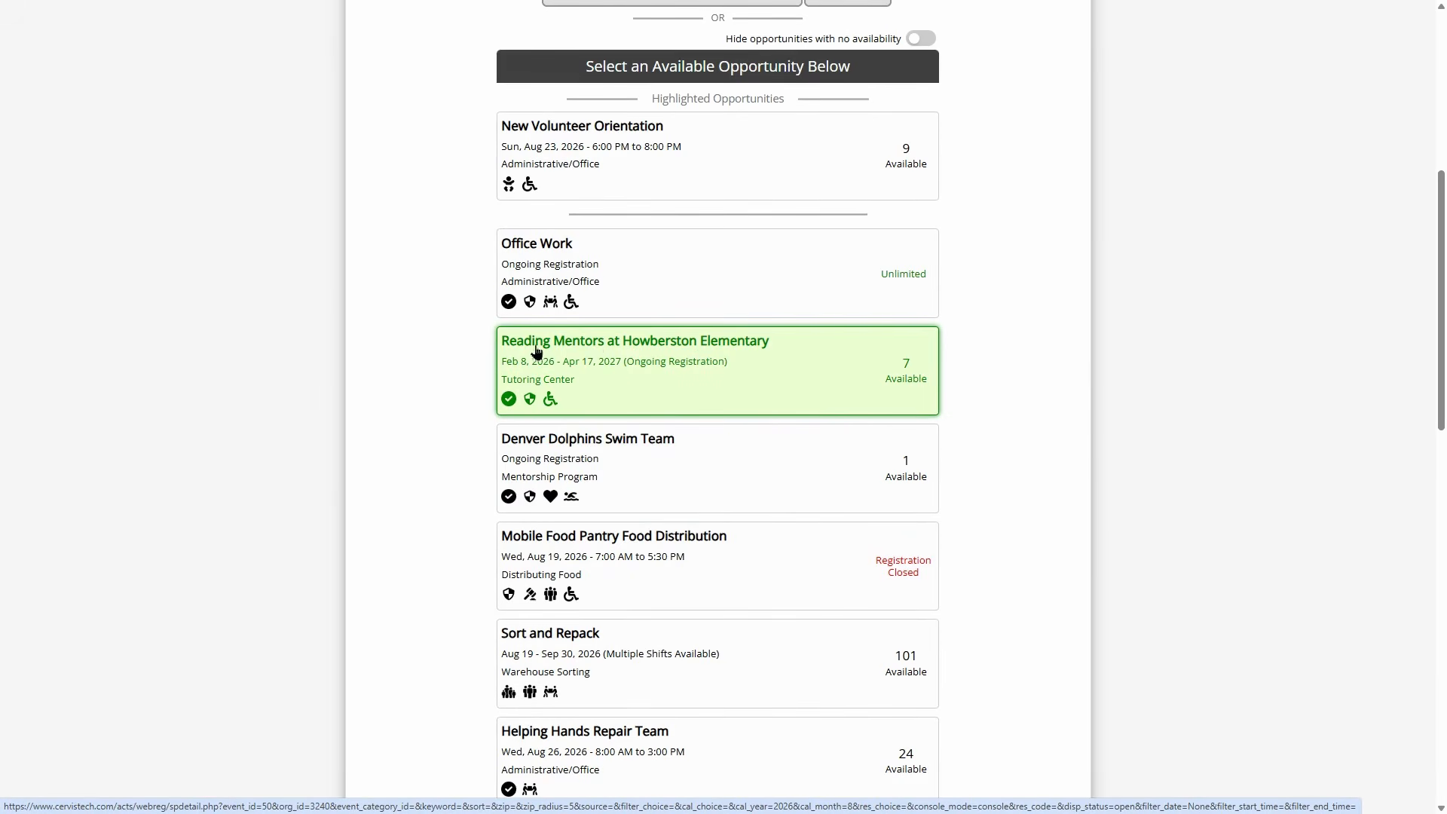
left_click(587, 357)
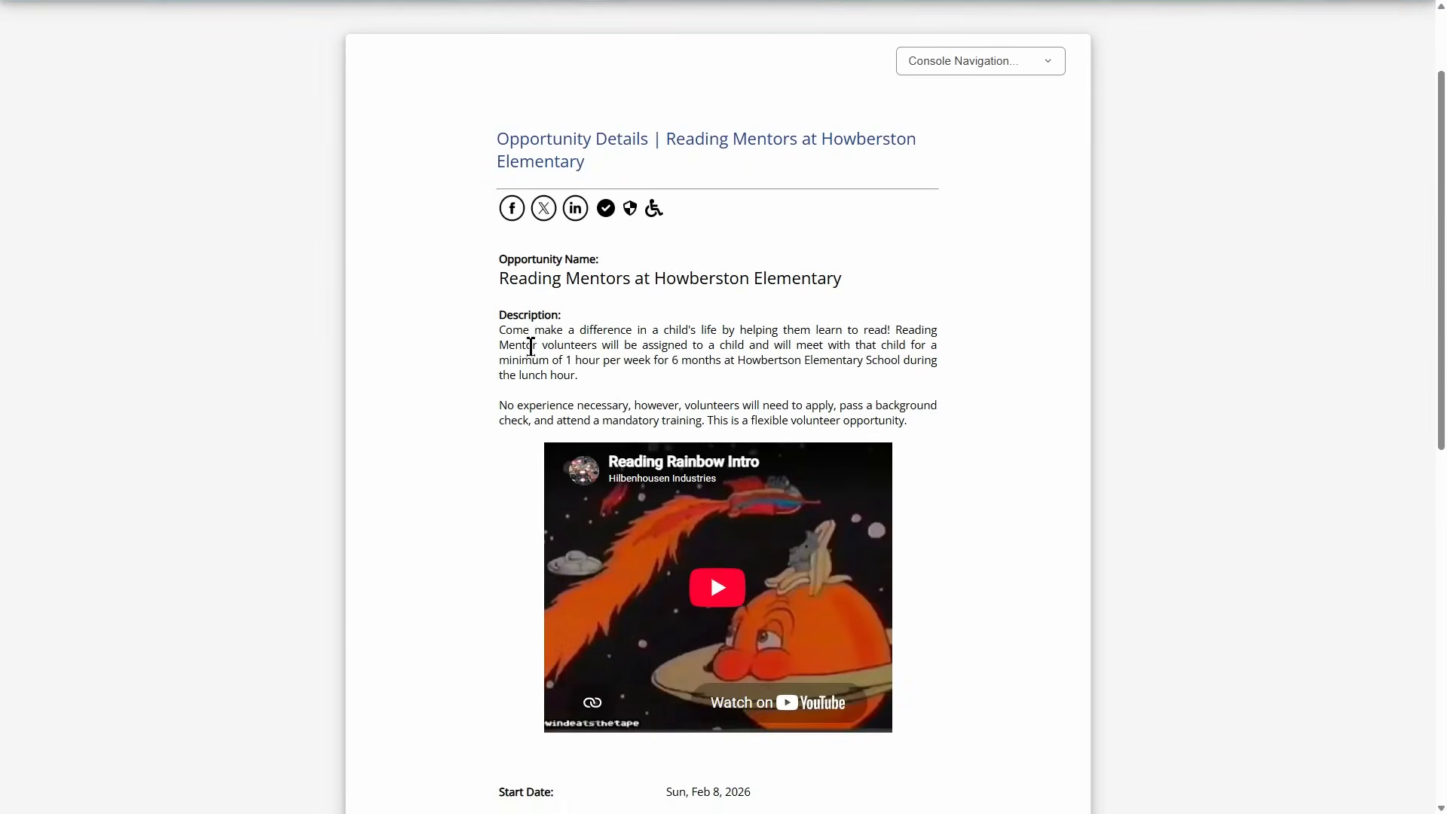
scroll(525, 360, "down", 8)
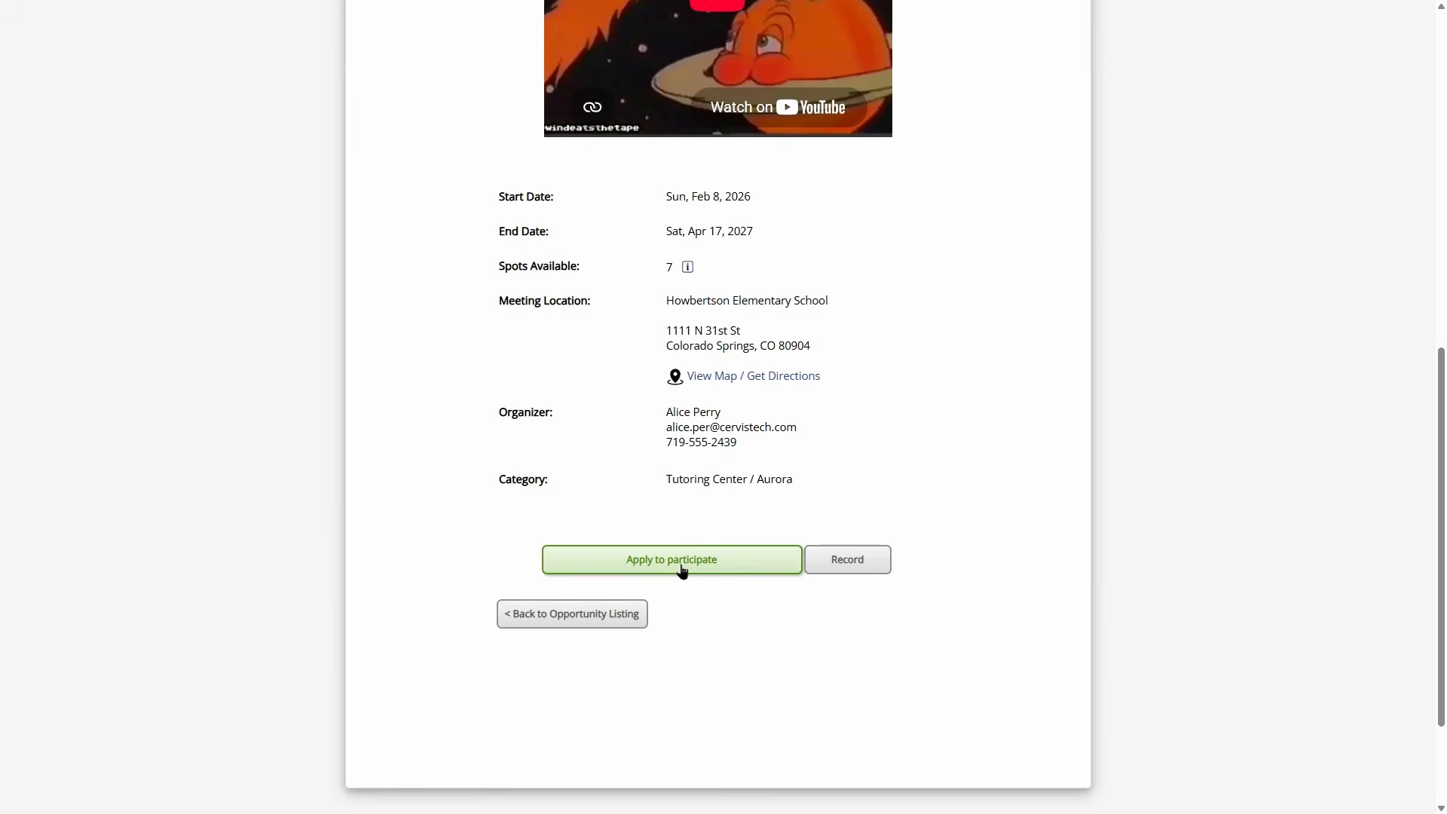
left_click(681, 570)
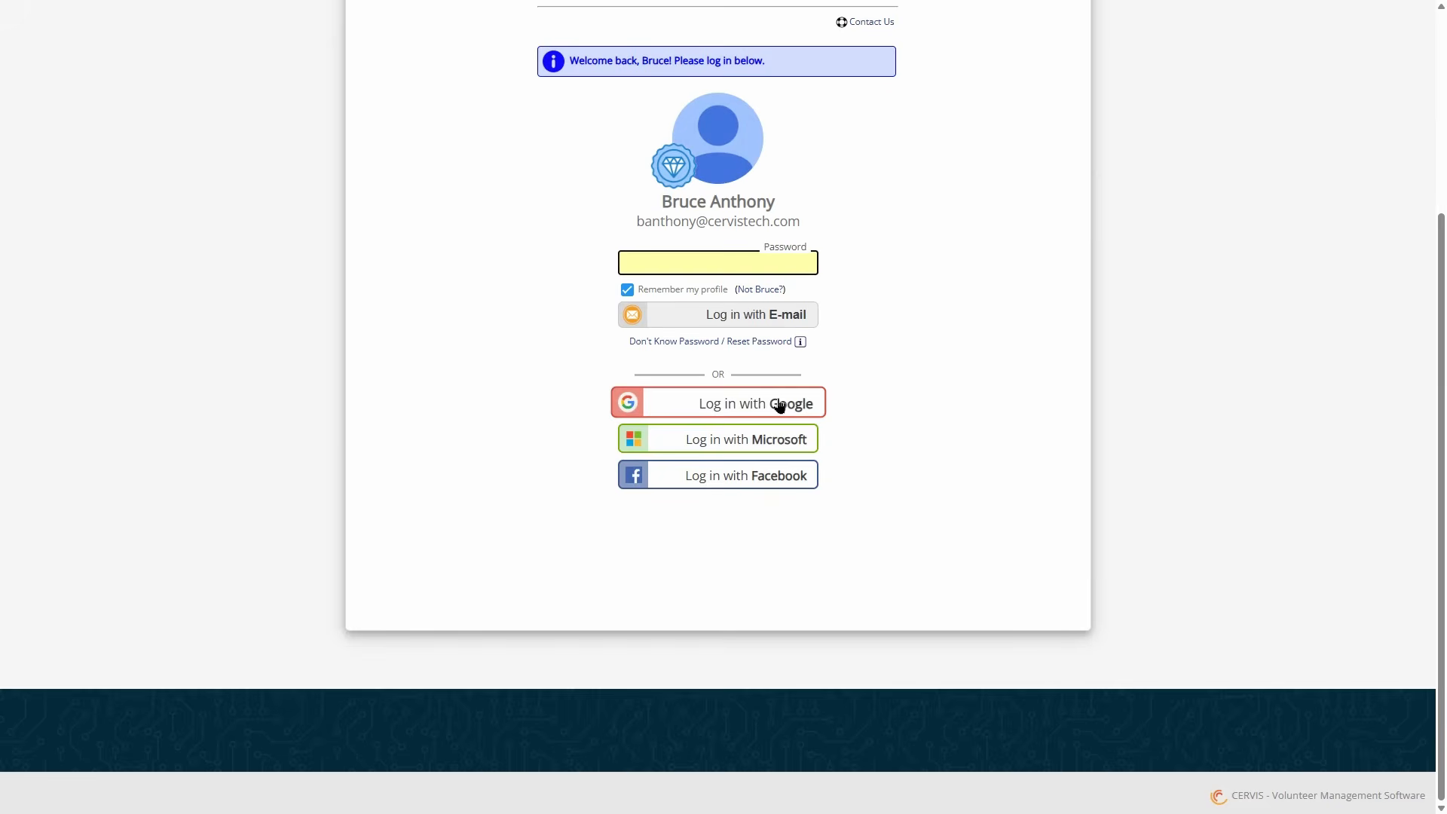
- Log in with Google and submit the Reading Mentors service project application
left_click(779, 406)
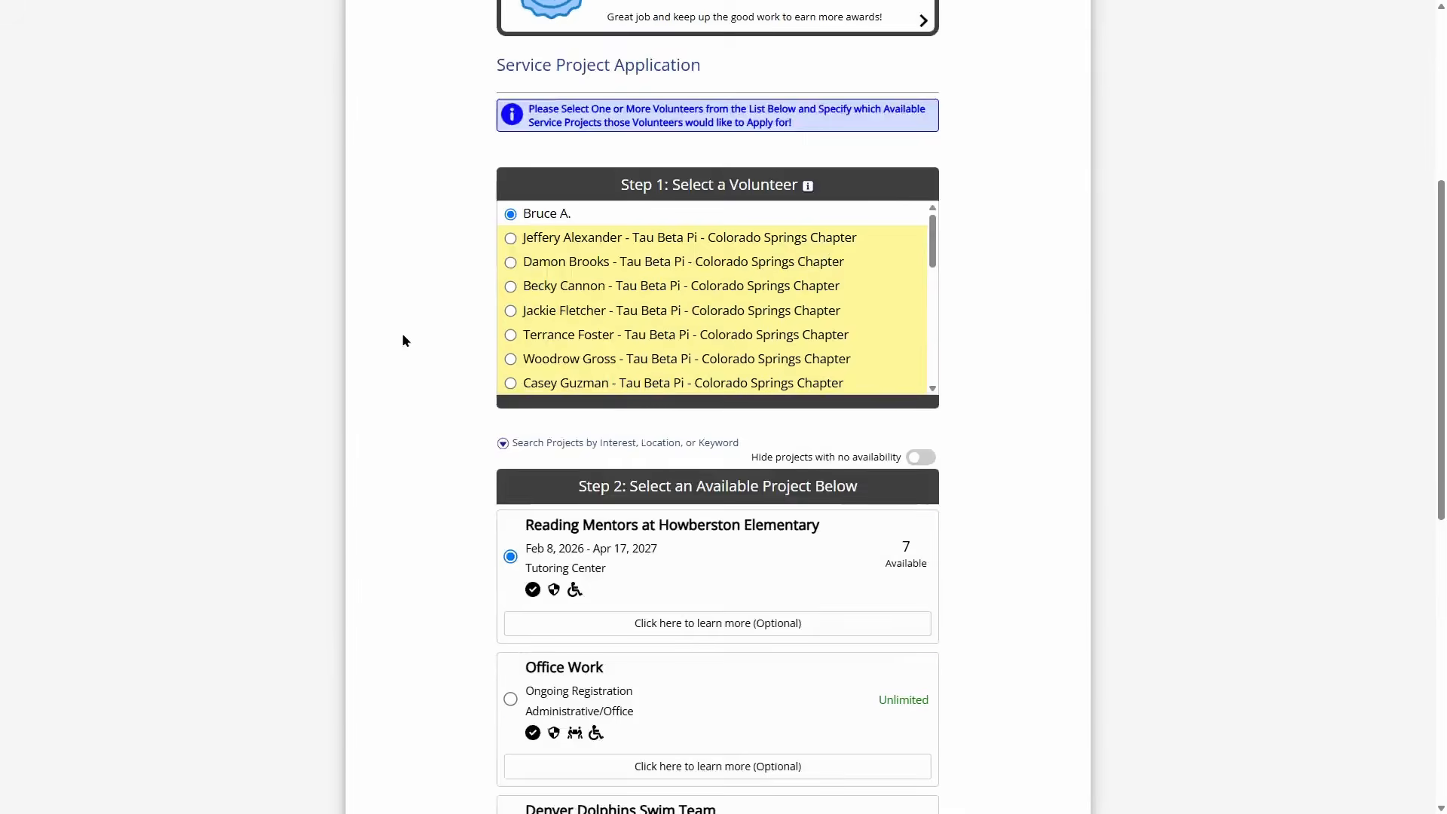
scroll(459, 379, "down", 2)
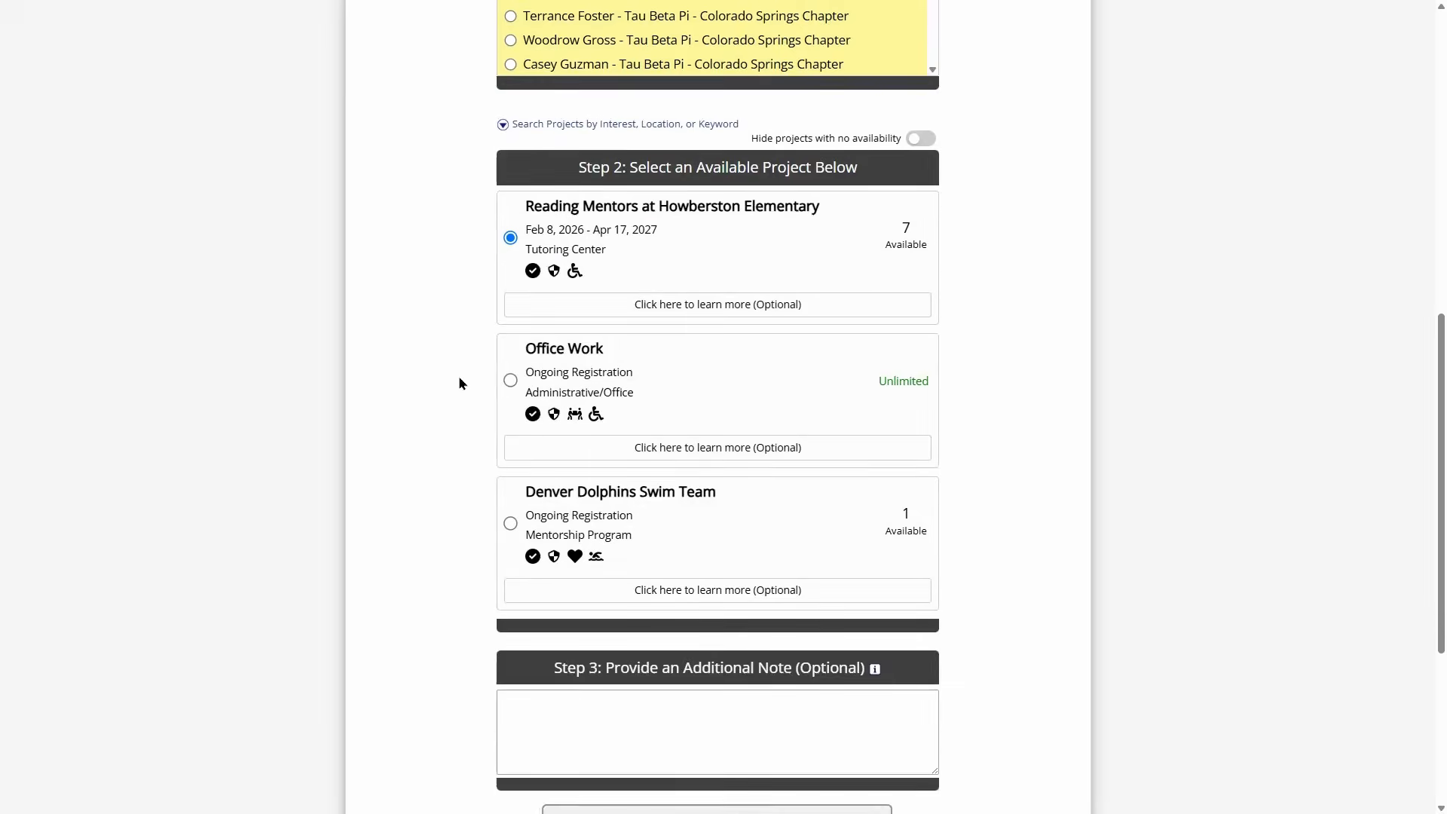
scroll(458, 394, "down", 4)
left_click(675, 417)
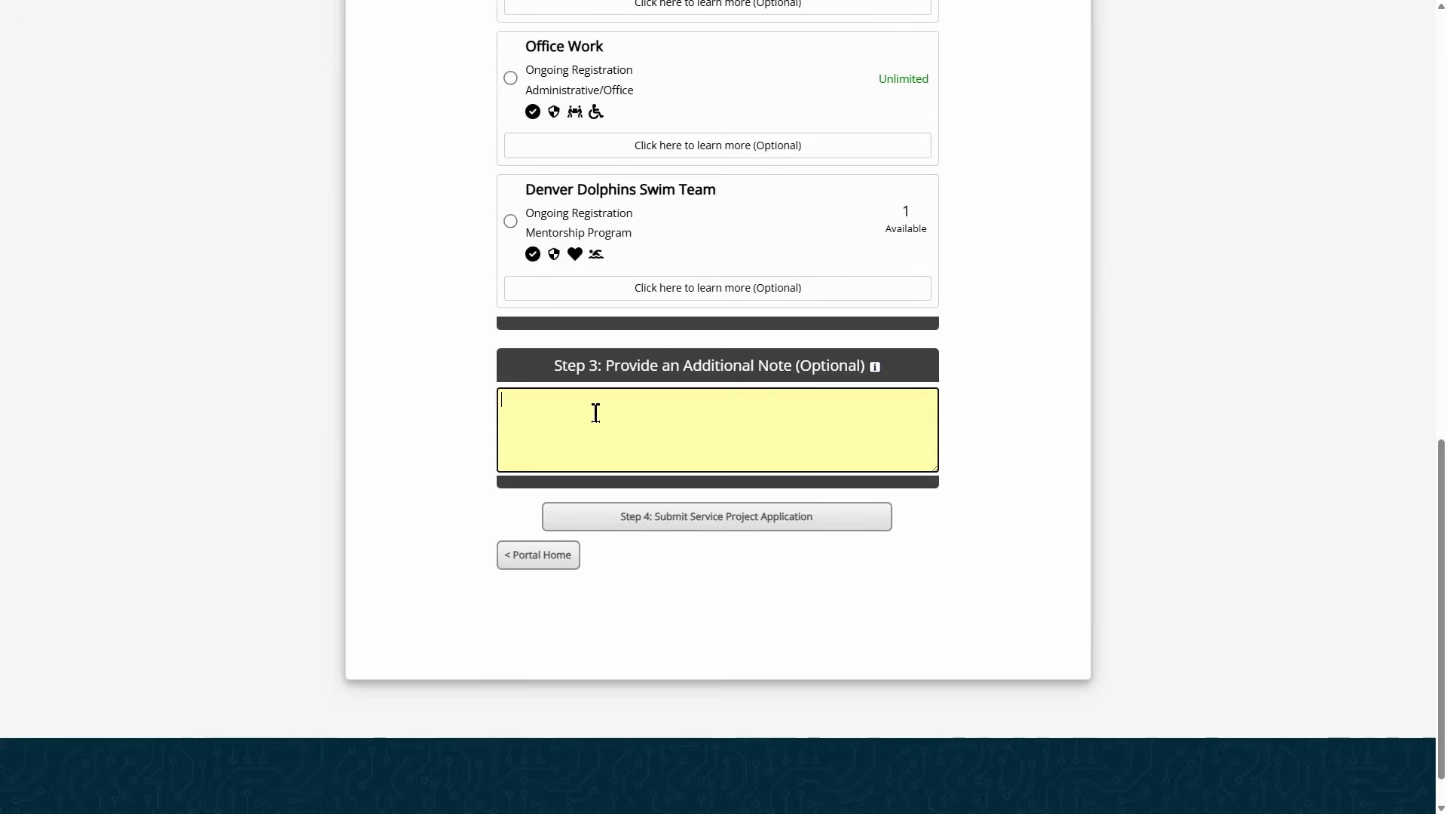
left_click(750, 524)
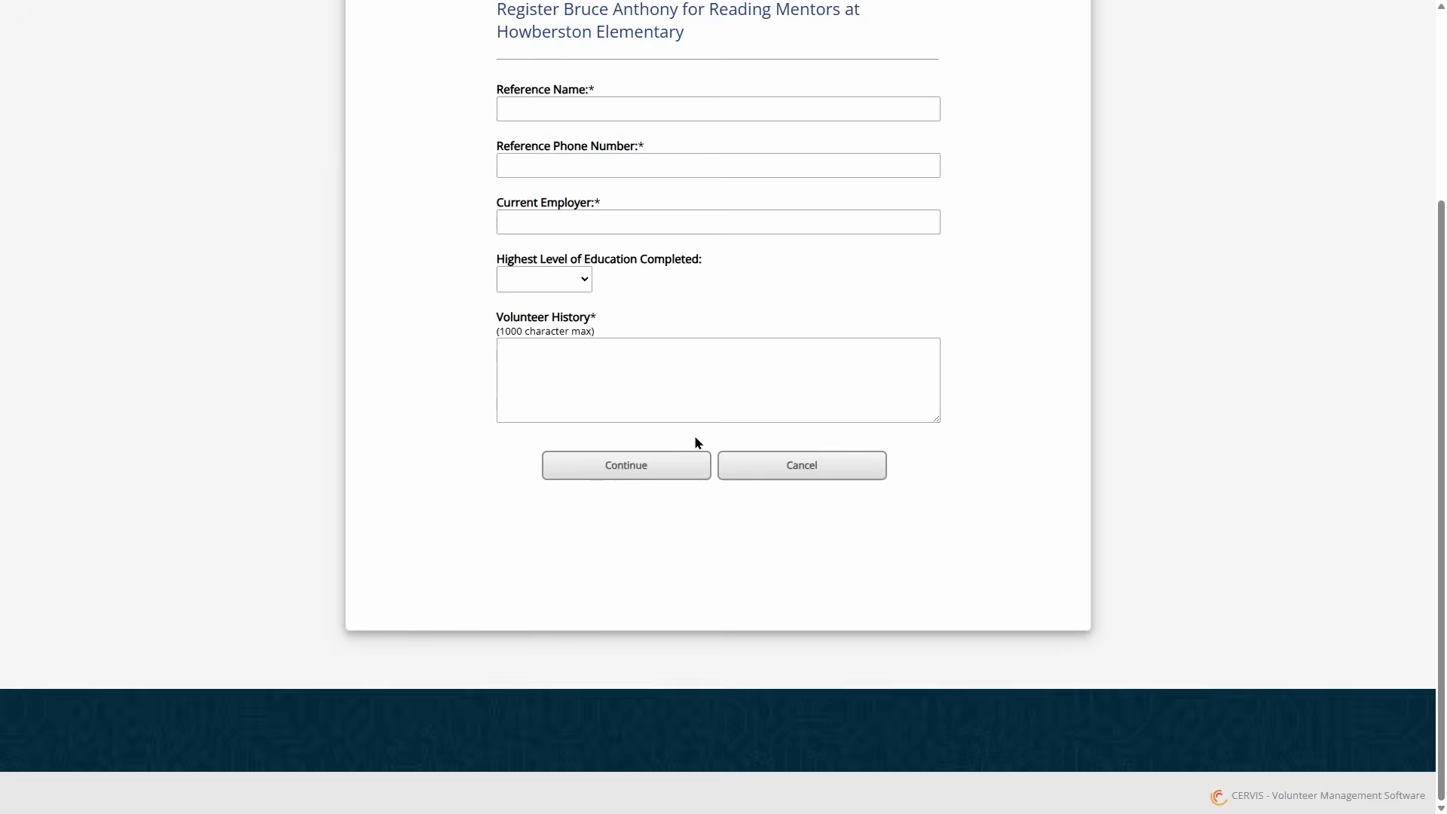
scroll(697, 444, "up", 3)
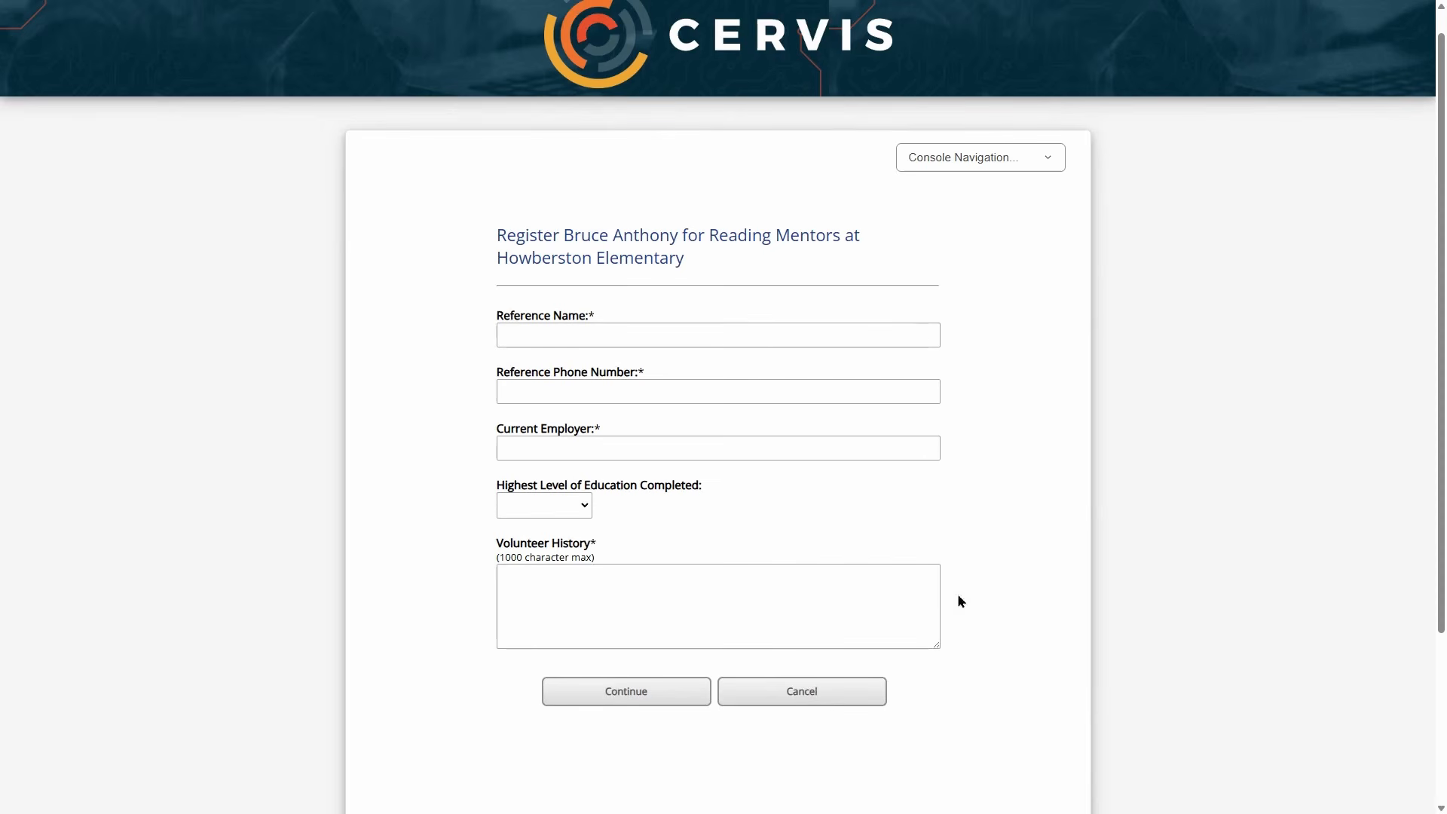
- Enter the reference's name and phone number, and 'Employer TEST' as current employer
left_click(585, 331)
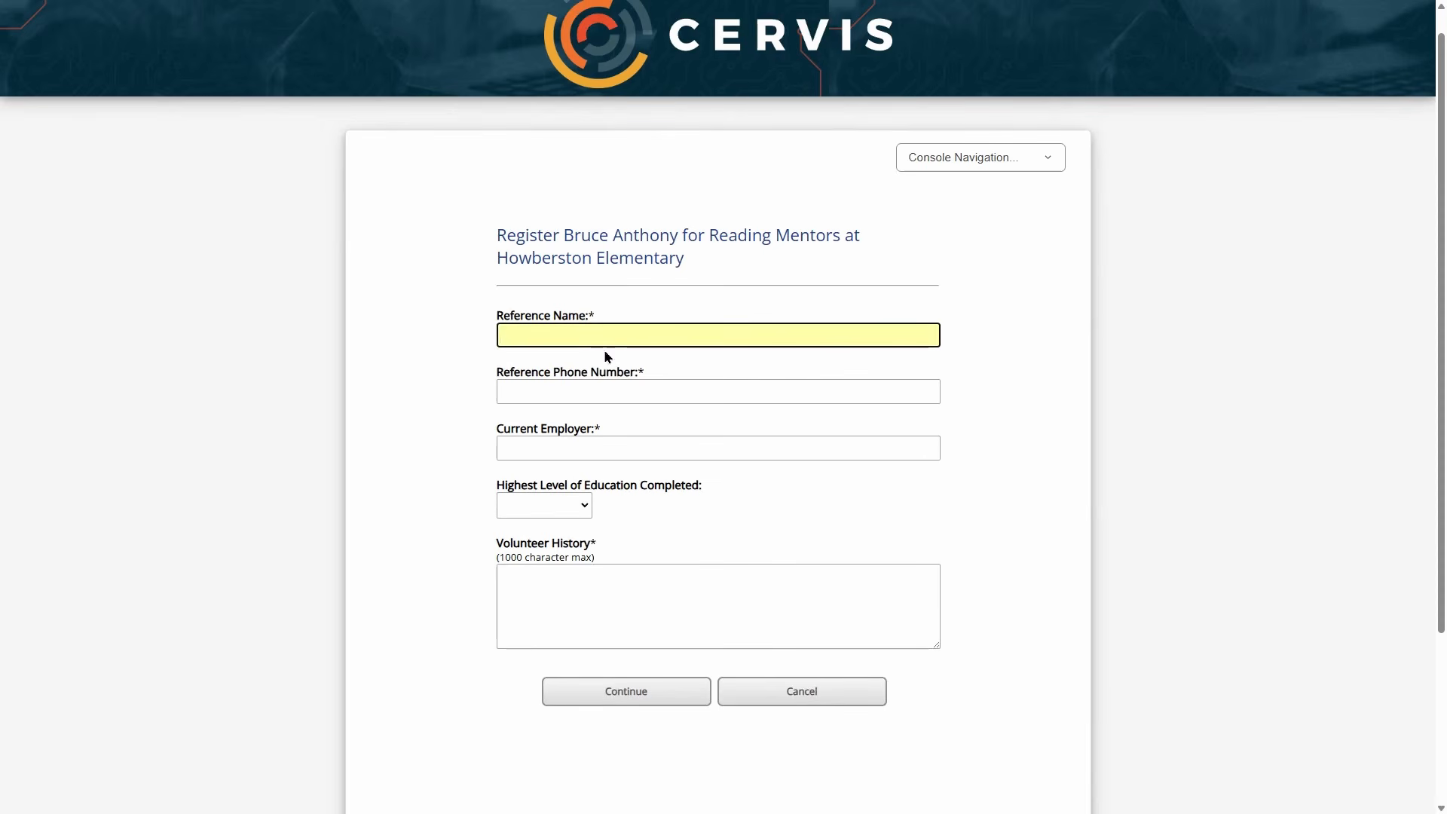
type("Name")
key("Tab")
type("719-")
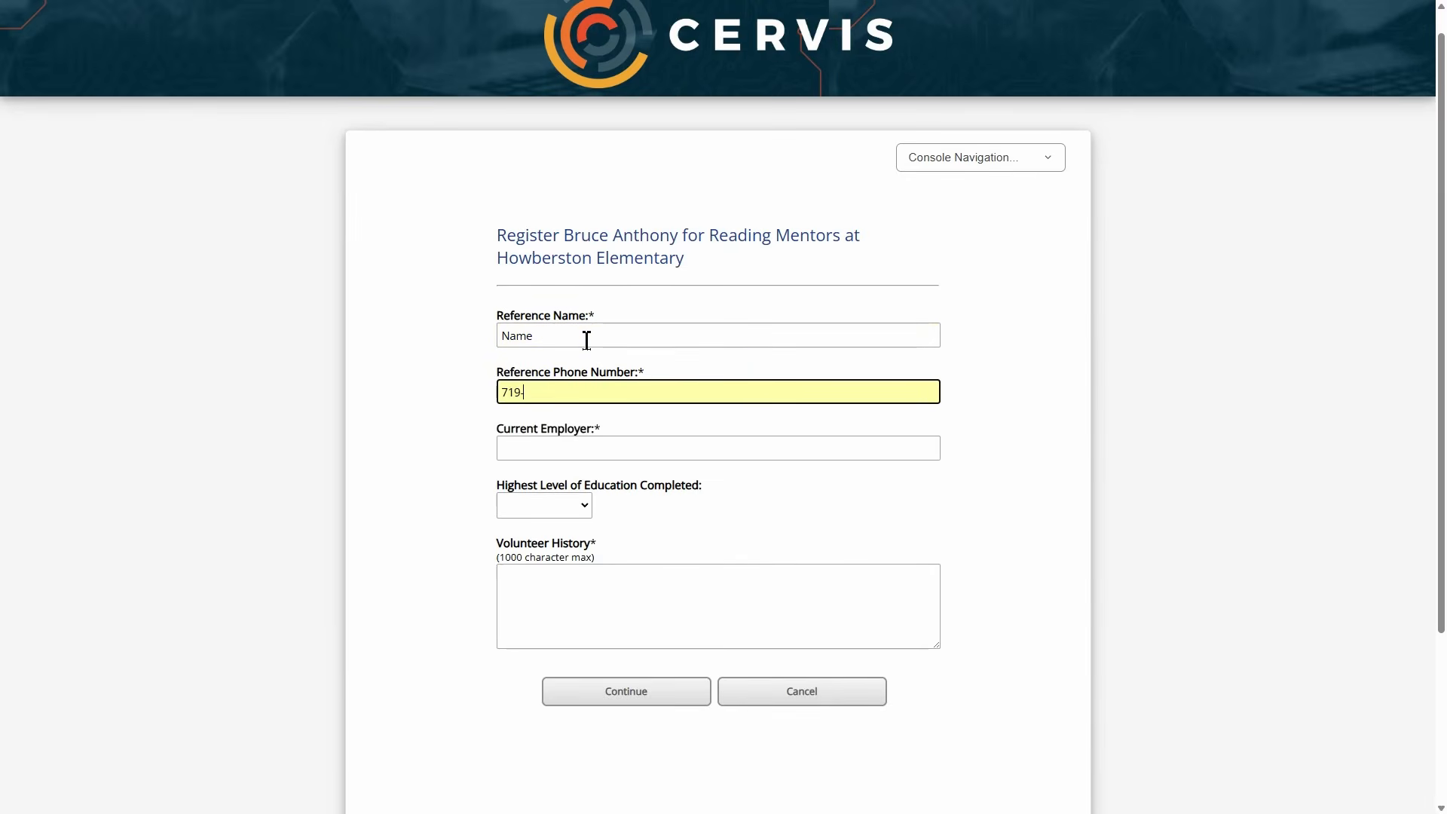
type("555-3601")
key("Tab")
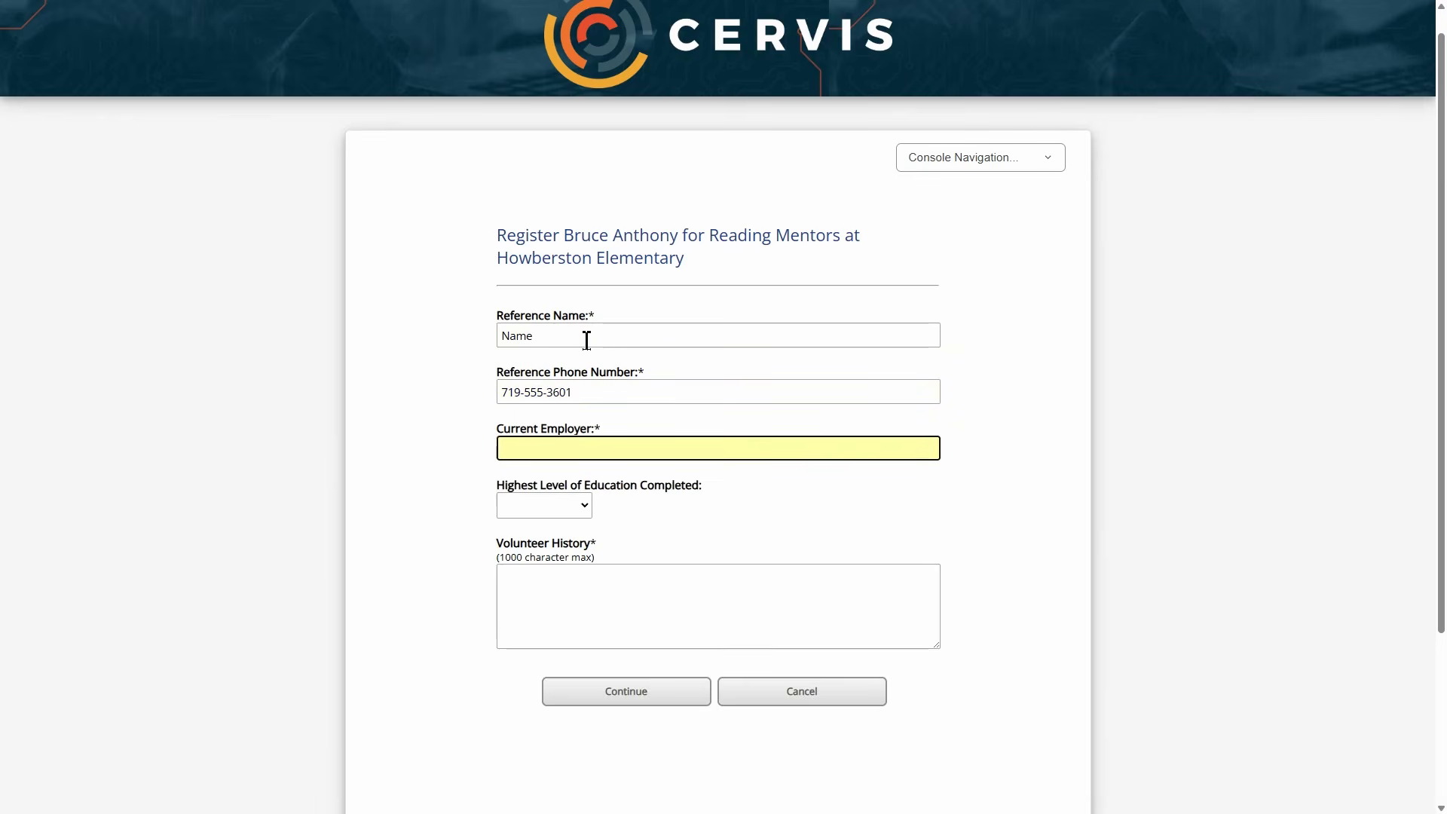
type("Employer TEST")
- Choose Bachelors education, enter 'TEST' as volunteer history, and submit the questions
left_click_drag(540, 490, 623, 490)
left_click(581, 504)
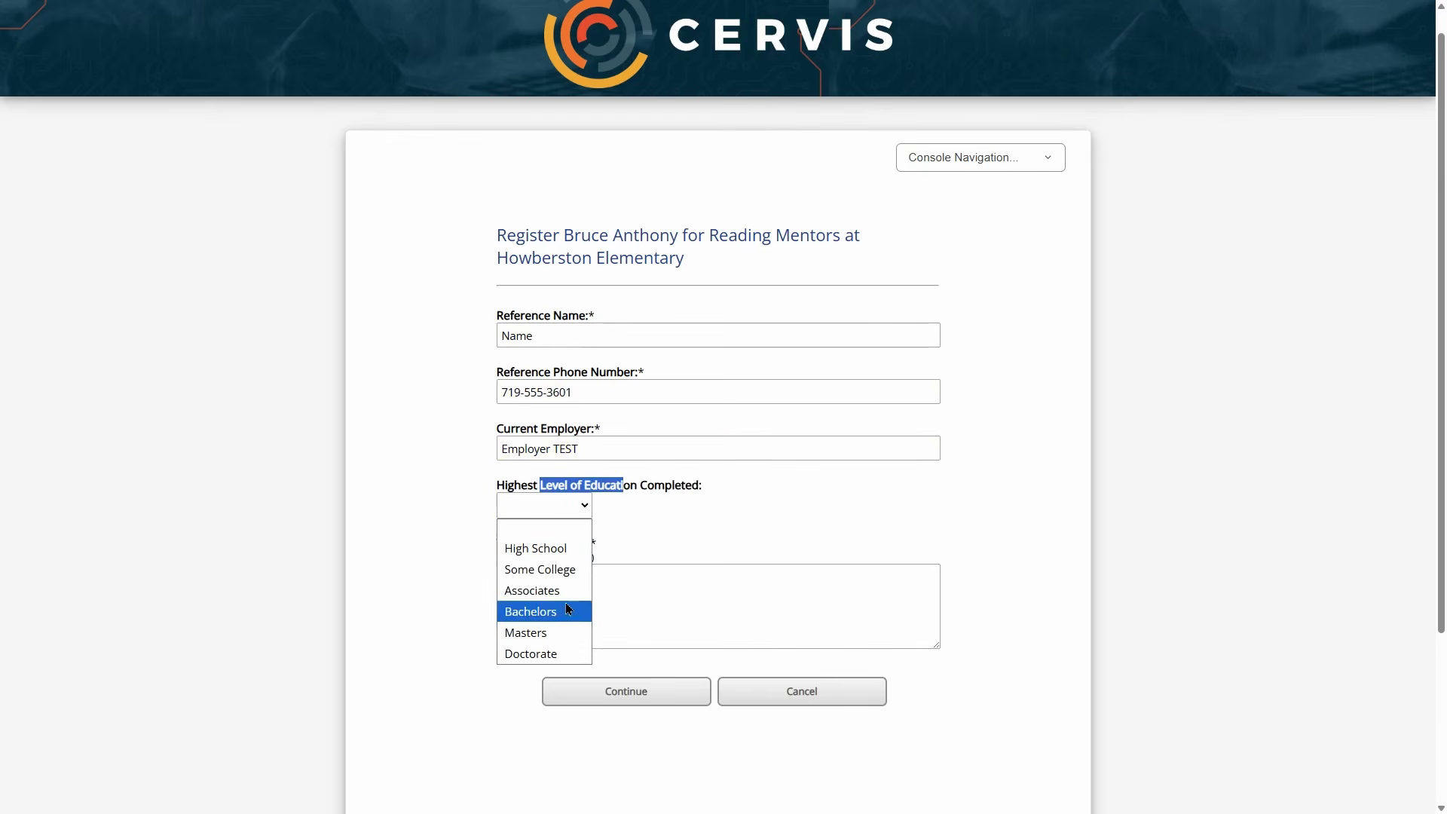
left_click(541, 612)
left_click(610, 572)
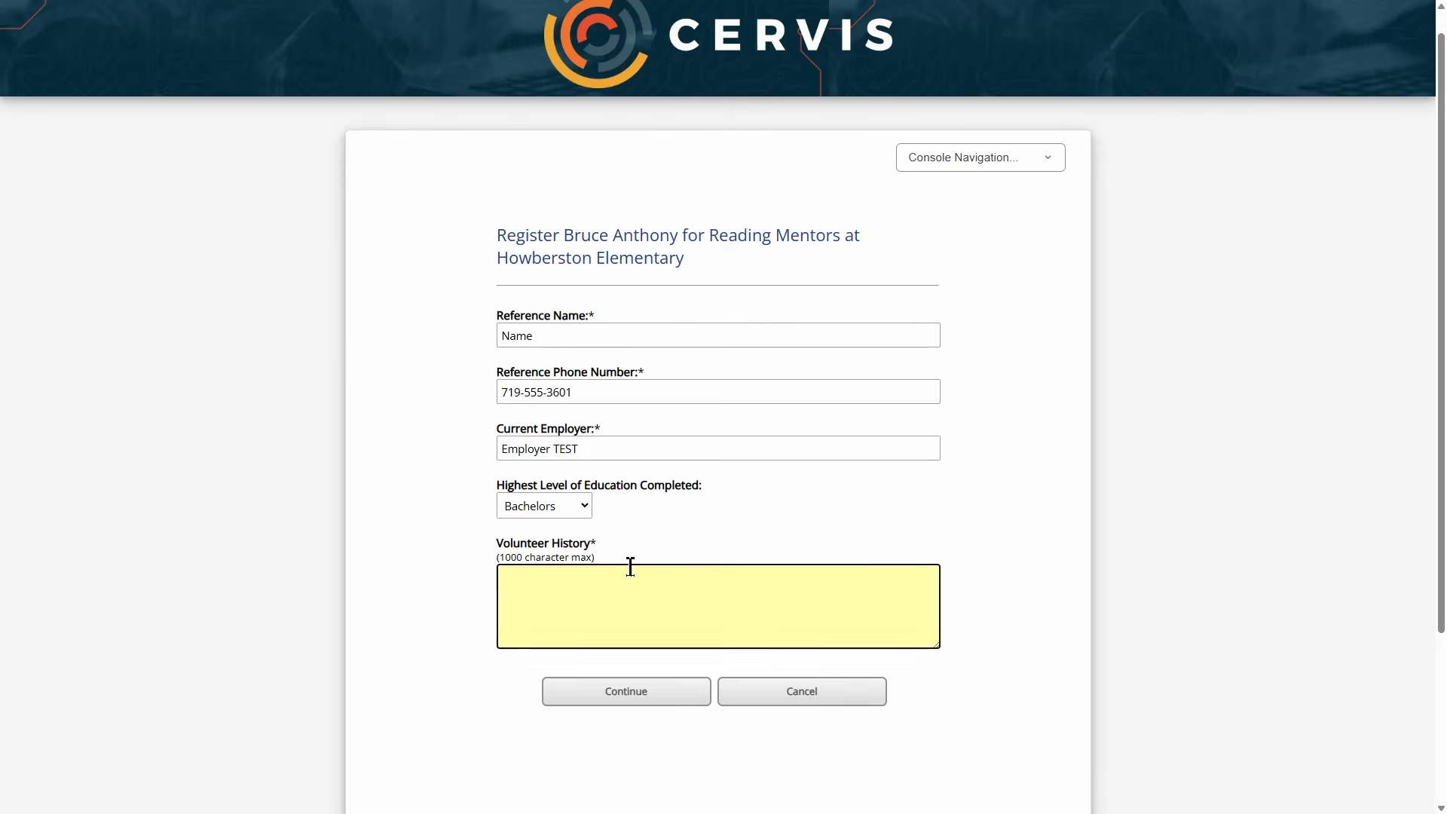
type("TEST")
left_click(752, 514)
scroll(716, 500, "down", 2)
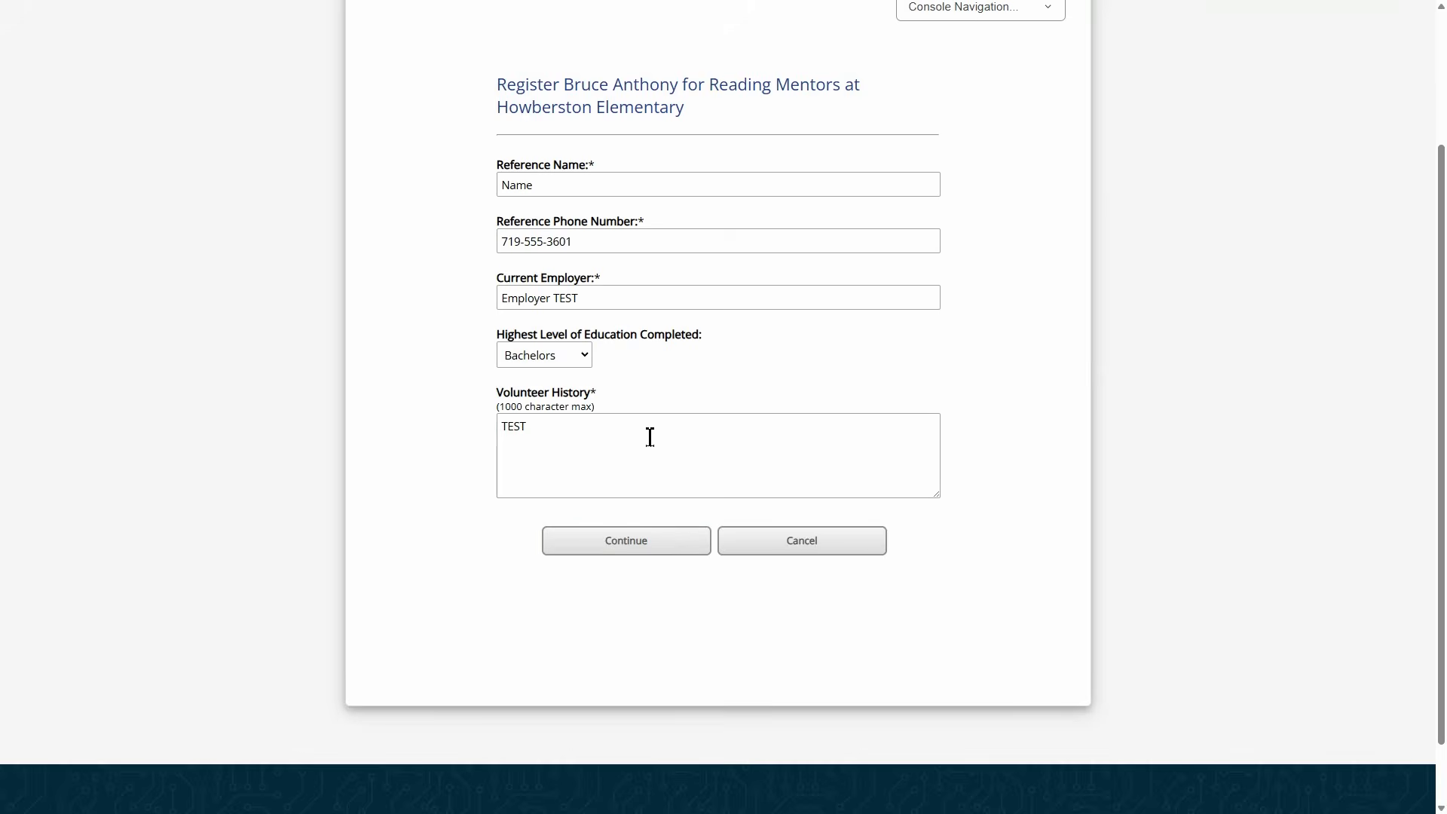
left_click(668, 554)
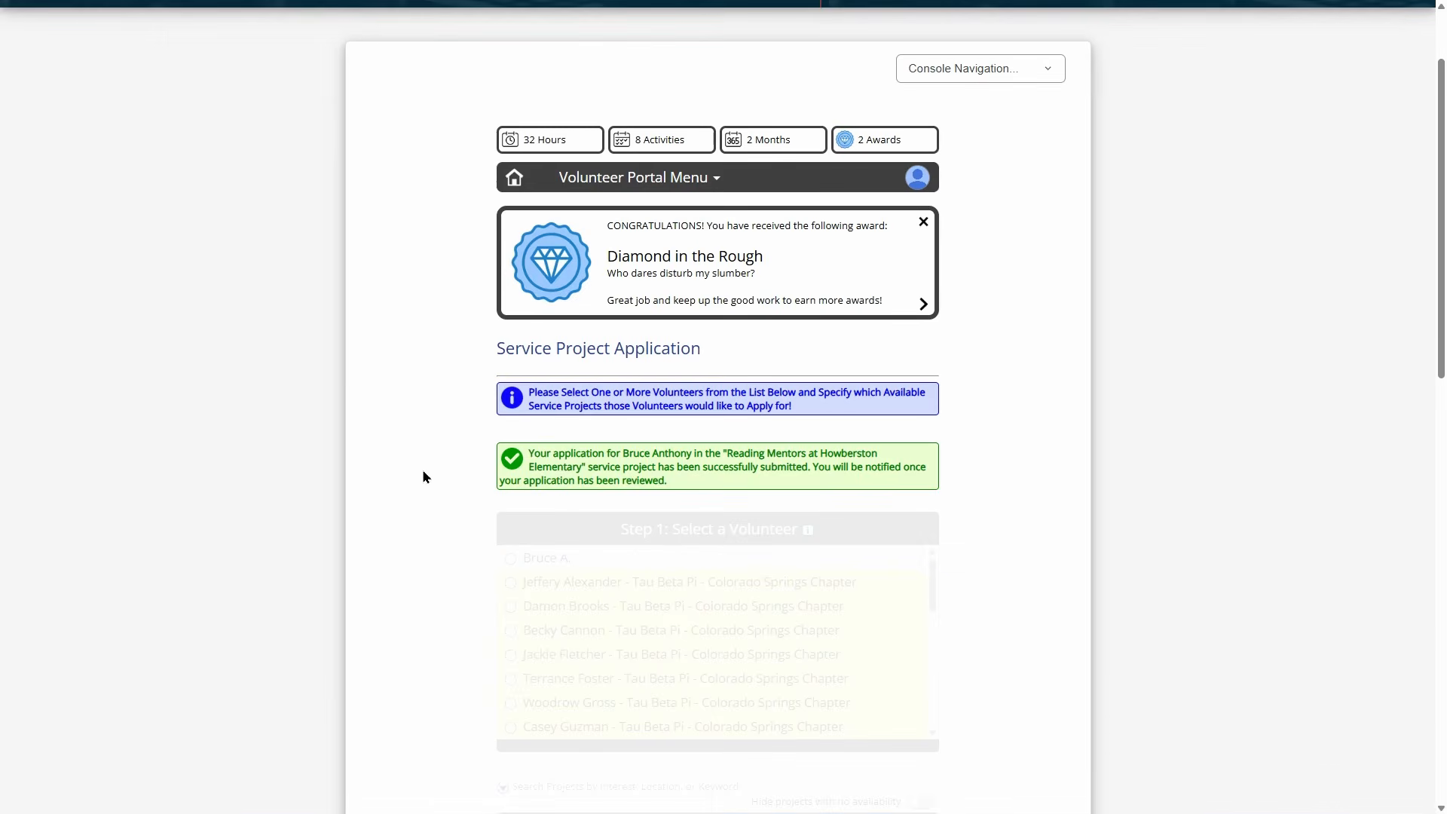
- Switch to the Administration Console and open Review Open Service Project Applications
left_click(918, 181)
left_click(888, 302)
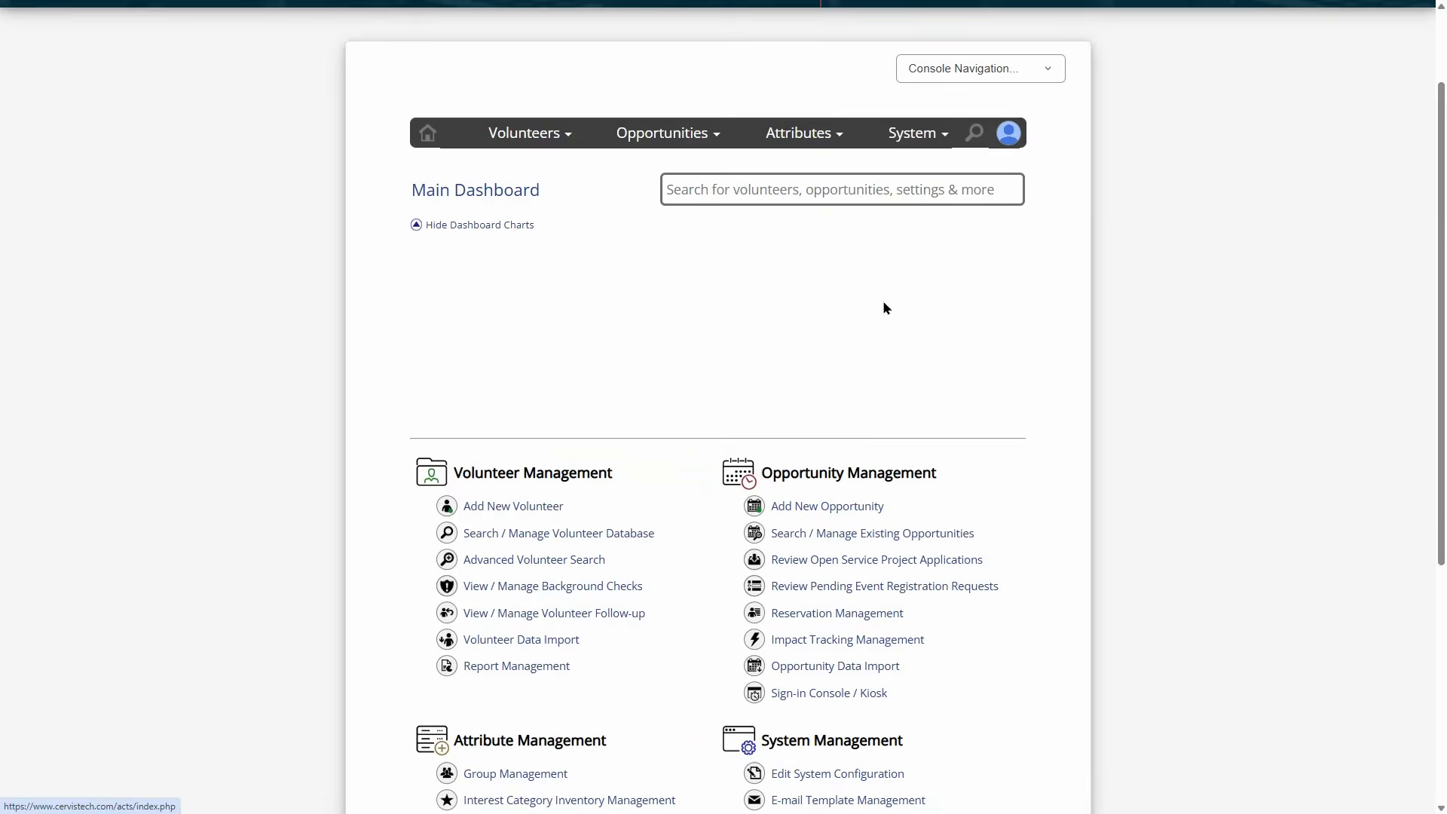
scroll(707, 449, "down", 3)
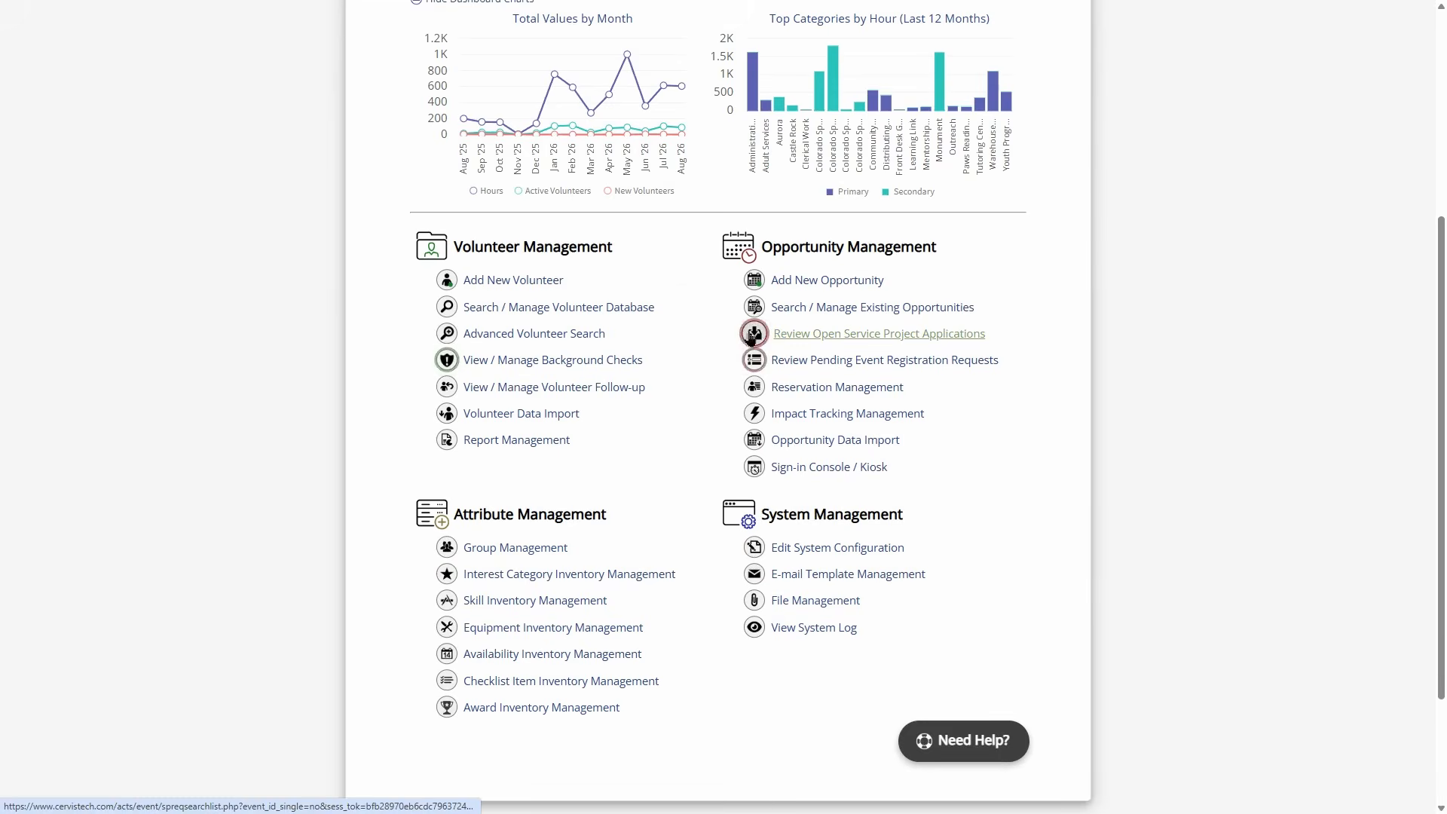
left_click(773, 339)
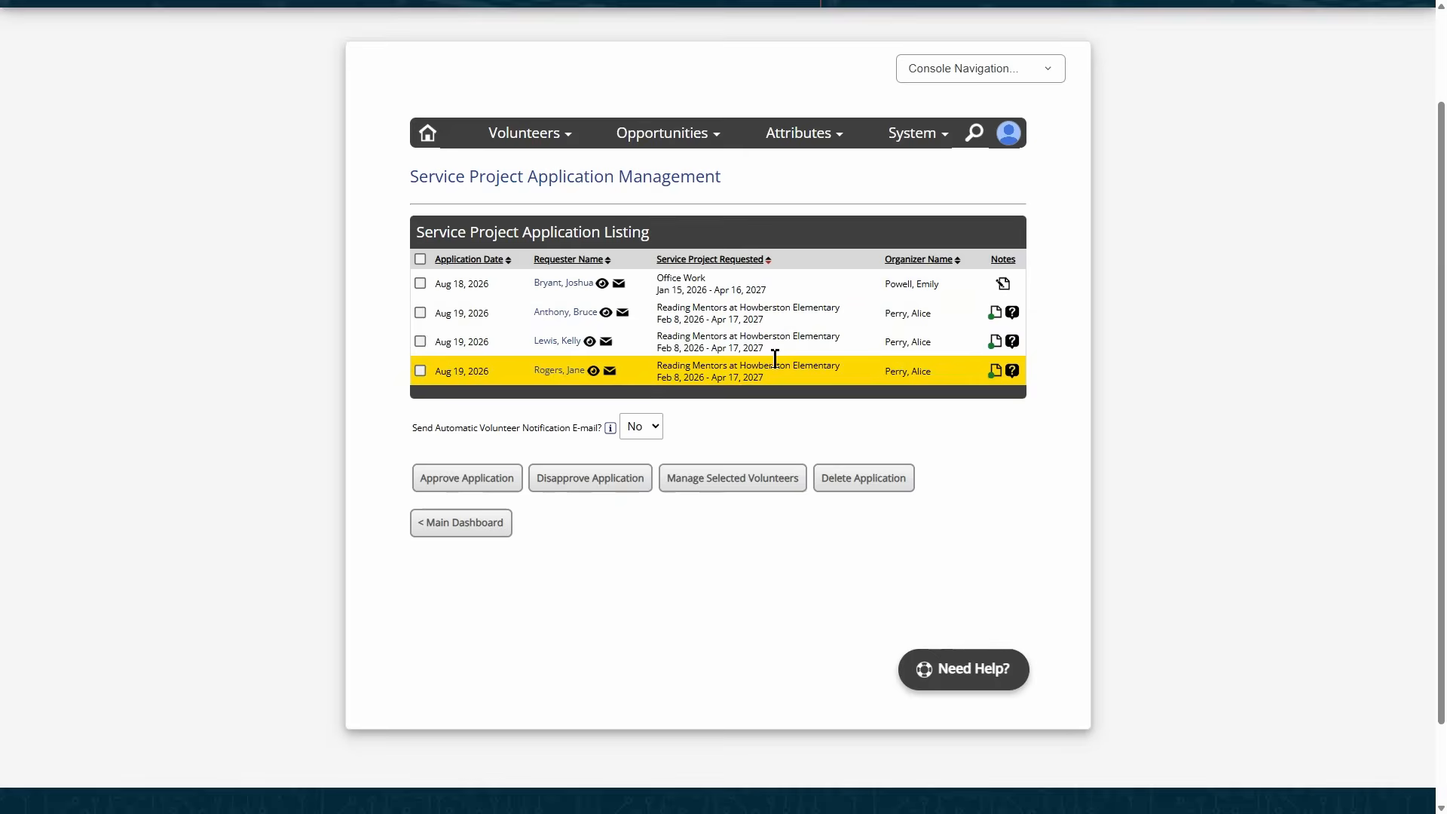
- Check the new volunteer's registration answers in the applicant's Notes popup
mouse_move(594, 385)
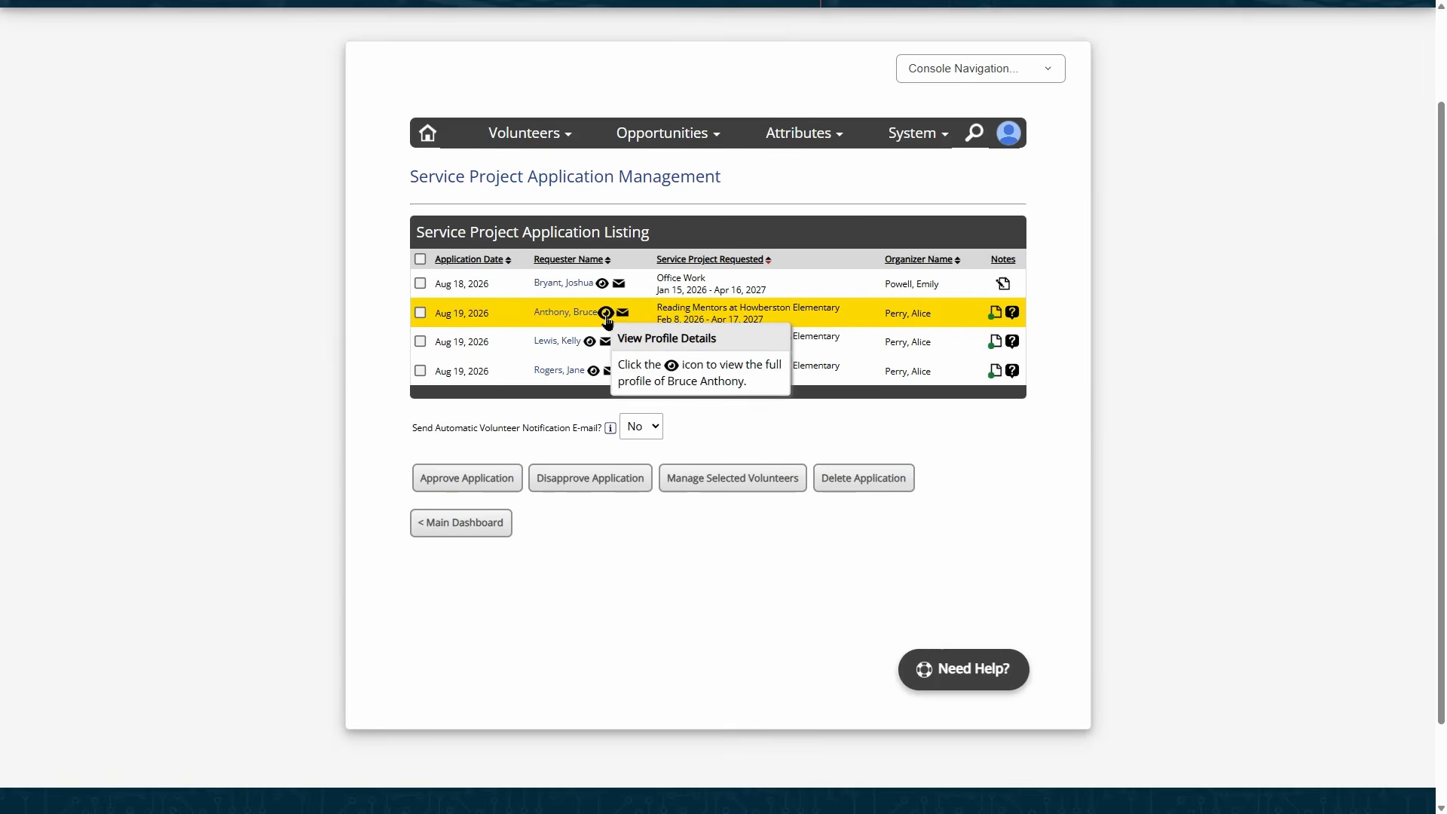
left_click(1014, 314)
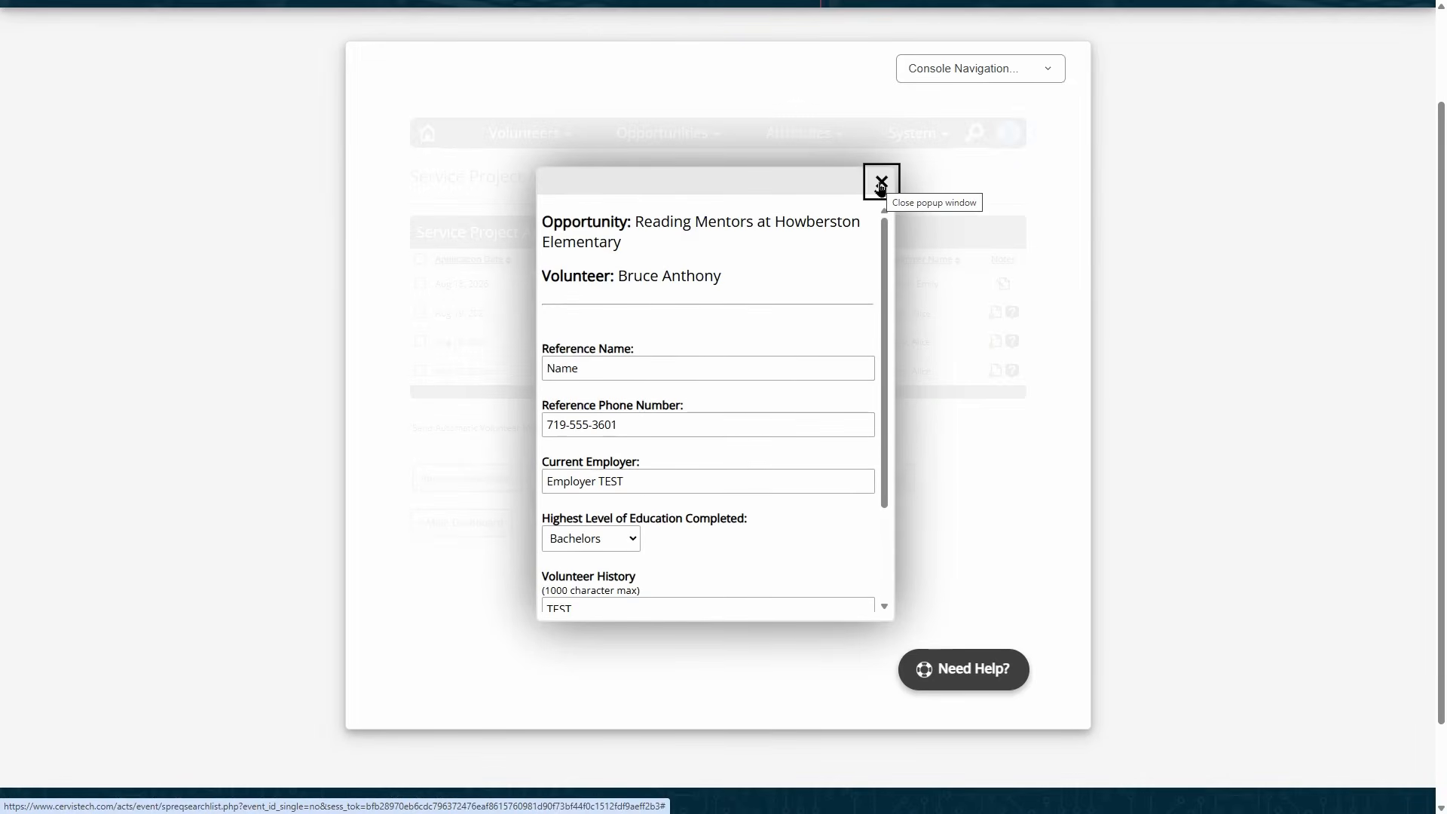
left_click(881, 185)
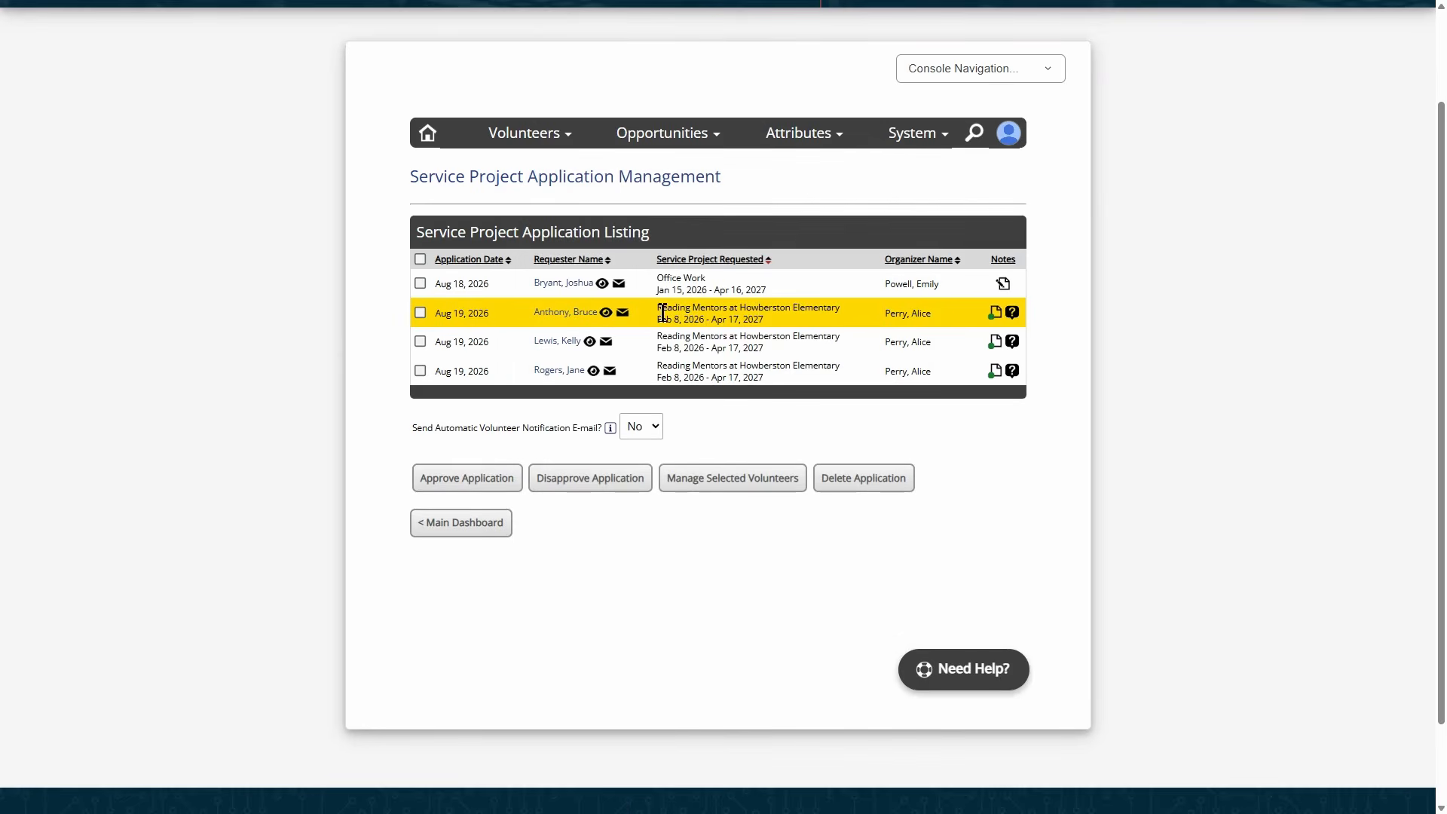
- Tick the checkbox on the volunteer's Reading Mentors application row
left_click_drag(662, 309, 759, 307)
left_click(771, 308)
left_click(420, 312)
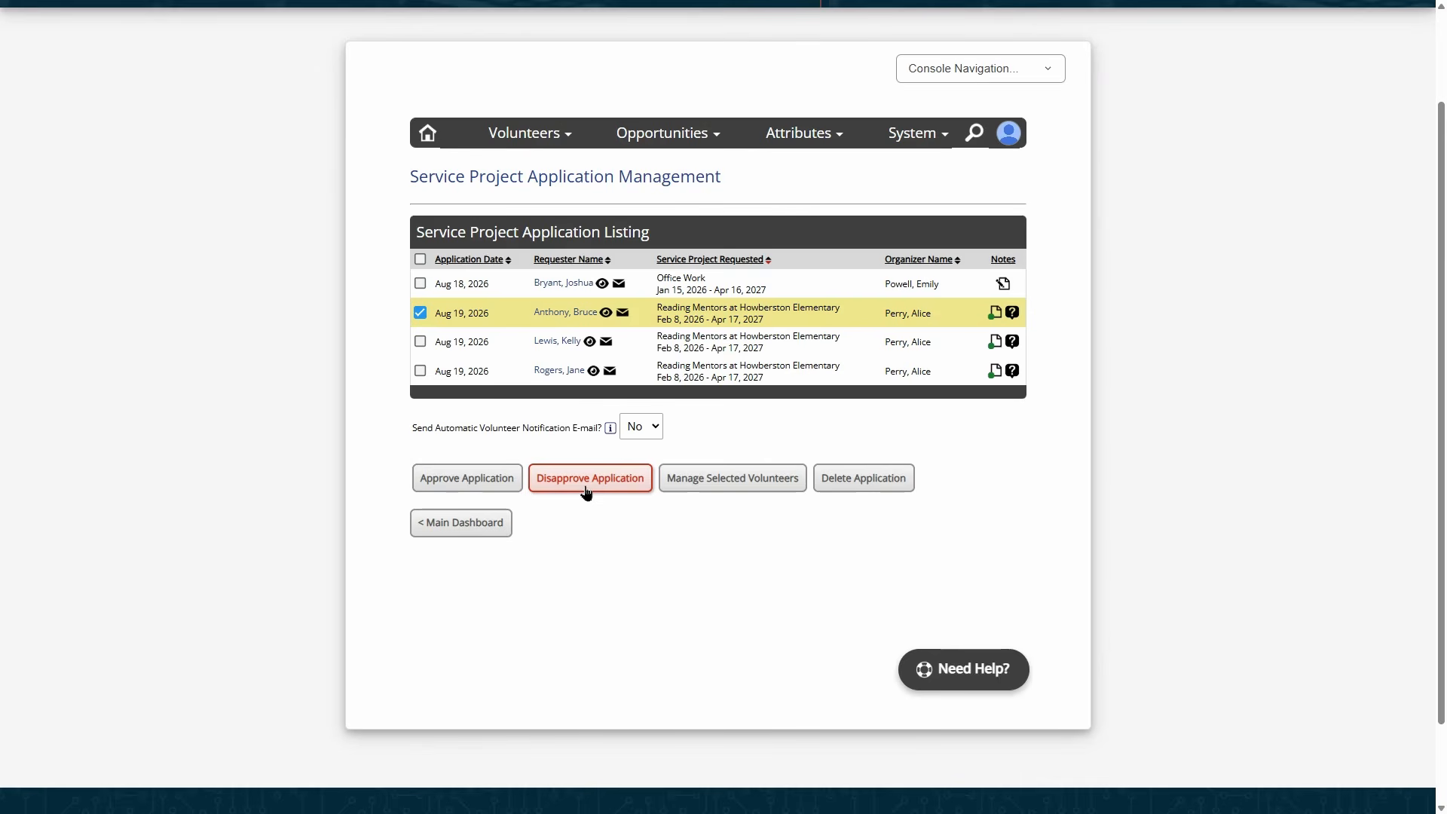
- Start a new opportunity named 'New Tech Volunteer Application'
left_click(668, 132)
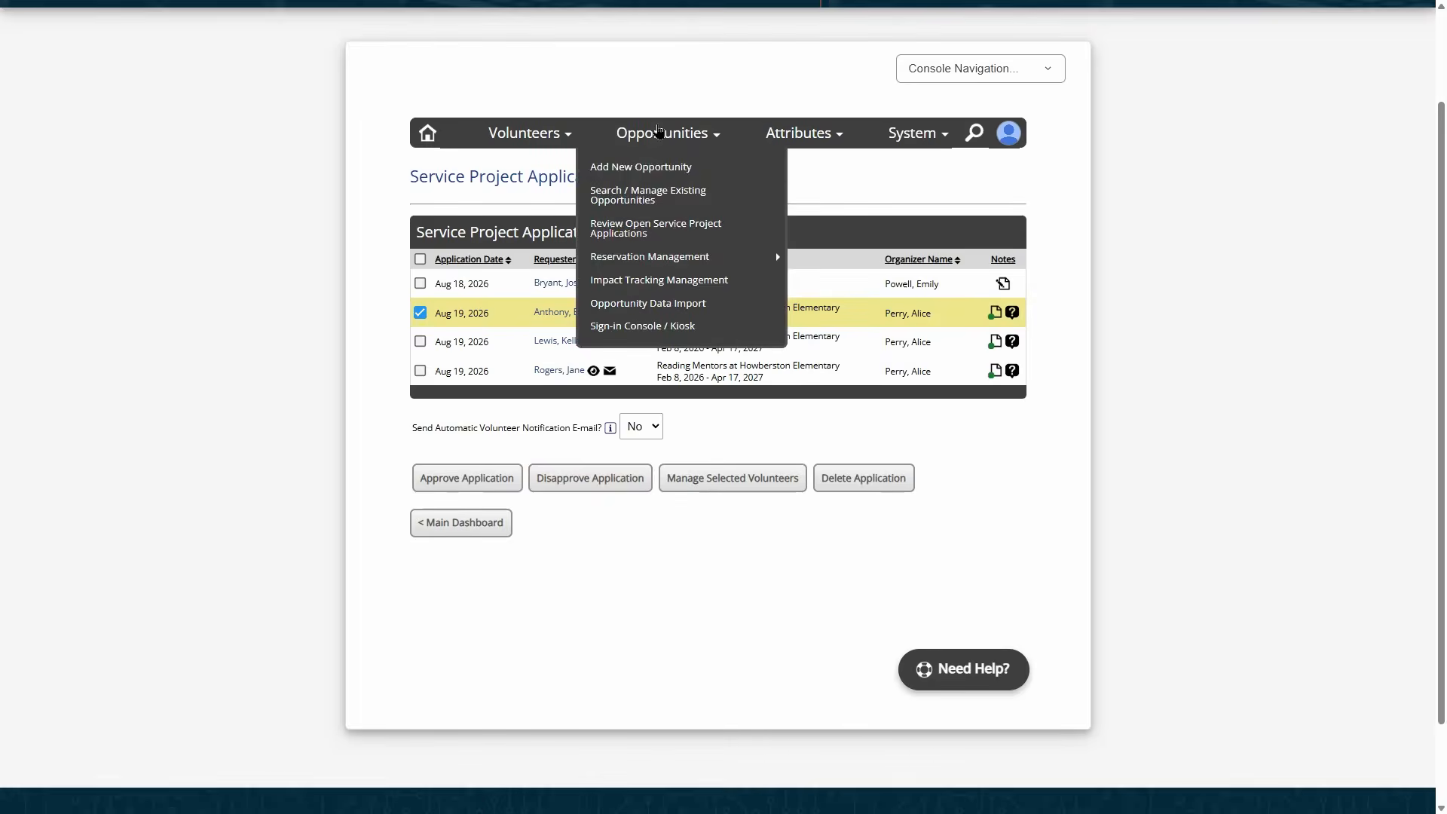
left_click(679, 166)
left_click(673, 279)
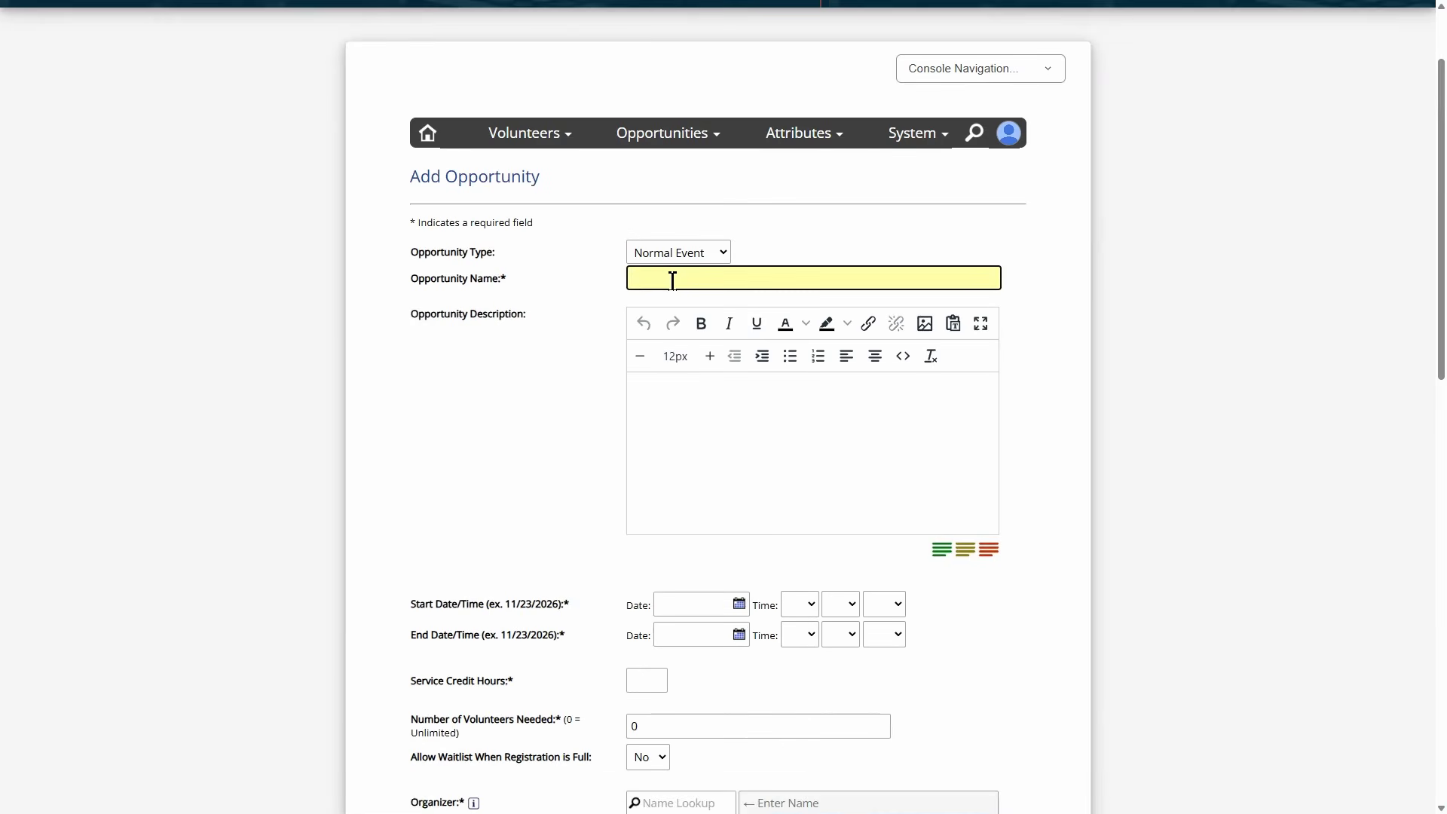
type("New Tech Volunteer APplic")
key("BackSpace")
key("BackSpace")
key("BackSpace")
key("BackSpace")
key("BackSpace")
type("pplication")
- Set the opportunity type to Service Project and look over the form
left_click(678, 252)
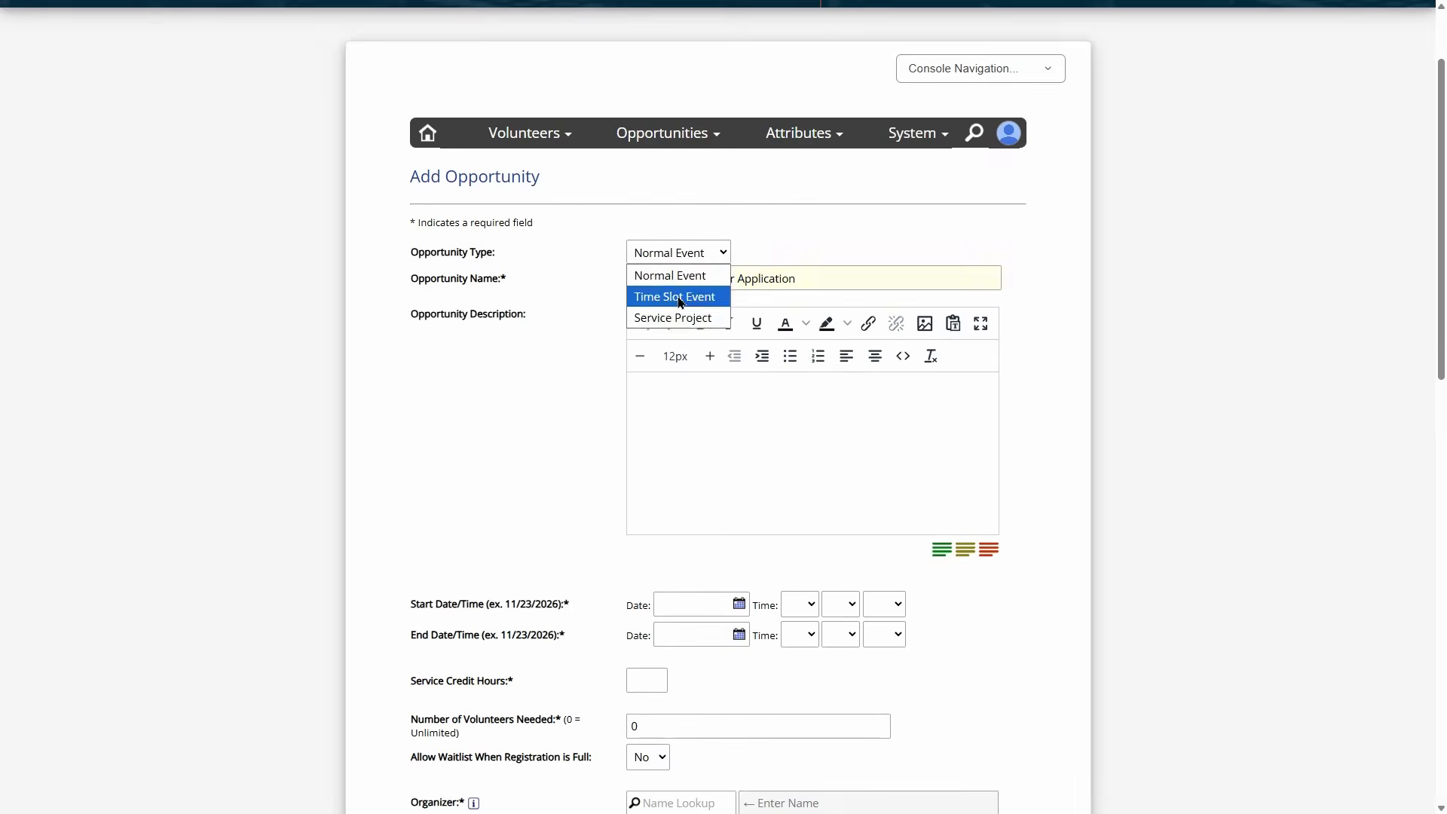
left_click(664, 313)
scroll(581, 386, "down", 4)
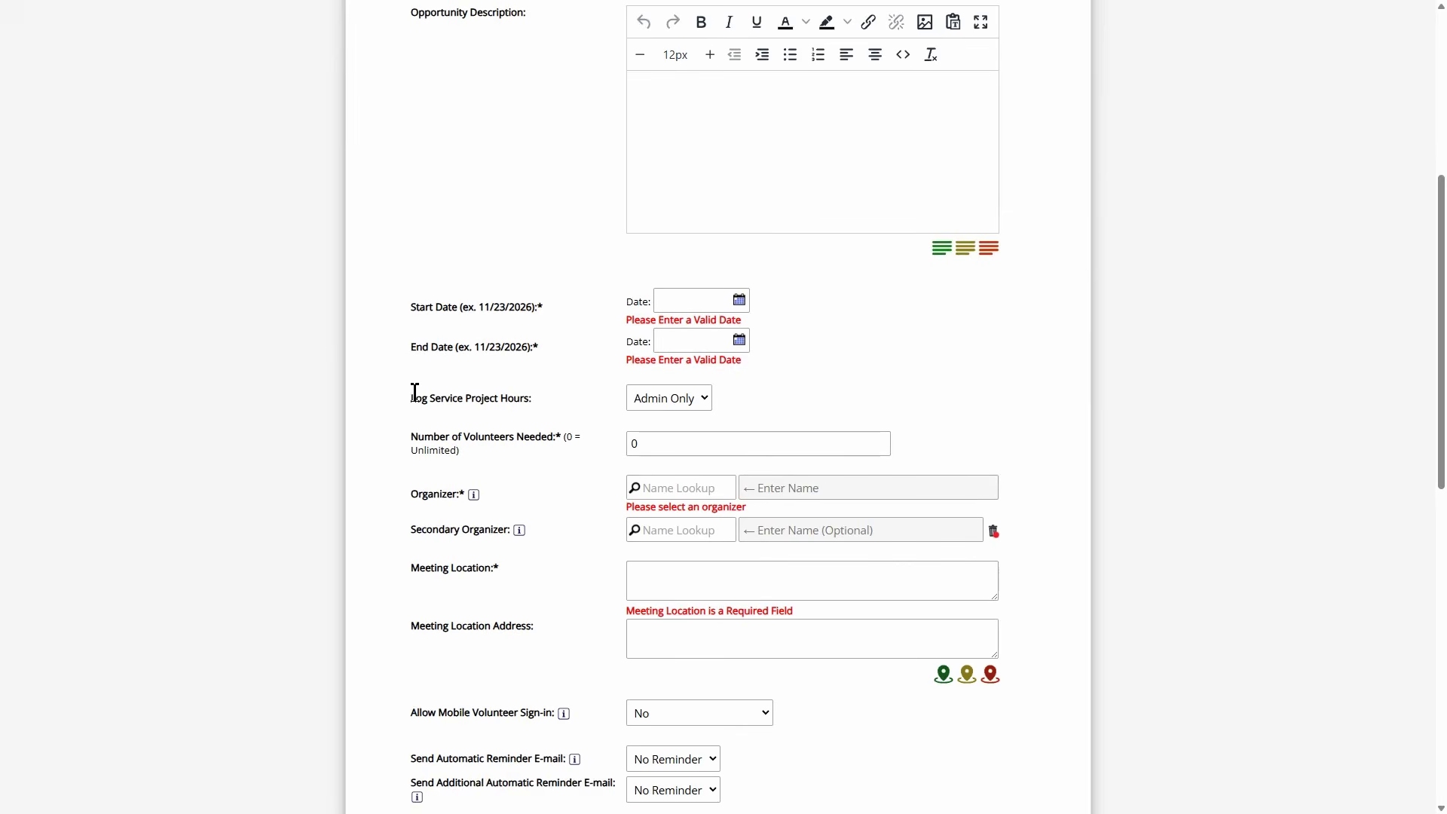
left_click_drag(411, 398, 548, 396)
left_click(549, 396)
scroll(803, 351, "up", 3)
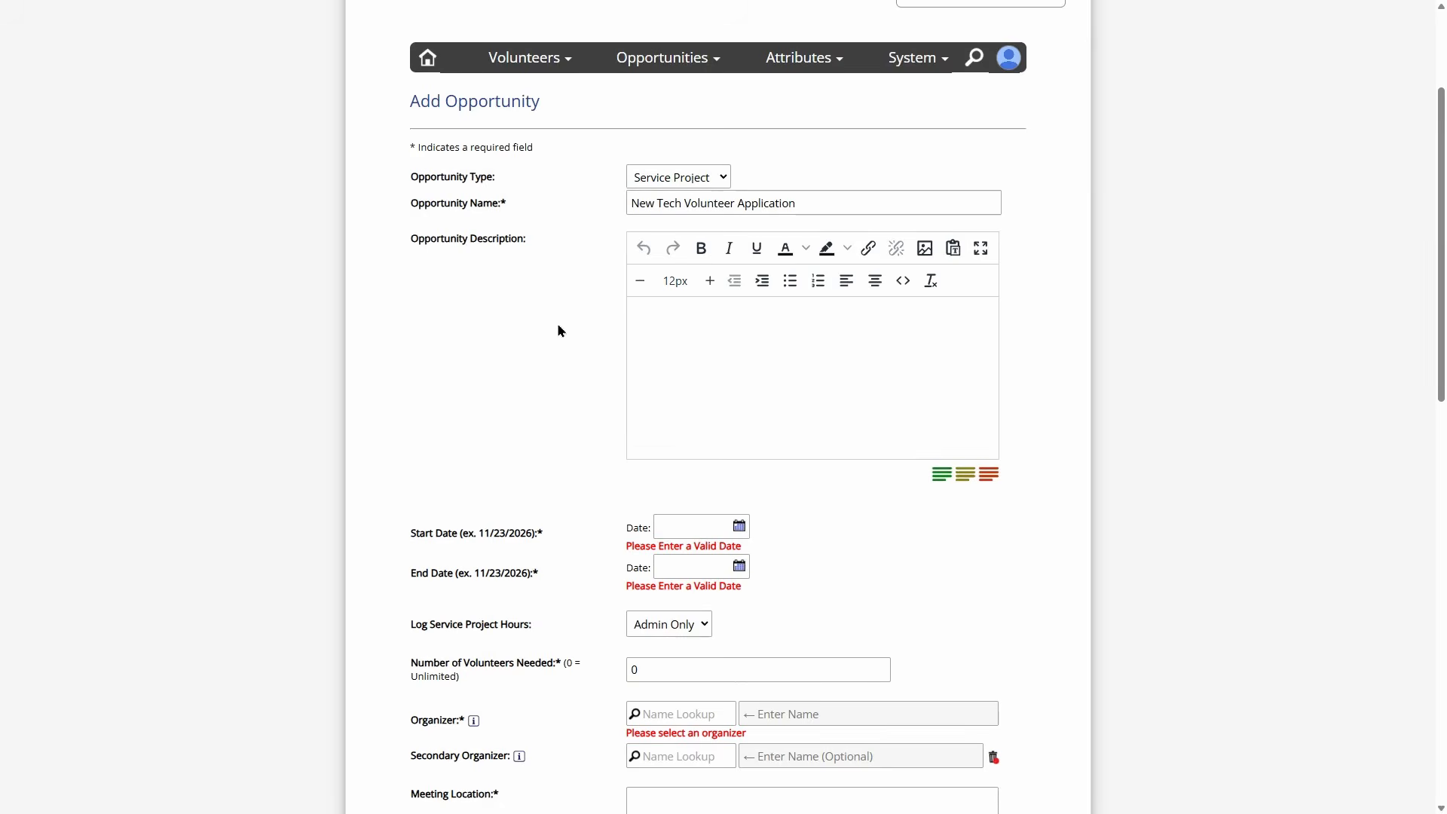
scroll(585, 464, "down", 3)
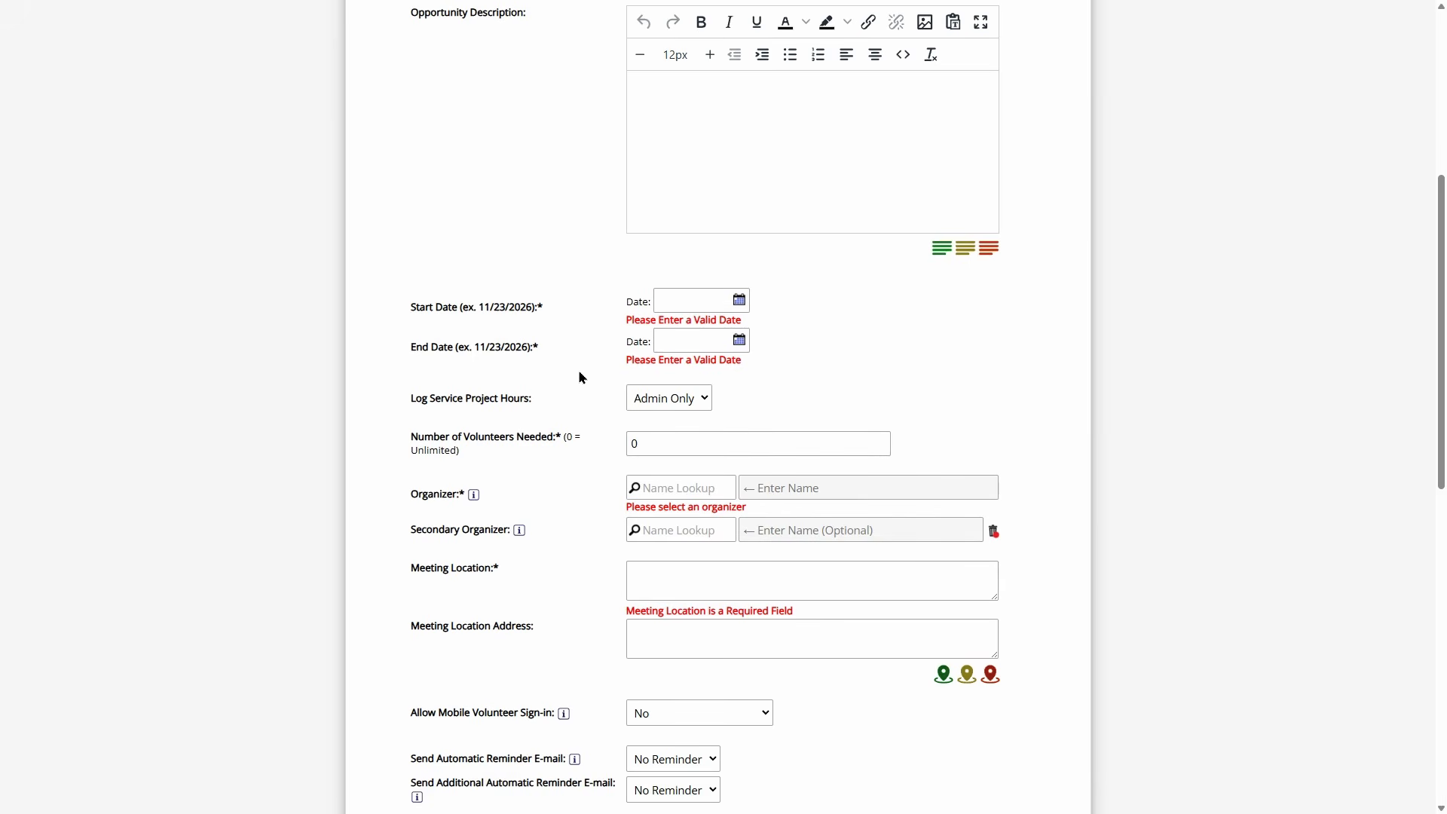
scroll(581, 370, "up", 5)
- Return to the Main Dashboard and reopen the open service project applications
left_click(427, 208)
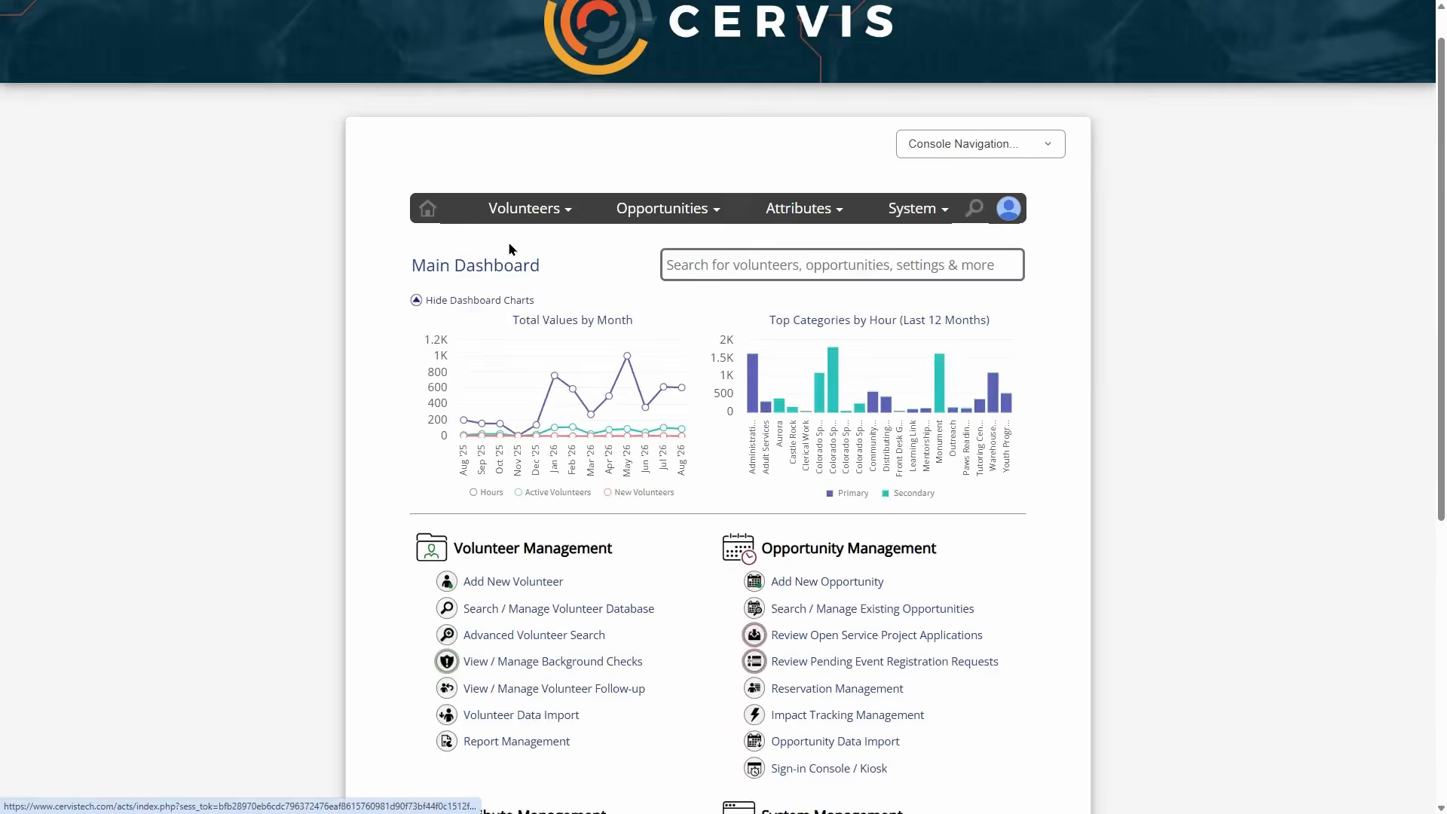
scroll(837, 394, "down", 5)
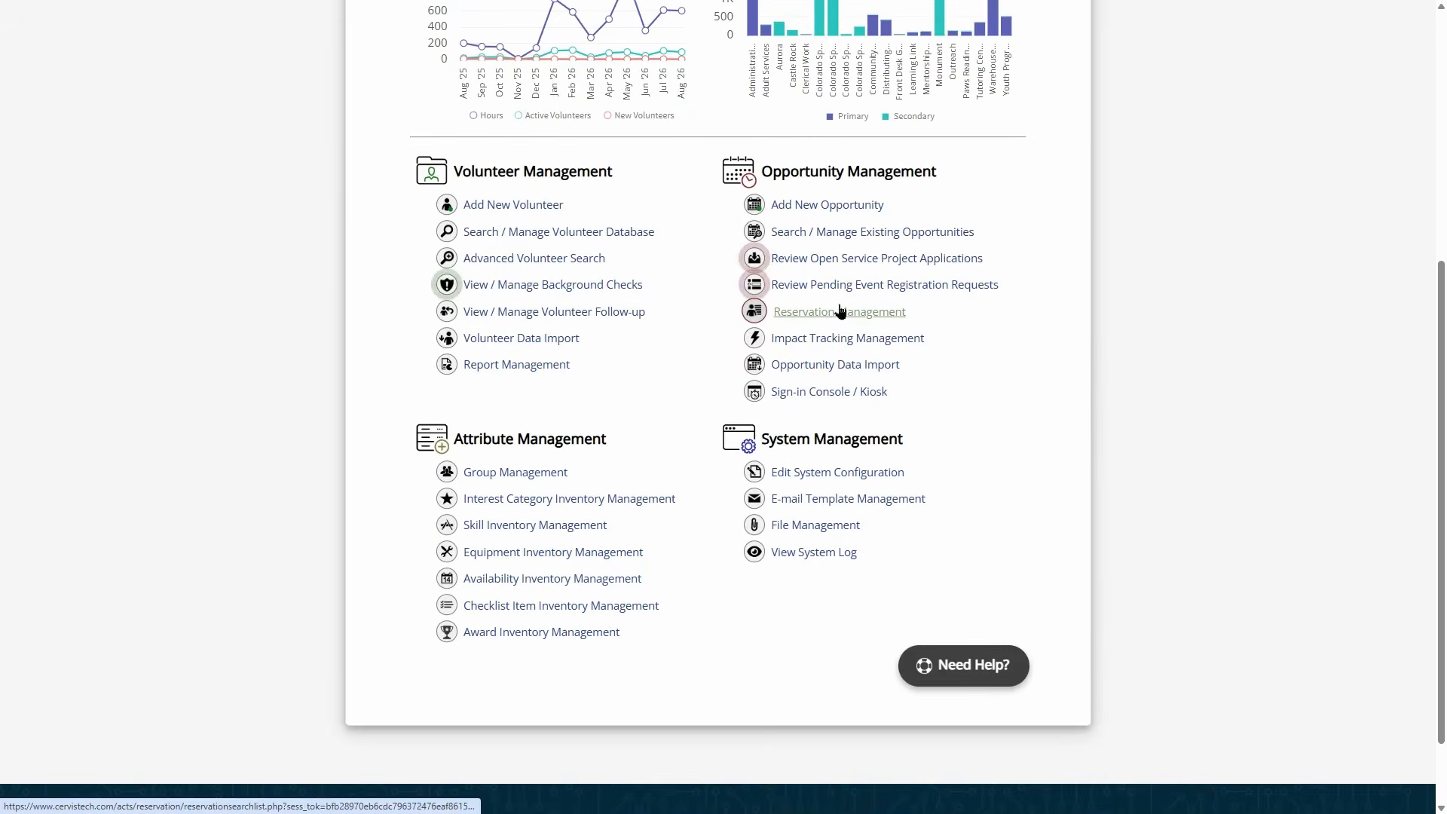
left_click(838, 258)
scroll(839, 264, "down", 1)
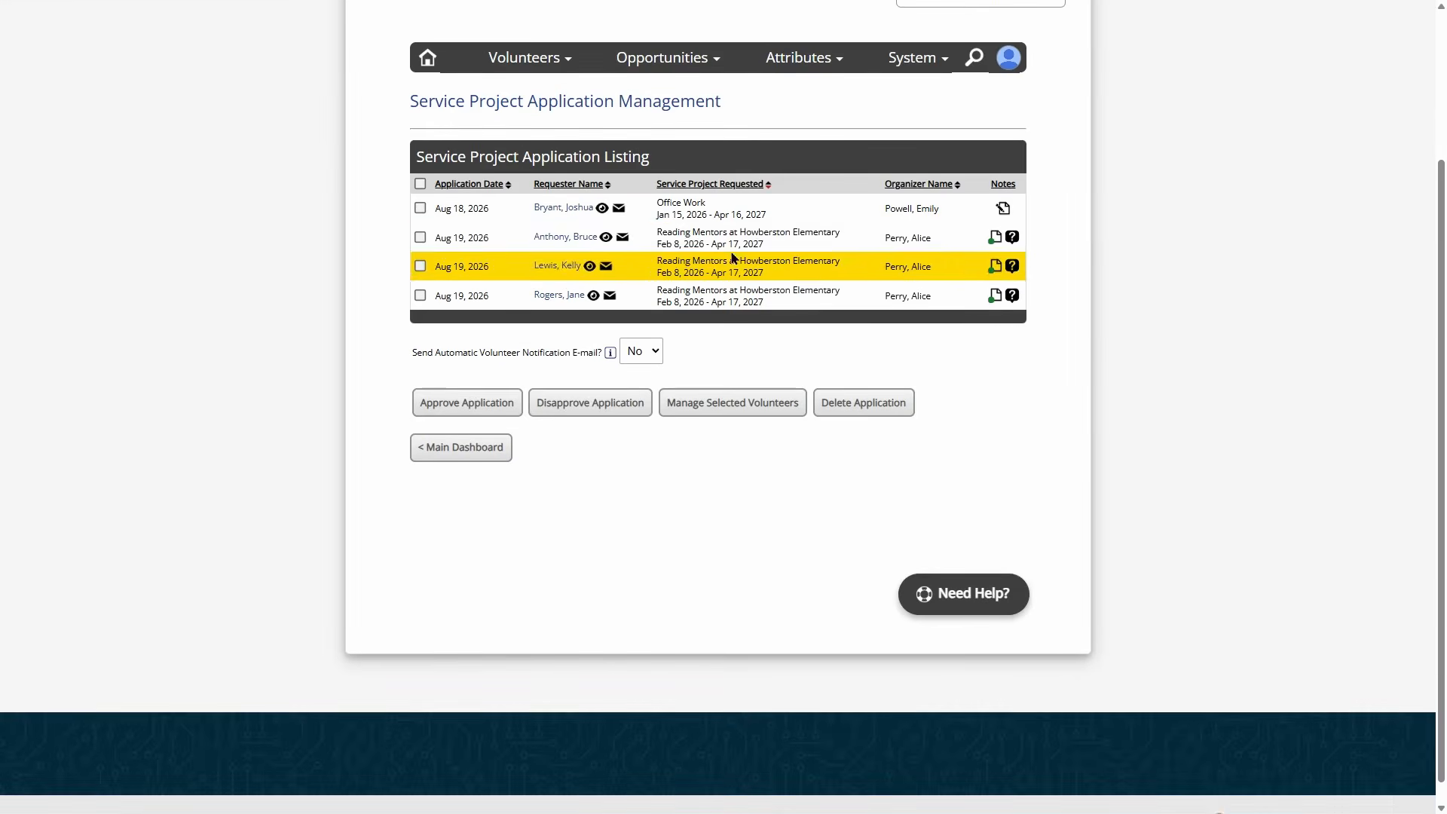
- Tick the first Reading Mentors at Howberston Elementary application row
mouse_move(910, 239)
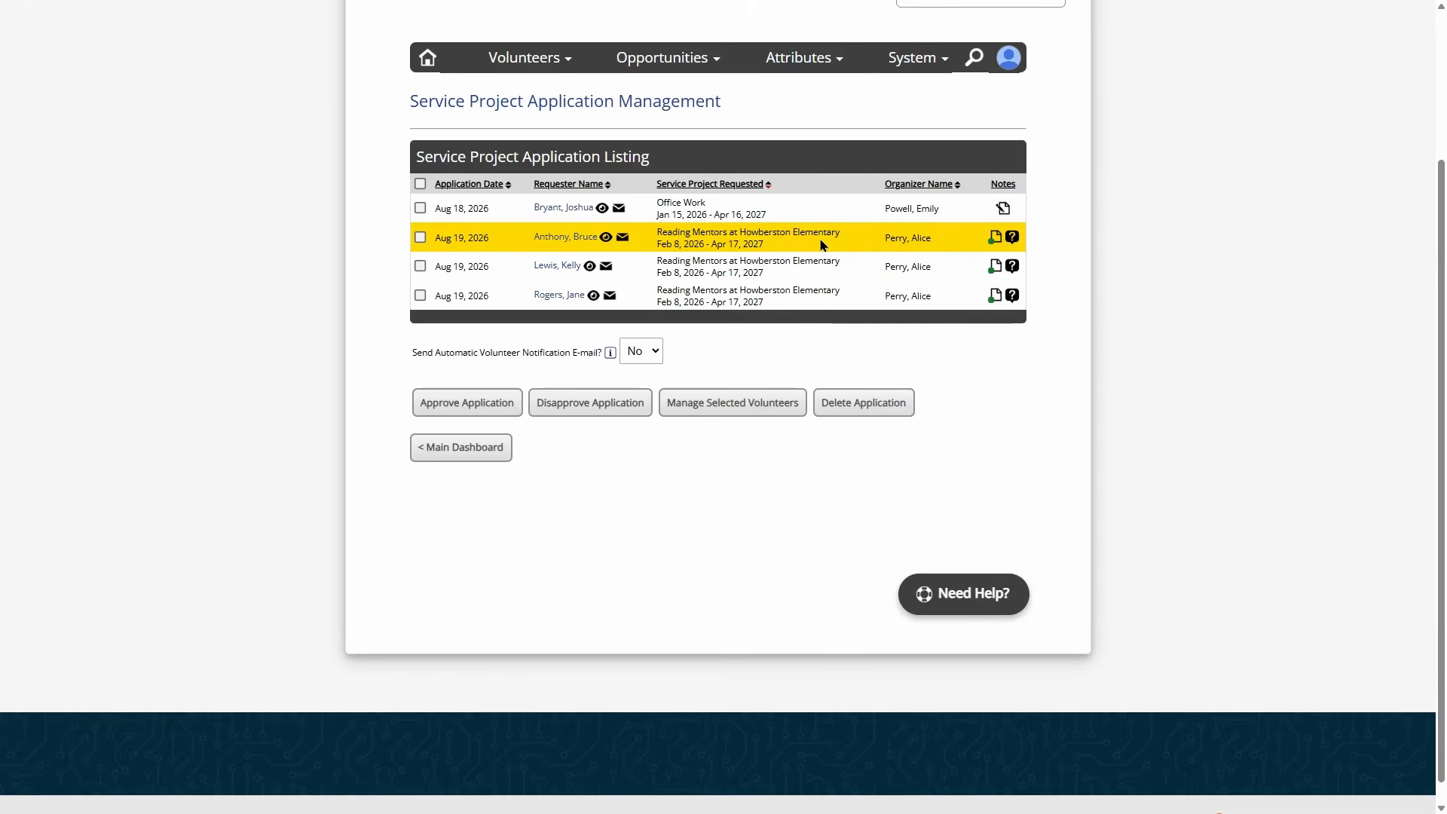
left_click(420, 238)
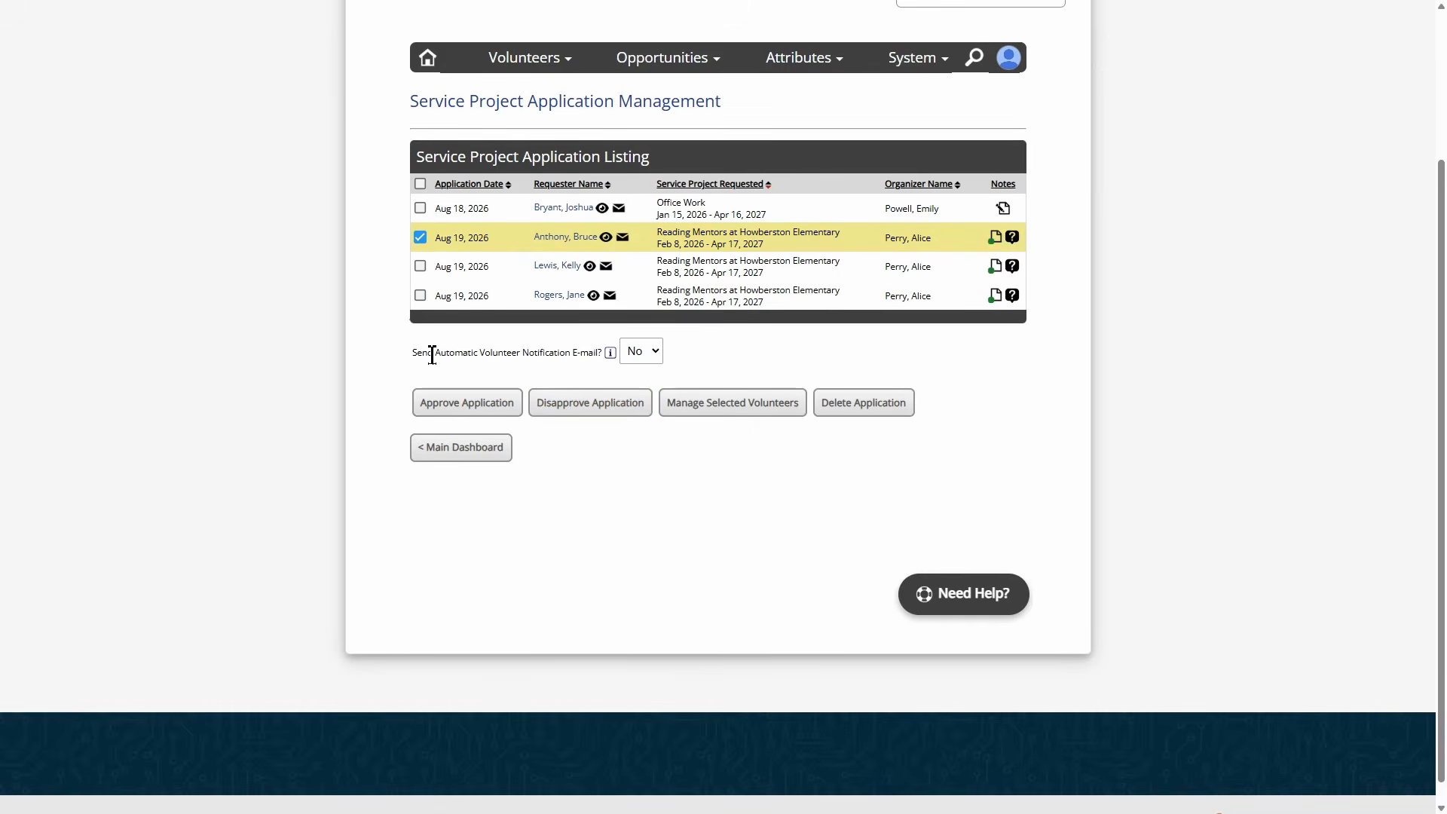
left_click_drag(432, 355, 575, 353)
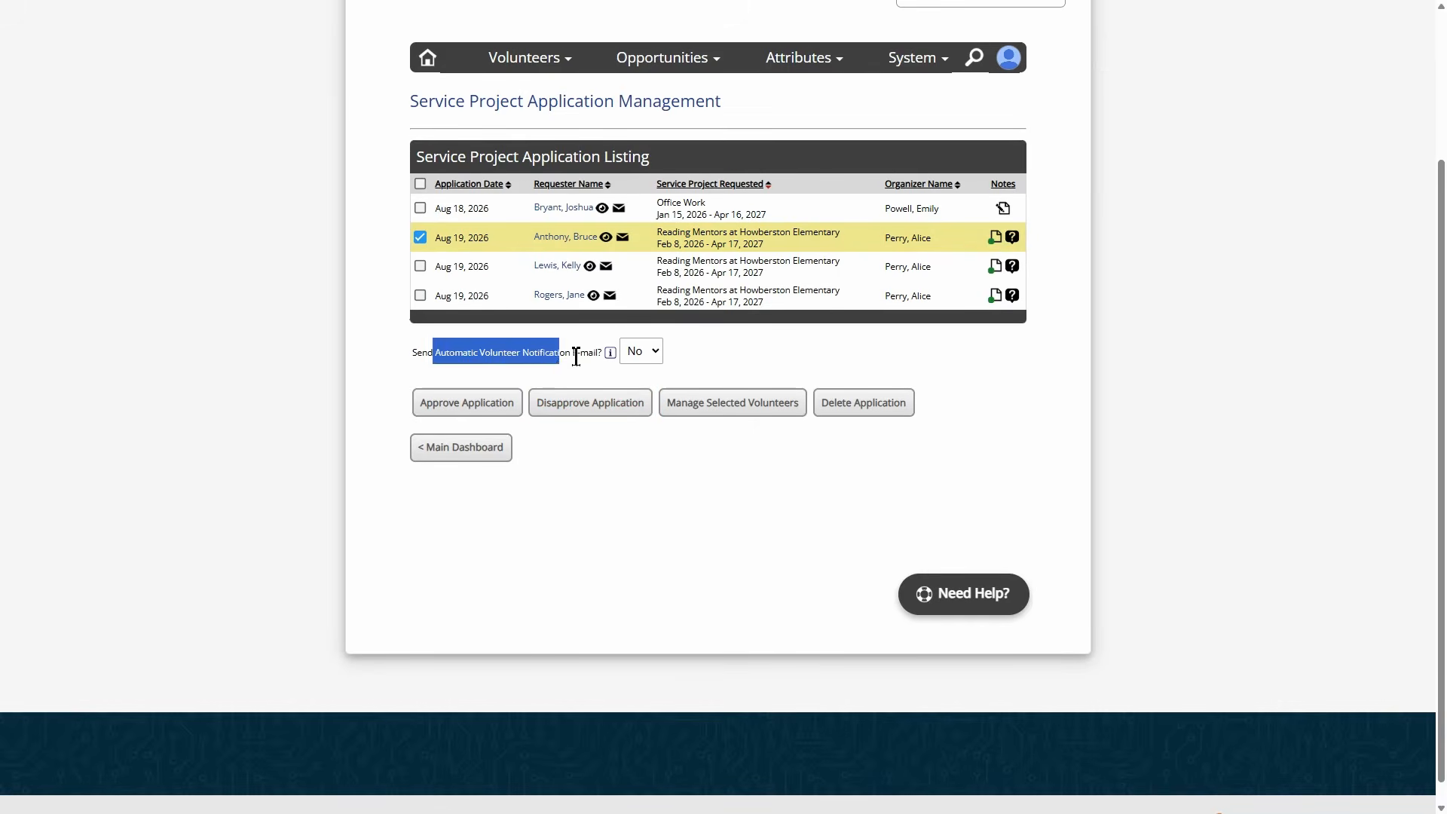
left_click(576, 354)
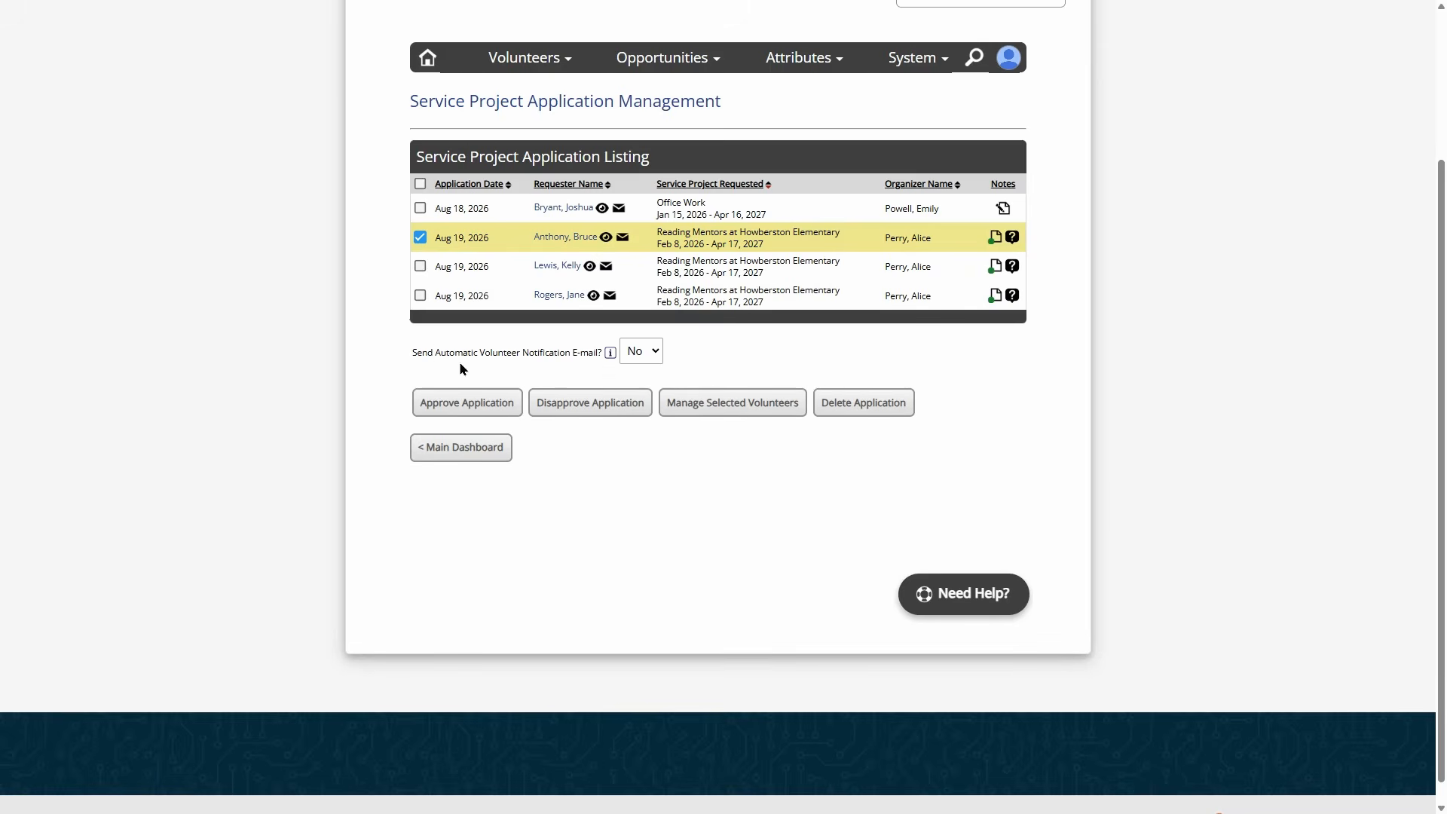
- Approve the Reading Mentors application with the volunteer notification e-mail set to Yes
left_click_drag(441, 352, 557, 353)
left_click(658, 355)
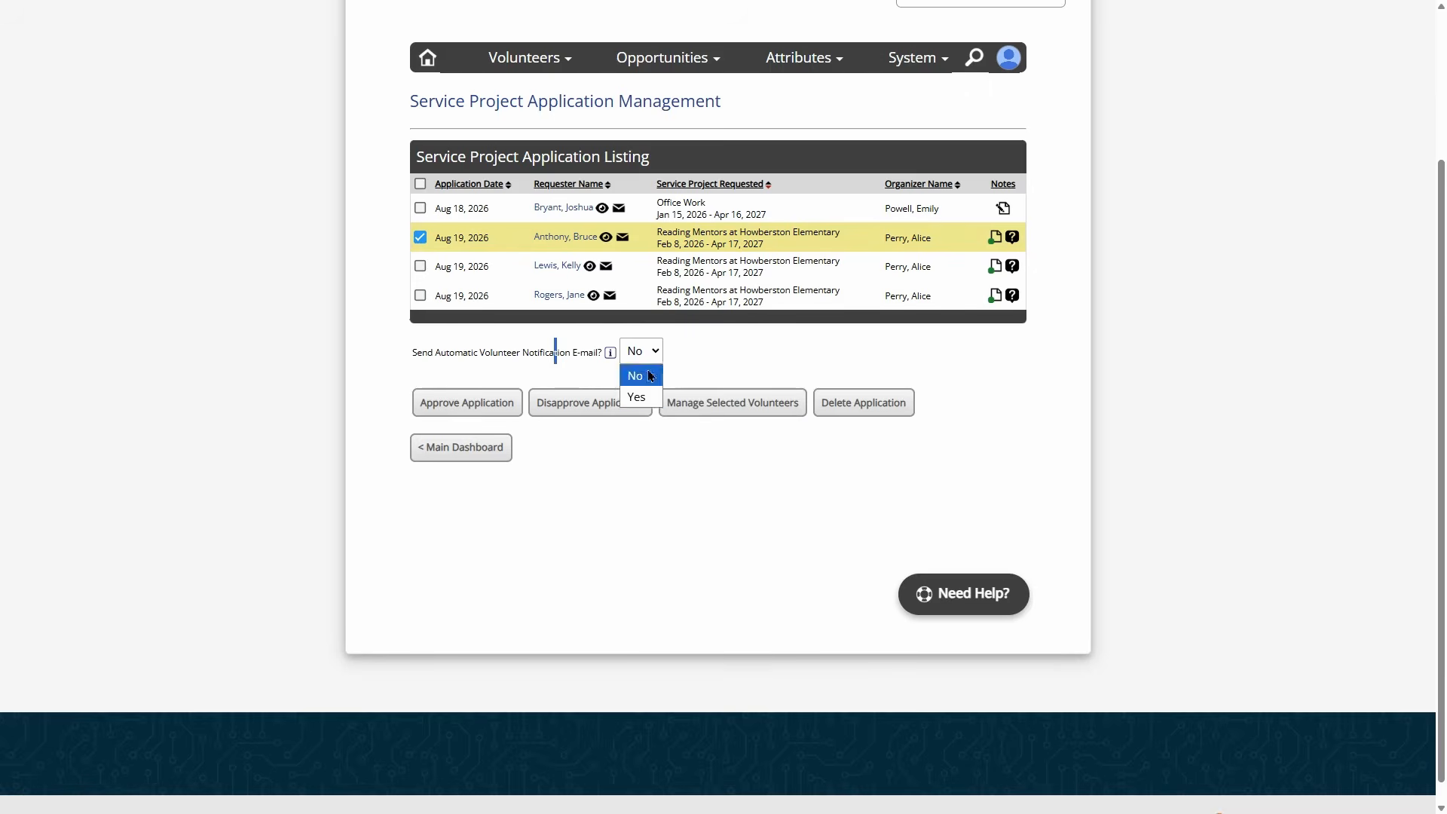
left_click(636, 396)
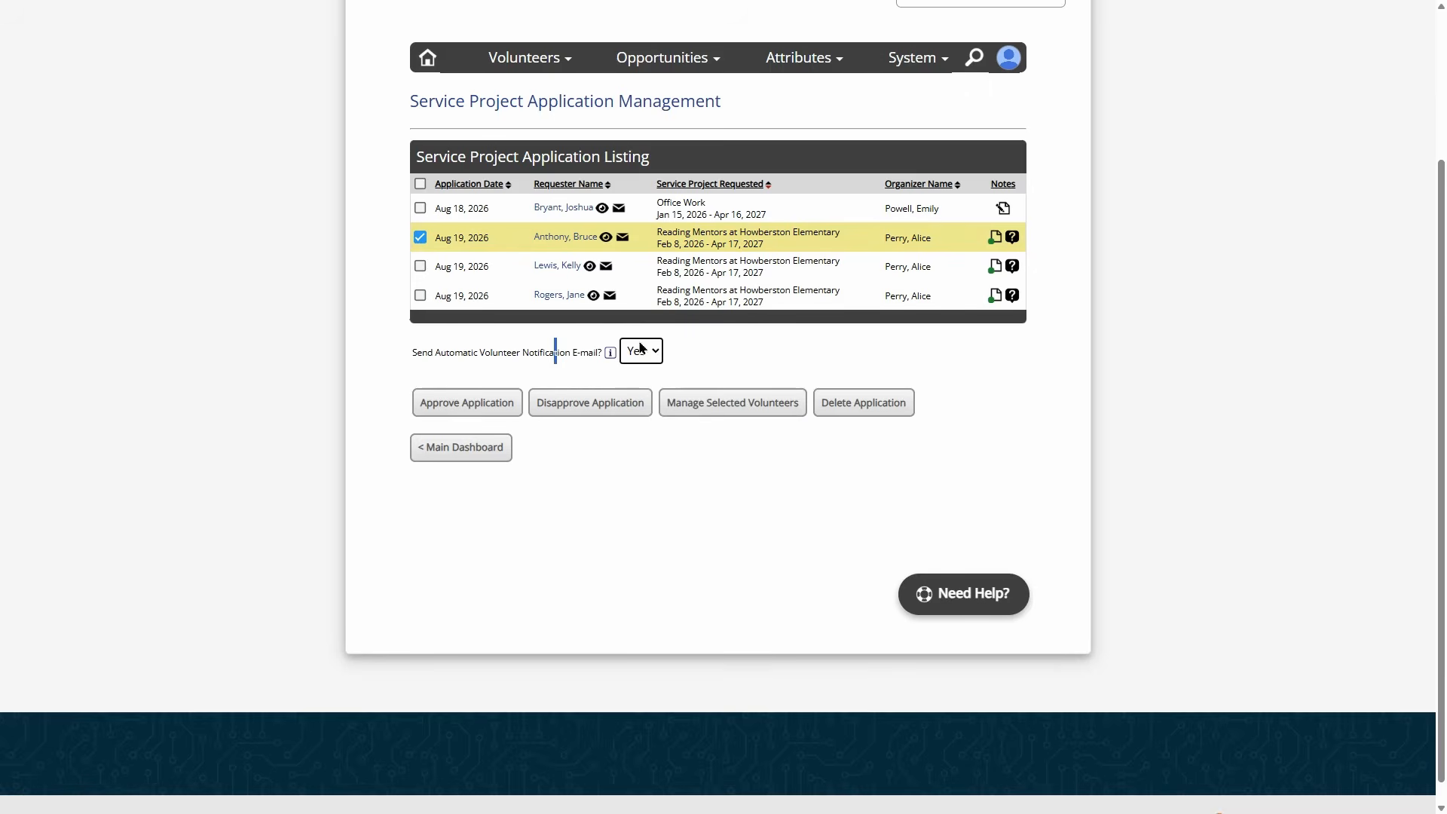
left_click(685, 352)
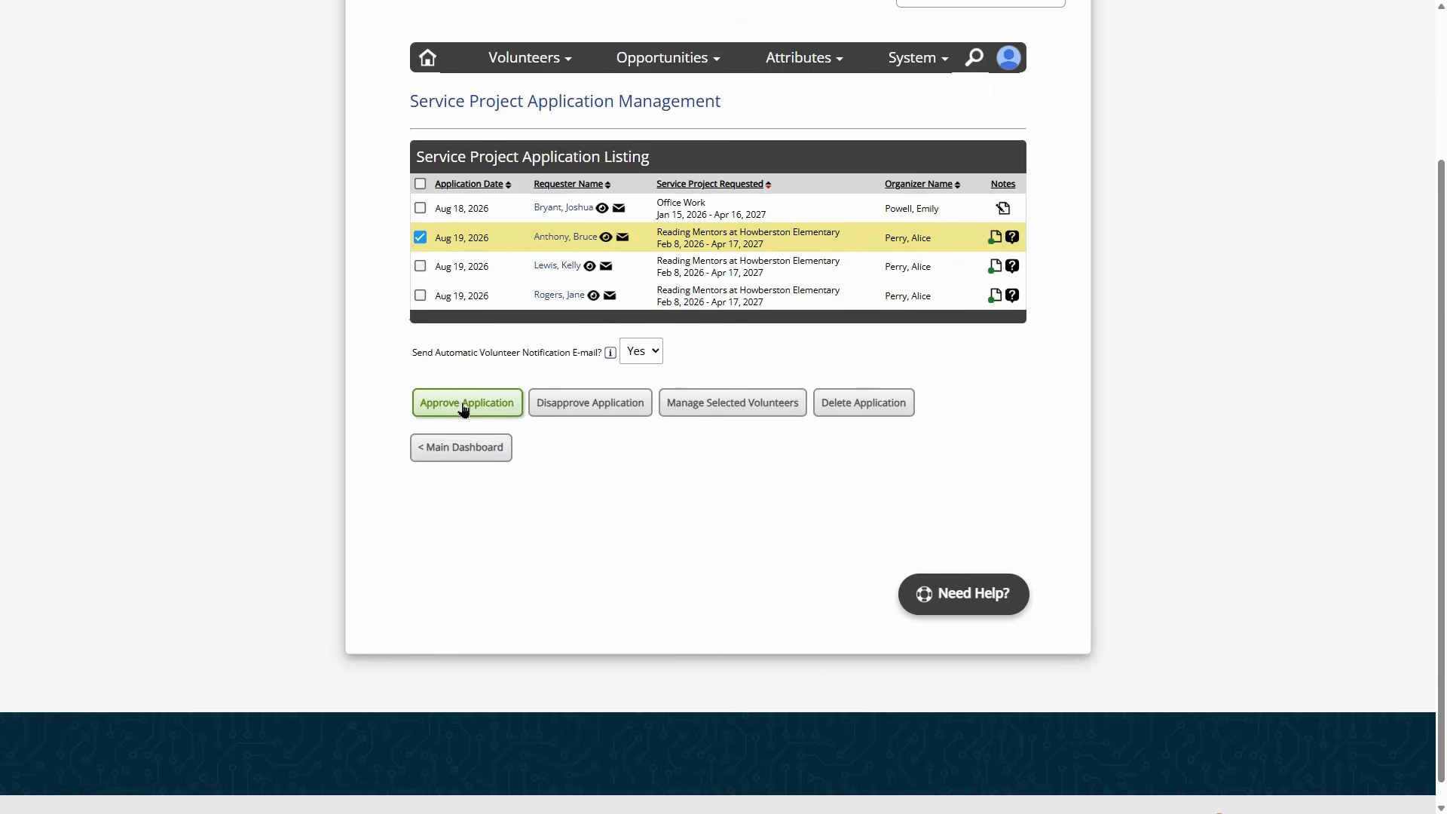
left_click(639, 353)
left_click(638, 380)
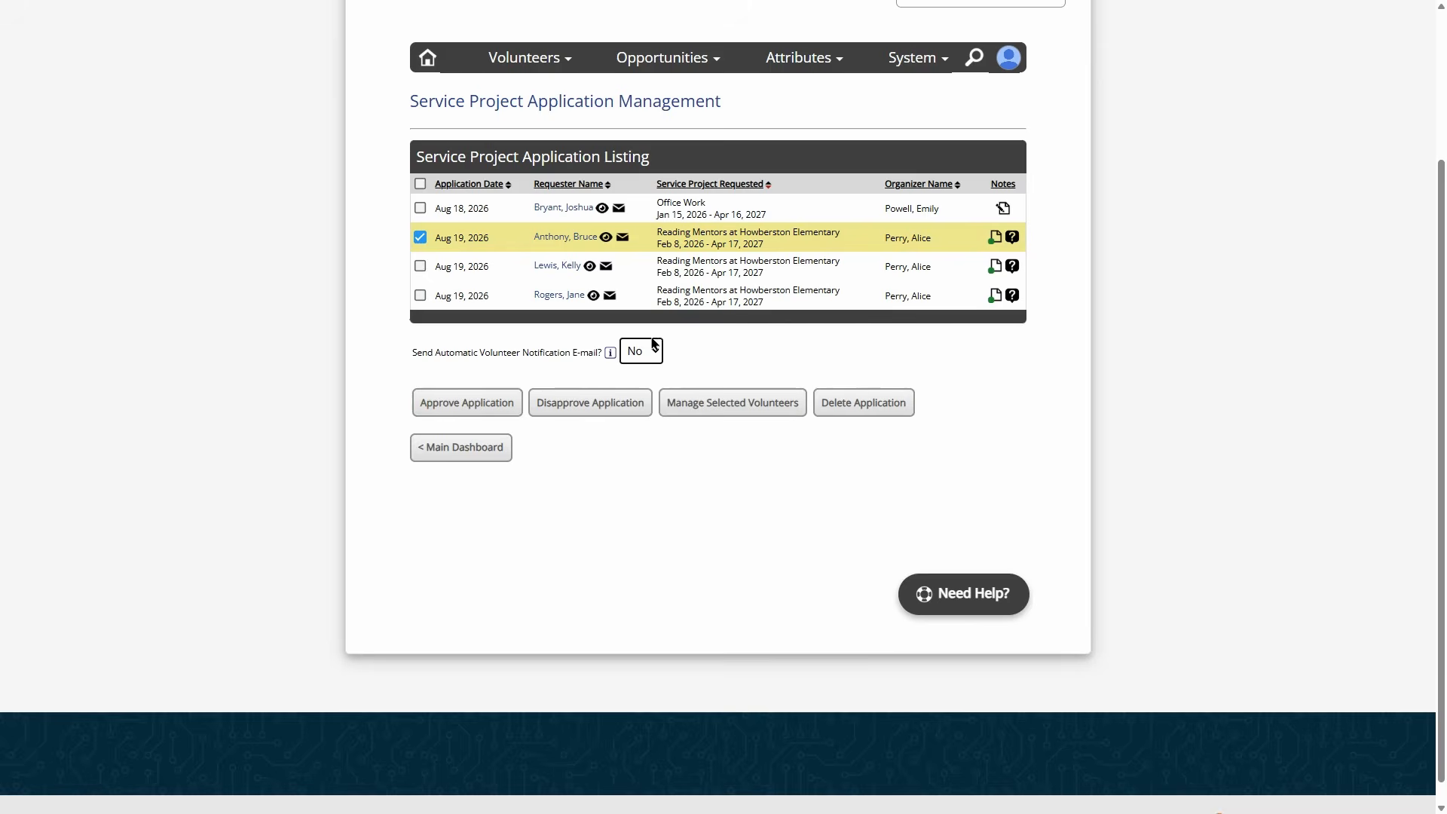
left_click(646, 356)
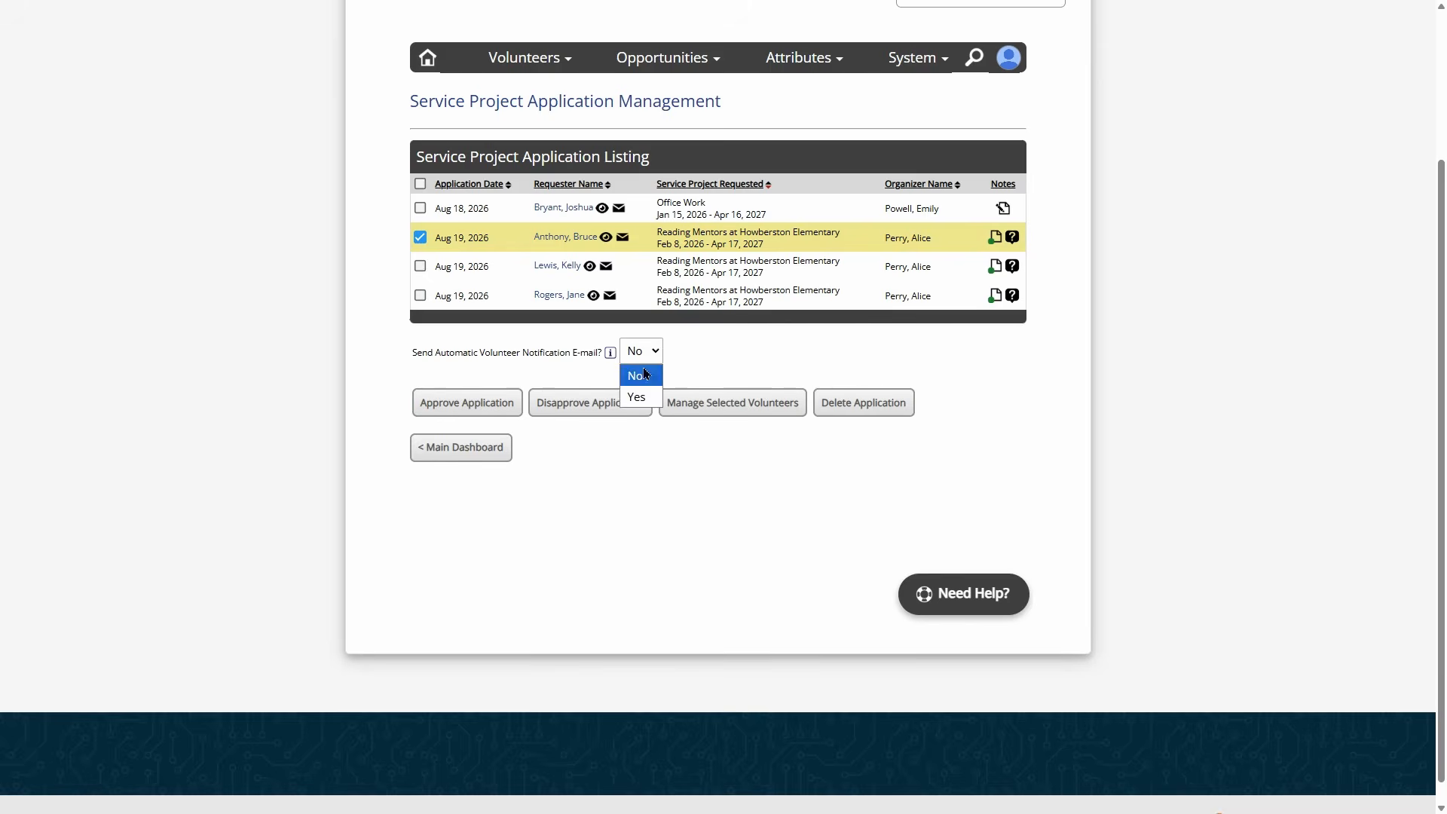
left_click(637, 396)
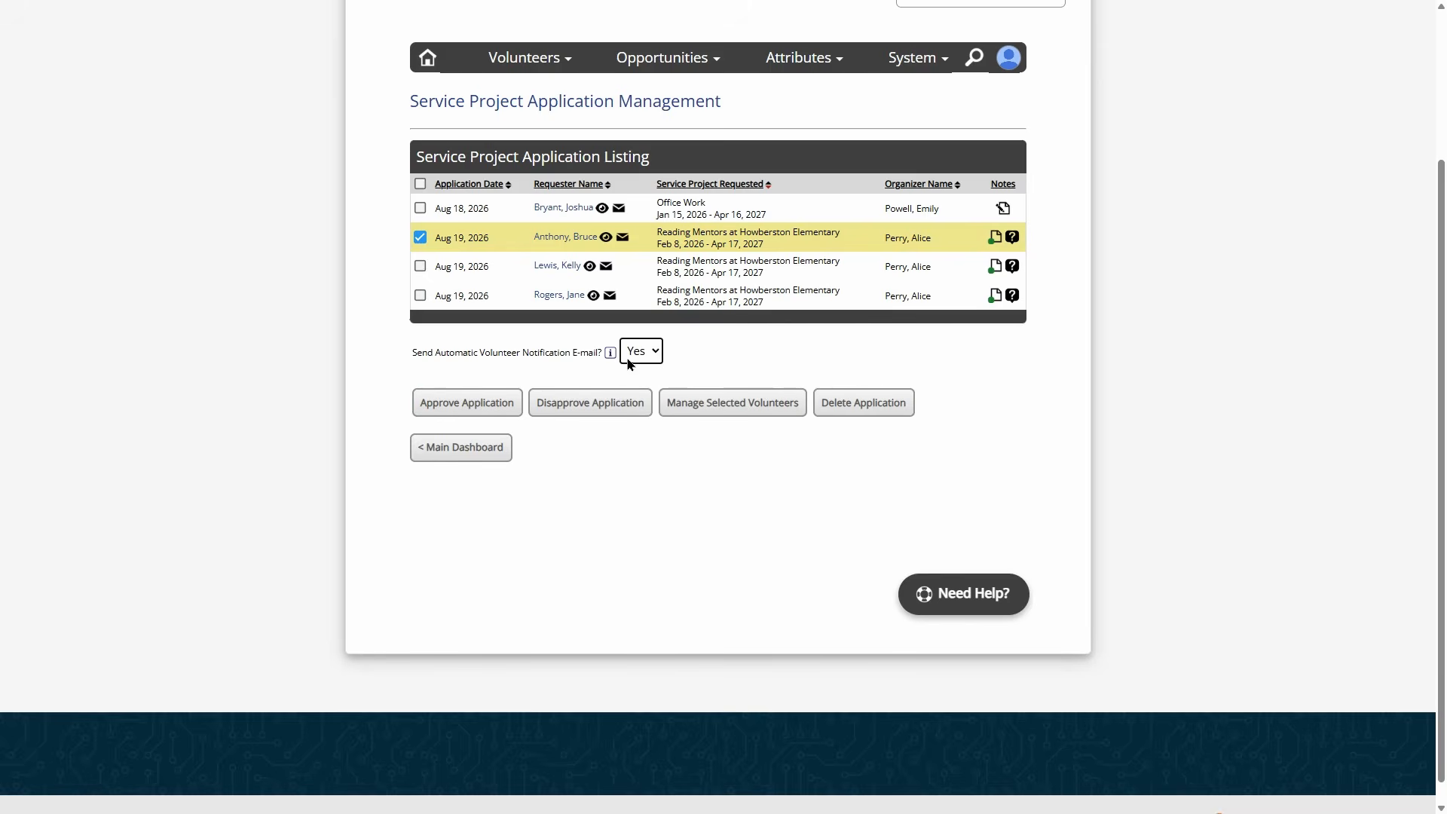
left_click(467, 407)
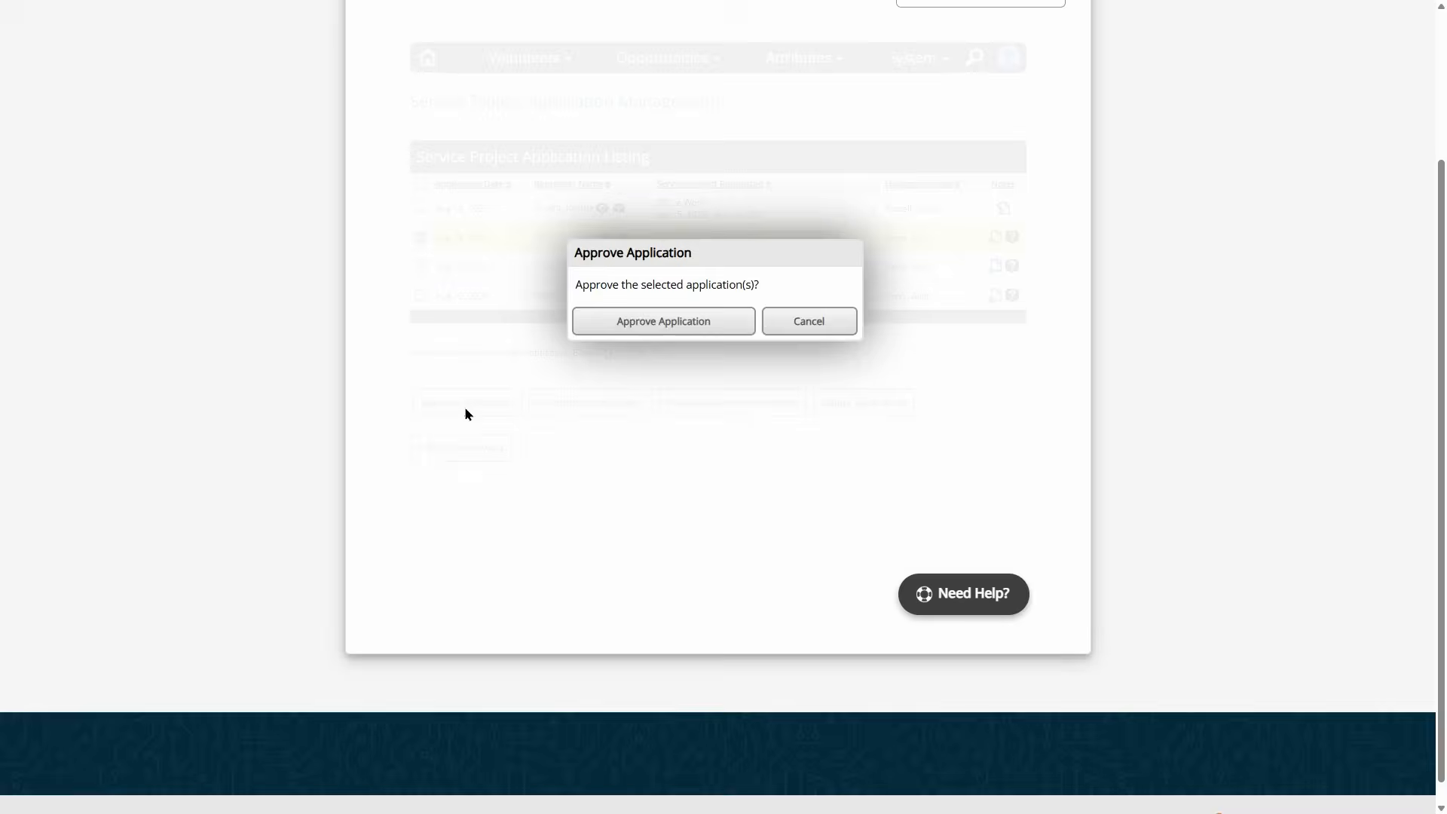
left_click(662, 330)
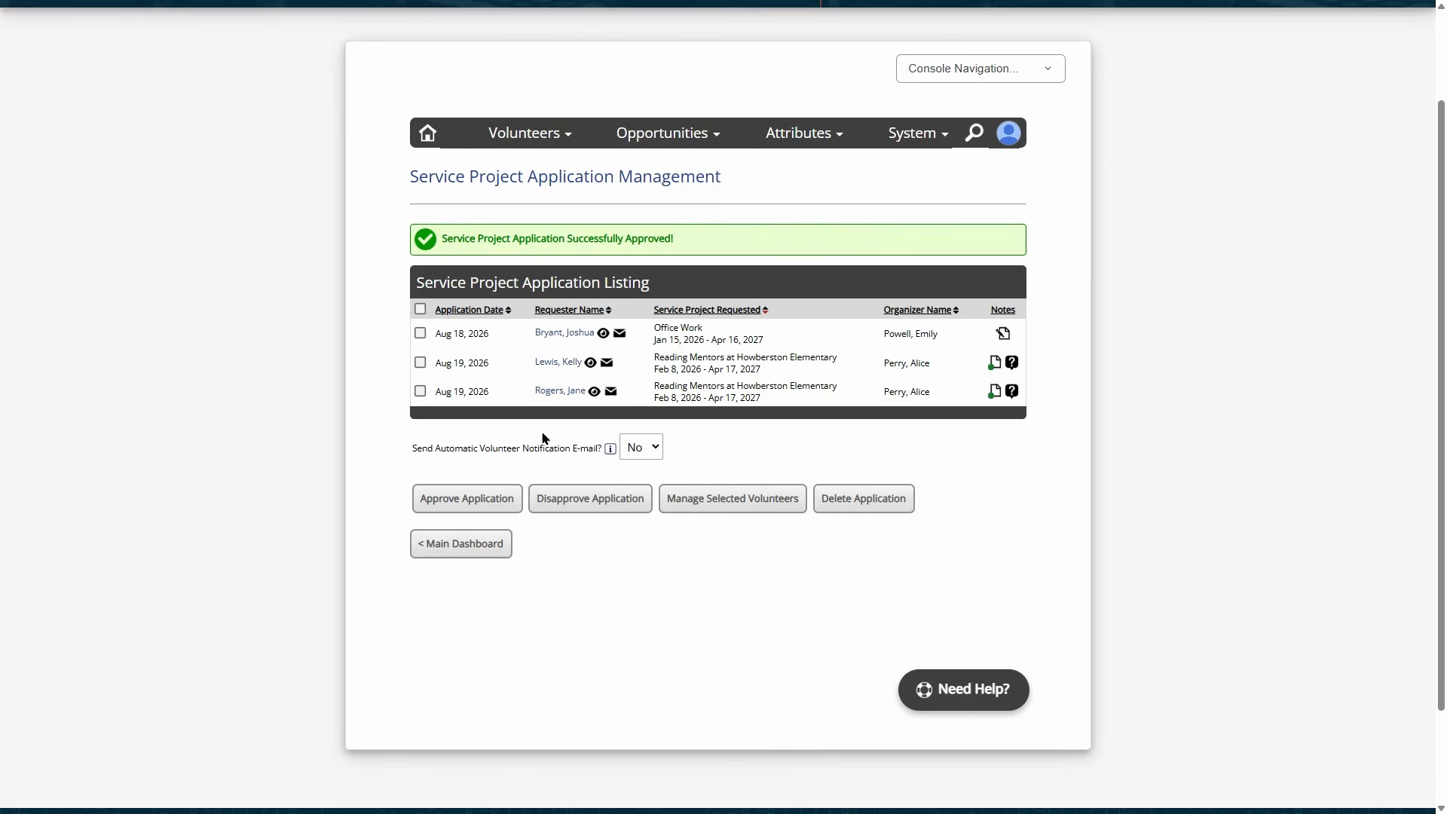
- Open a fresh Add Opportunity form and set its type to Service Project
mouse_move(682, 140)
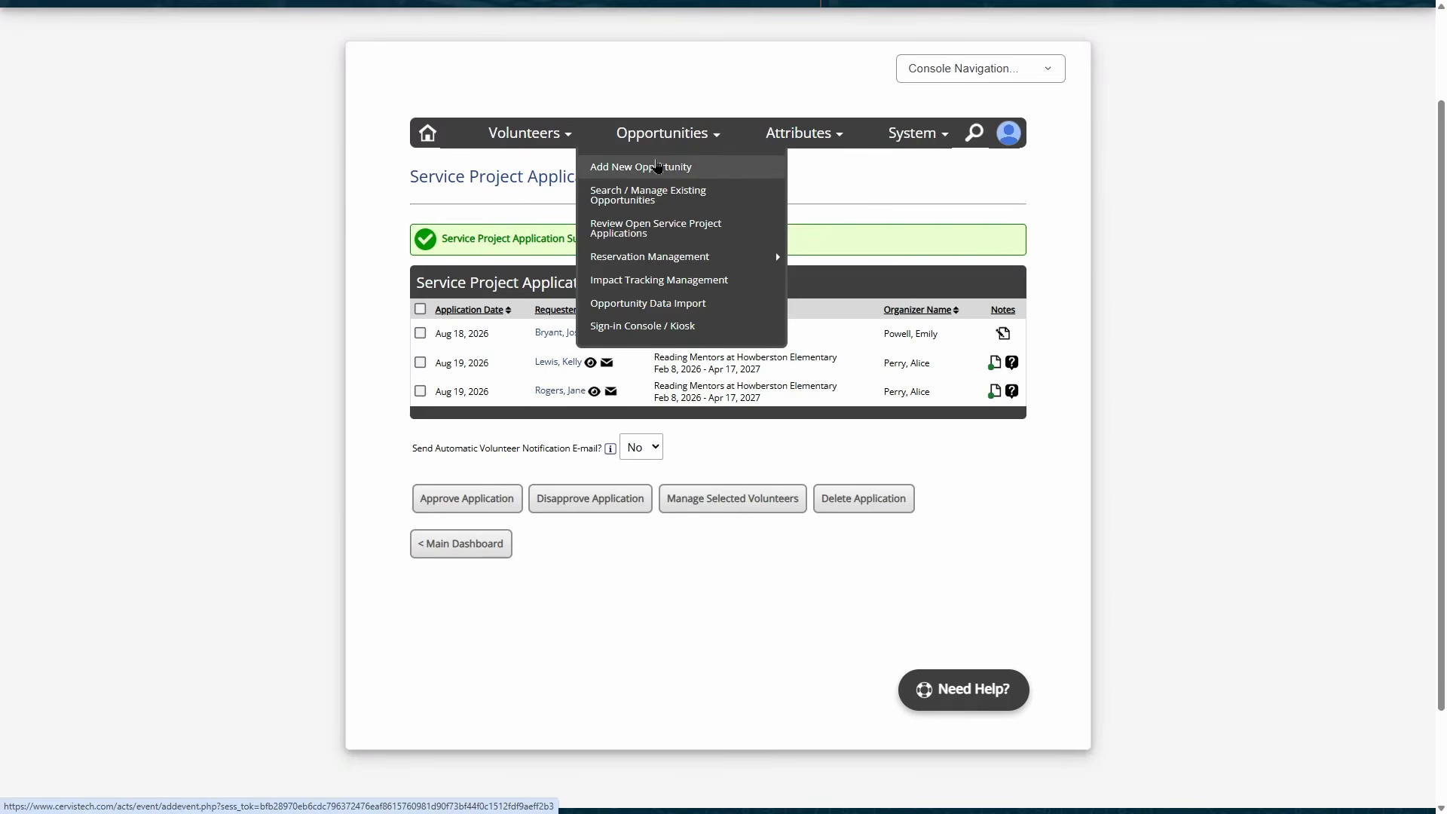
left_click(658, 167)
left_click(640, 275)
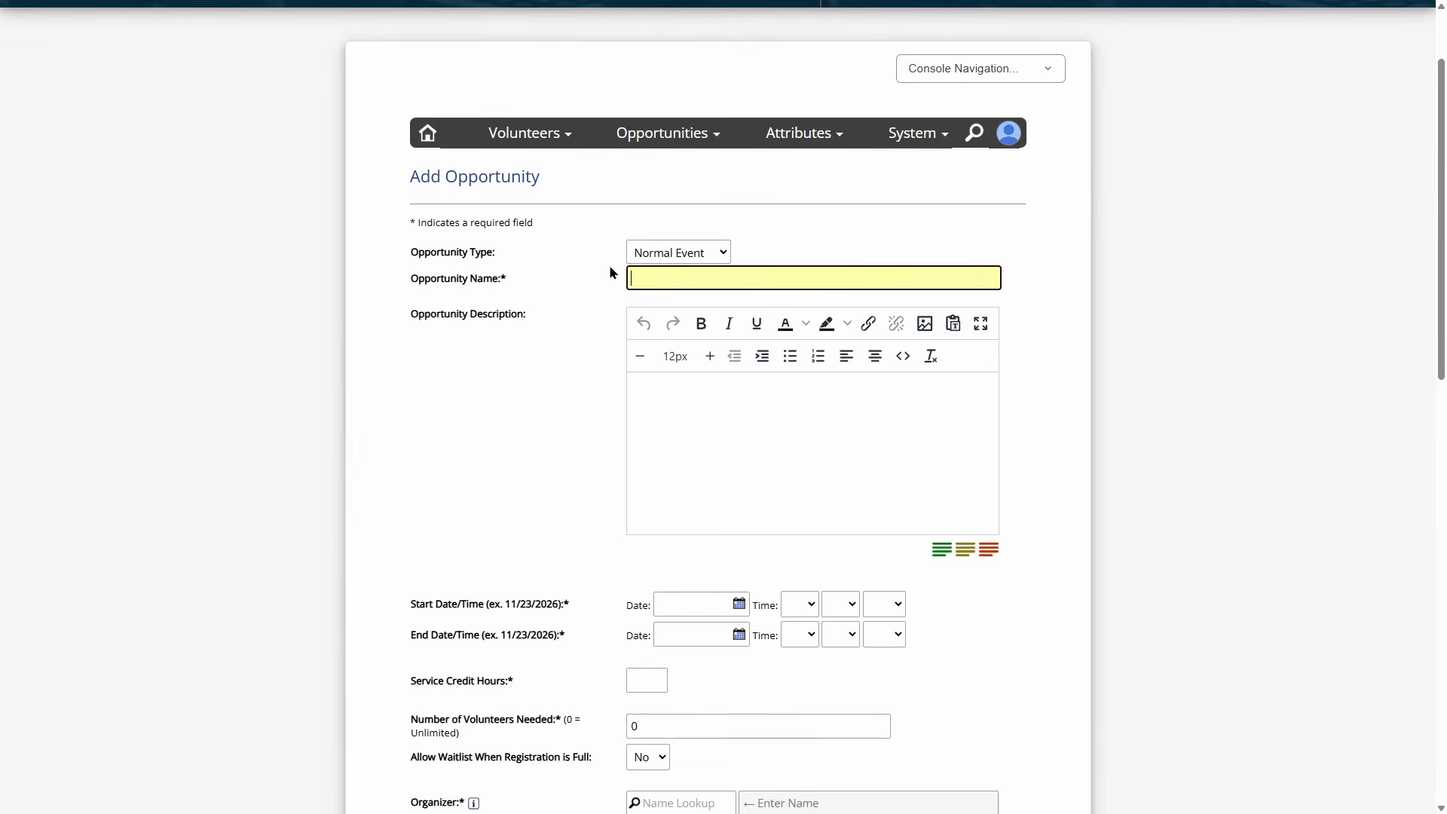
left_click(634, 251)
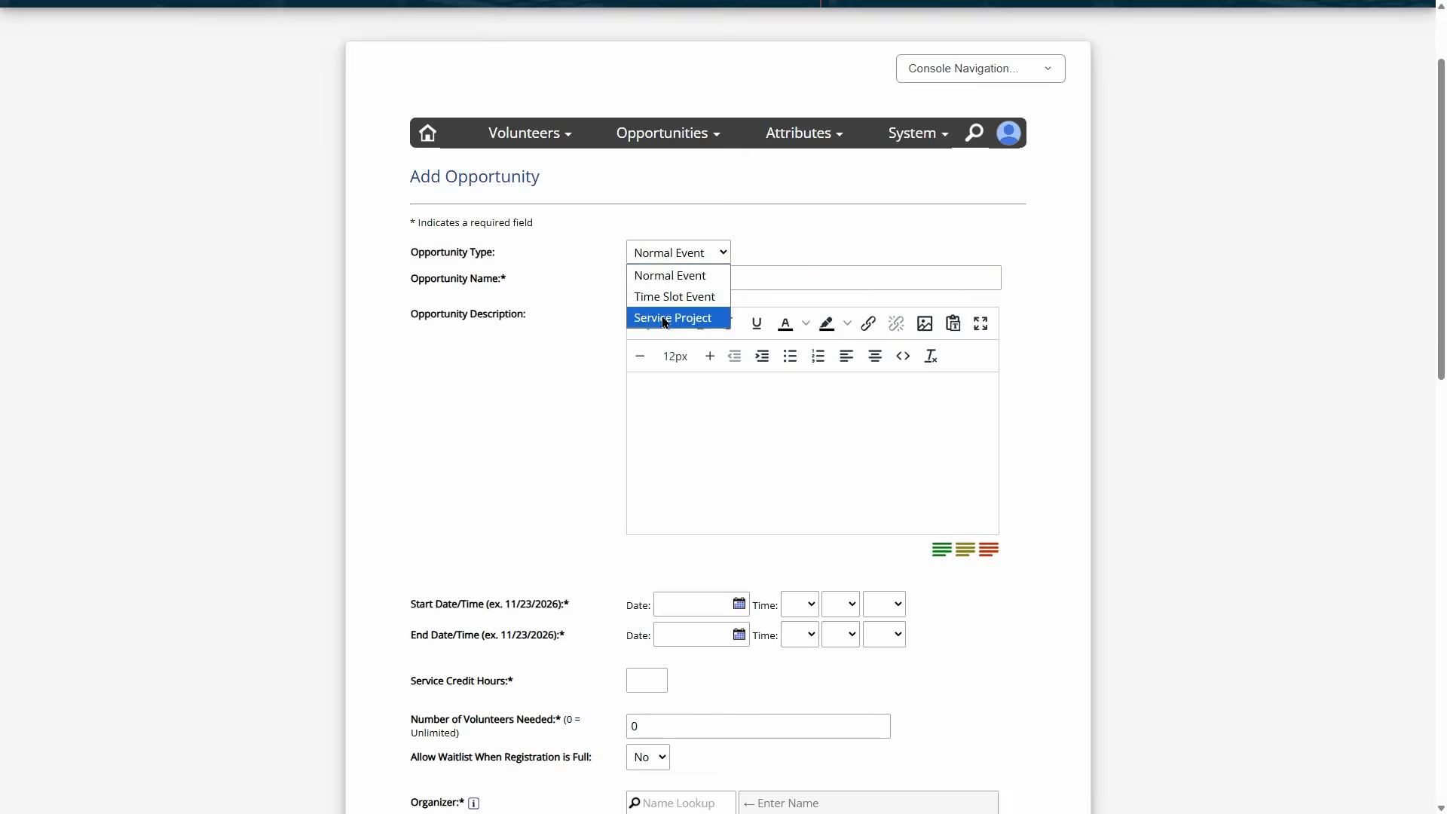
left_click(671, 313)
scroll(614, 269, "down", 14)
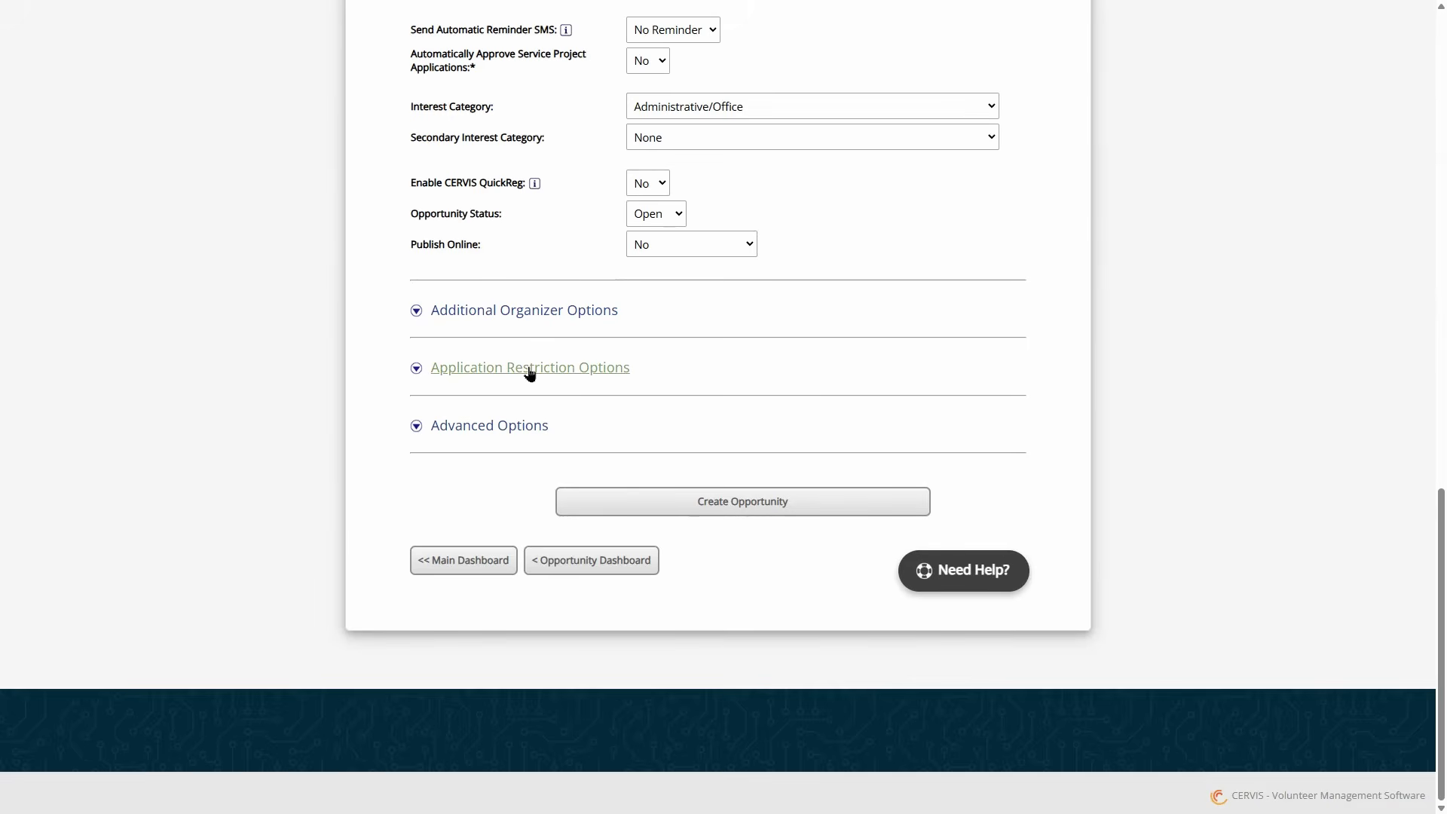
- Set the minimum application age to 18 and leave the background check requirement off
left_click(530, 369)
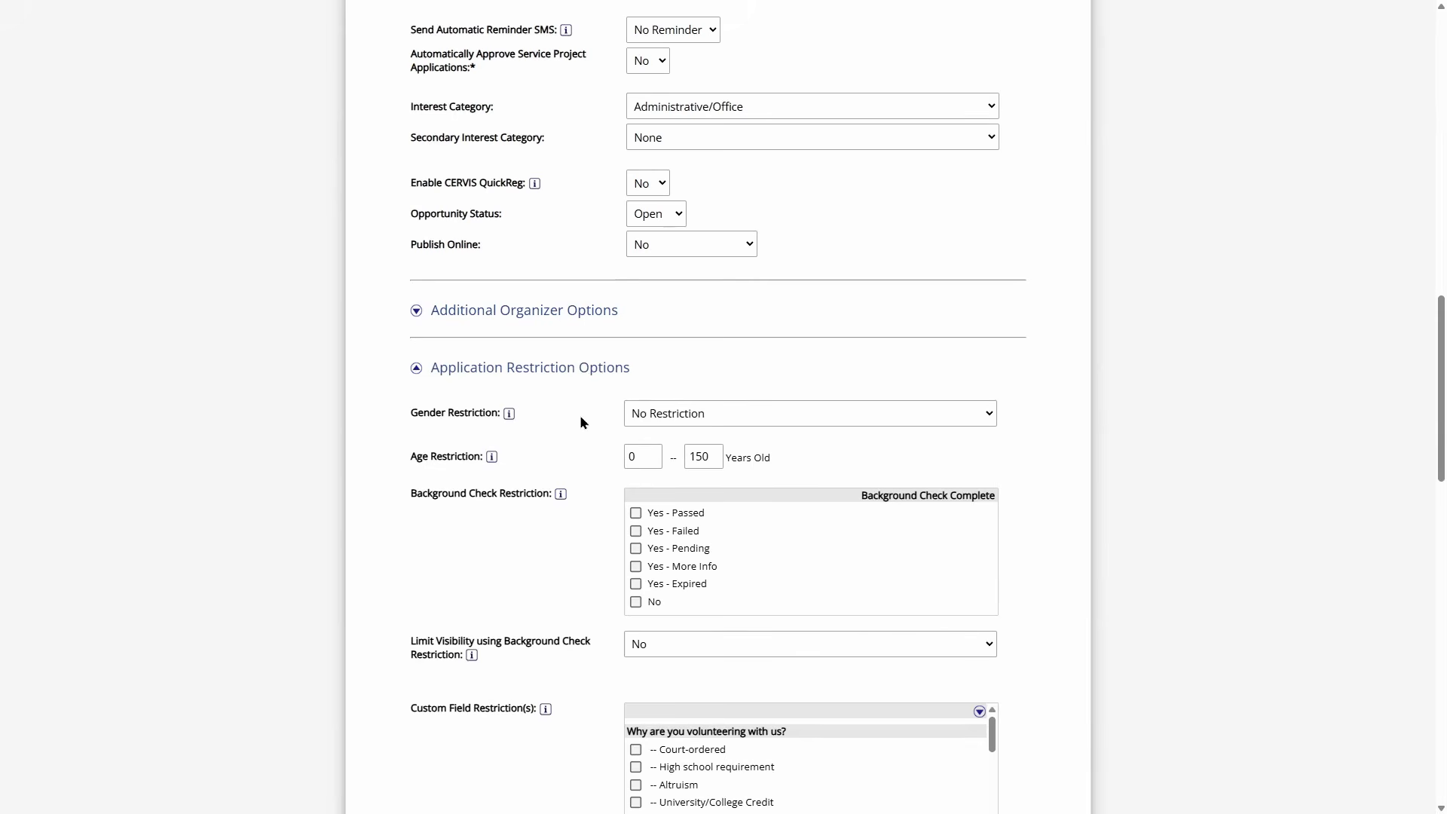
double_click(644, 457)
type("18")
scroll(653, 449, "down", 2)
left_click_drag(442, 344, 532, 341)
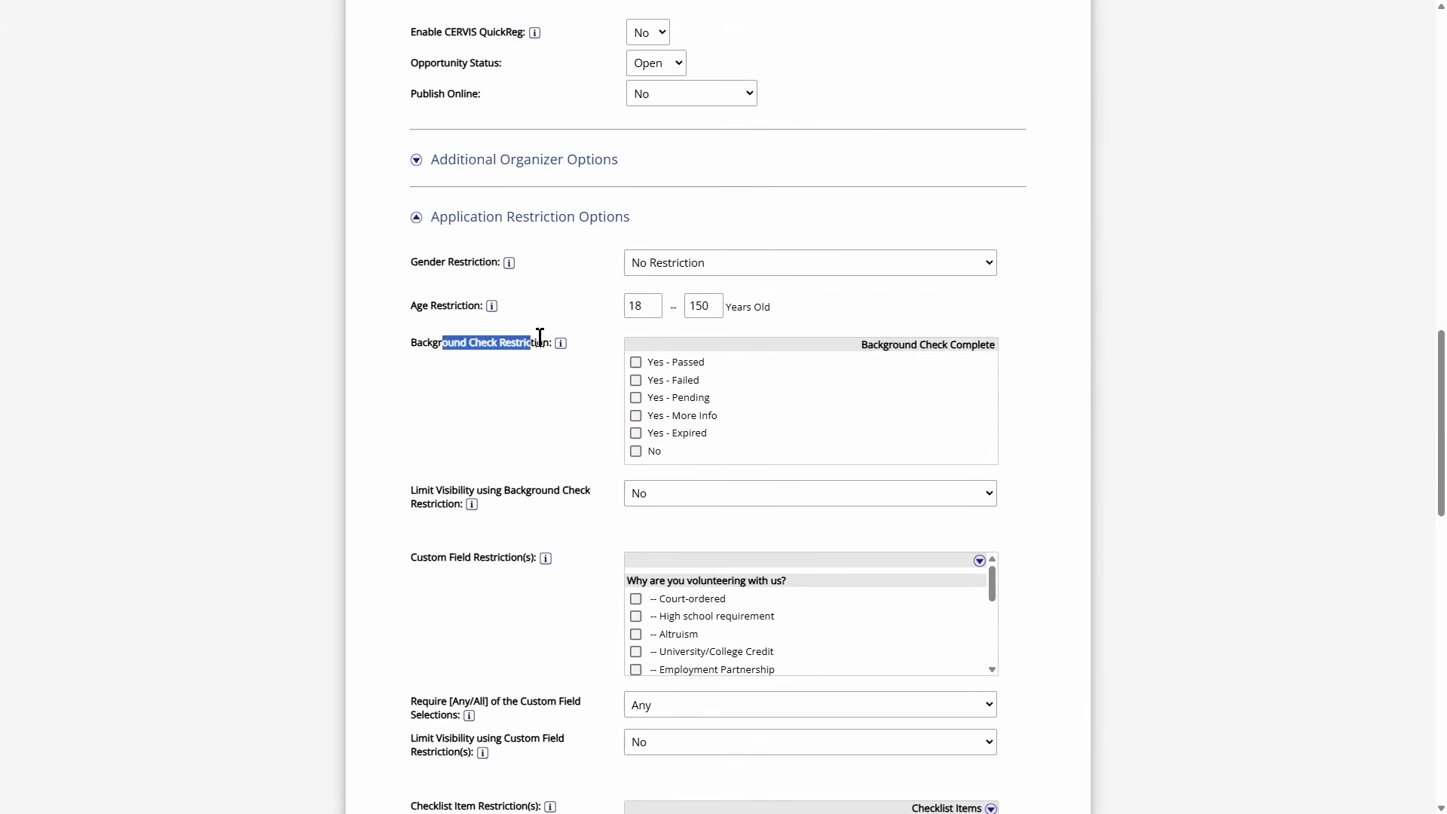
left_click(541, 339)
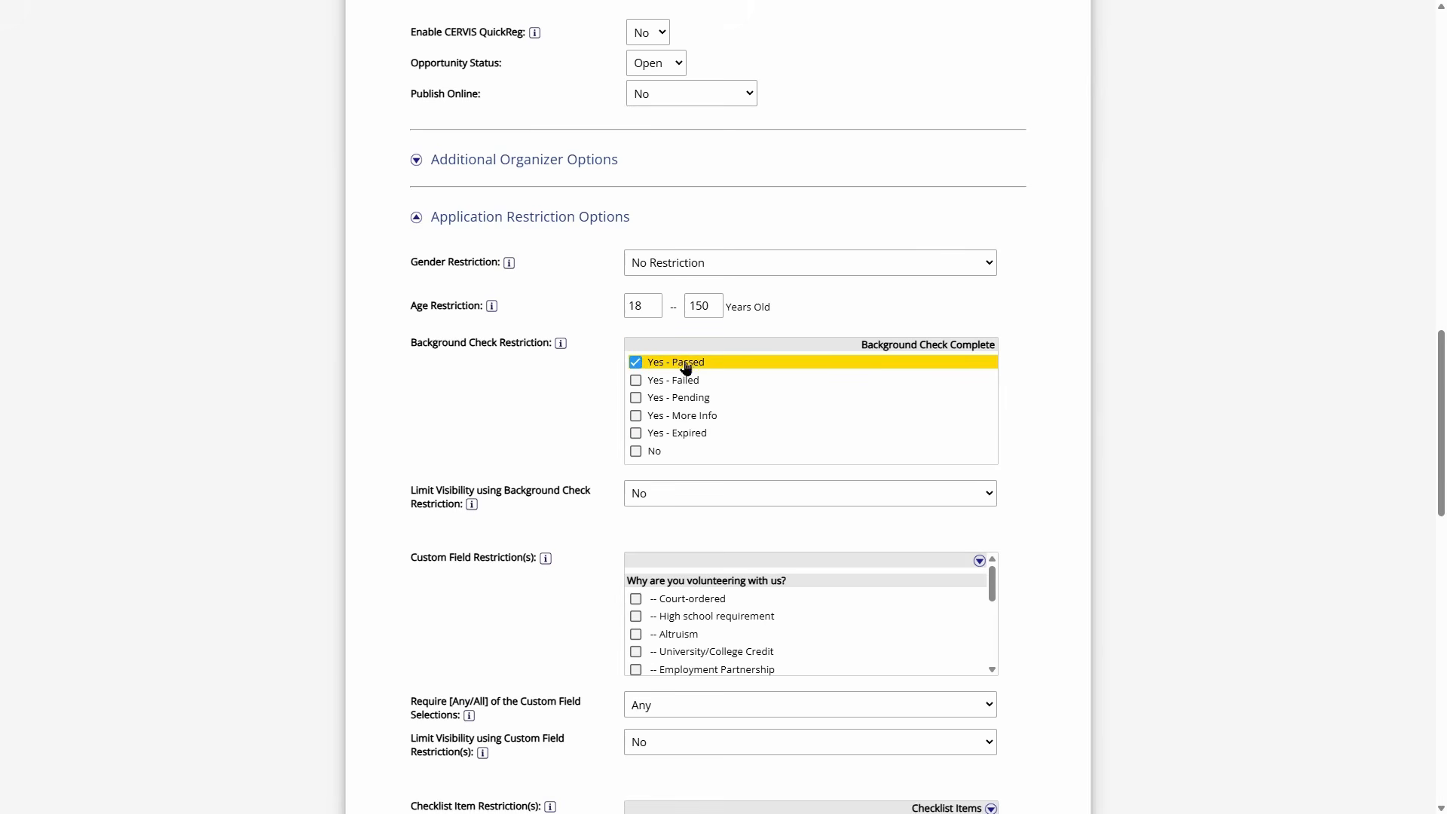
left_click(678, 364)
left_click(686, 364)
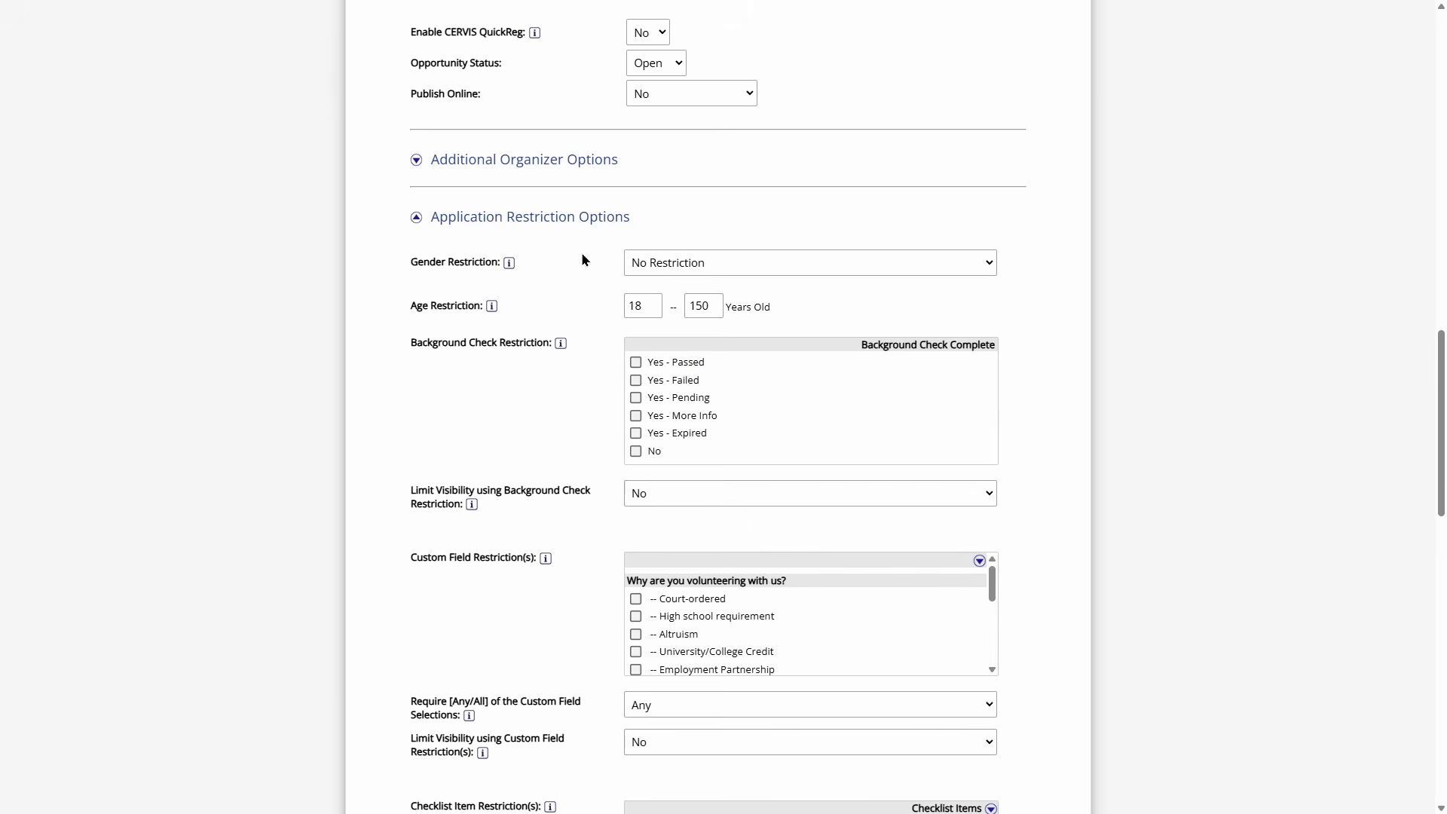
scroll(603, 362, "down", 15)
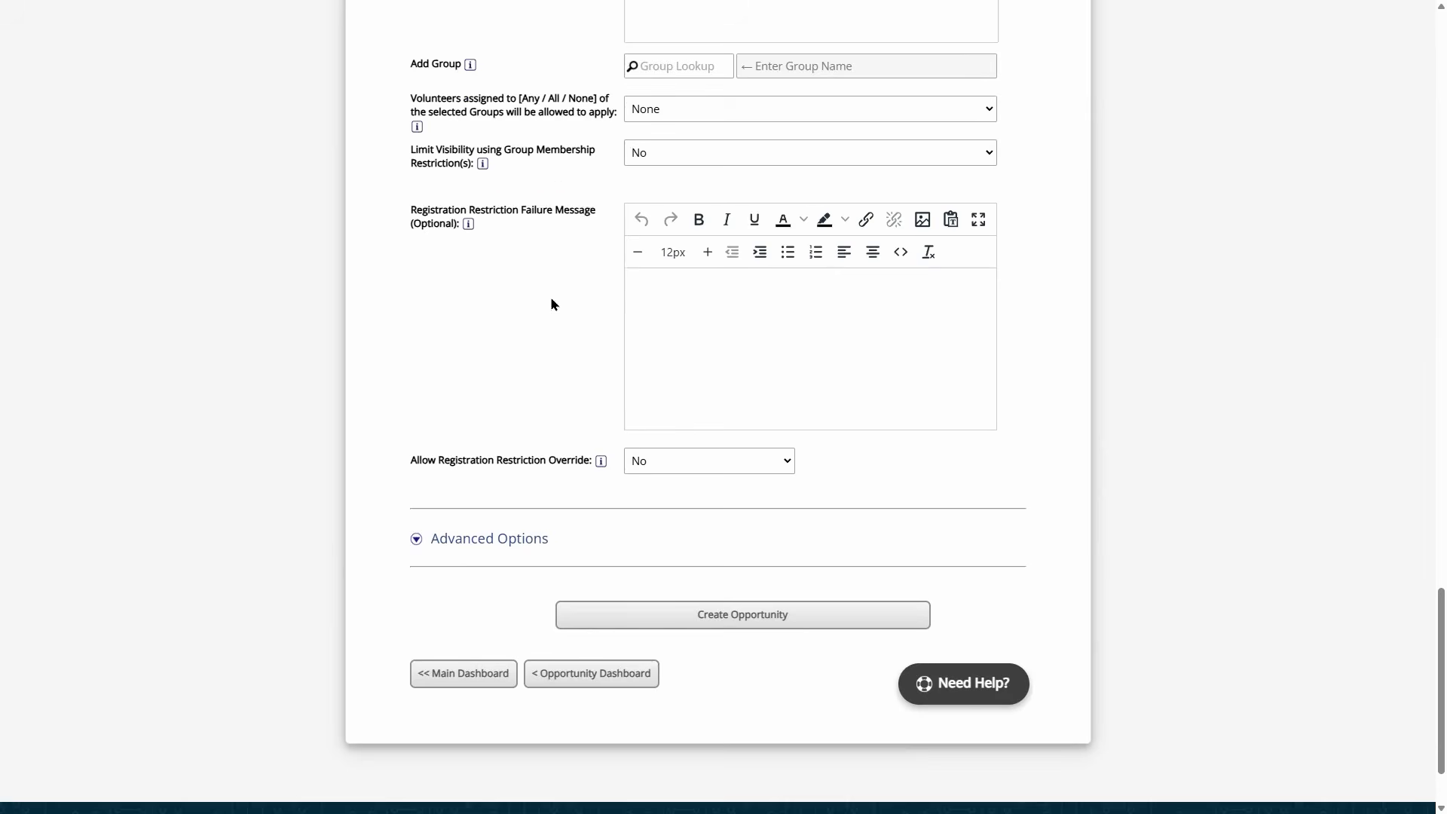
left_click_drag(469, 210, 598, 211)
left_click(688, 328)
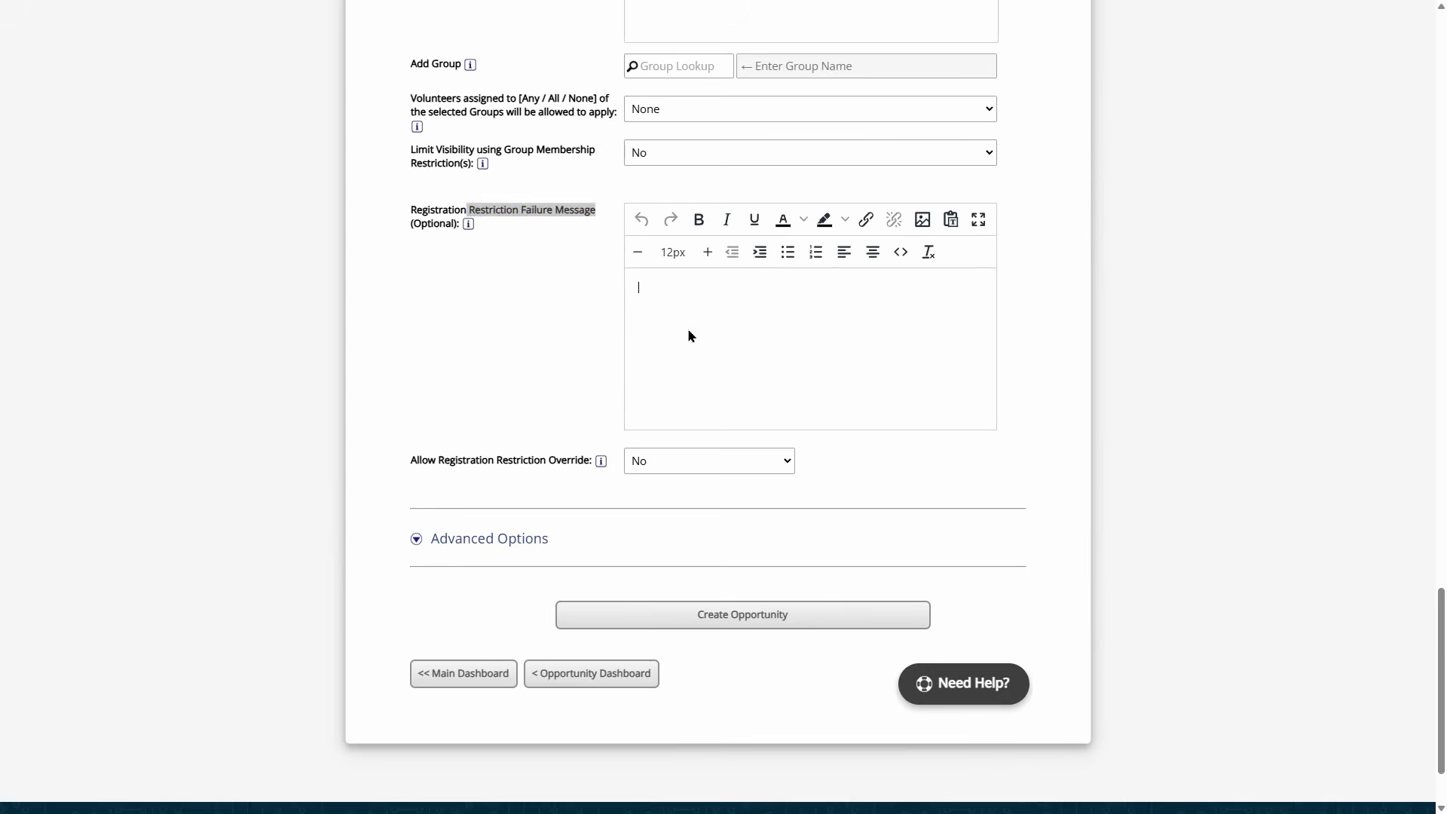
left_click(557, 208)
left_click(669, 303)
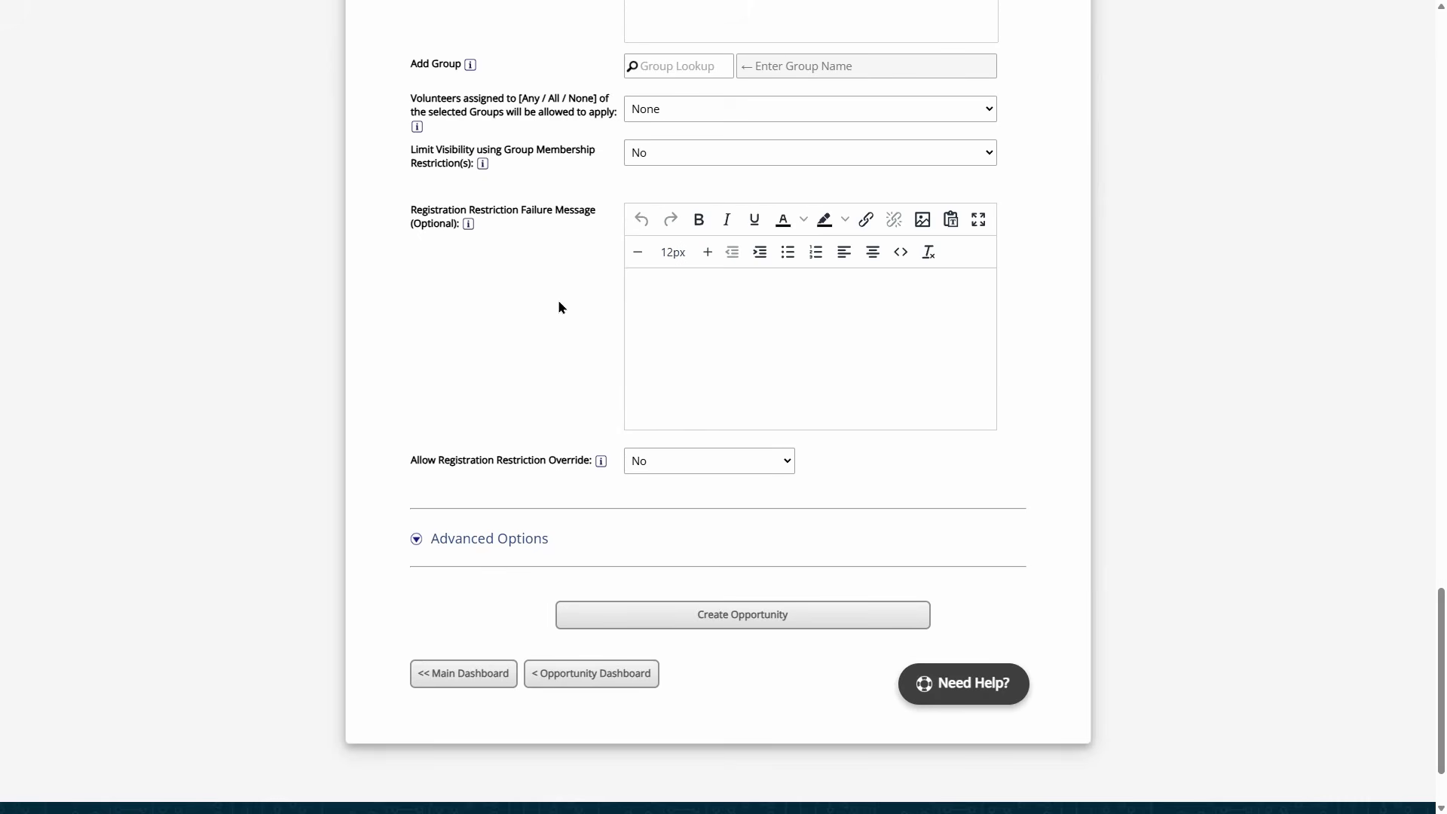
scroll(563, 310, "up", 20)
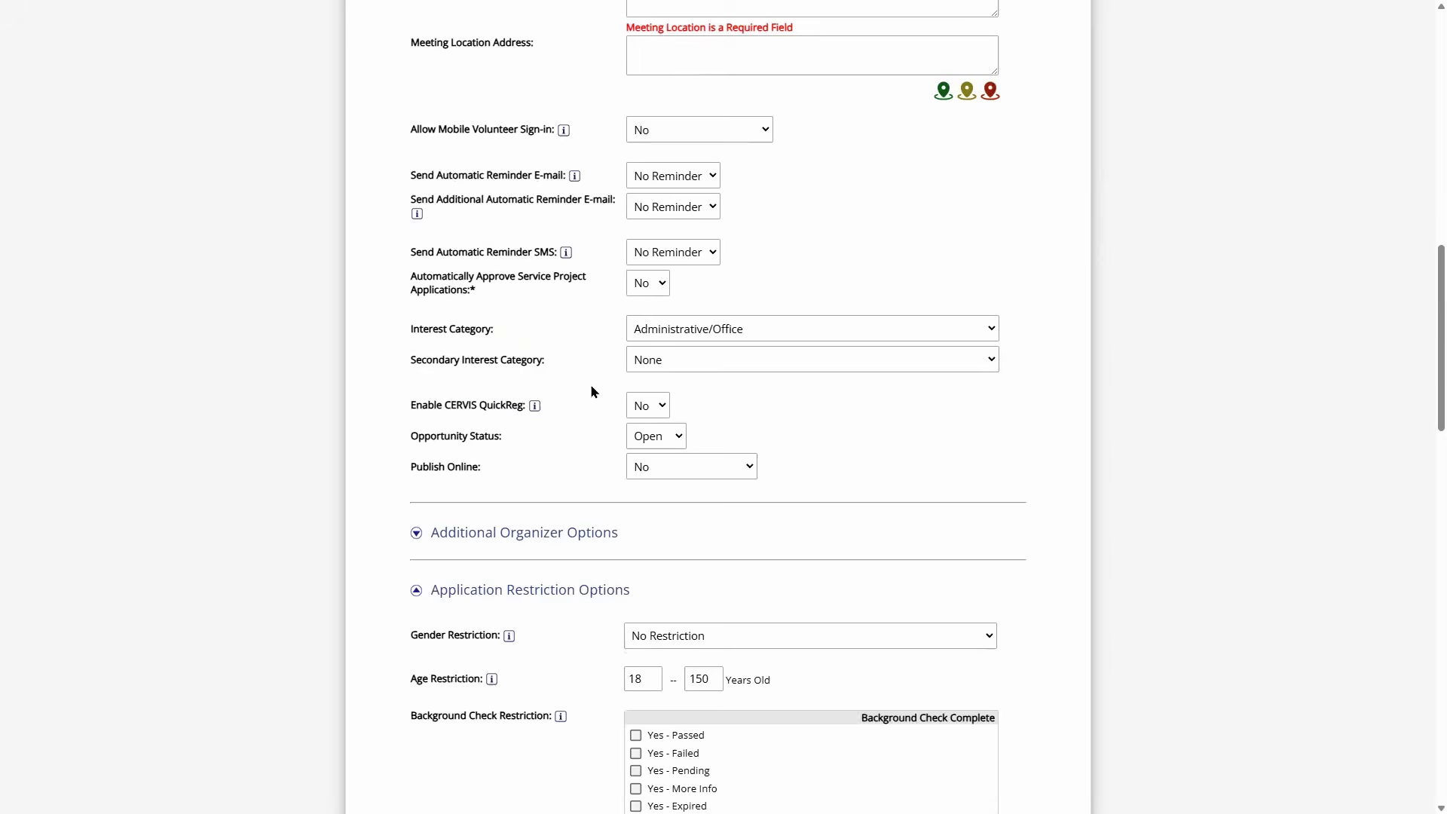
- Collapse the restriction settings and set Log Service Project Hours to On-site
left_click(601, 591)
scroll(596, 577, "up", 6)
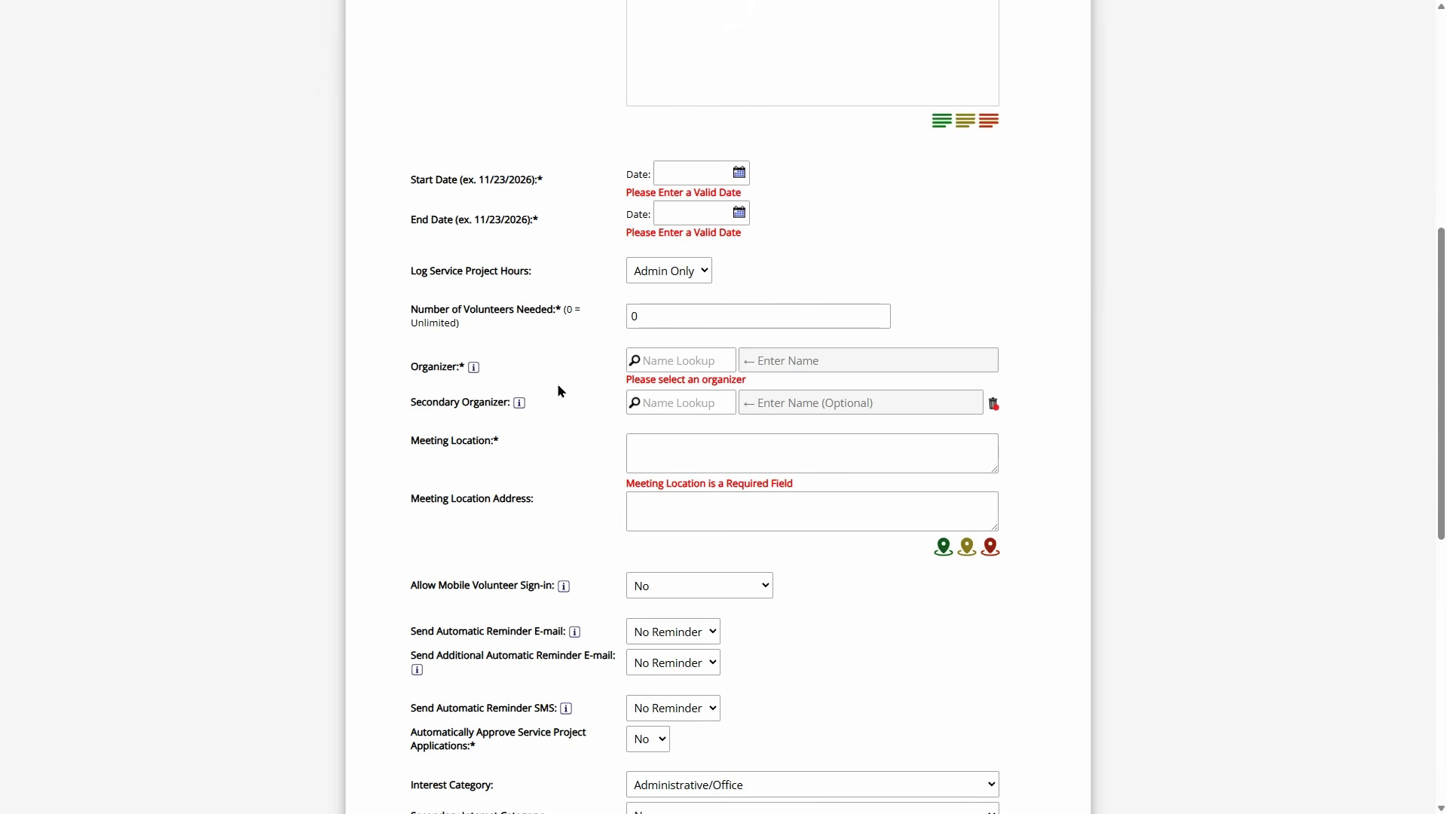
left_click_drag(427, 272, 543, 278)
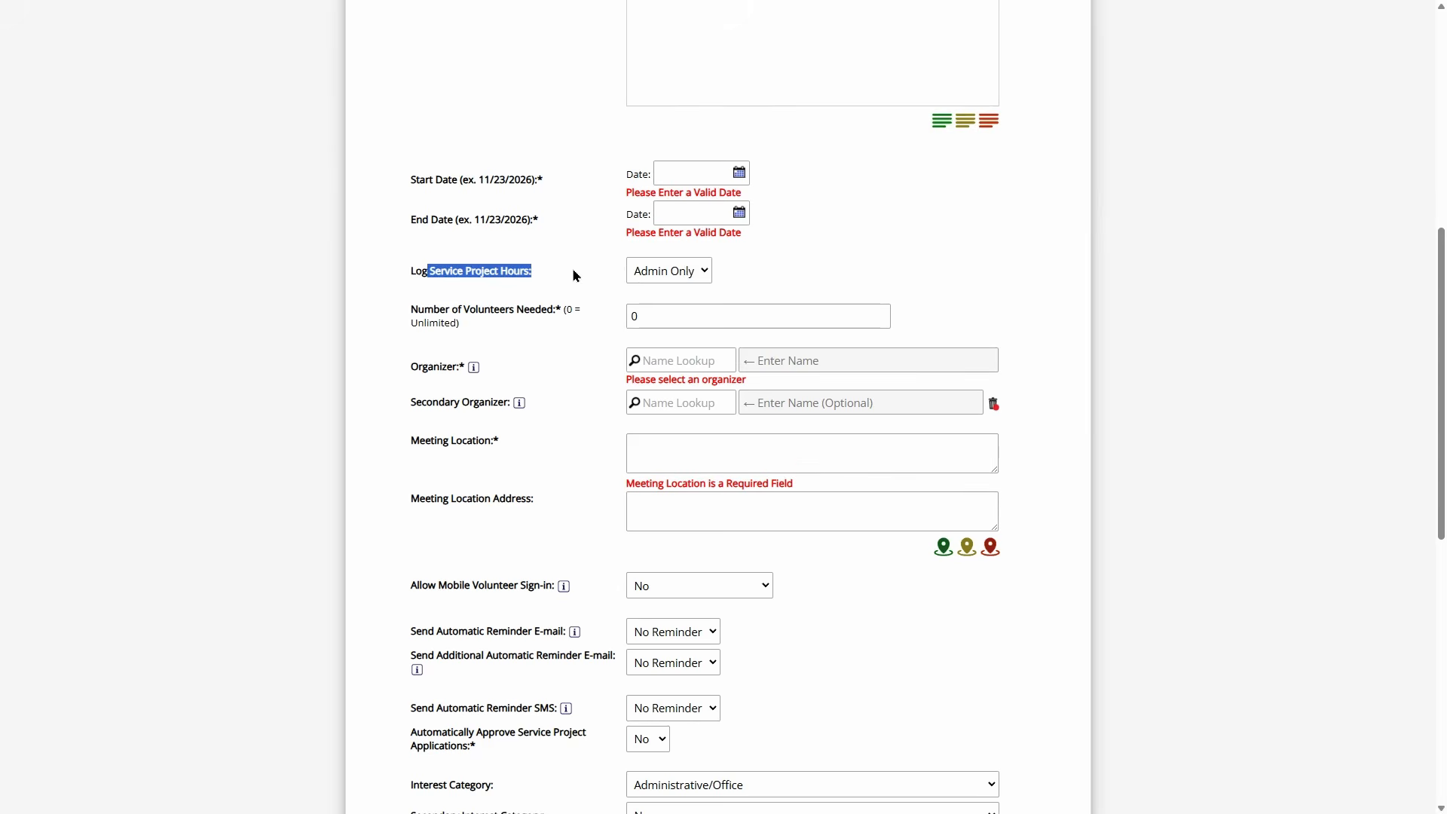
left_click(688, 270)
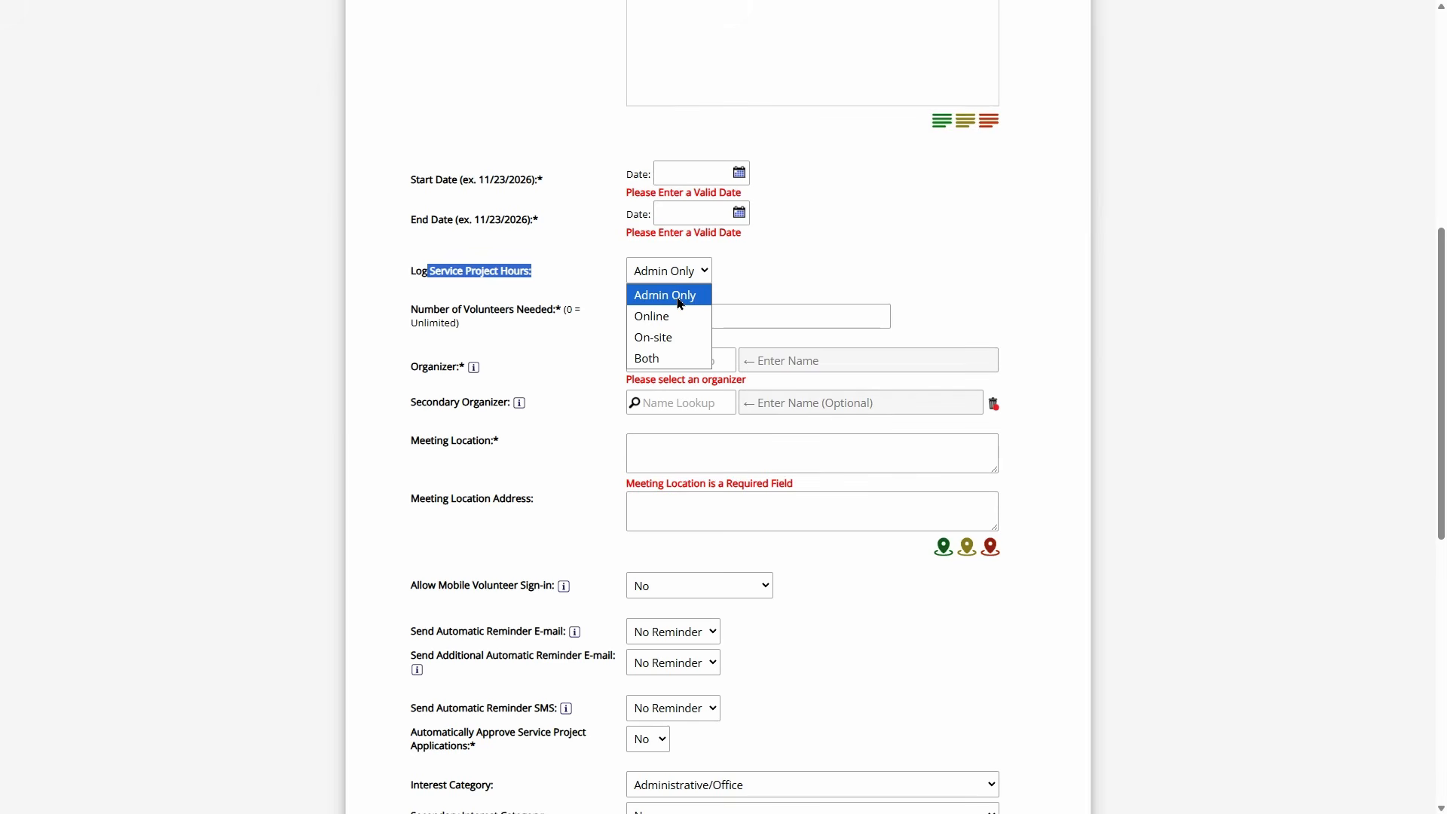
left_click(680, 299)
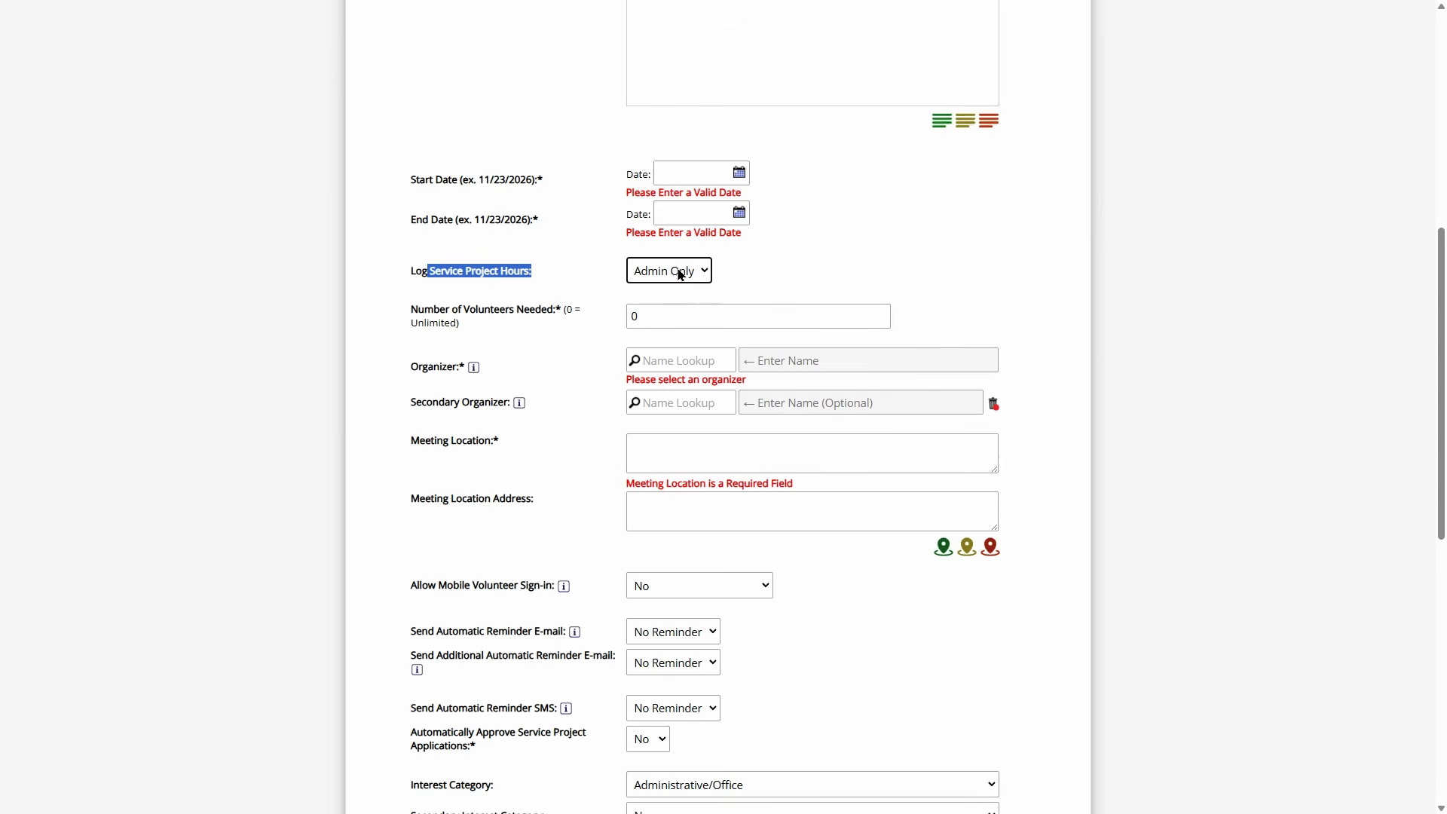
left_click(679, 273)
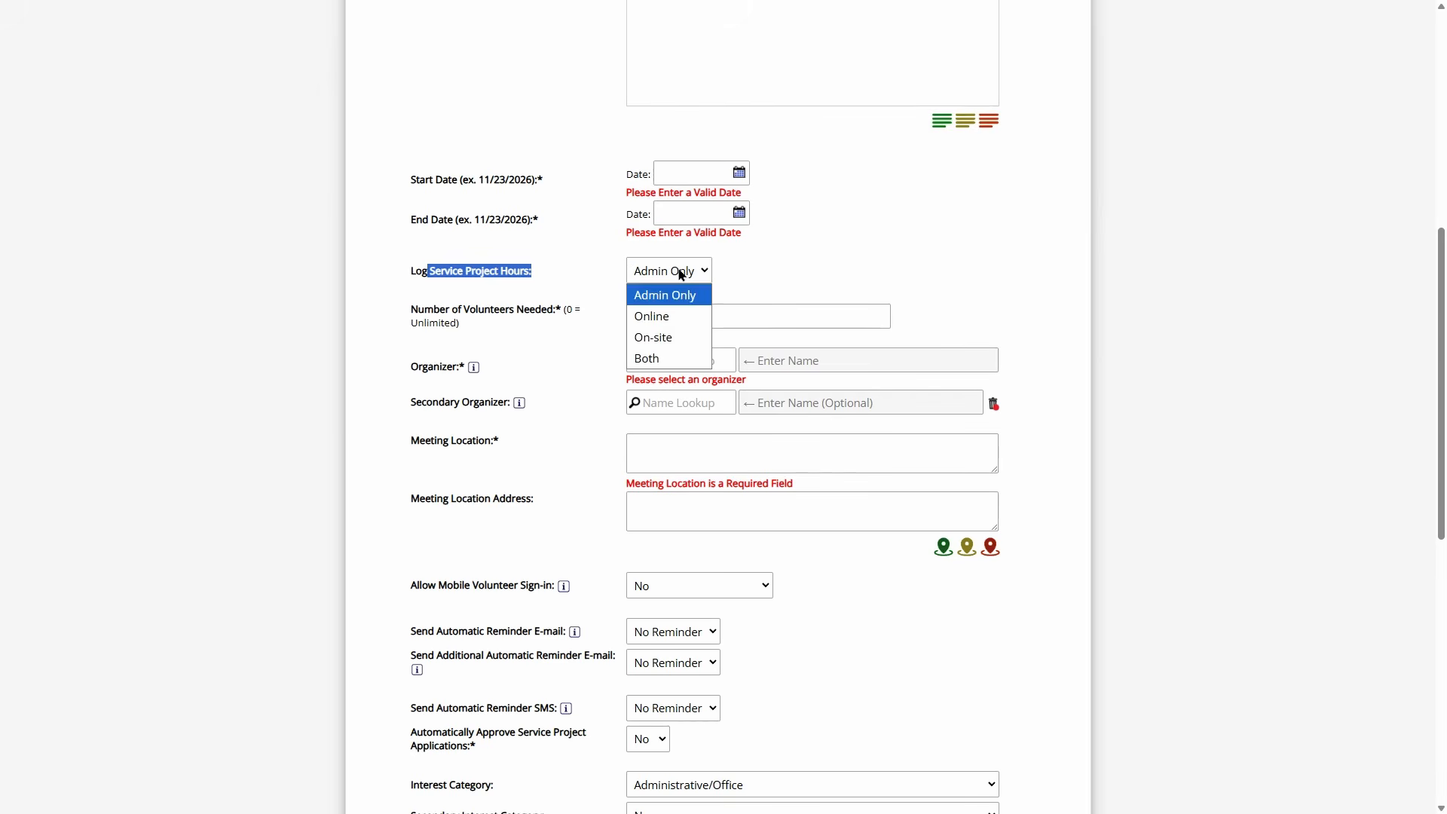
left_click(673, 320)
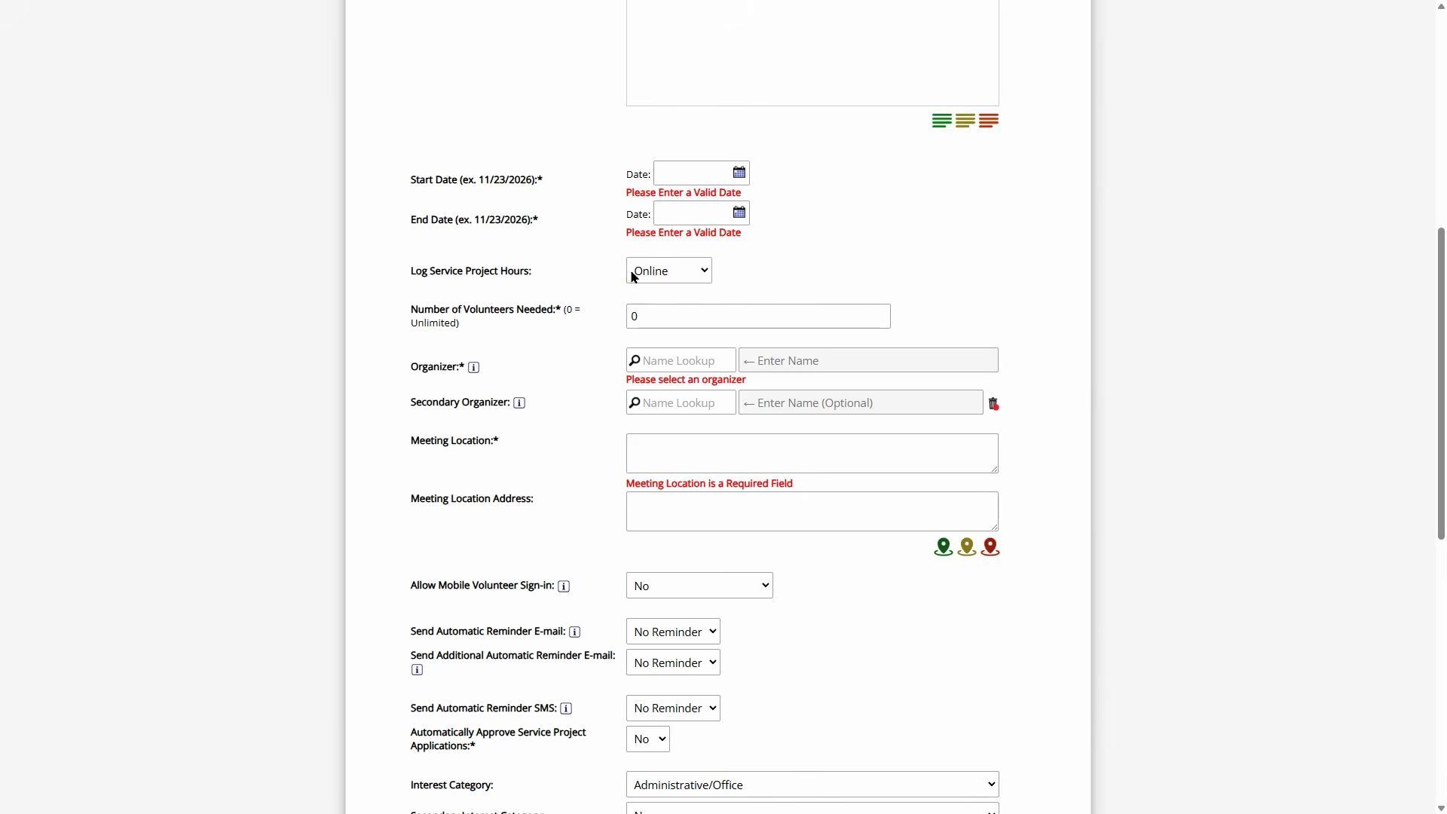
left_click(657, 271)
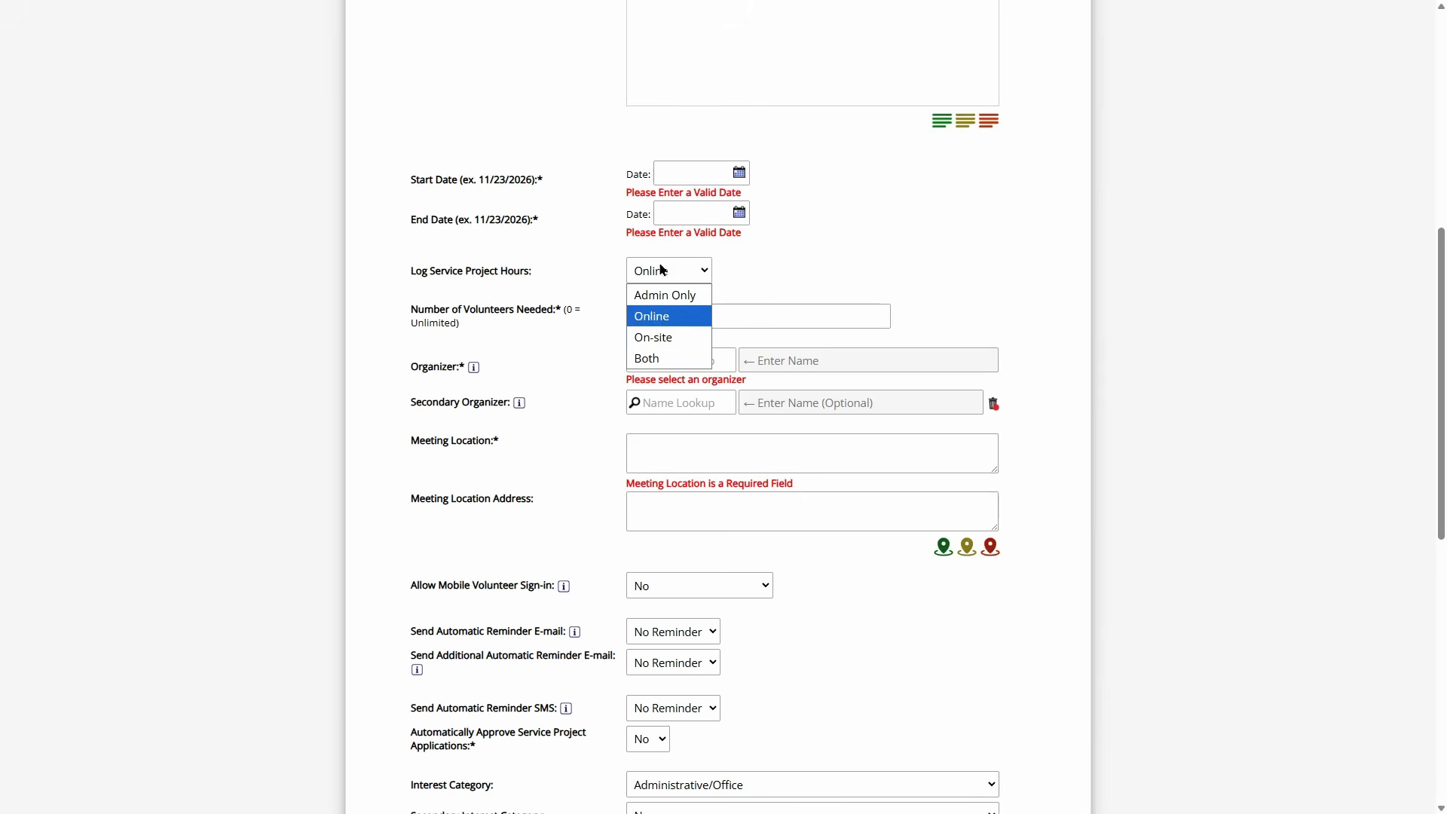
left_click(671, 346)
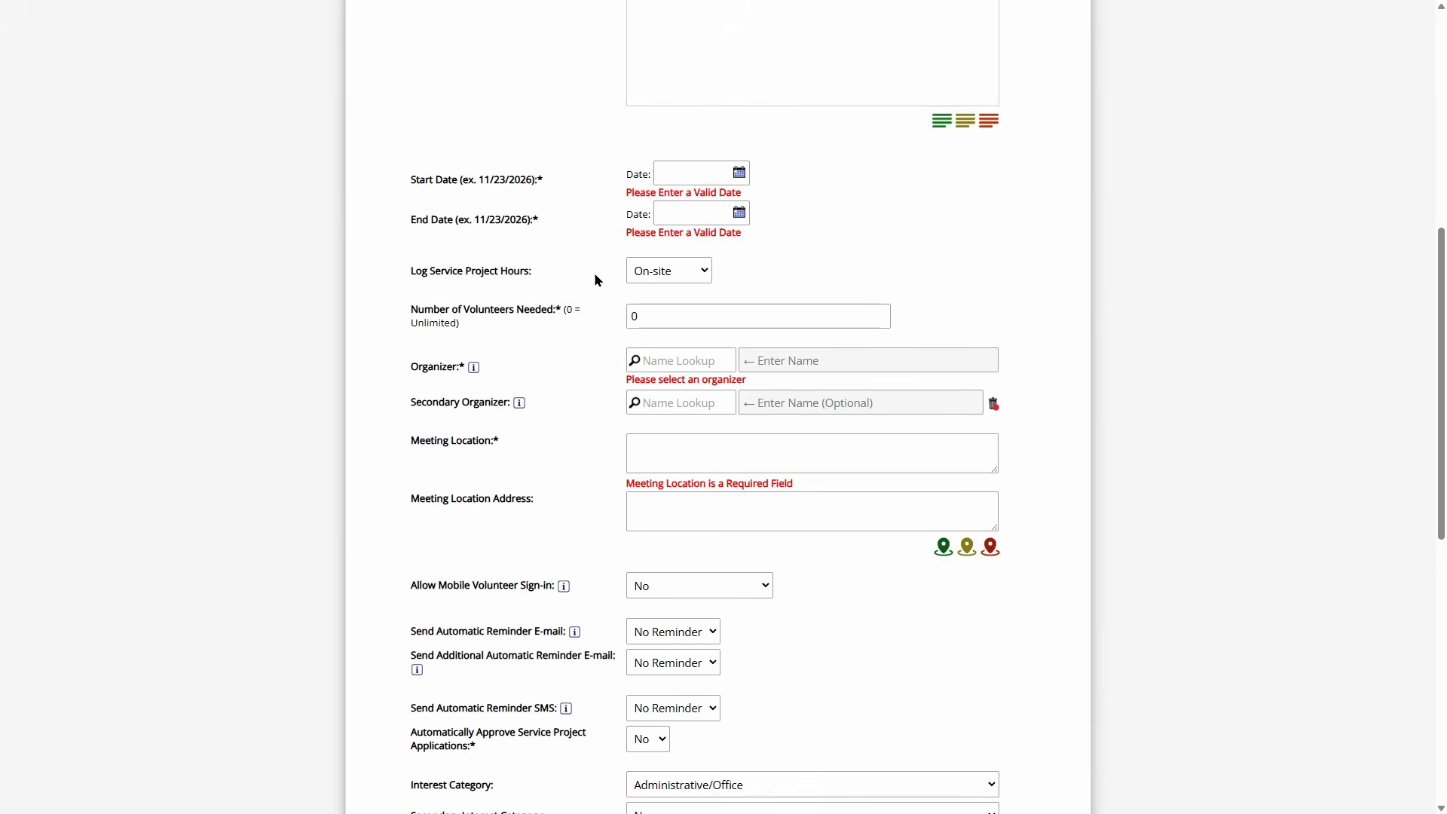
scroll(589, 283, "up", 7)
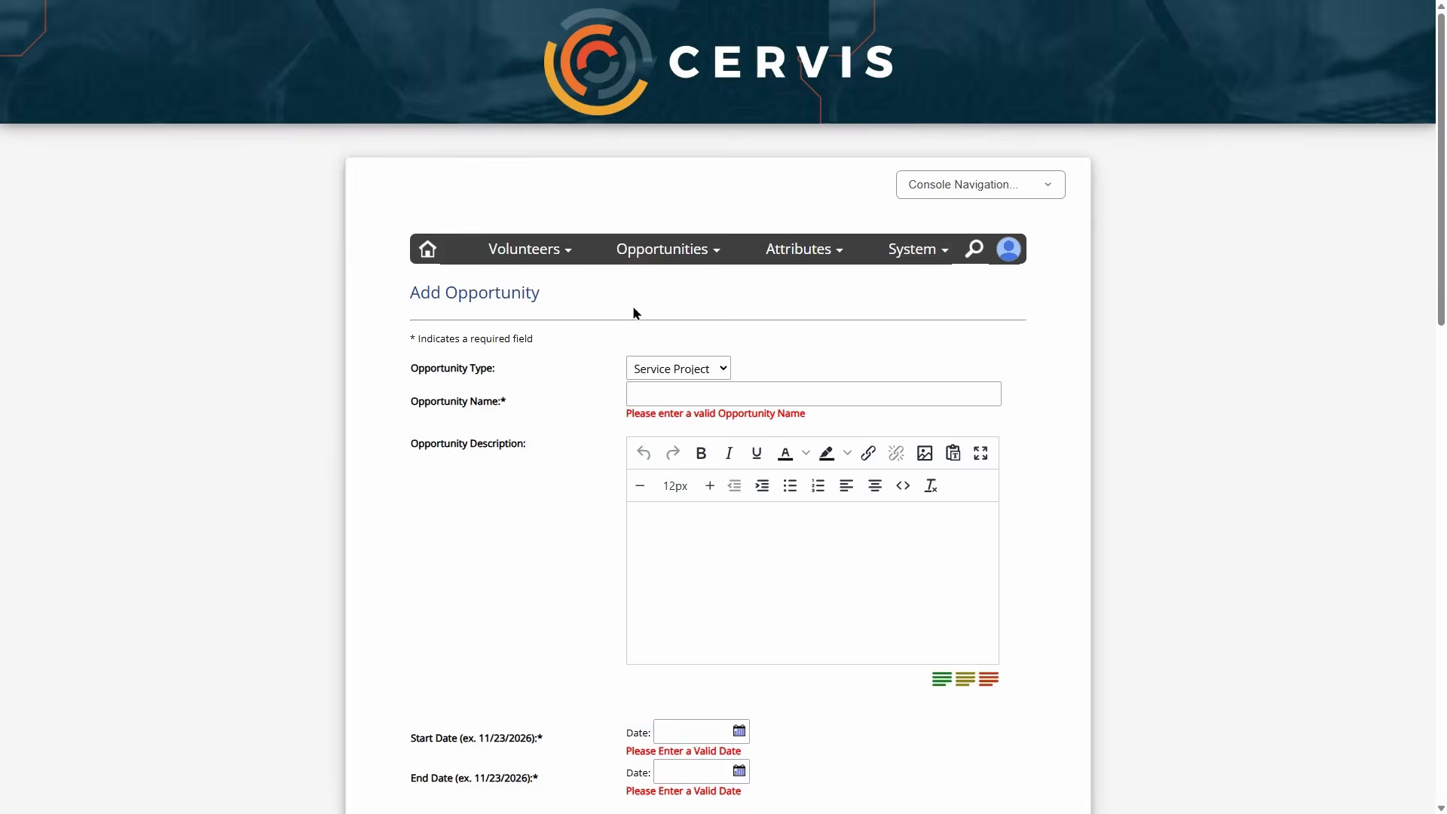
- Go back to the dashboard and start a new Service Project opportunity
left_click(426, 251)
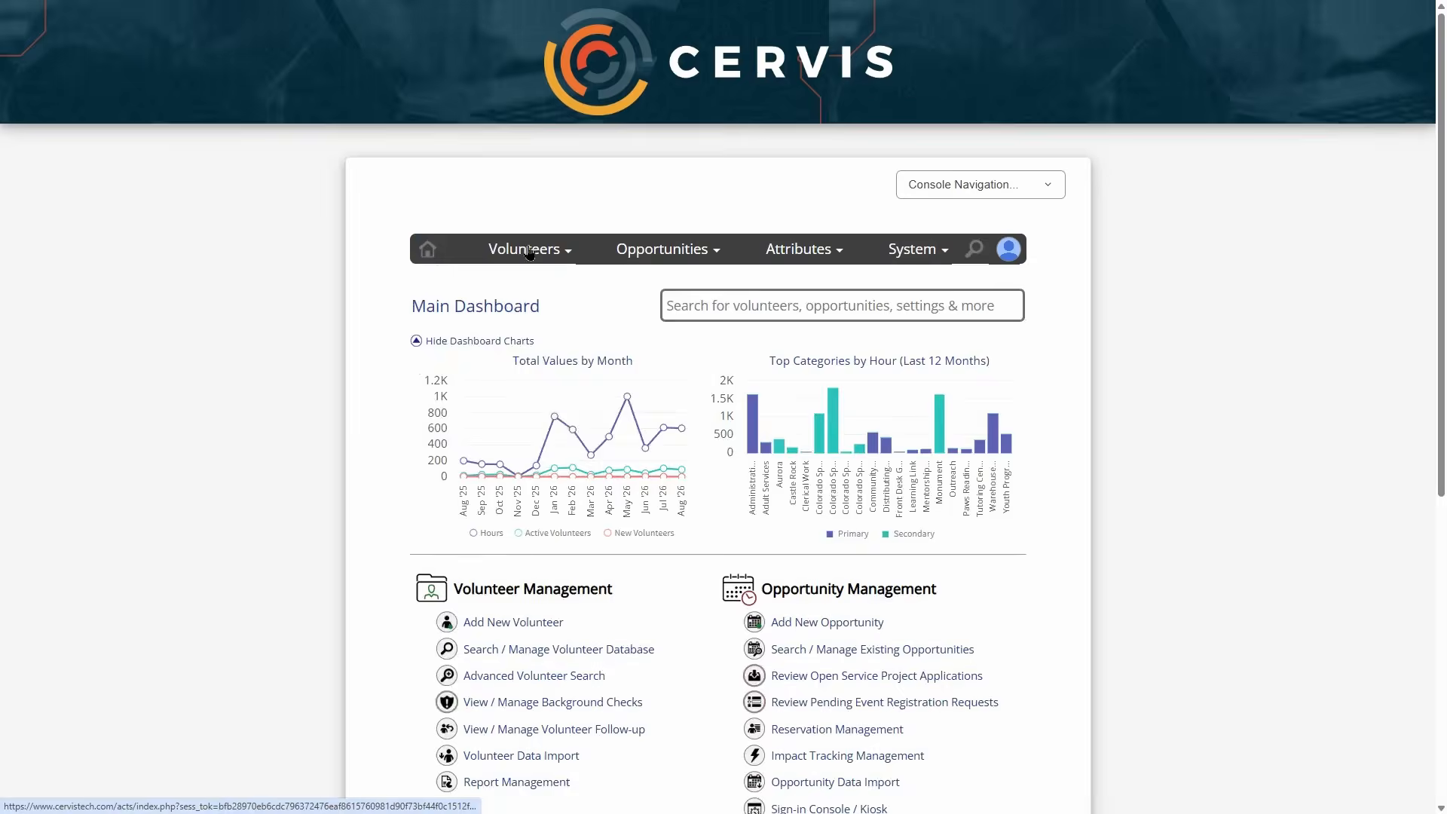
scroll(630, 282, "down", 5)
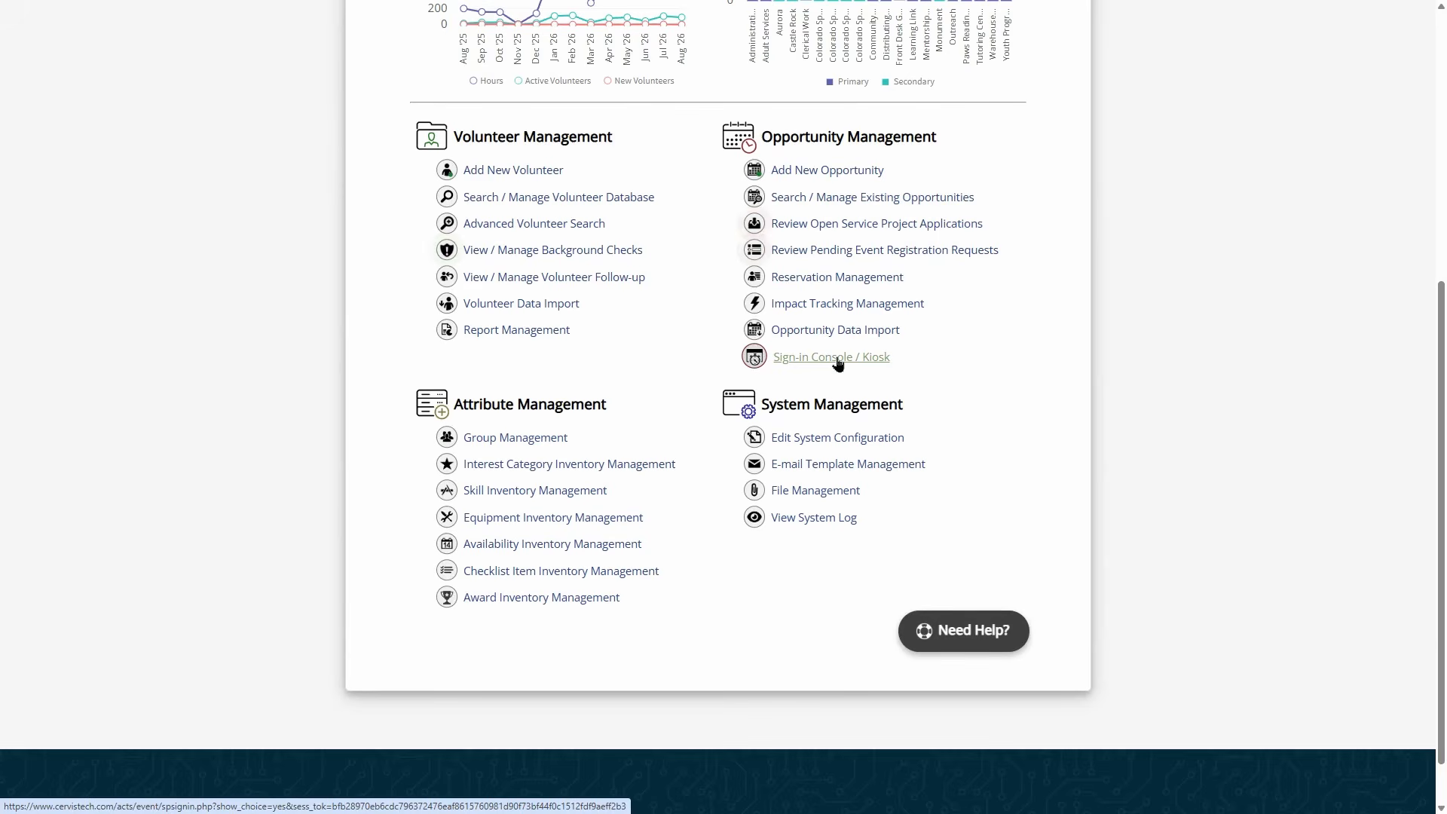
left_click(829, 170)
scroll(605, 269, "up", 5)
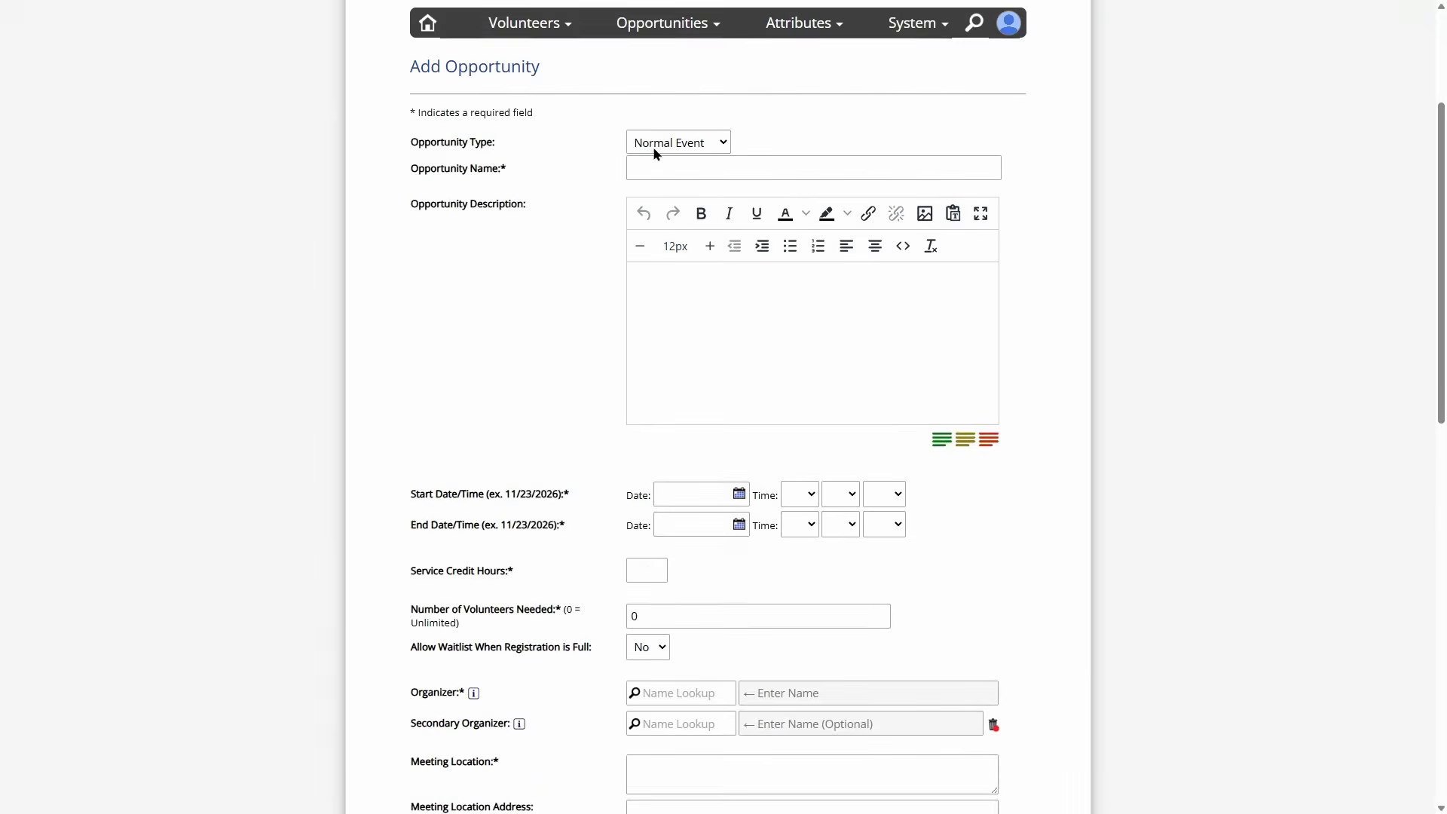
left_click(678, 142)
left_click(668, 206)
- Set Log Service Project Hours to On-site
scroll(567, 280, "down", 4)
left_click(673, 300)
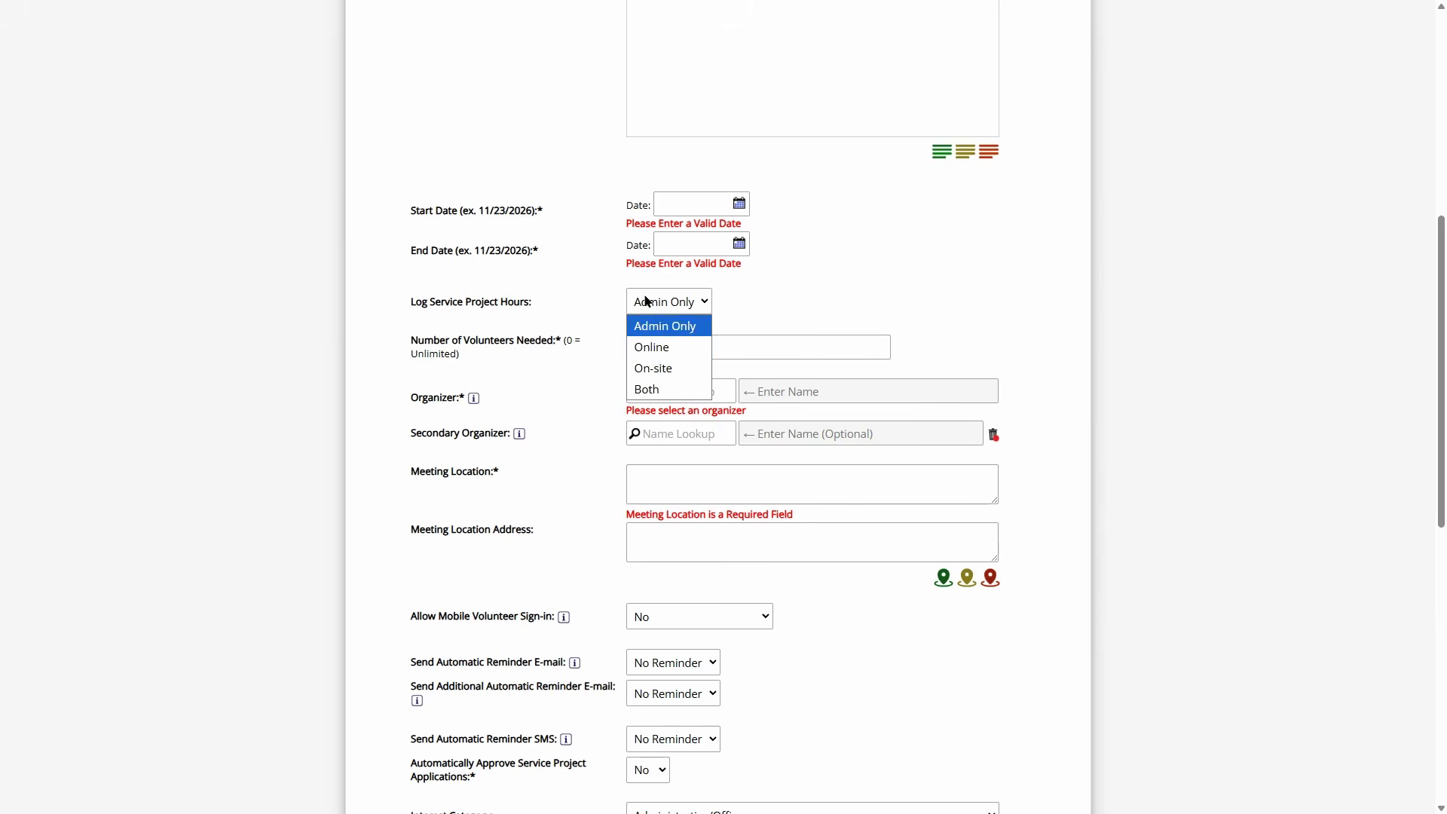
left_click(672, 377)
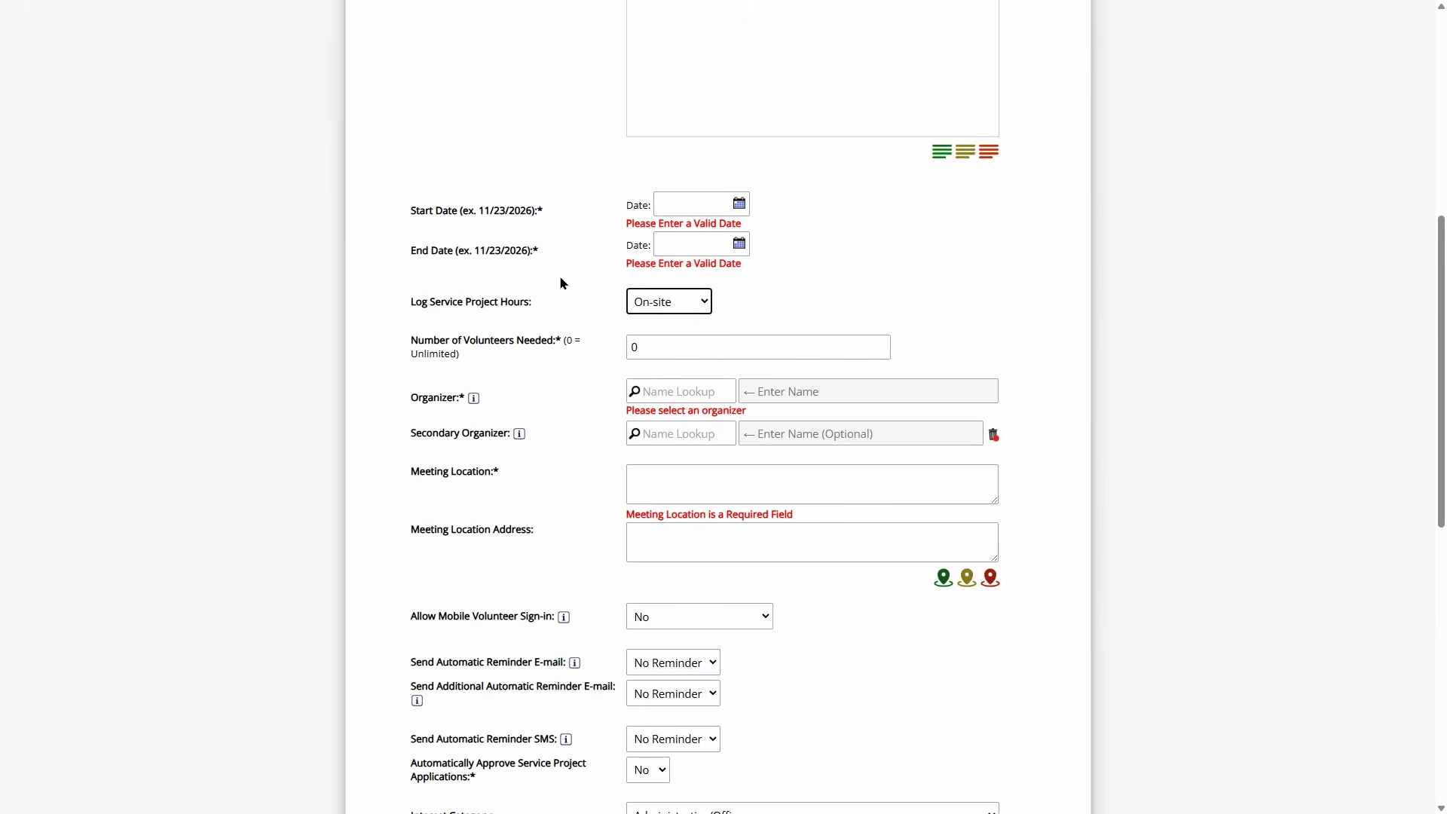
scroll(577, 314, "down", 3)
left_click_drag(439, 388, 533, 389)
left_click(539, 391)
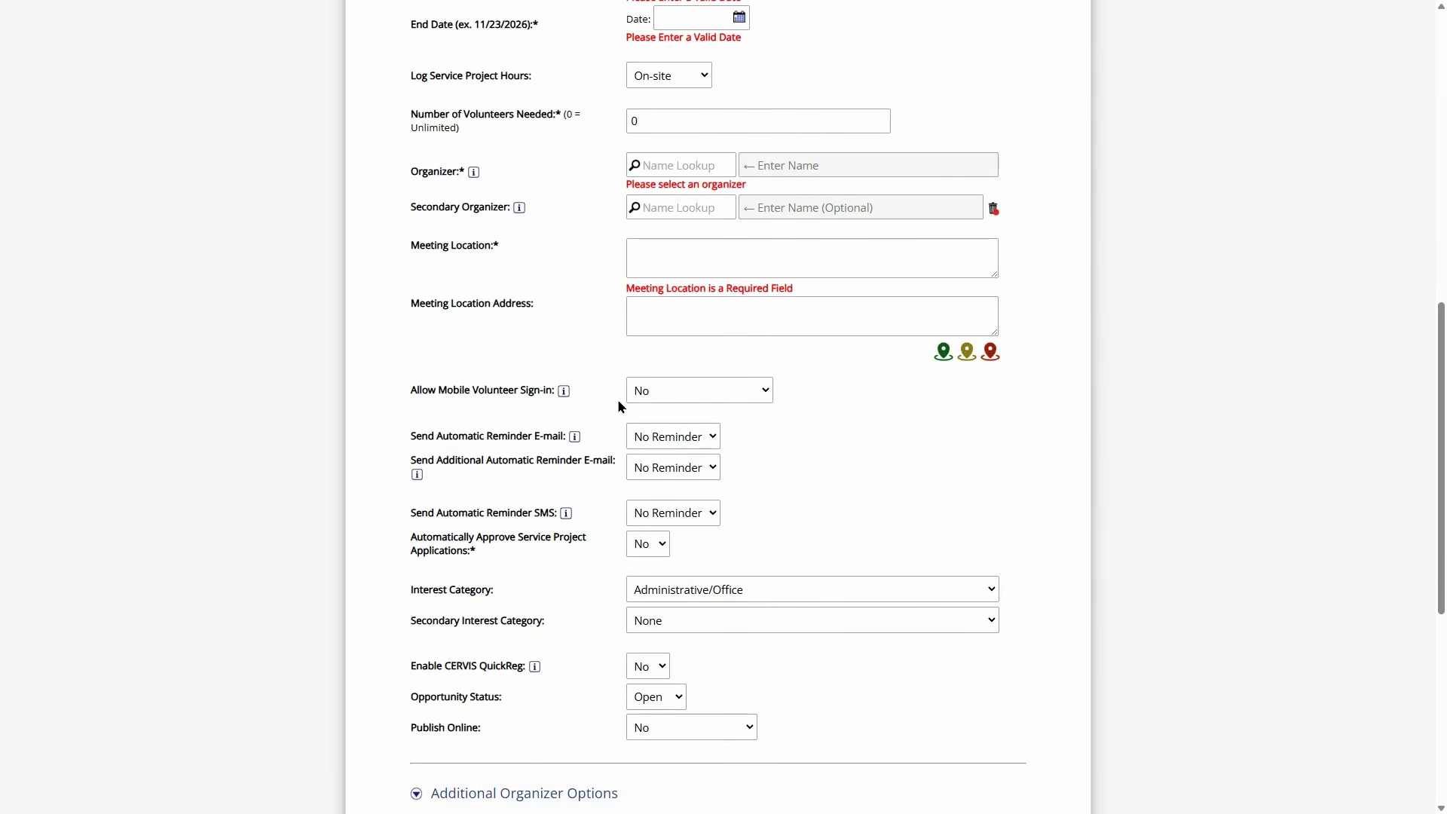
- Set Allow Mobile Volunteer Sign-in to 'Yes - within 0.5 mile'
left_click(666, 382)
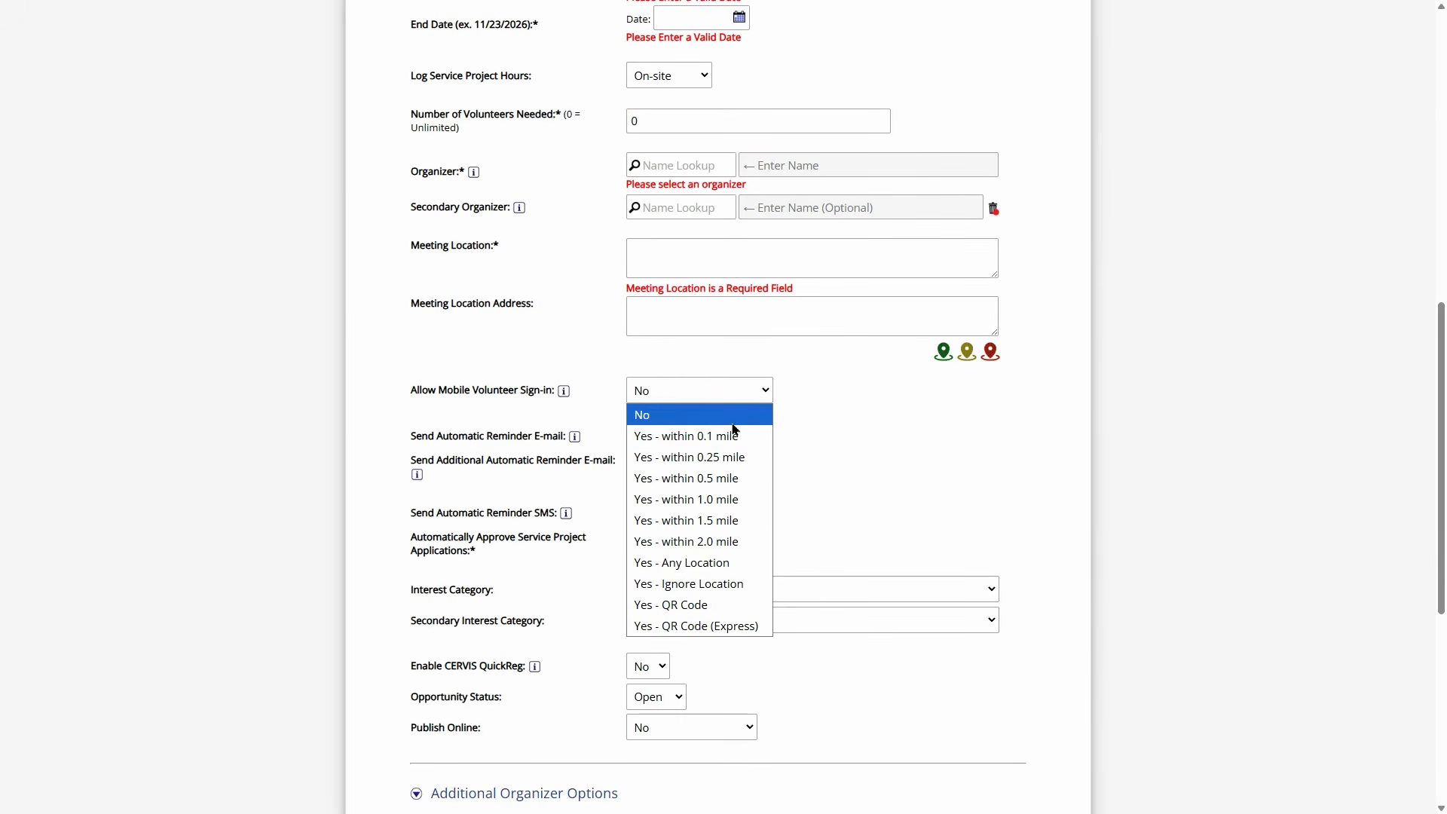
left_click(743, 482)
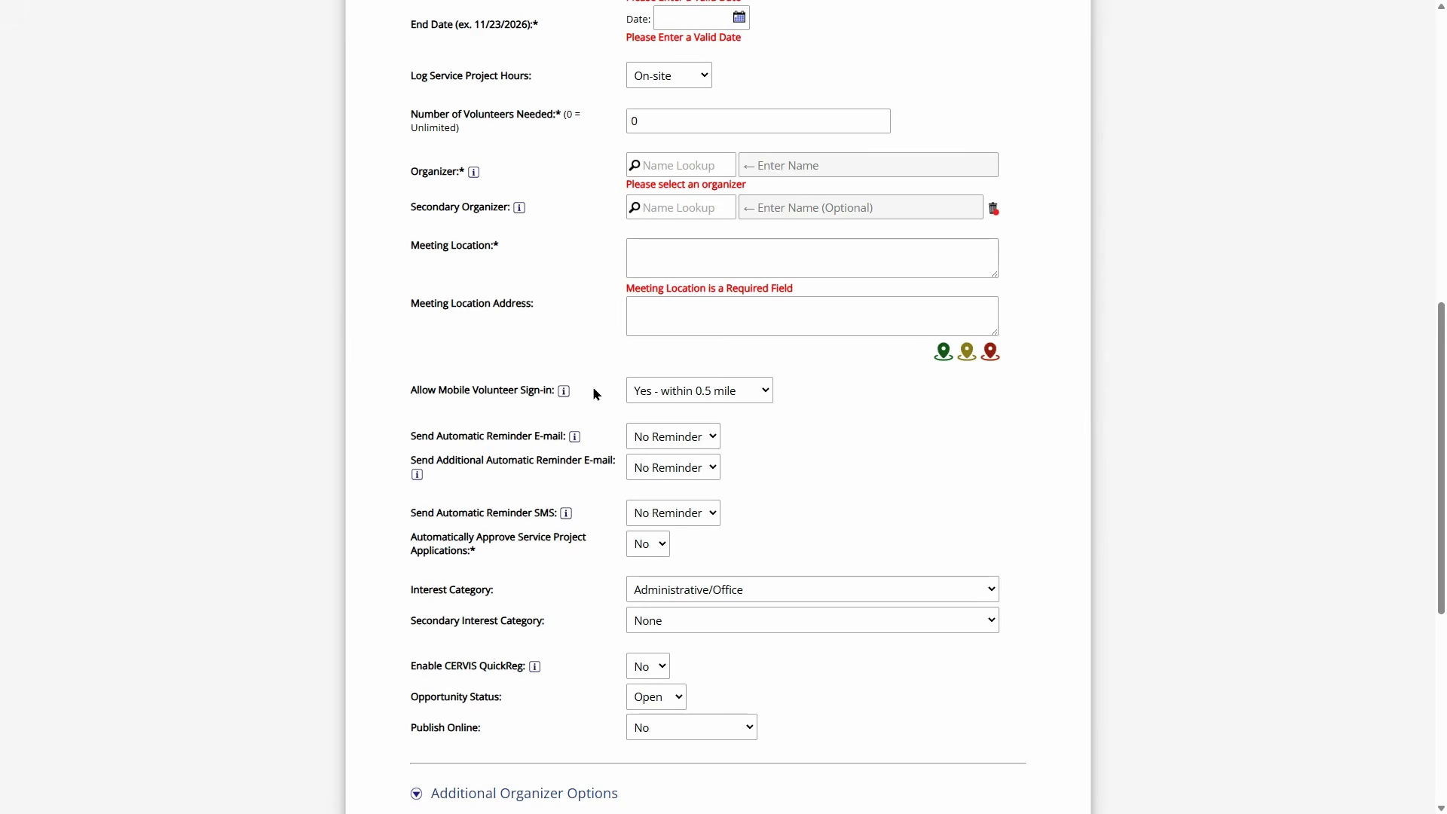
scroll(609, 284, "up", 3)
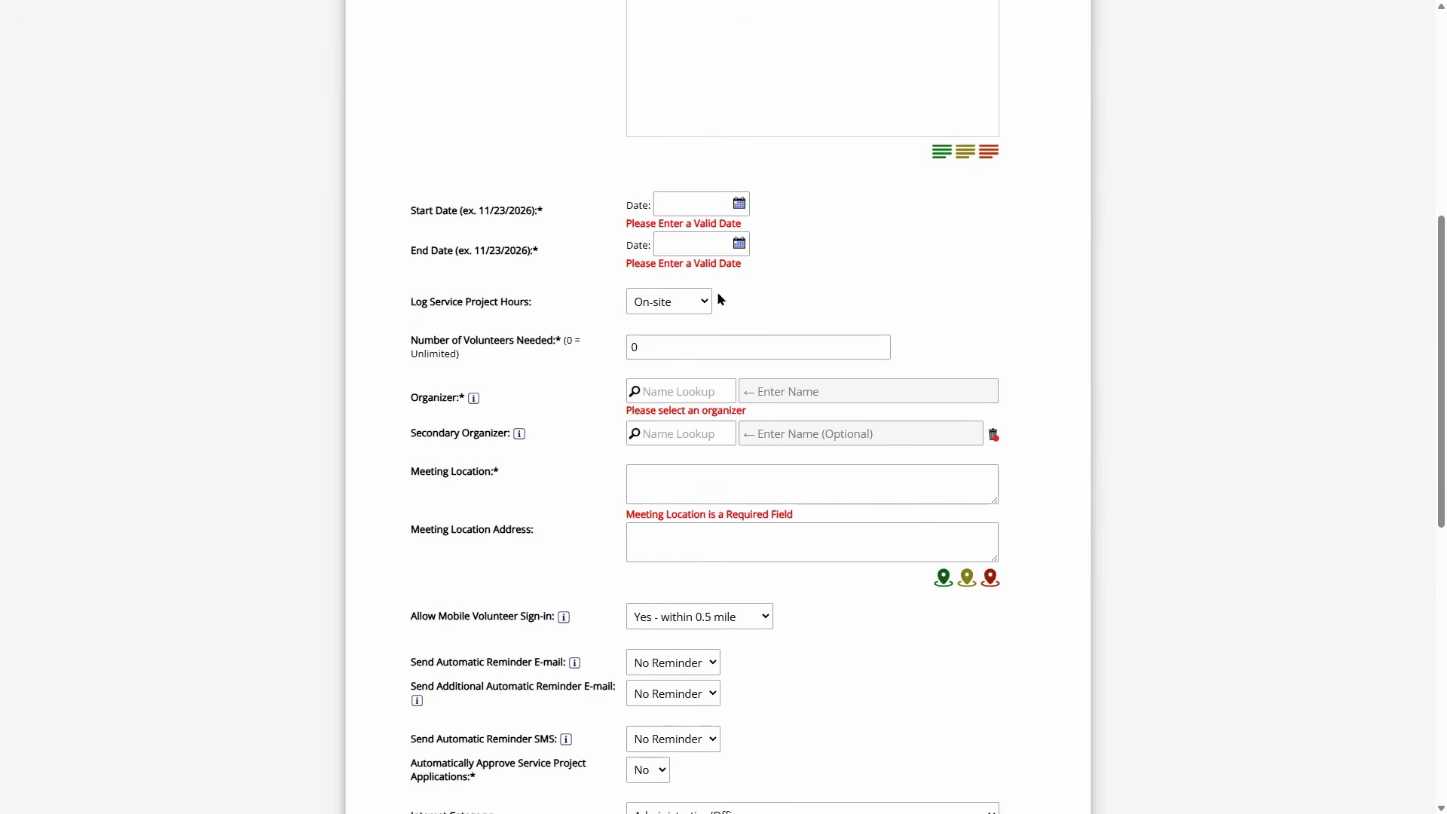
- Expand Advanced Options and change Default Kiosk Credit Hours from 0.00 to 3.25
left_click_drag(495, 301, 568, 299)
left_click(570, 300)
scroll(632, 294, "up", 6)
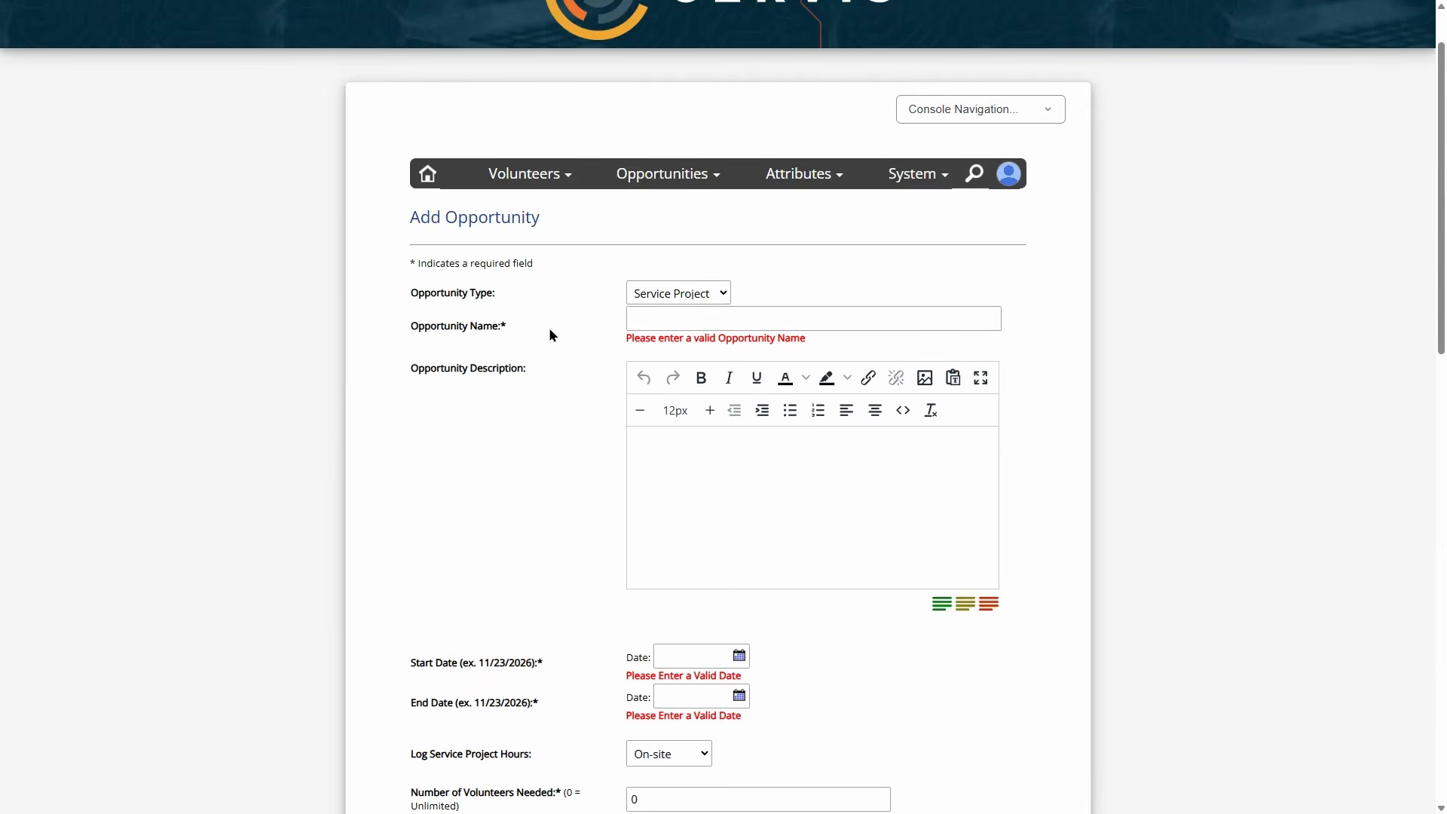
scroll(554, 305, "down", 15)
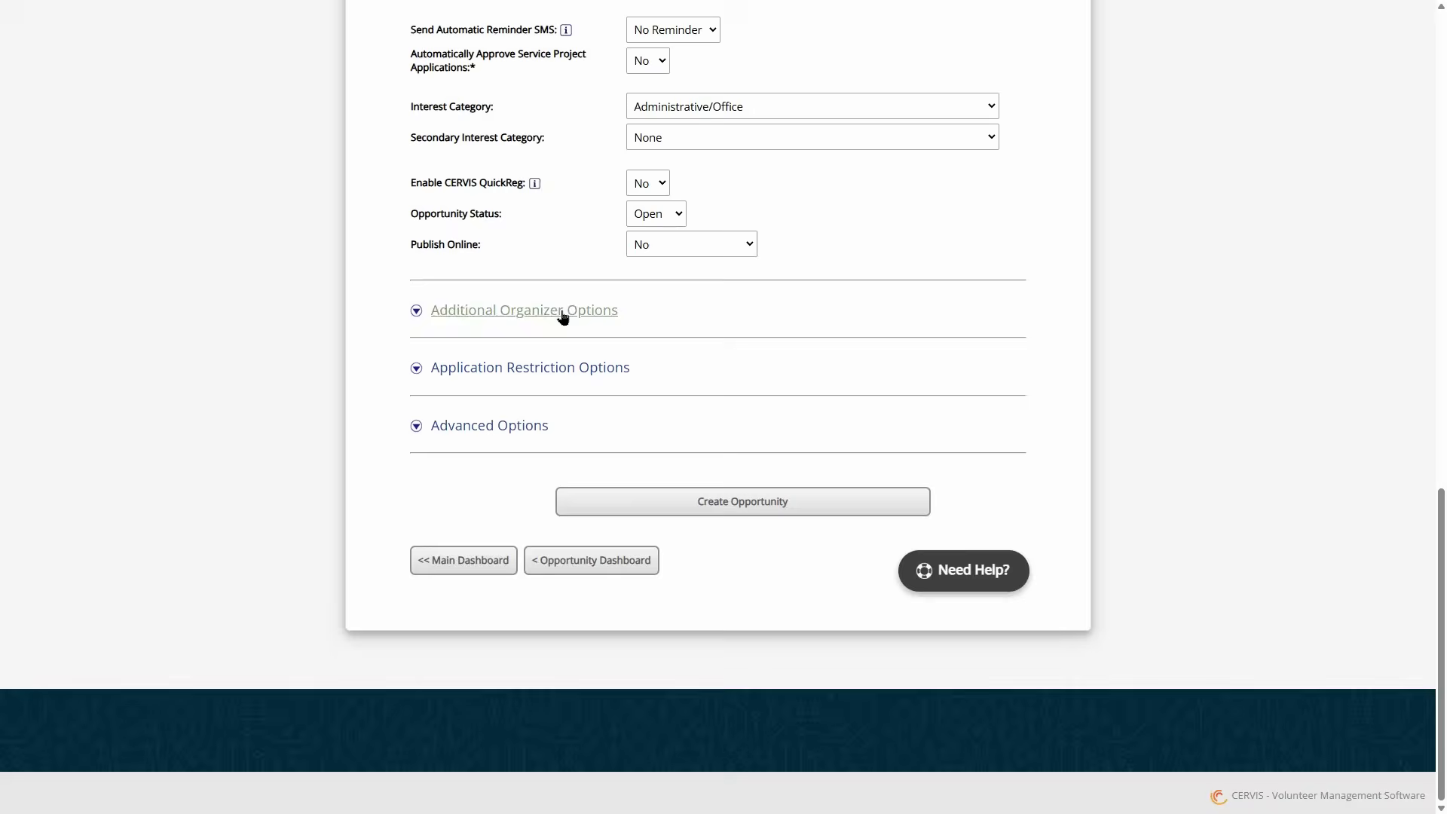
left_click(507, 428)
scroll(570, 401, "down", 12)
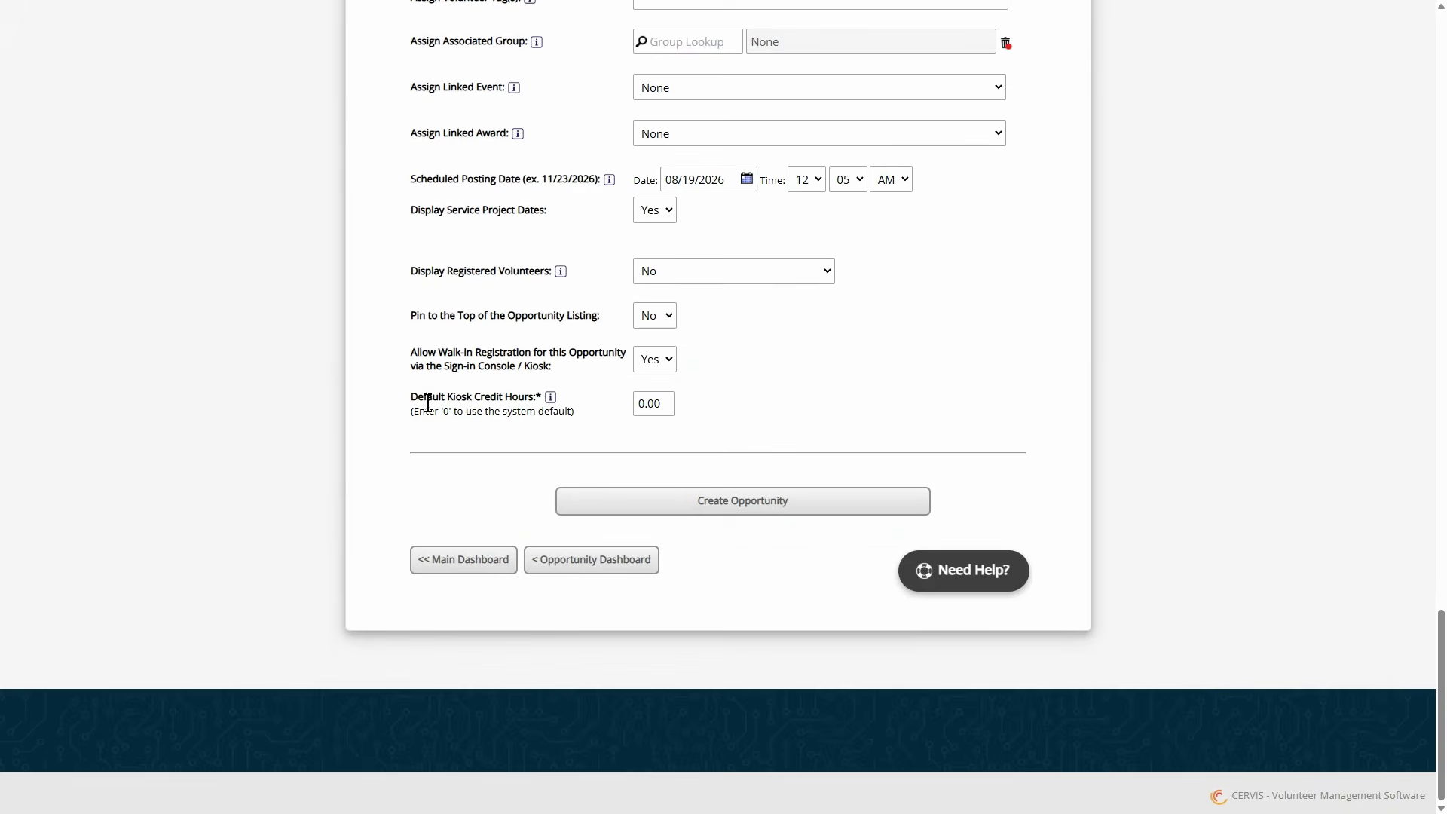
left_click_drag(422, 400, 518, 399)
left_click(575, 408)
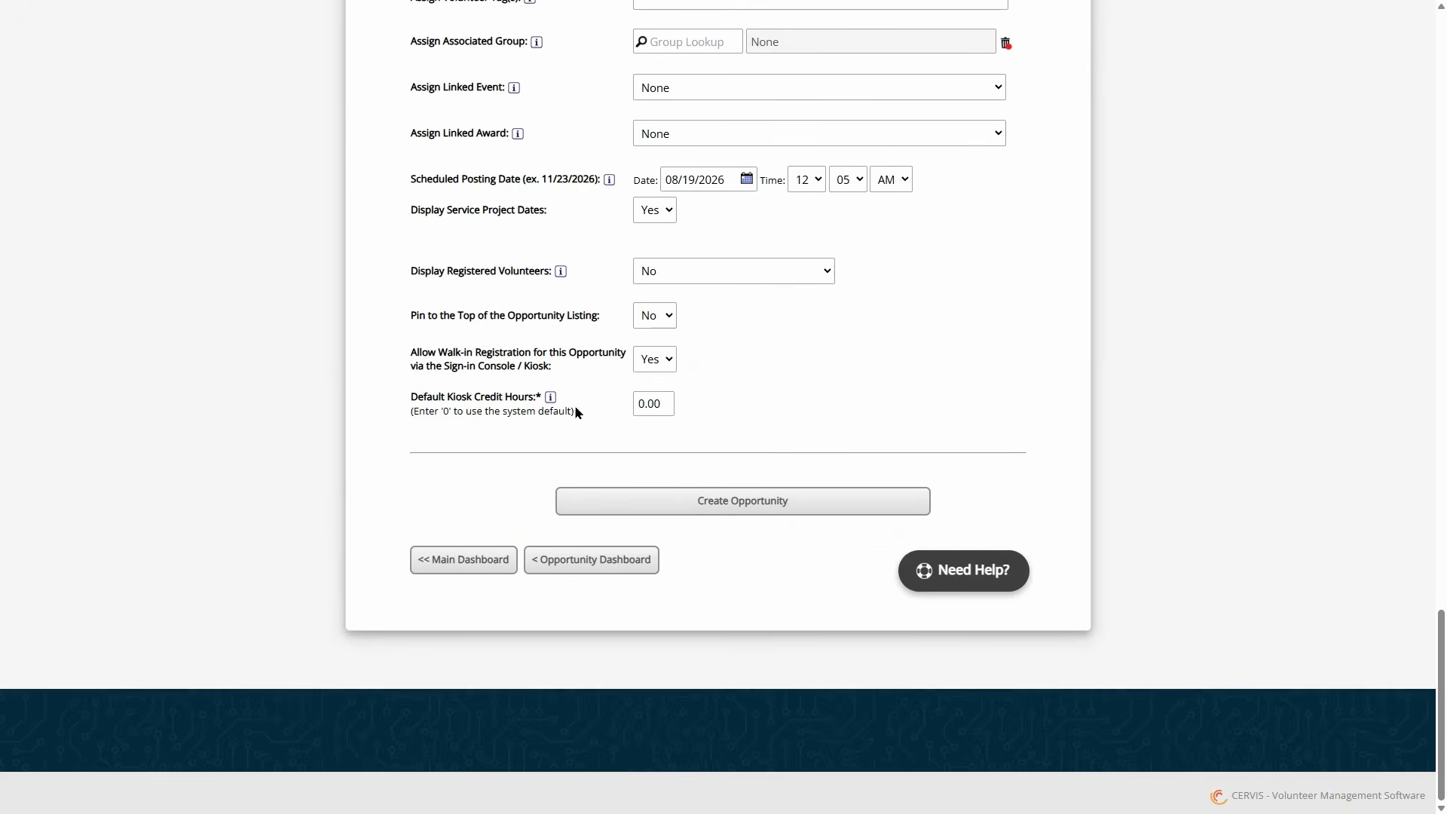
left_click(660, 409)
type("3.25")
left_click_drag(669, 410, 629, 409)
left_click(773, 398)
- Change Log Service Project Hours from On-site to Both, then bring up the account menu
scroll(709, 413, "up", 15)
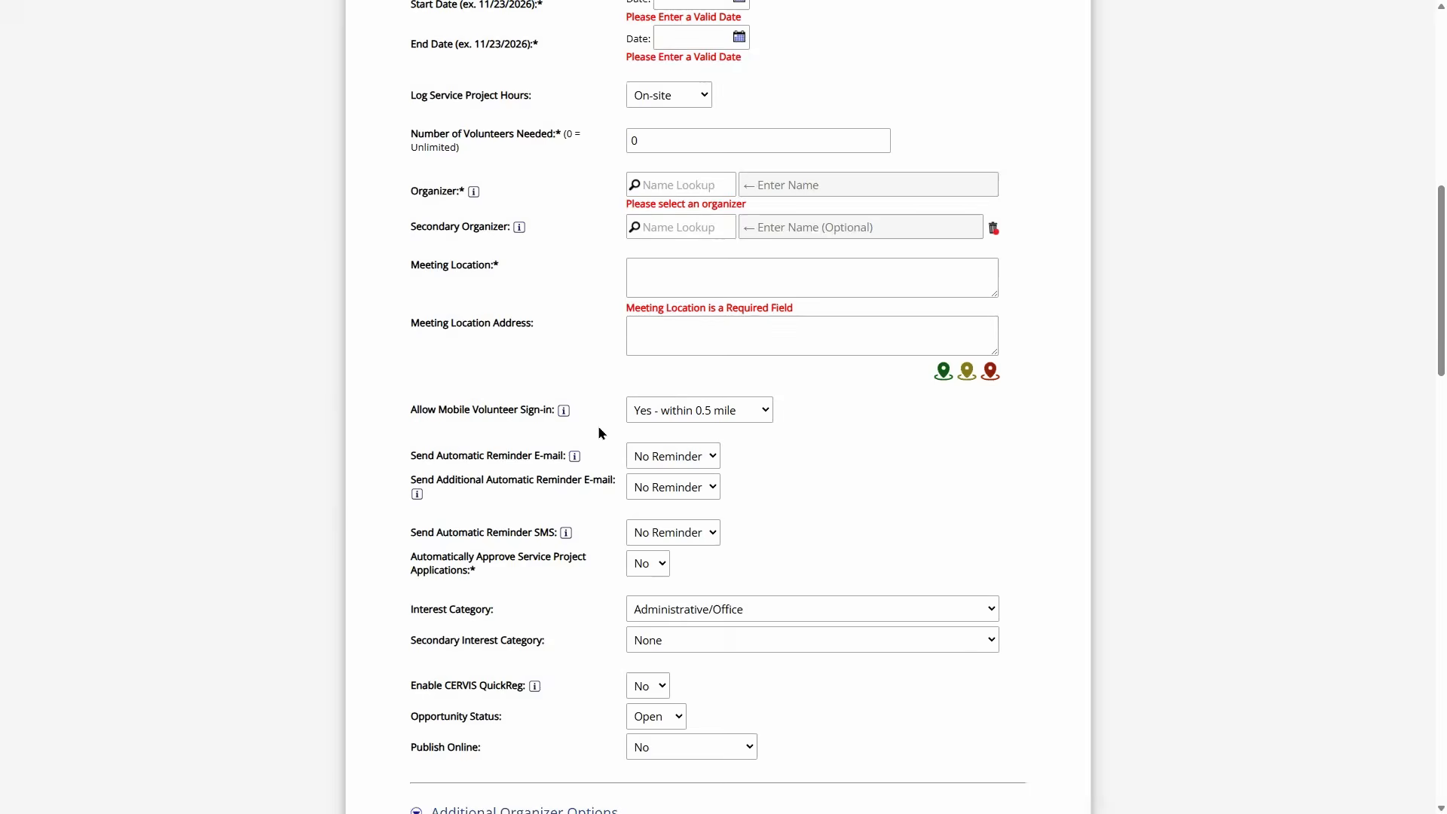
scroll(592, 422, "up", 3)
left_click_drag(470, 321, 603, 325)
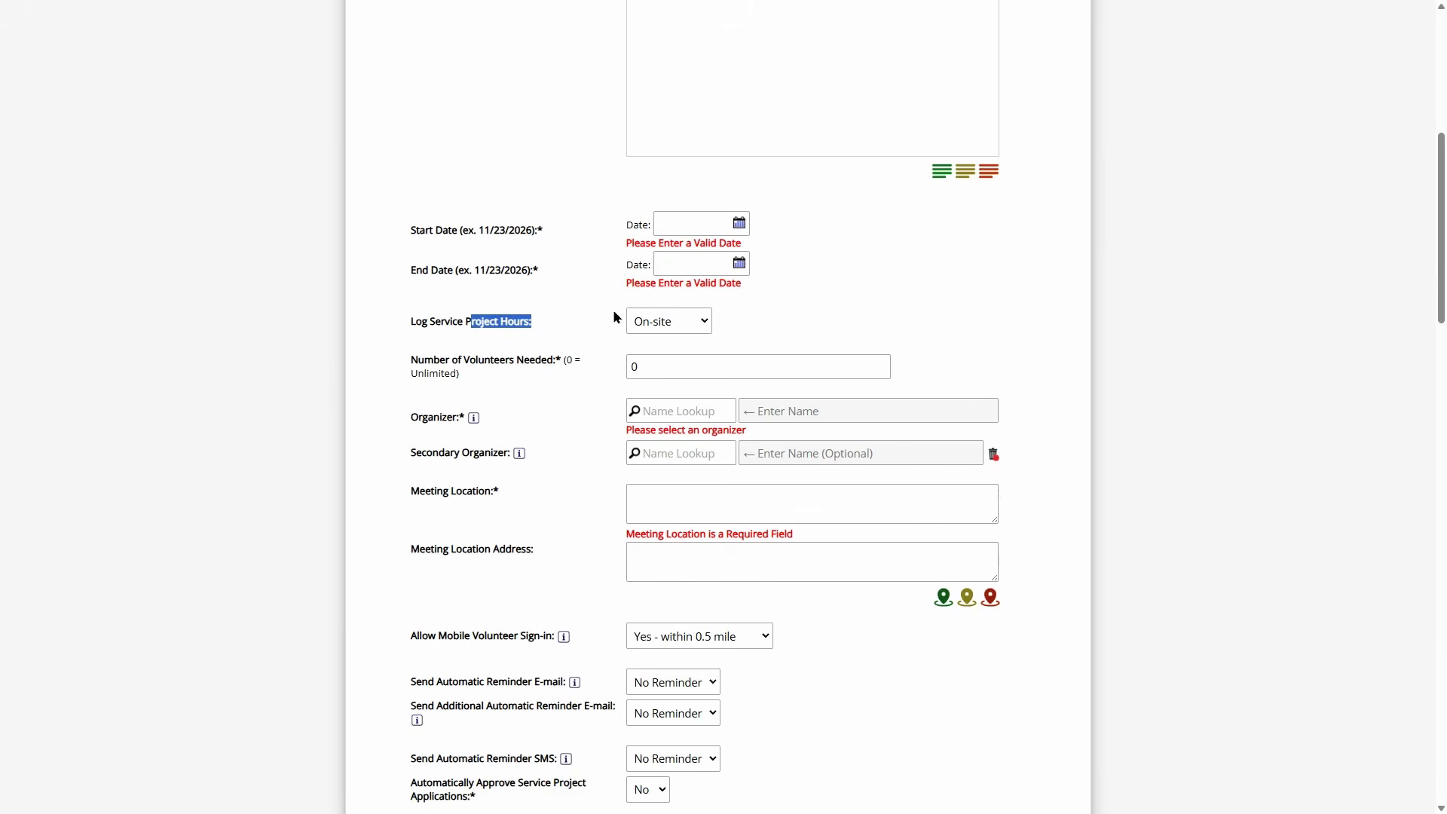
left_click(667, 323)
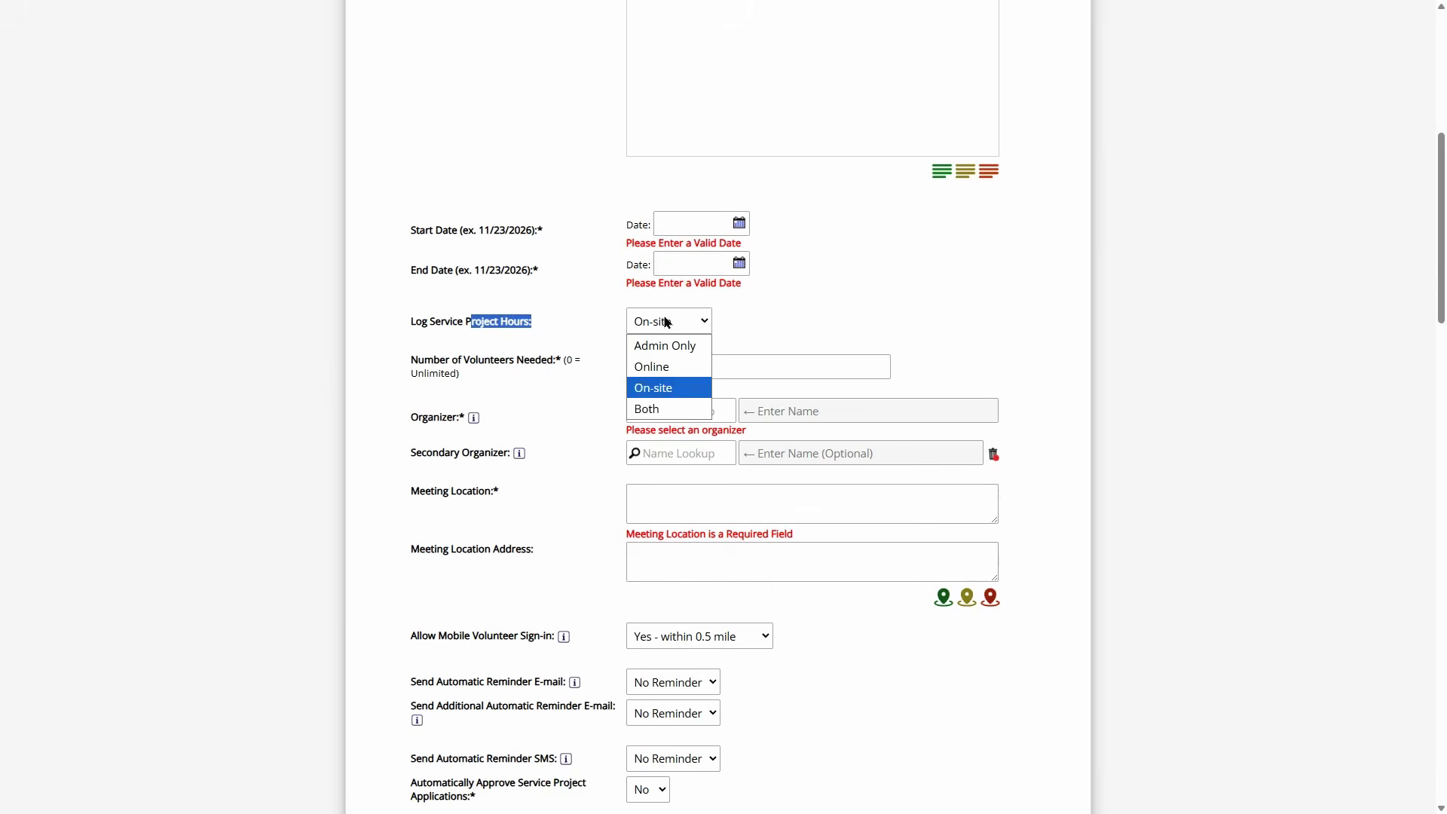
left_click(656, 411)
left_click(582, 315)
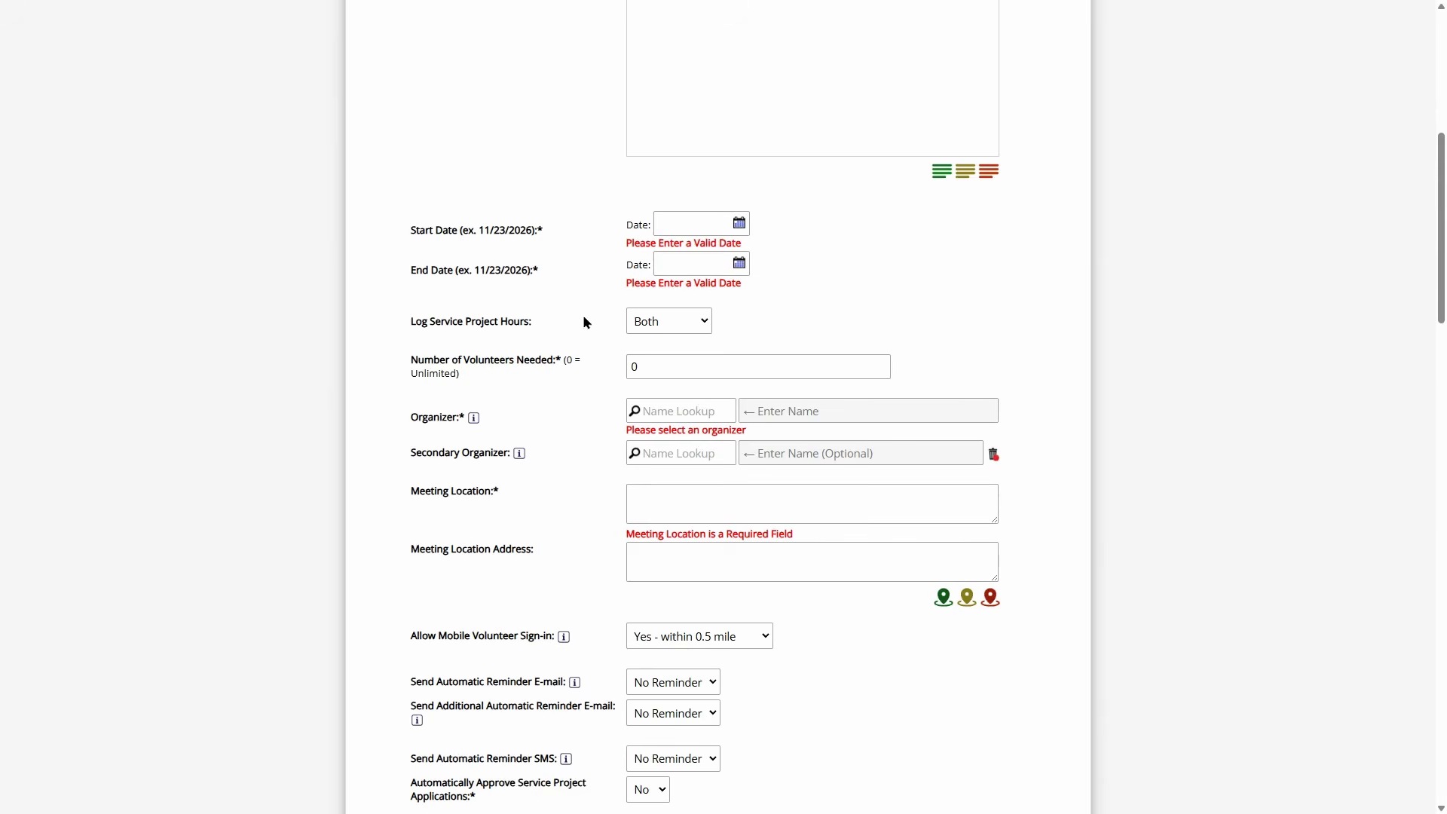
left_click(692, 325)
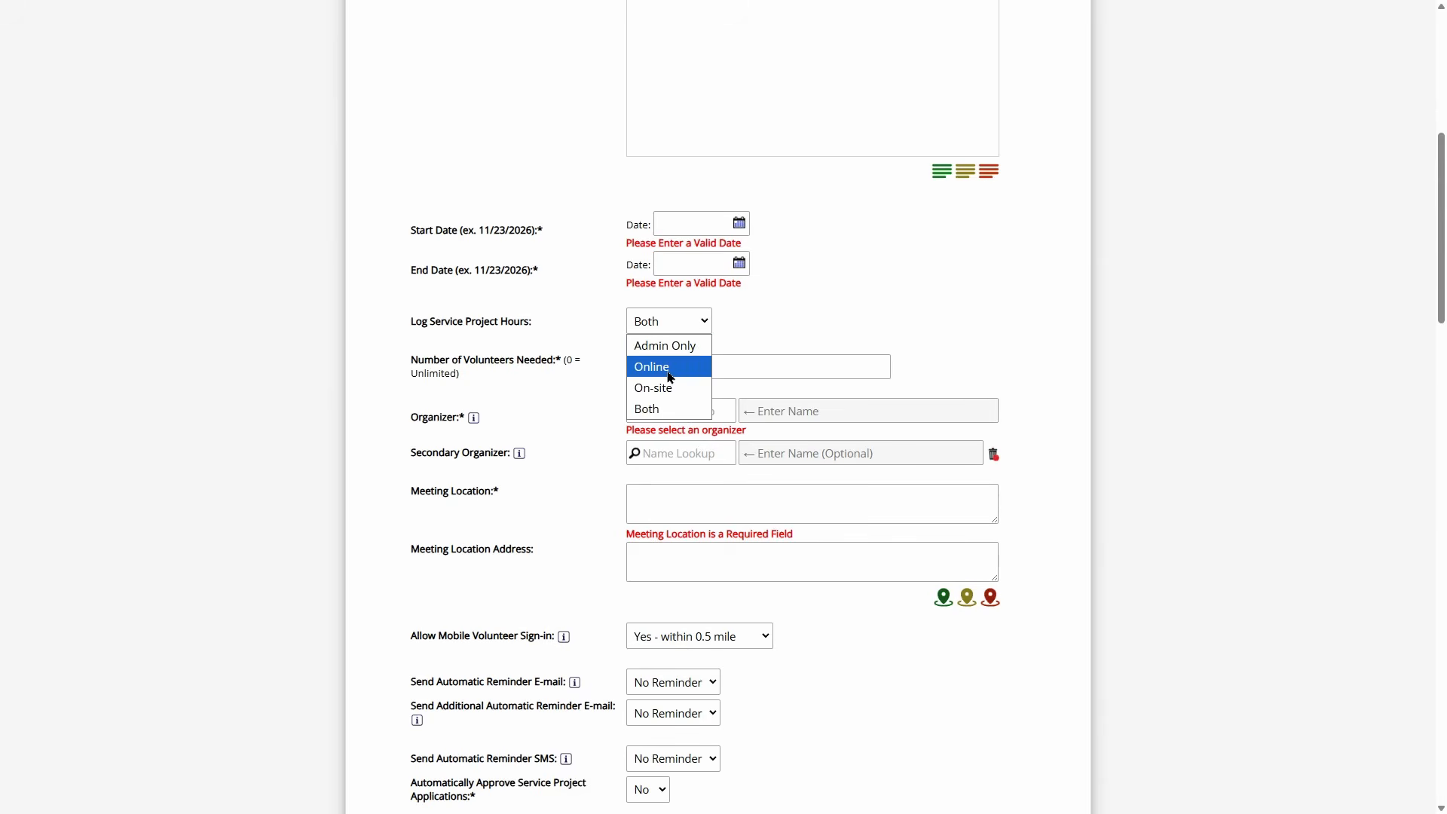
left_click(574, 323)
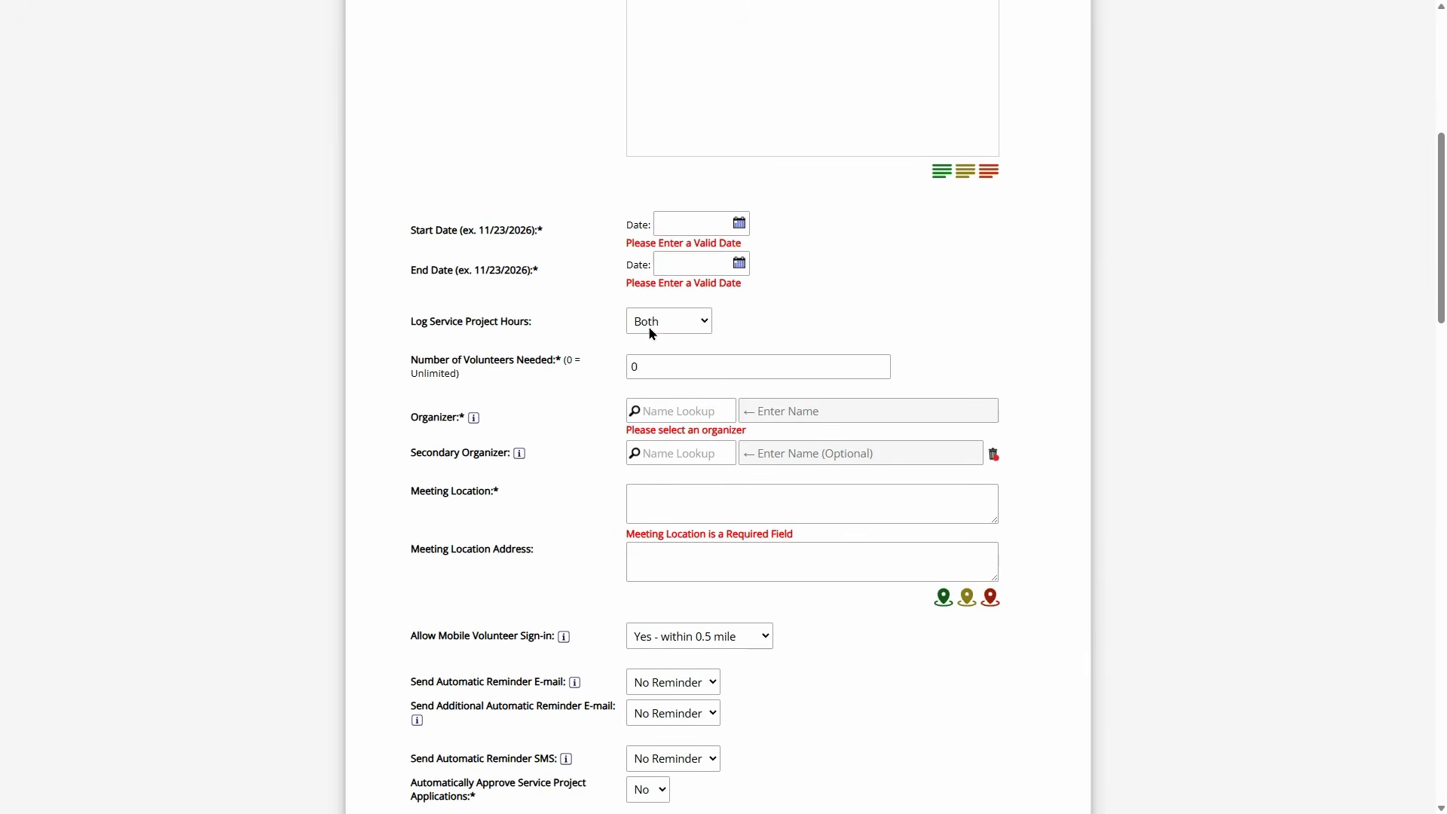
scroll(648, 326, "up", 7)
left_click(1019, 255)
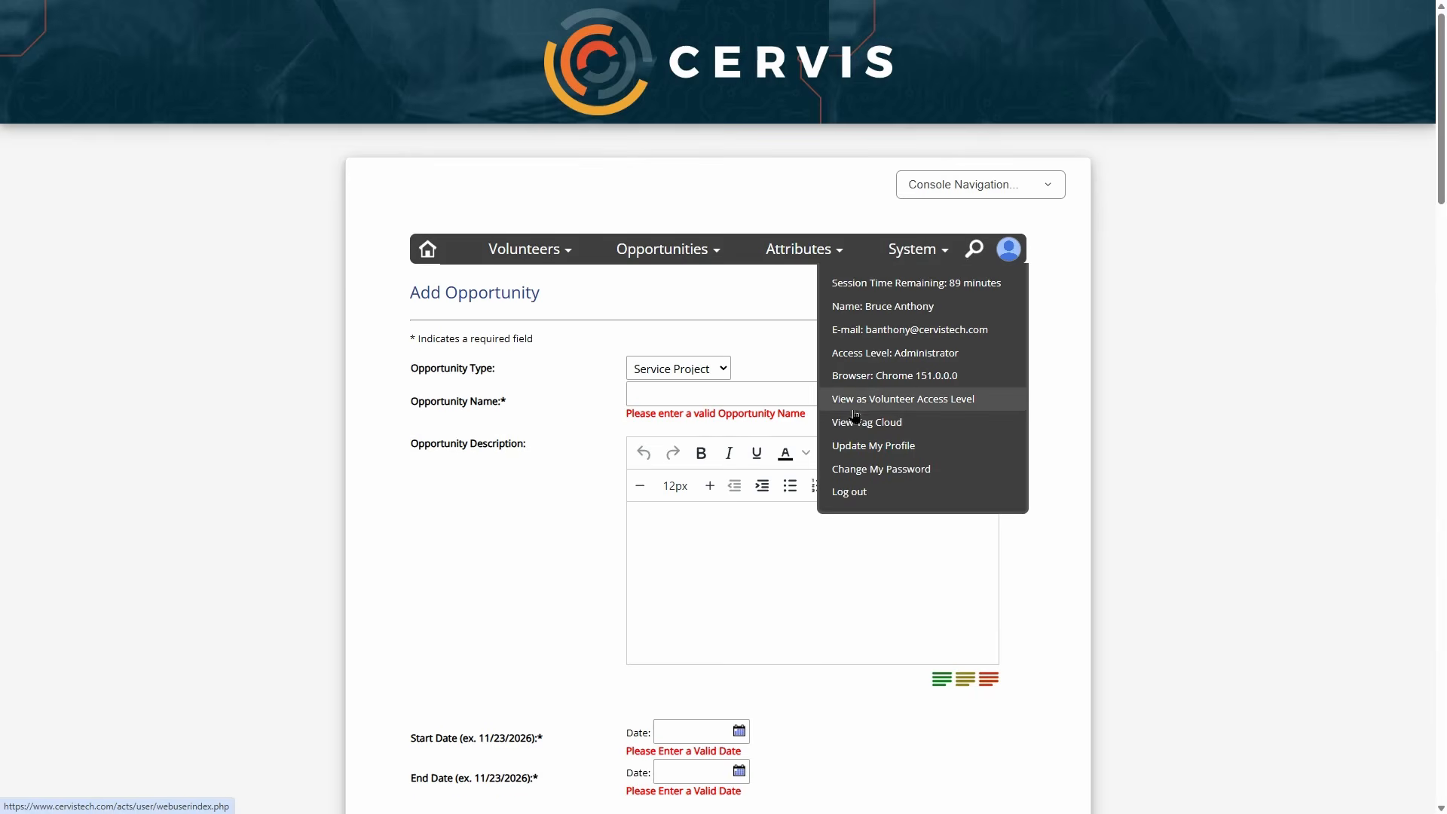
- Switch to the volunteer view and open the service hours page, first trying date 08/21/2026
left_click(929, 410)
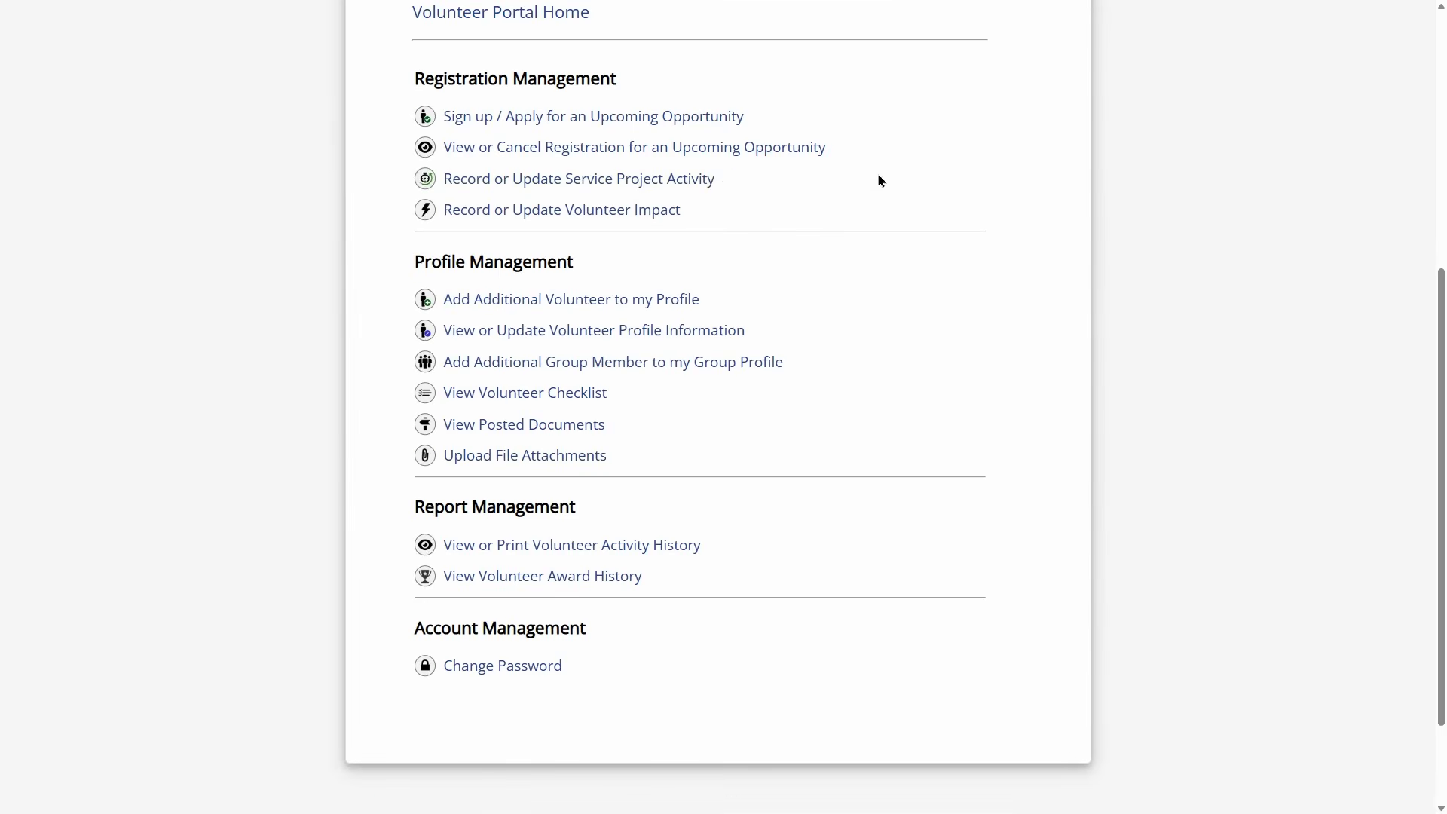
scroll(899, 162, "up", 2)
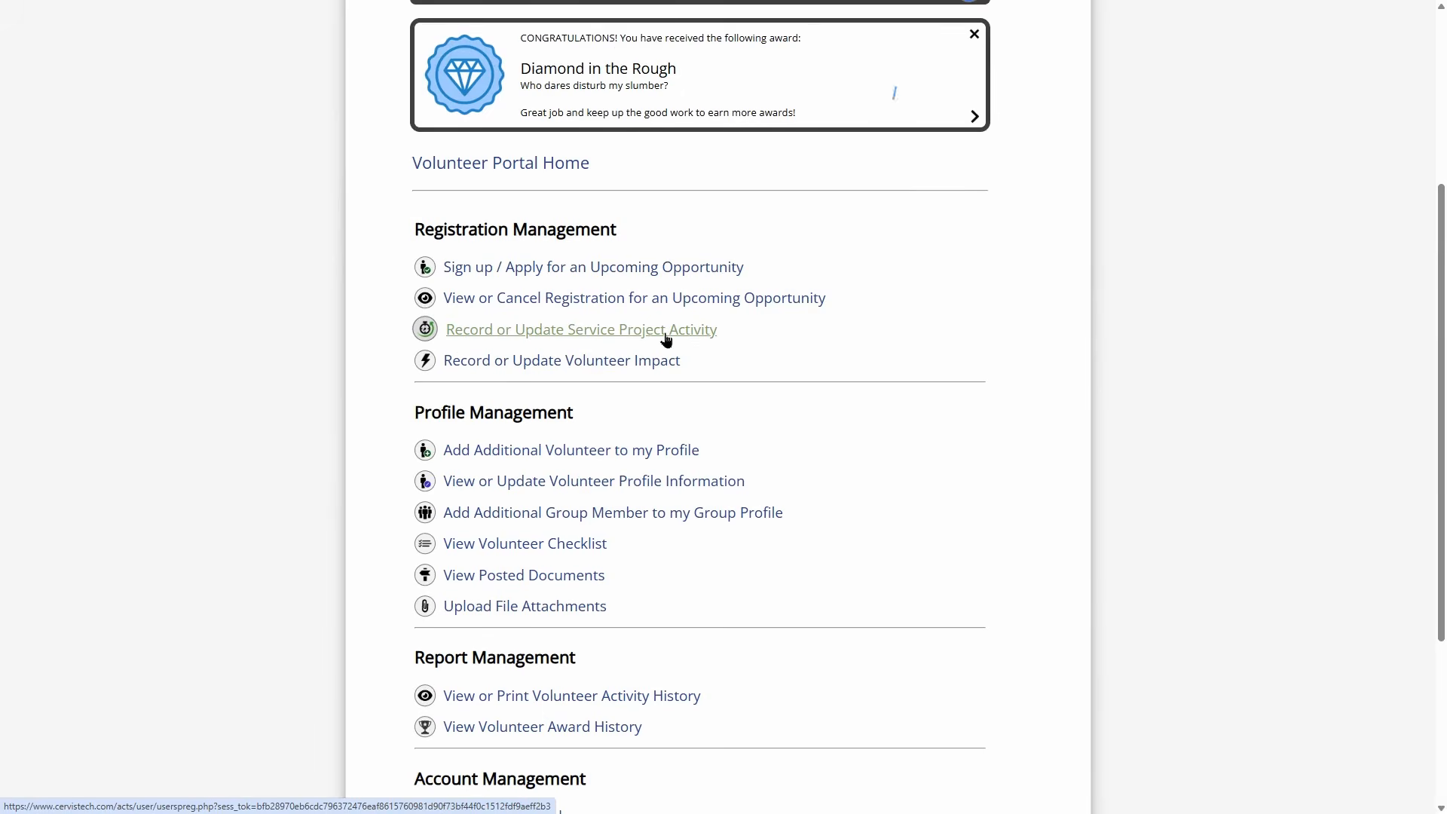
left_click(539, 336)
scroll(483, 317, "down", 5)
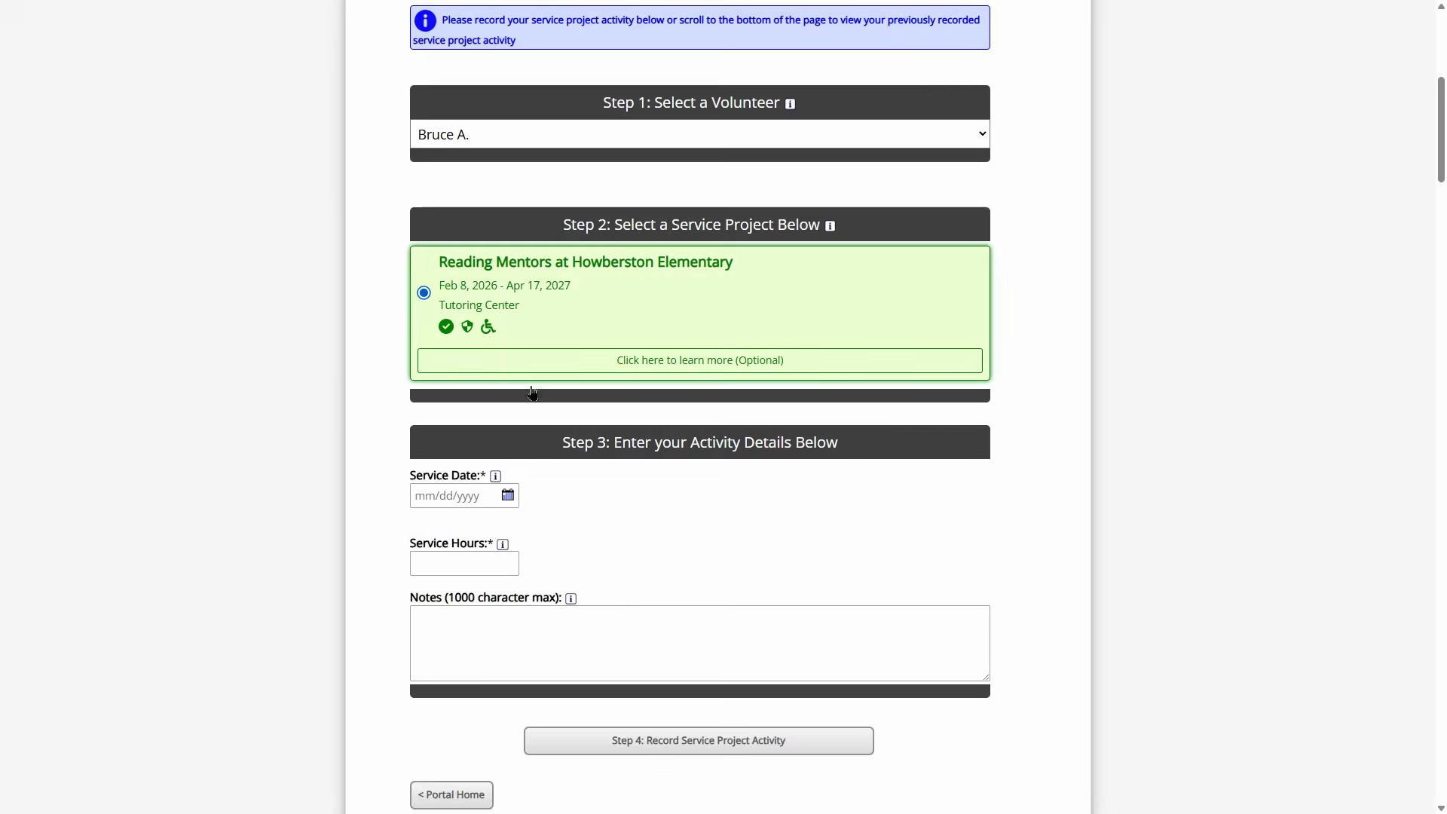
left_click(462, 496)
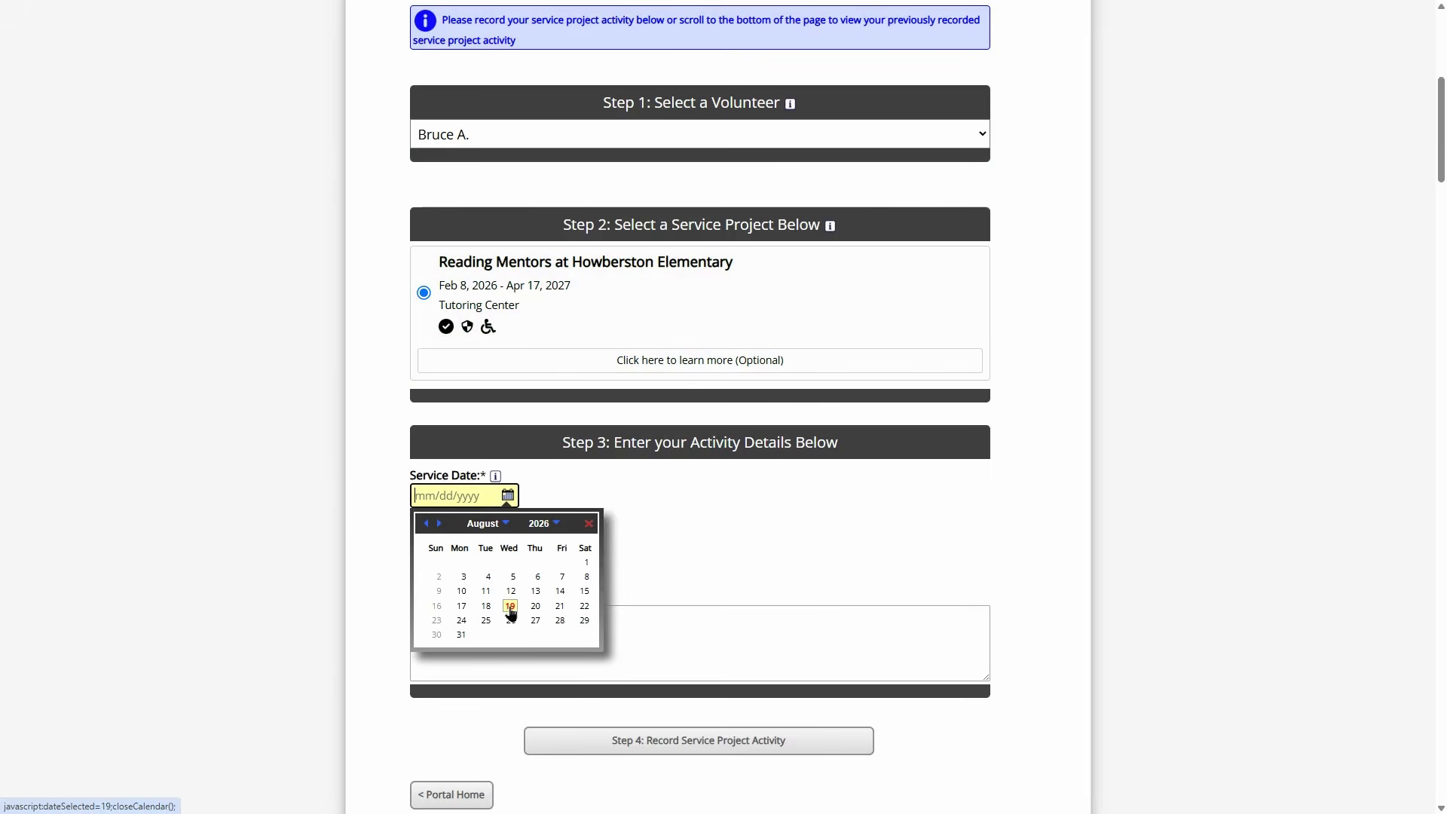
left_click(559, 606)
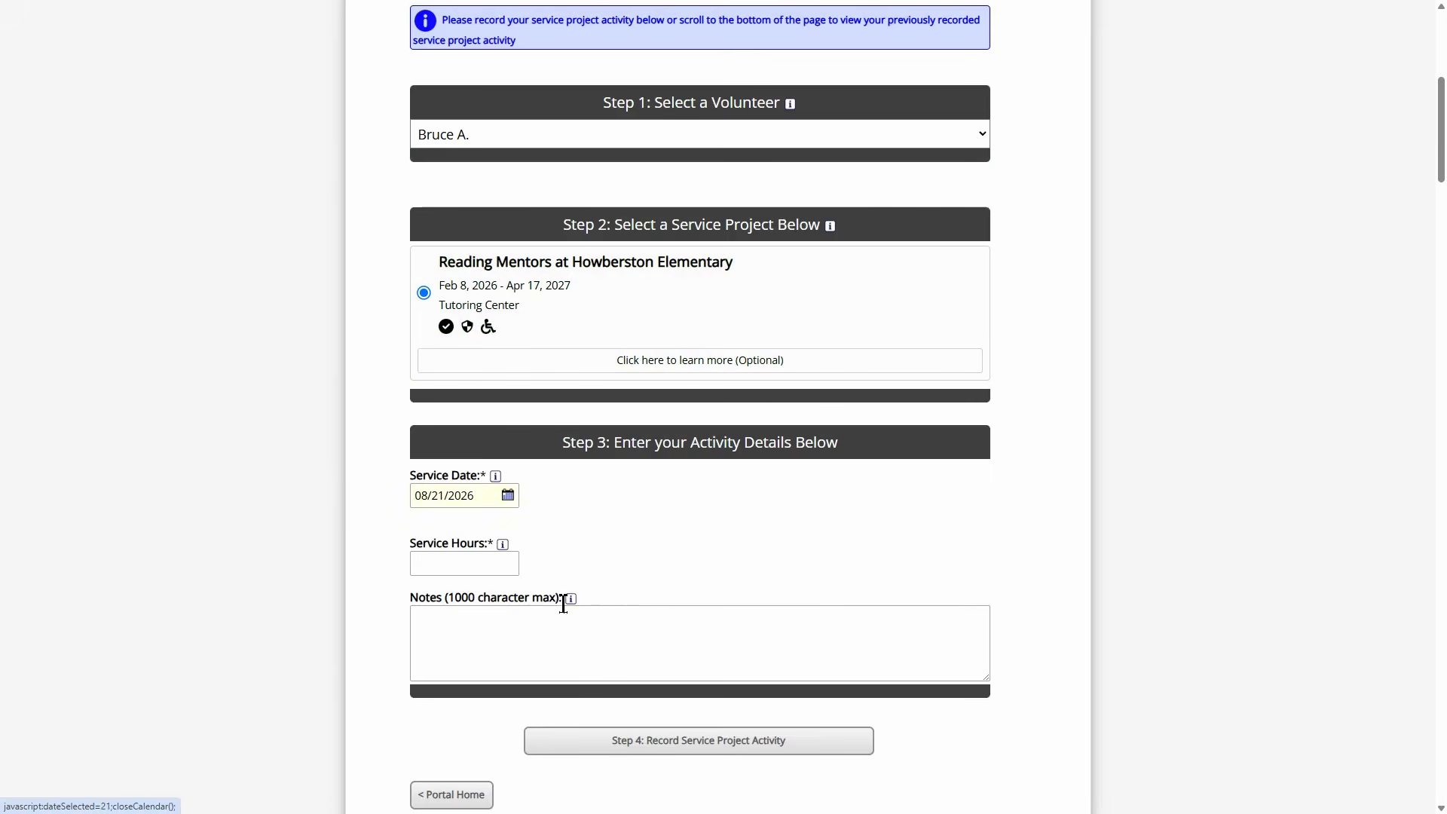
scroll(633, 524, "down", 2)
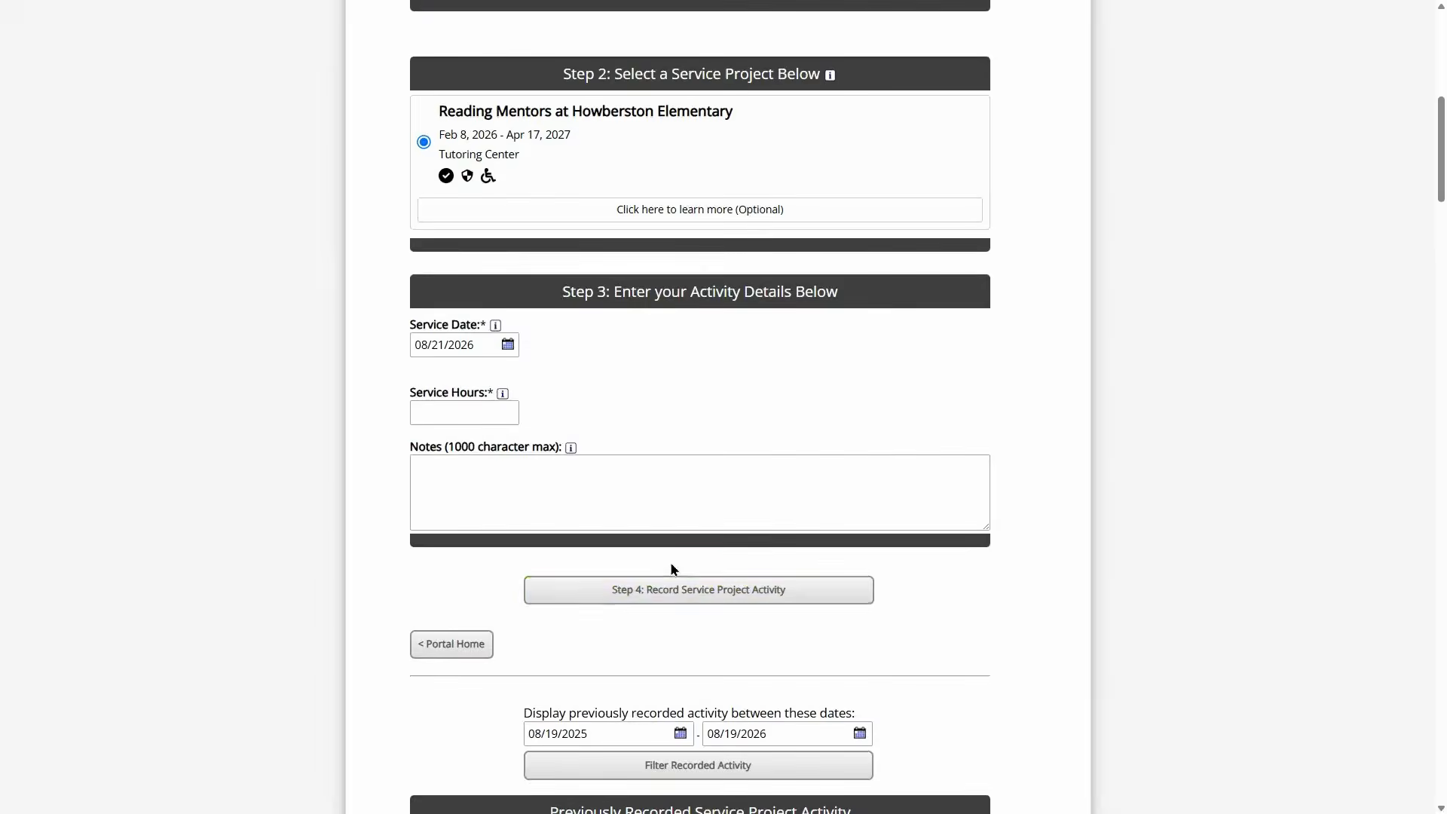
left_click(678, 596)
- Record 2.5 hours on 08/17/2026 with the note 'Who I met with or something like that'
scroll(650, 542, "down", 6)
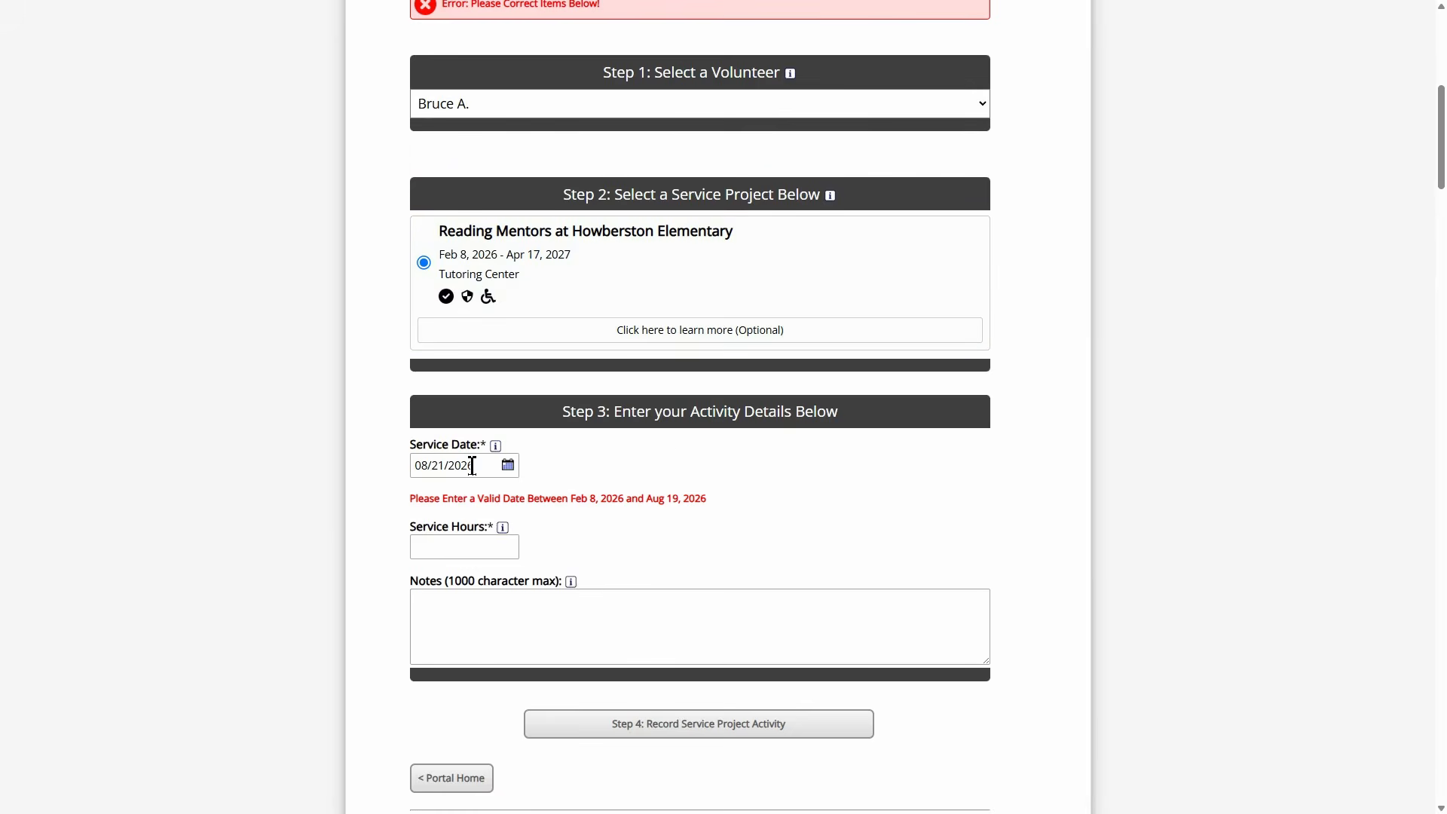
left_click(471, 465)
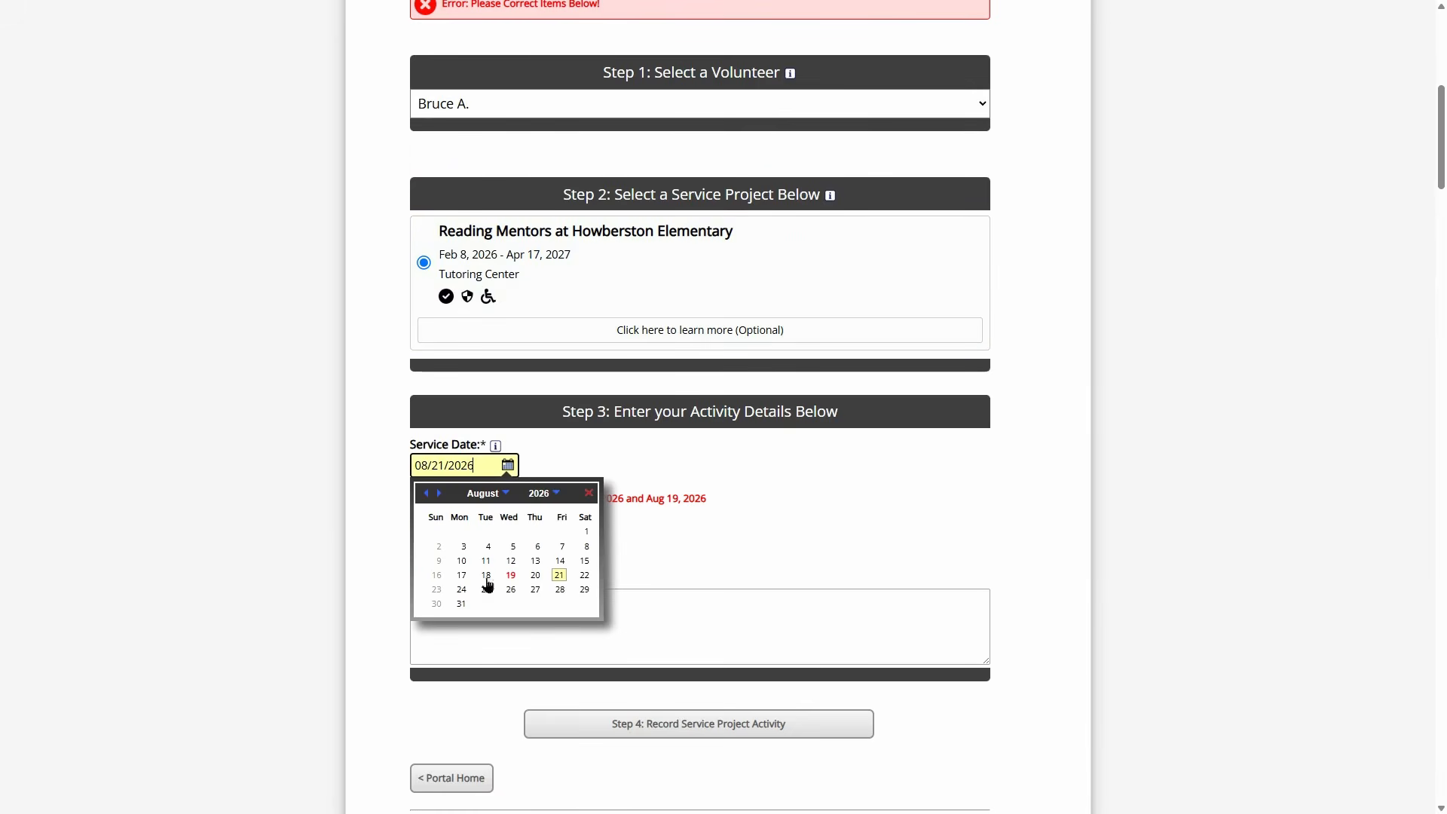
left_click(462, 576)
left_click(468, 549)
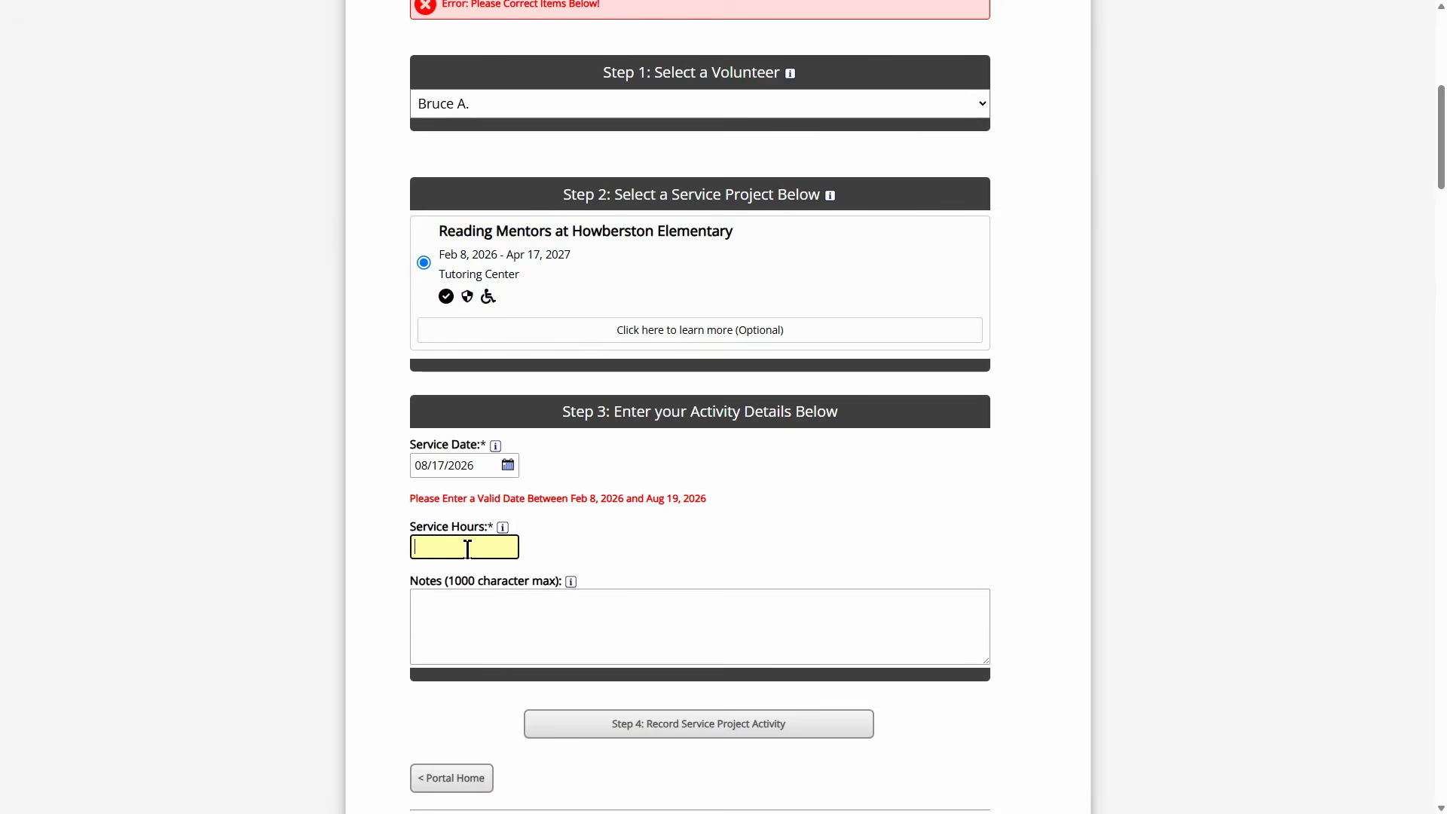
type("2.5")
left_click(561, 613)
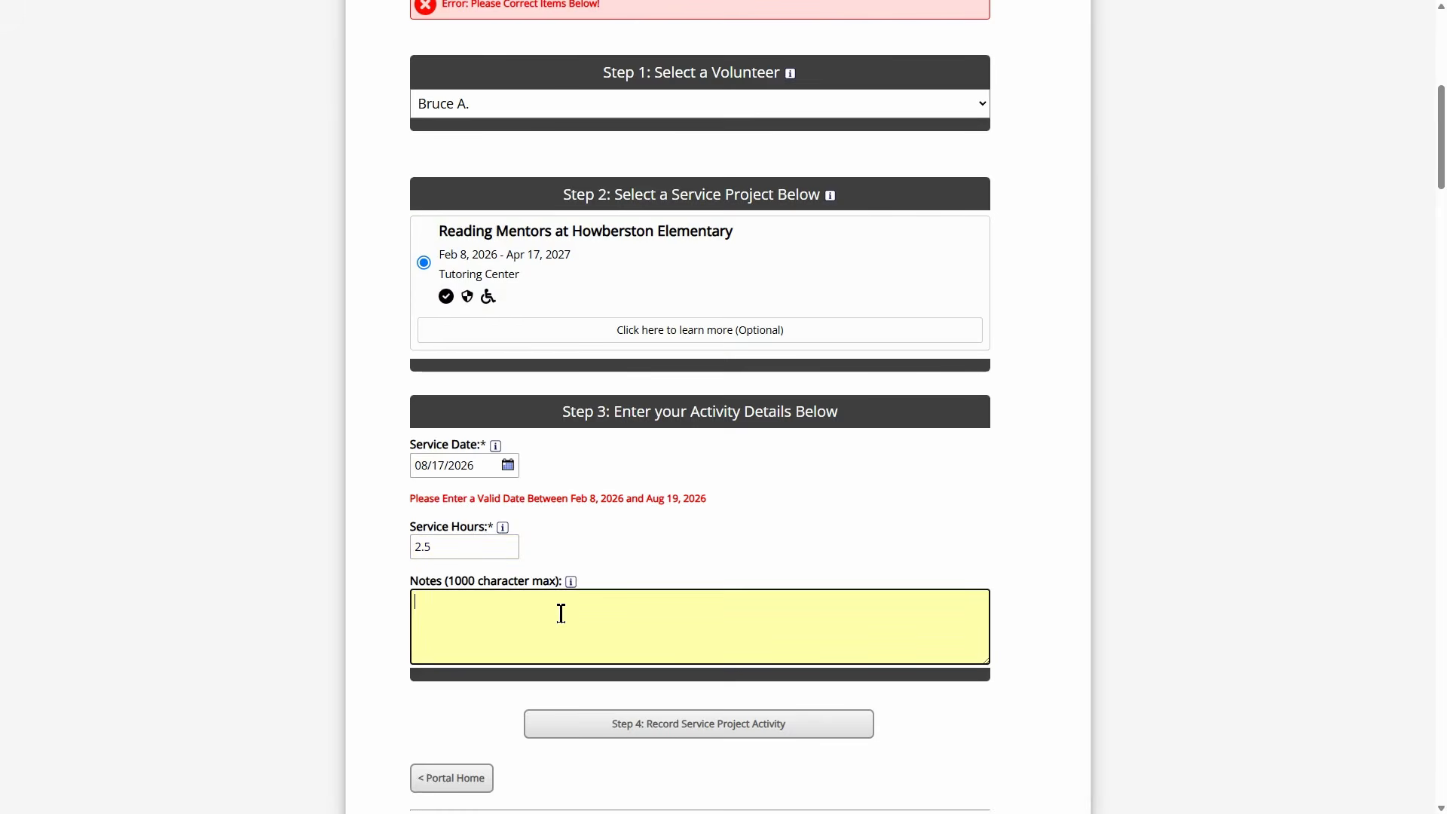
type("Who I met with or something likethat")
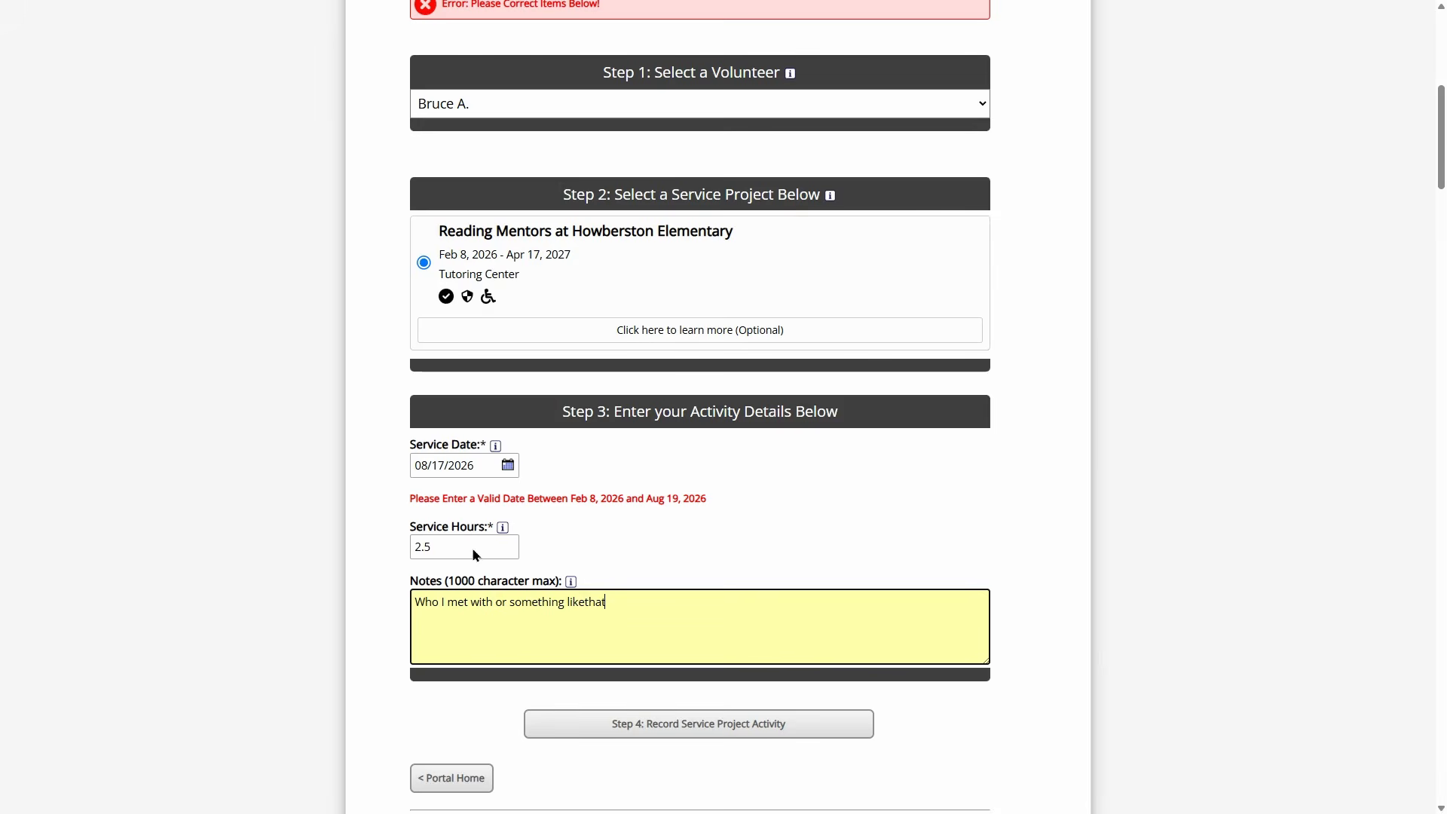
key("Left")
key("Left")
key("Left")
key("Left")
scroll(530, 611, "down", 2)
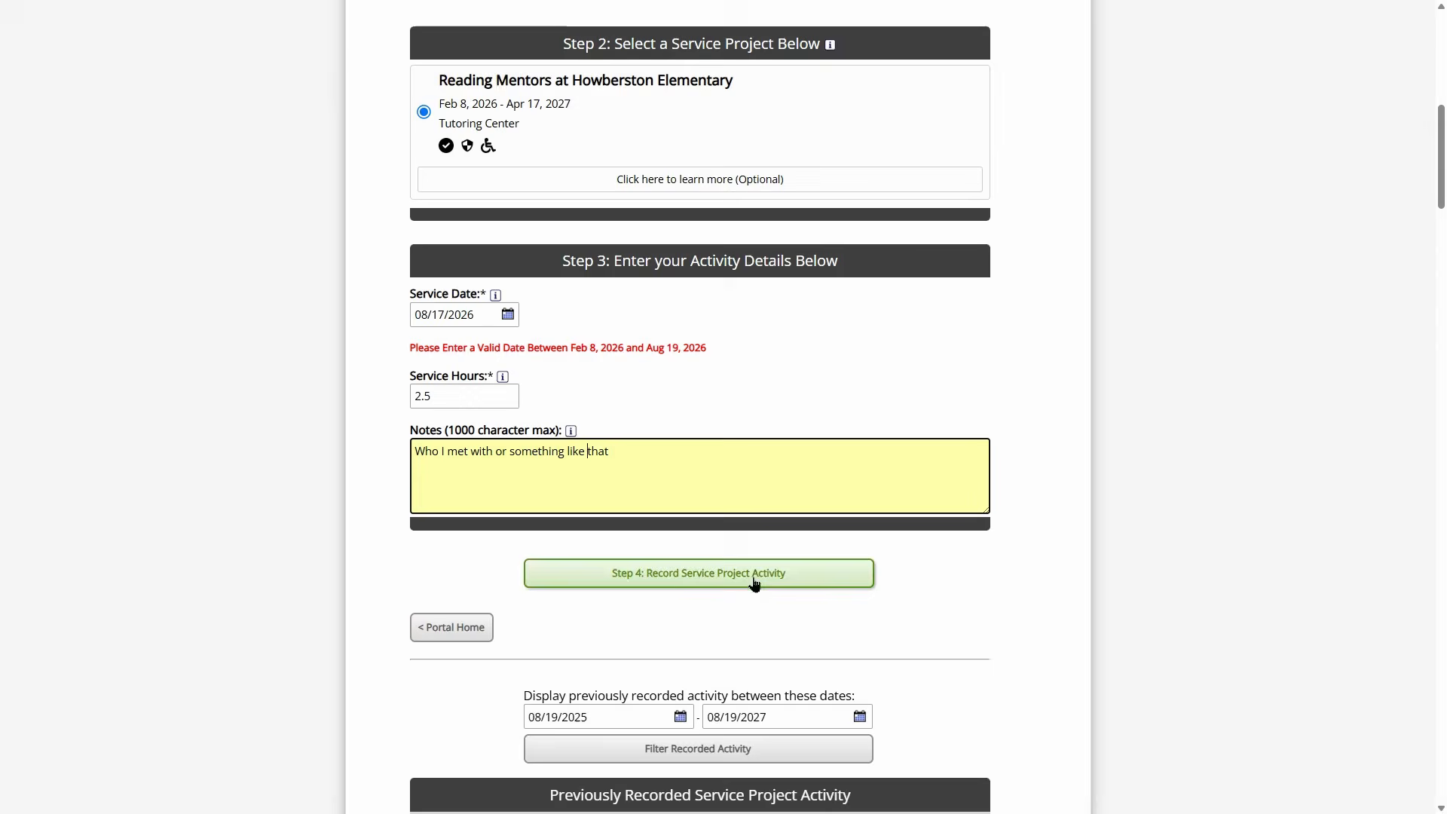
left_click(698, 571)
- Review the recorded entries' volunteers and tick the Aug 17, 2.50-hour Reading Mentors entry
scroll(817, 406, "down", 9)
scroll(857, 391, "down", 5)
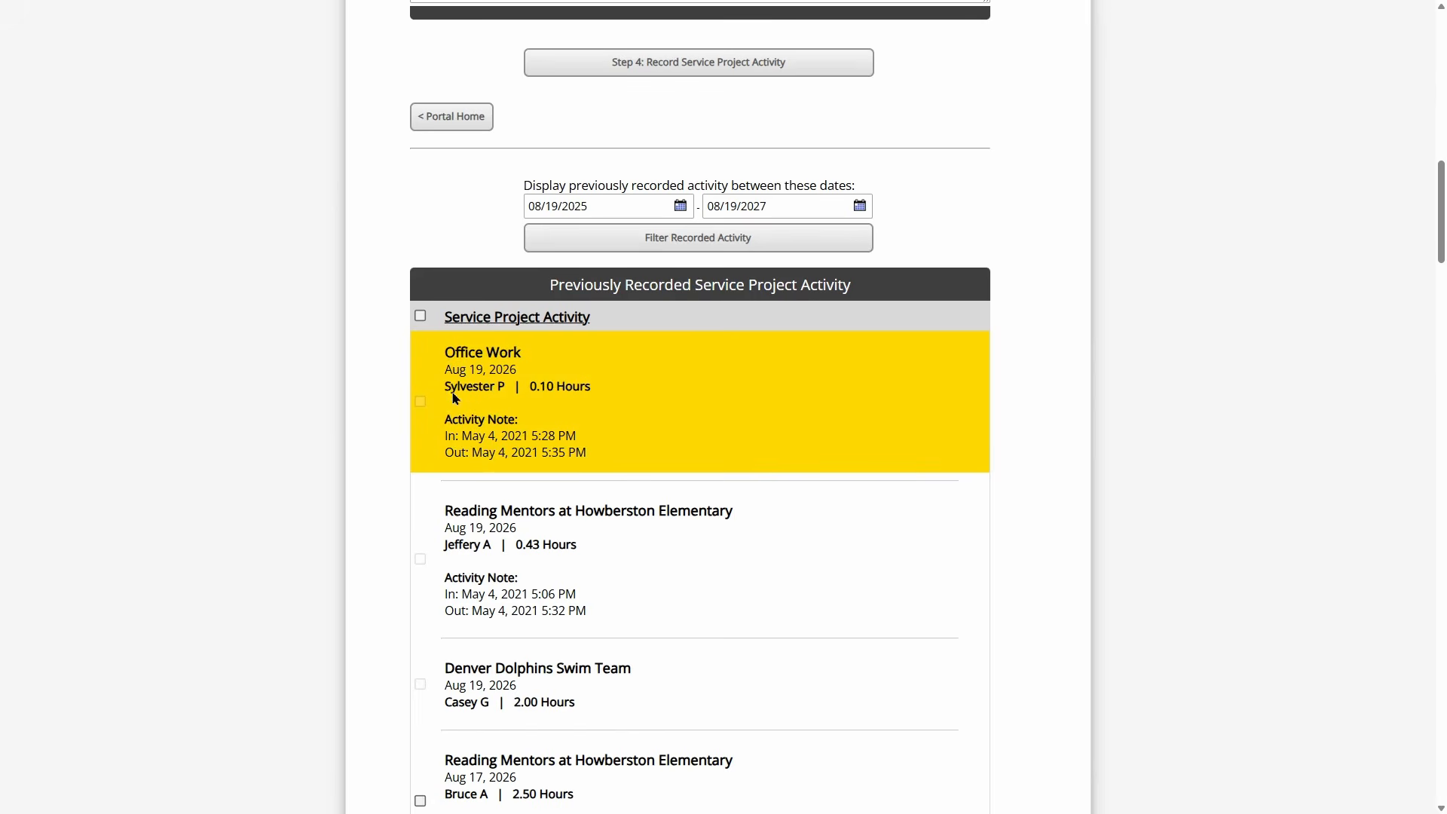
left_click_drag(445, 388, 505, 388)
left_click_drag(445, 544, 491, 555)
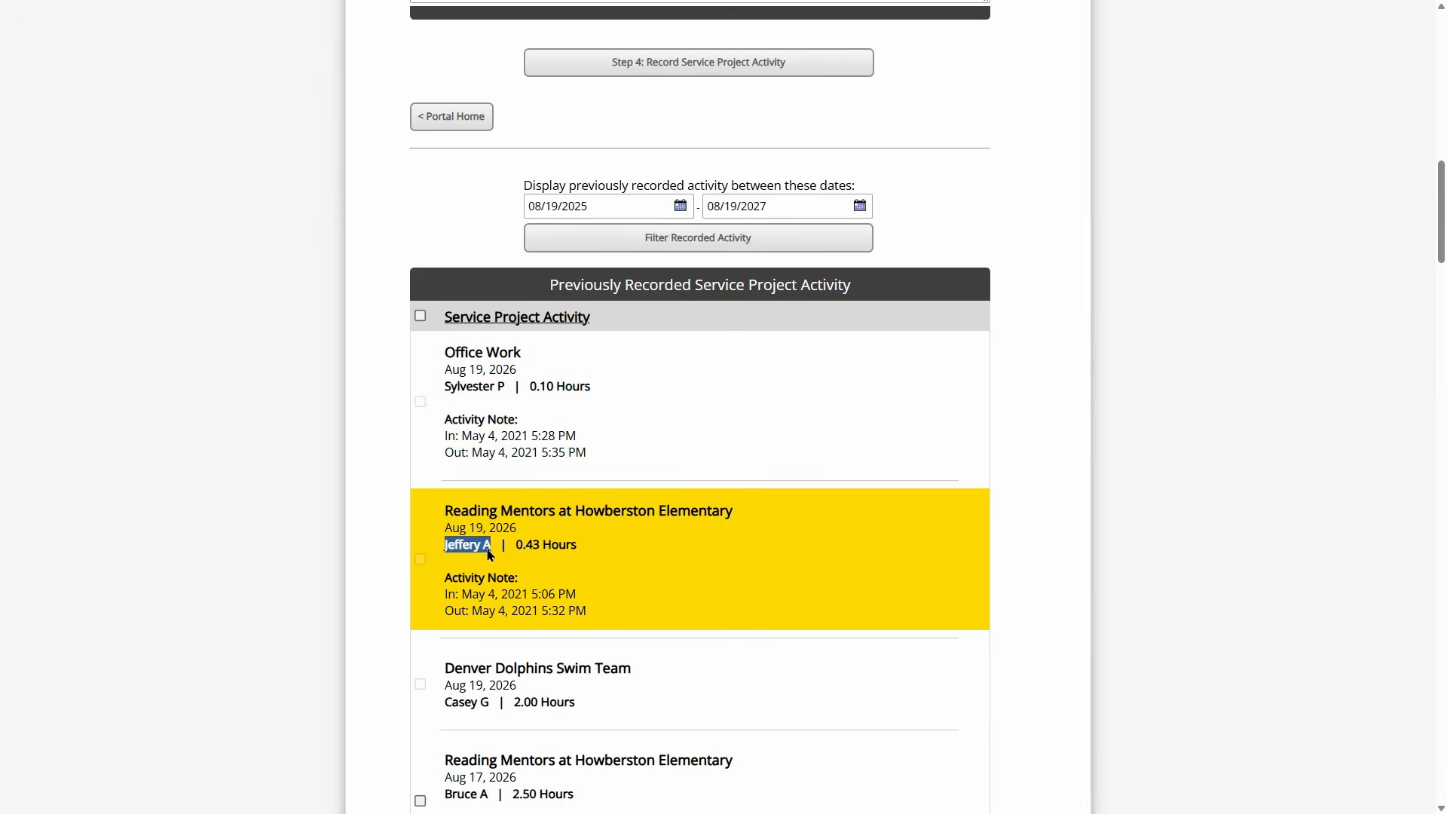
scroll(521, 556, "down", 5)
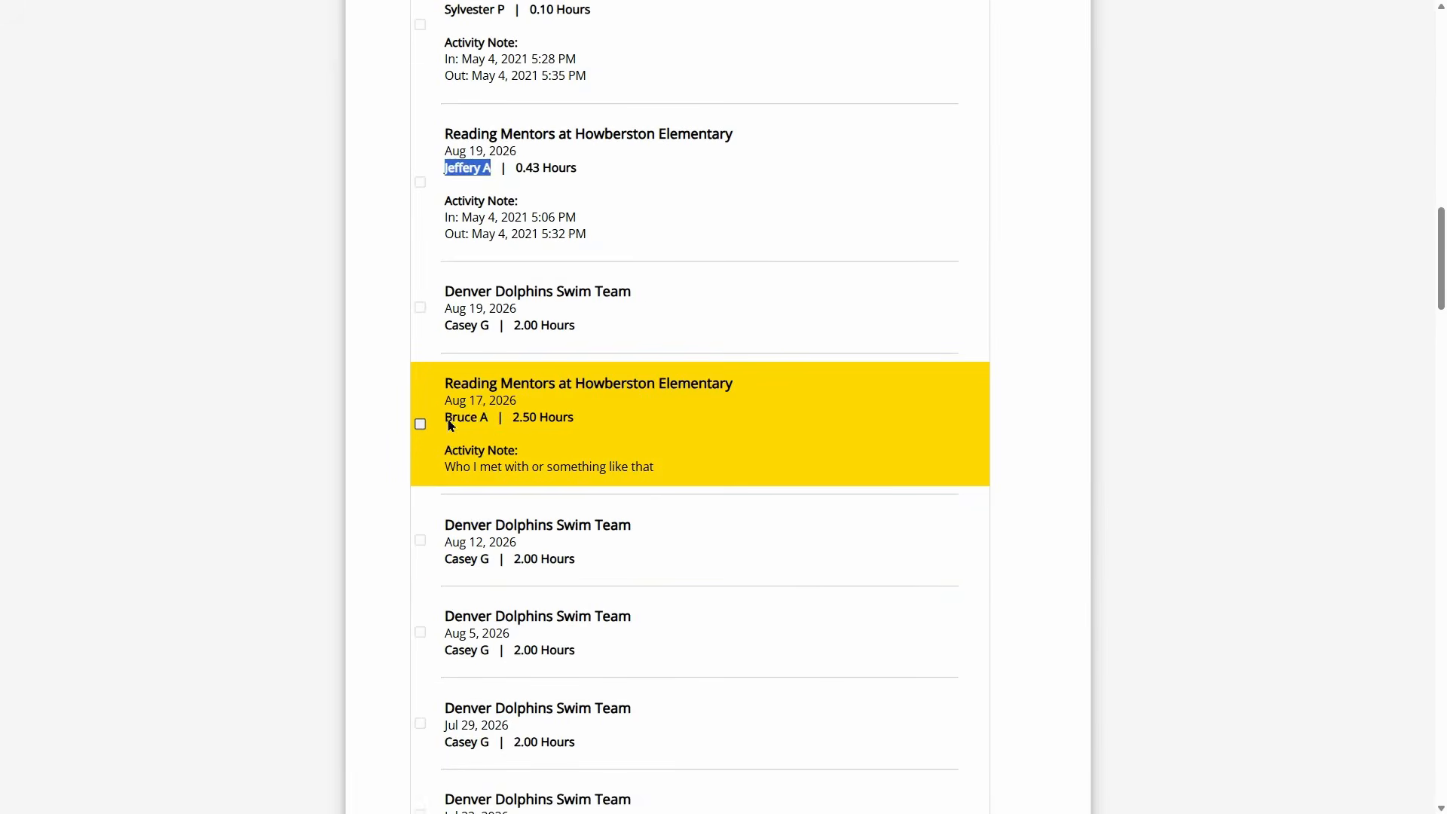
left_click_drag(445, 418, 490, 420)
left_click(459, 425)
scroll(417, 423, "down", 20)
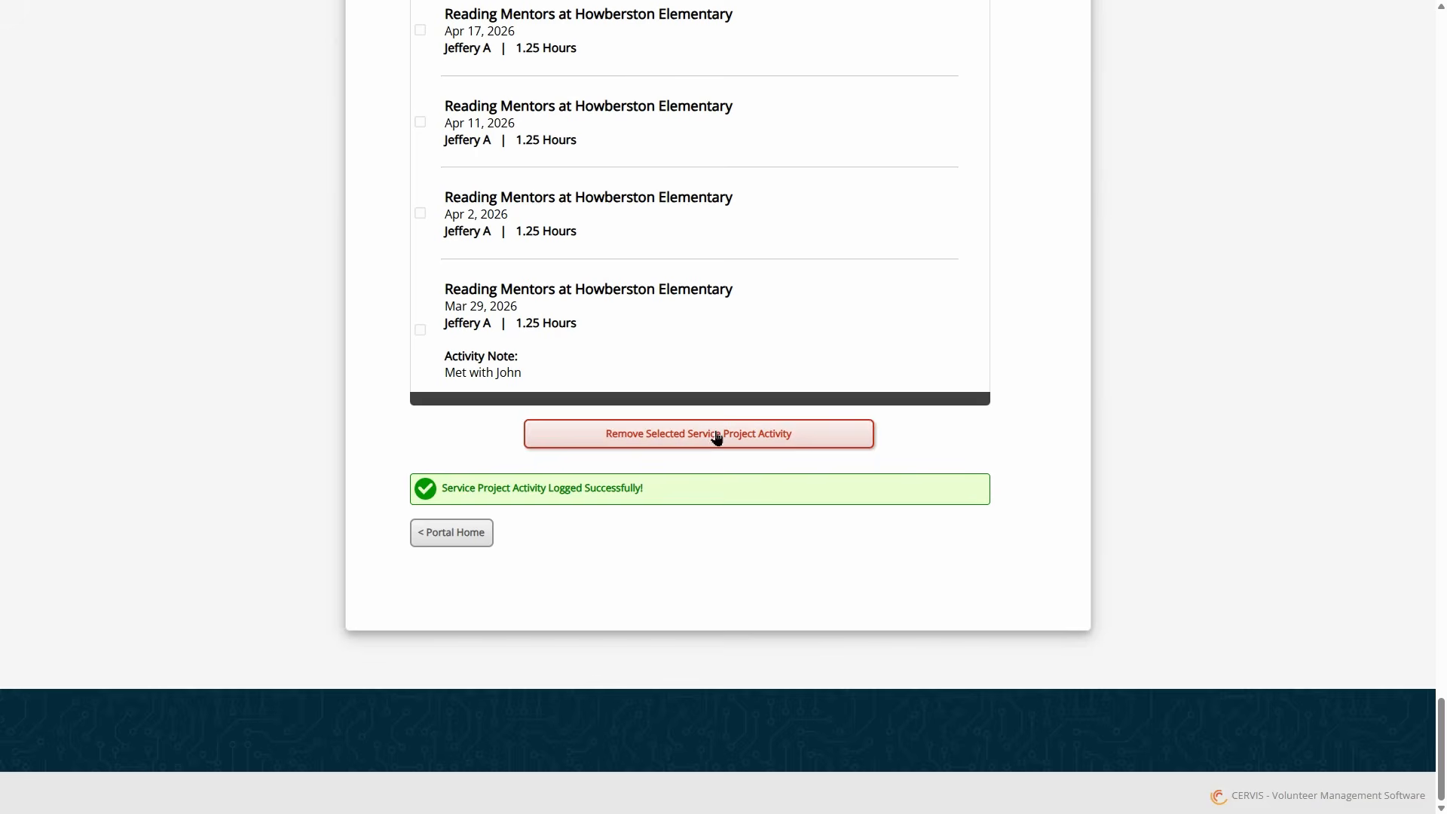
- Return to Portal Home and switch to Administrator access level
left_click(453, 533)
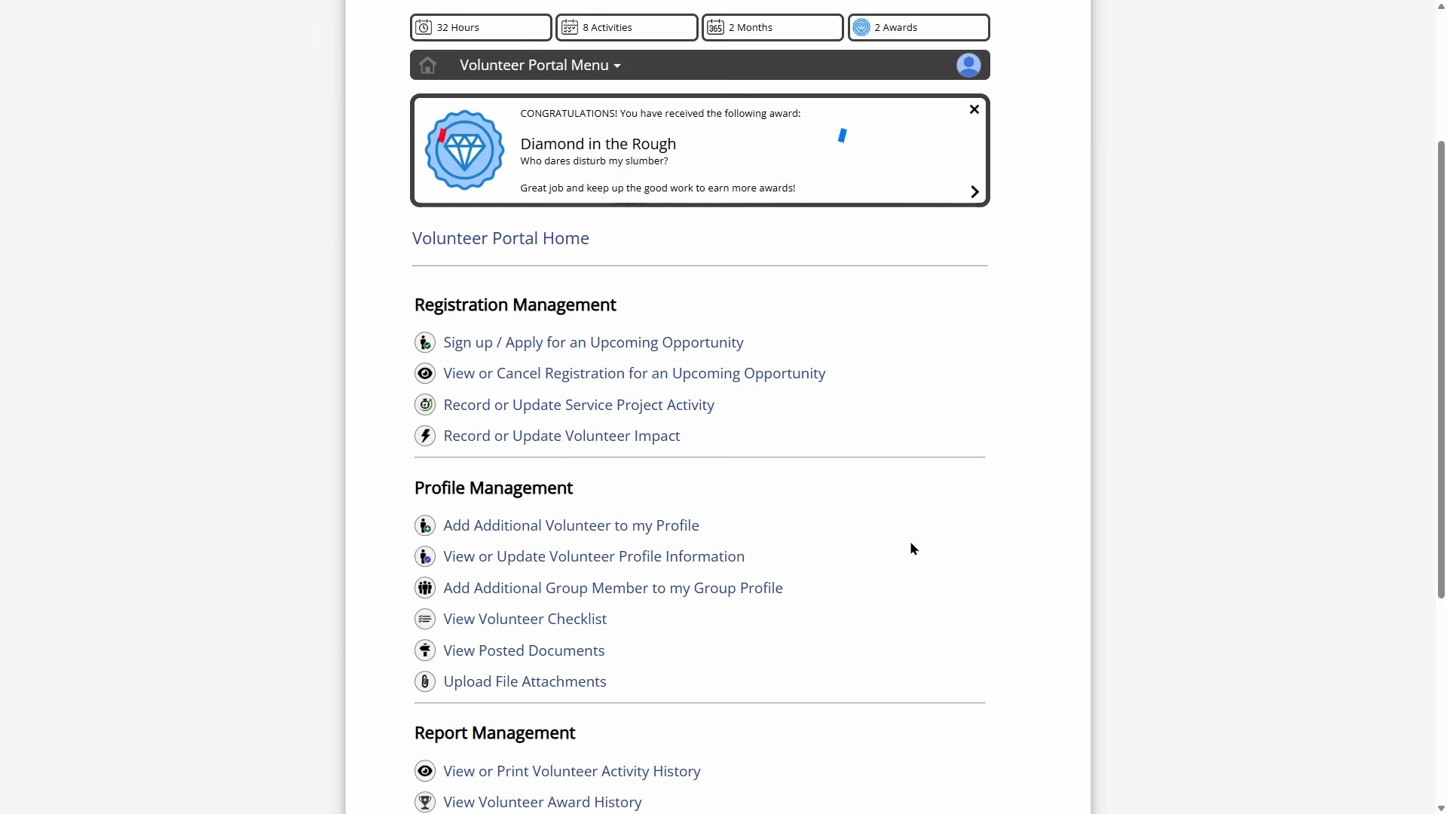
scroll(942, 483, "up", 3)
left_click(969, 291)
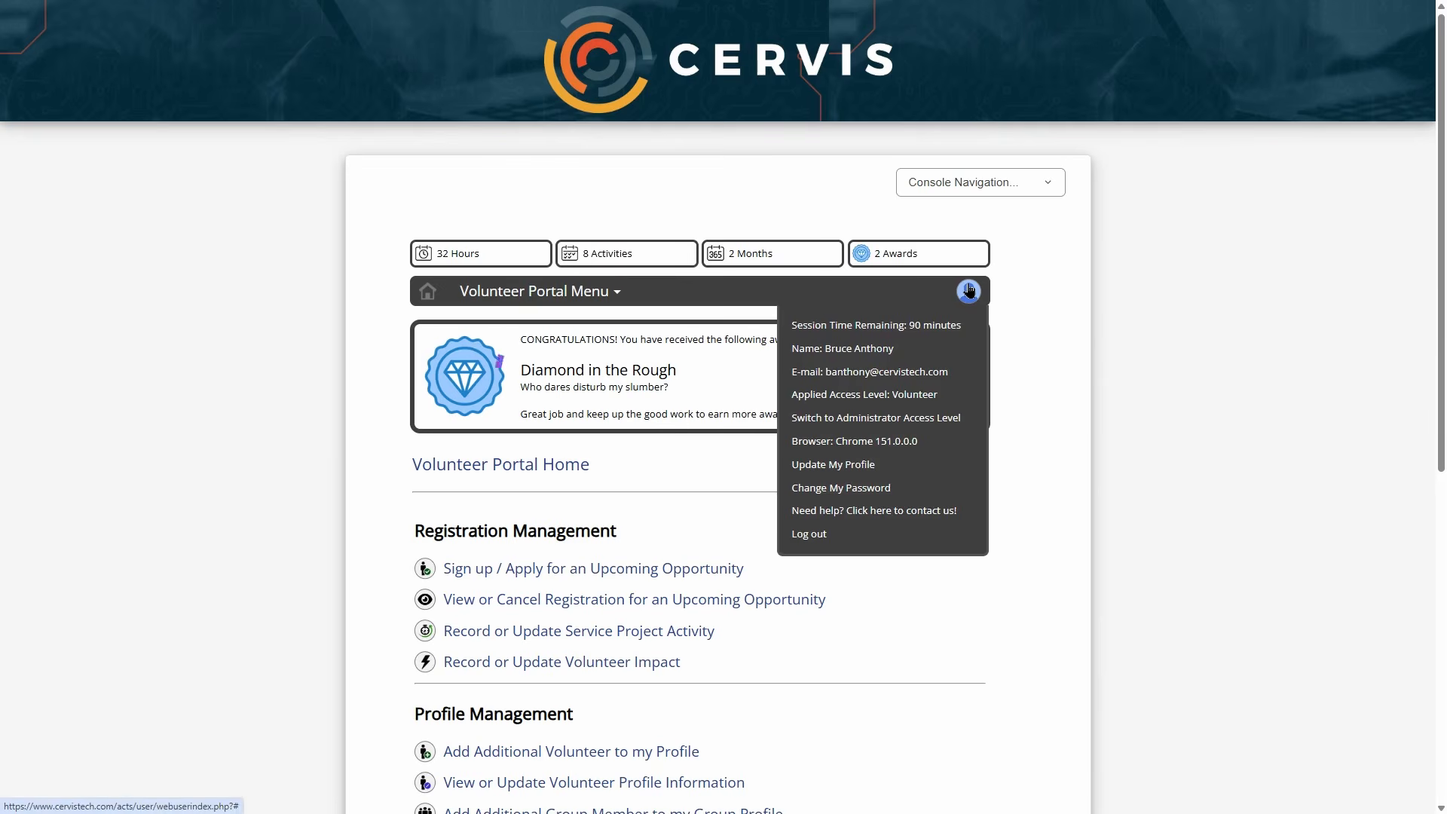
left_click(941, 418)
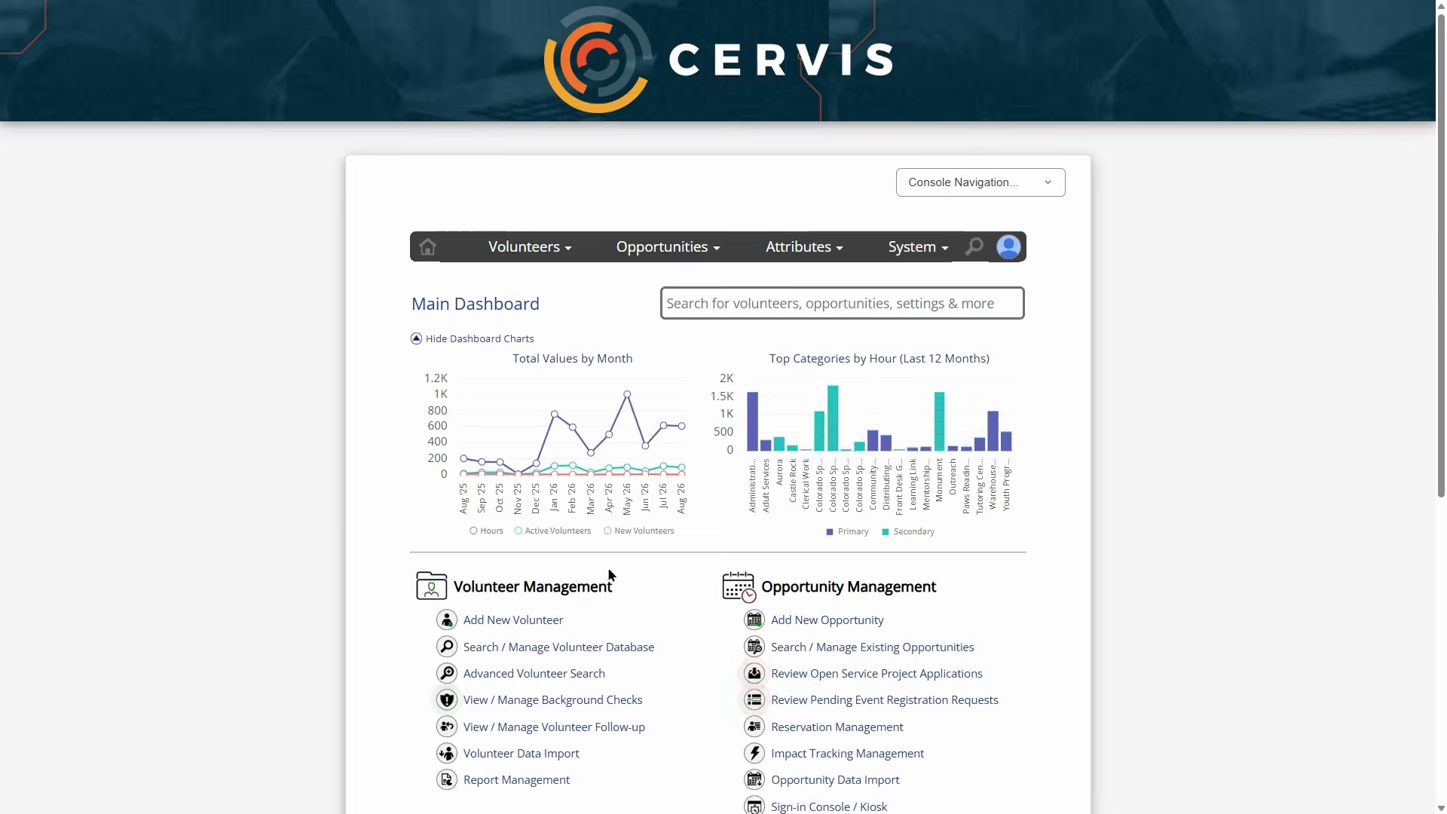
- Run the Open Service Projects saved search from Search / Manage Existing Opportunities
scroll(646, 410, "down", 3)
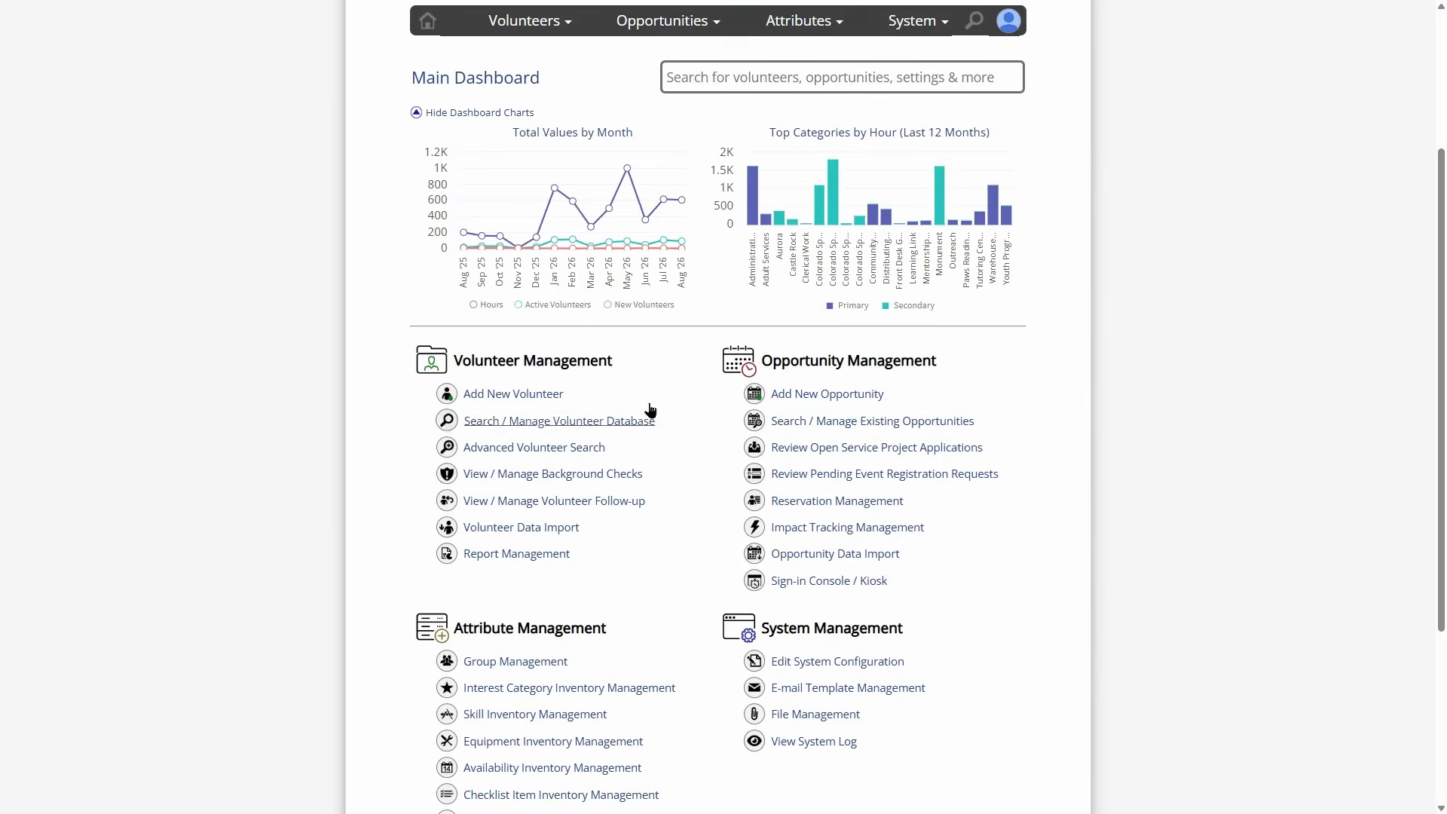
left_click(869, 423)
scroll(836, 377, "down", 2)
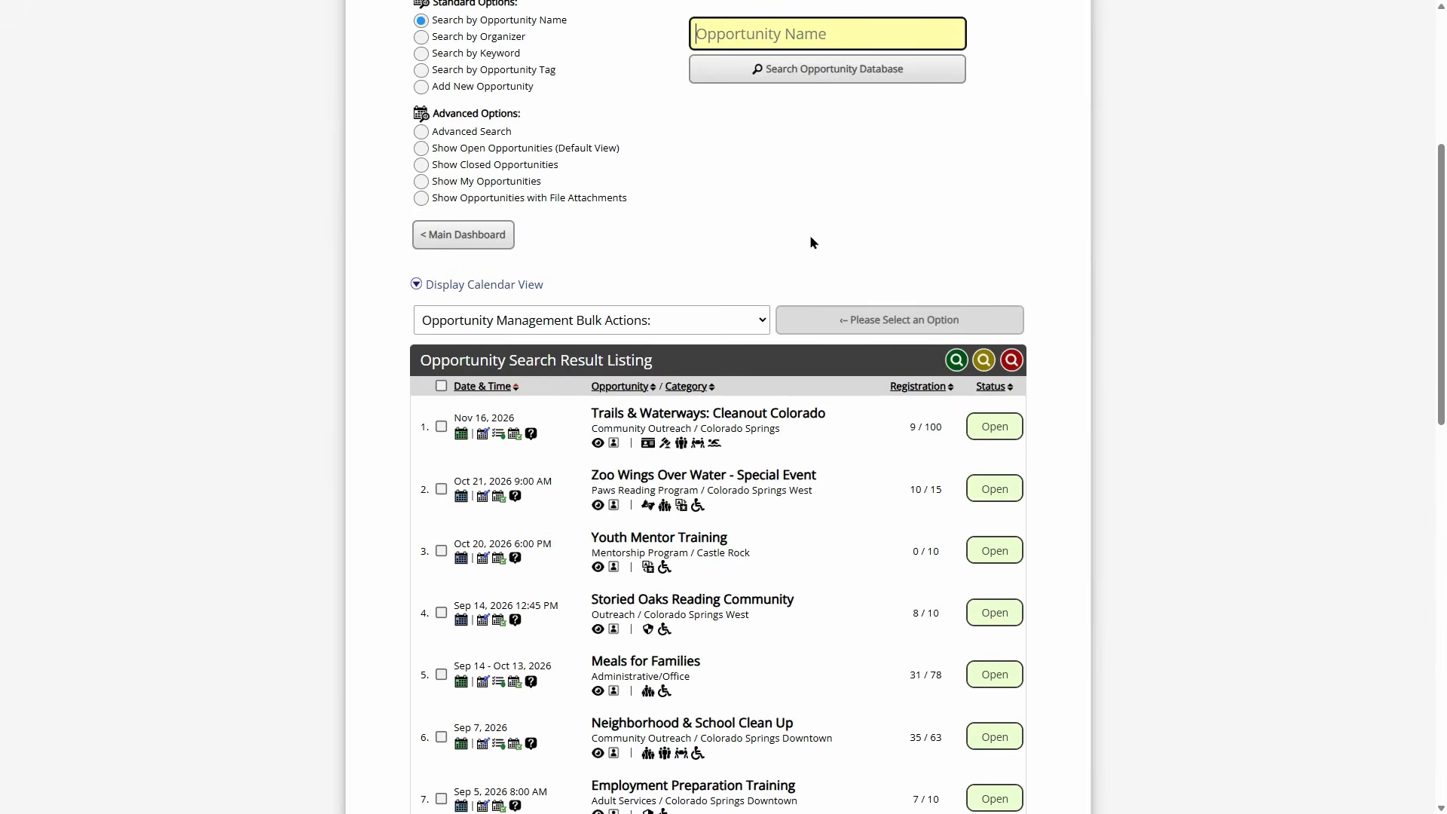
left_click(983, 362)
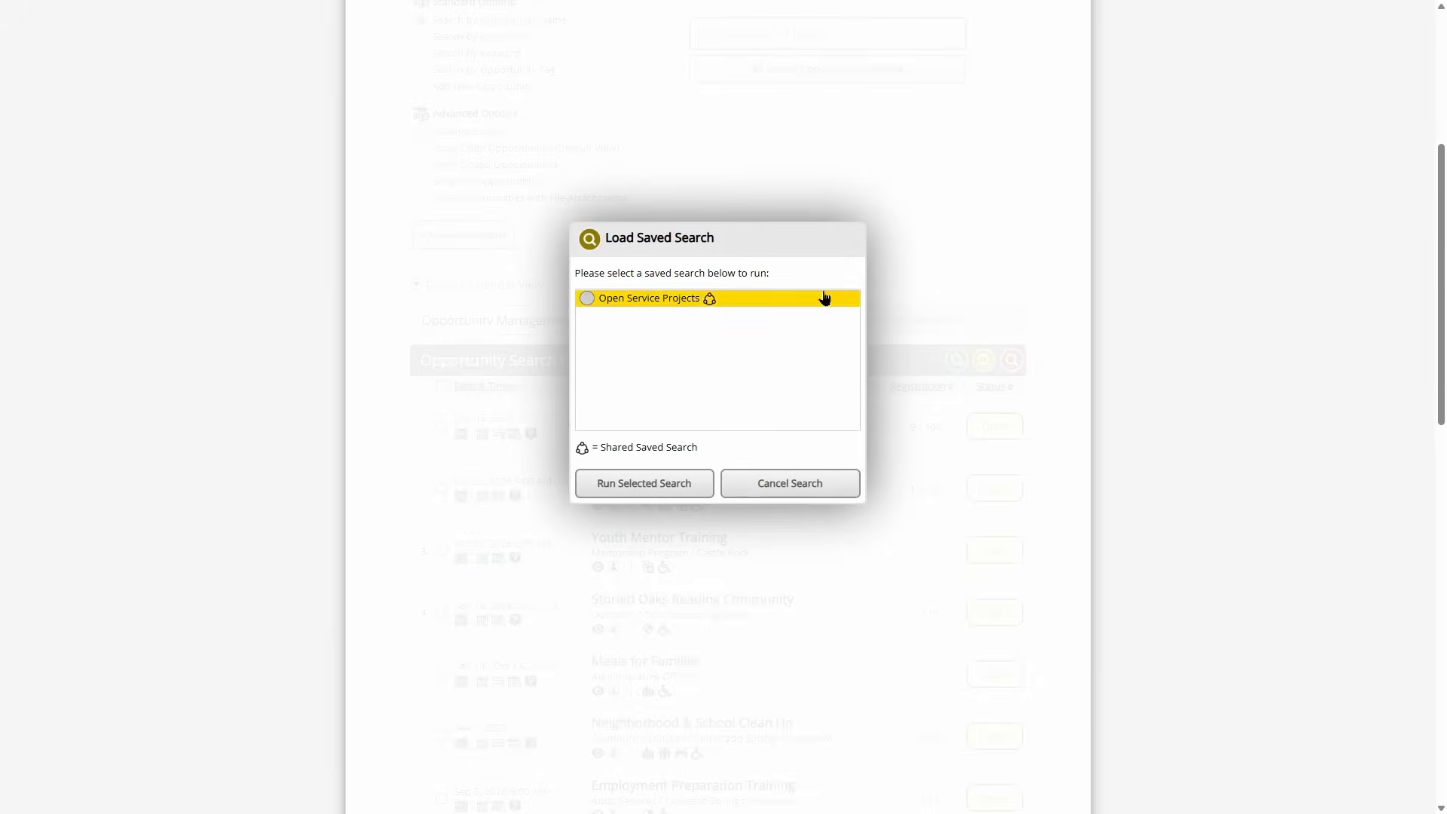
left_click(652, 300)
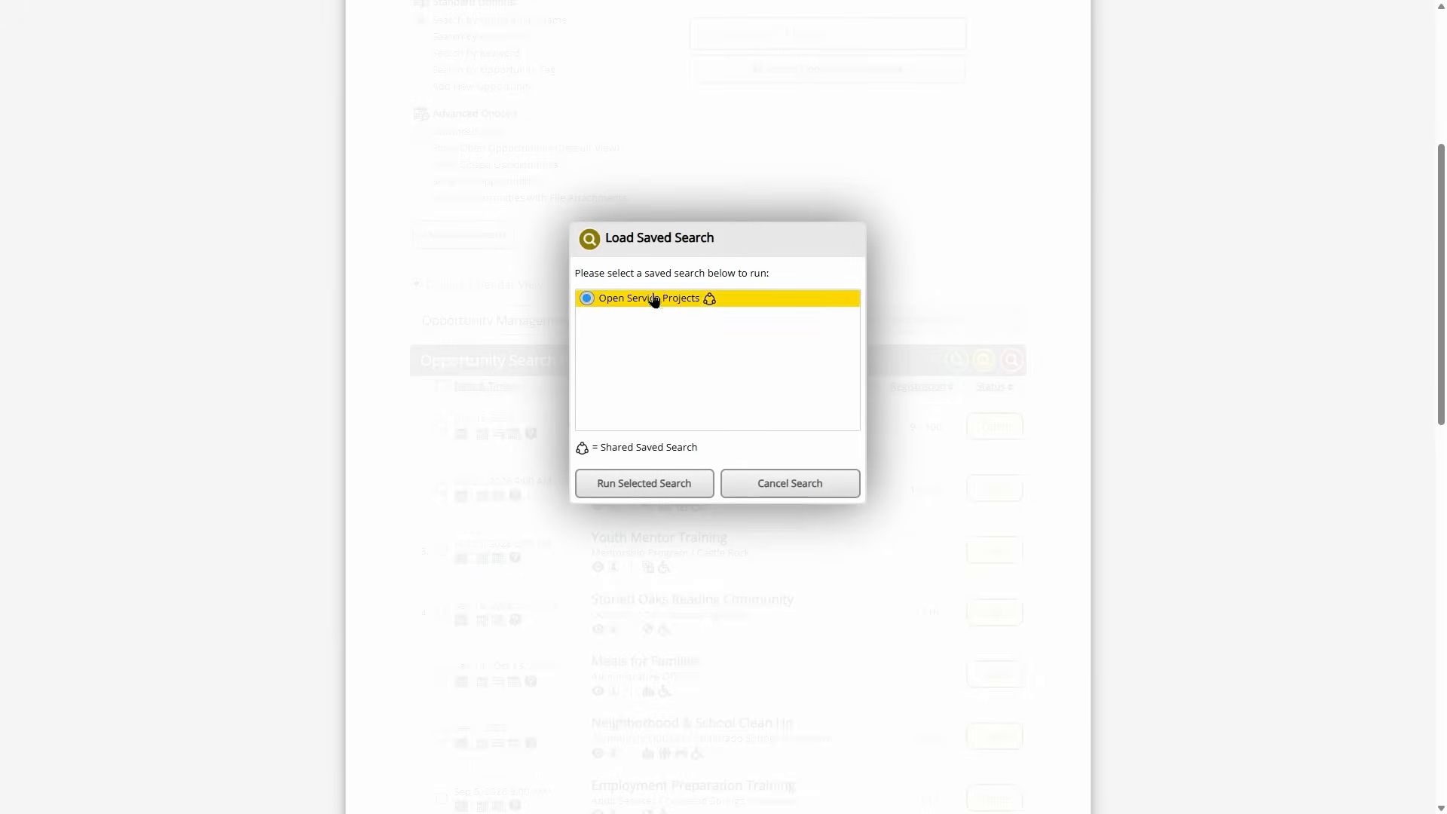
left_click(643, 488)
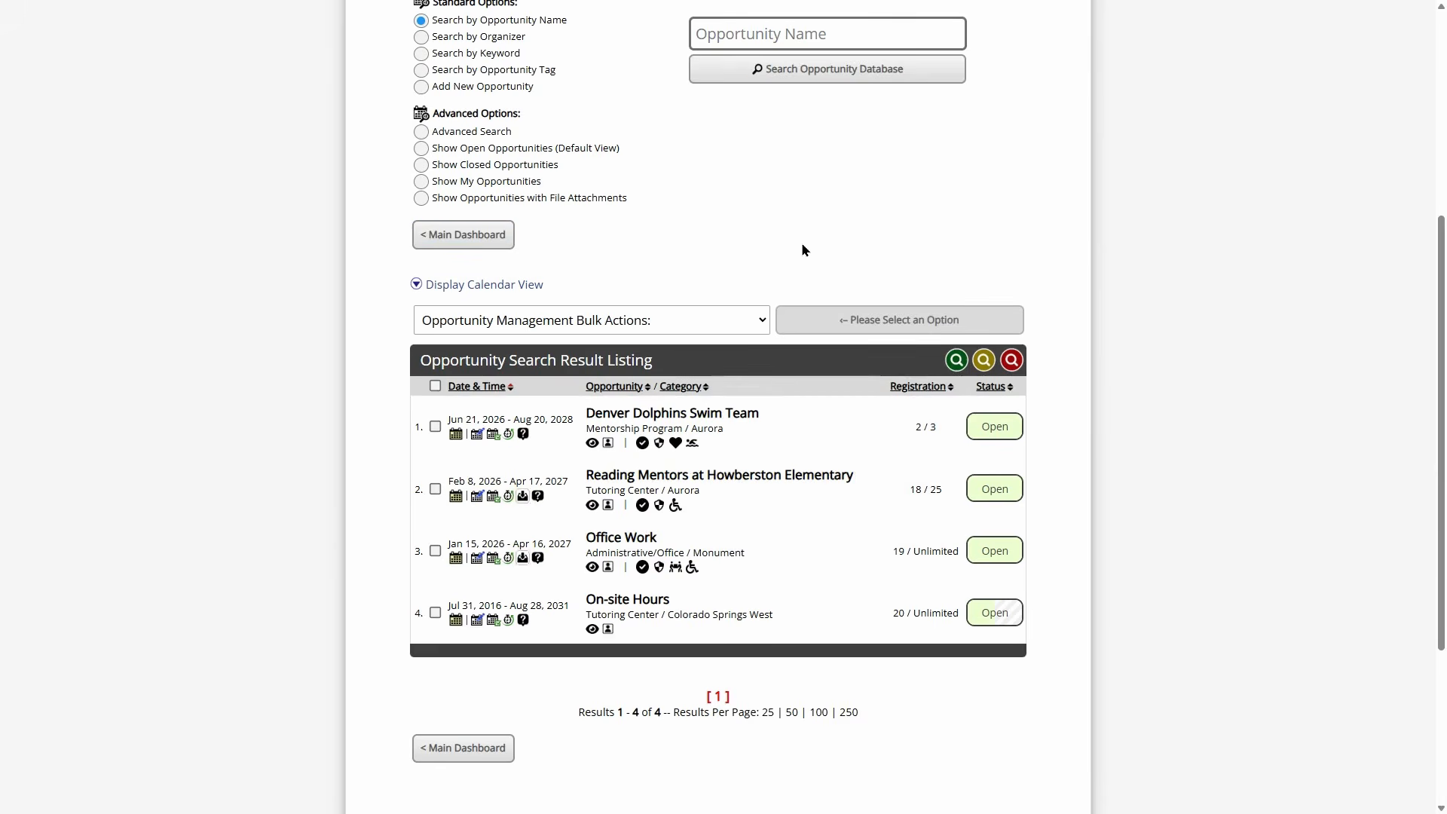
mouse_move(678, 450)
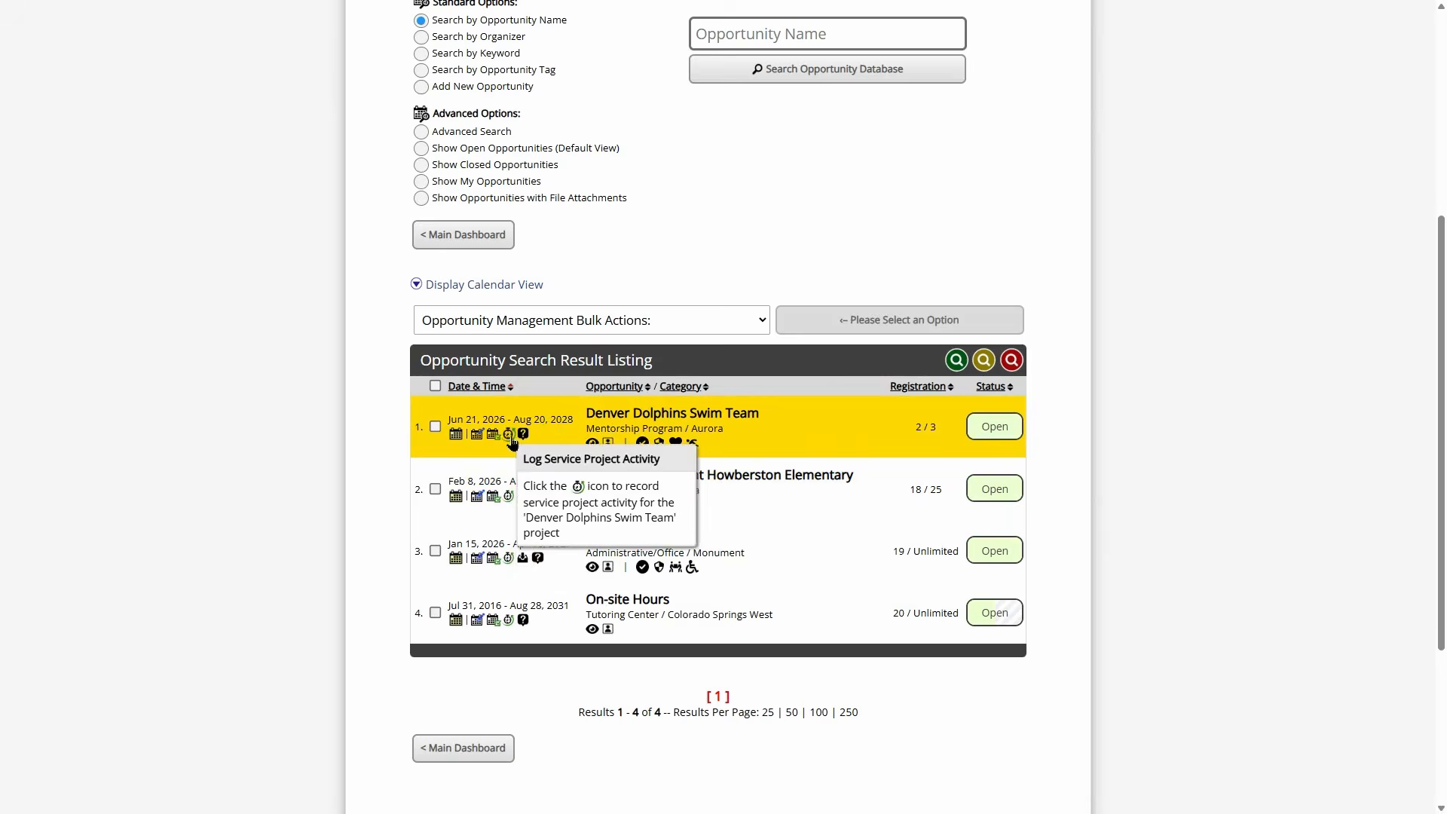
- Log 3.5 hours for the volunteer on Reading Mentors dated 08/19/2026
left_click(509, 499)
scroll(781, 432, "up", 2)
scroll(781, 431, "up", 2)
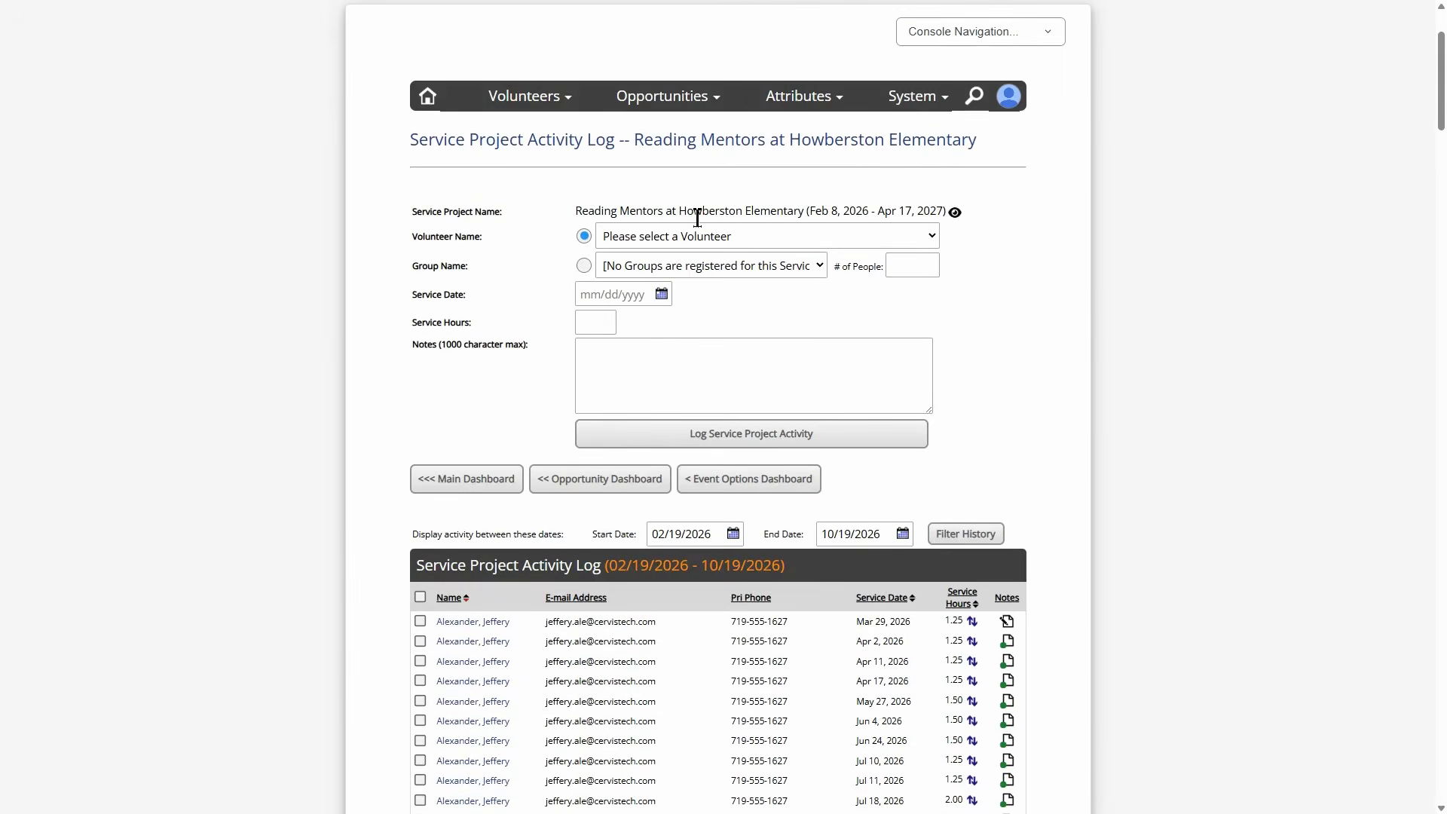
left_click(663, 236)
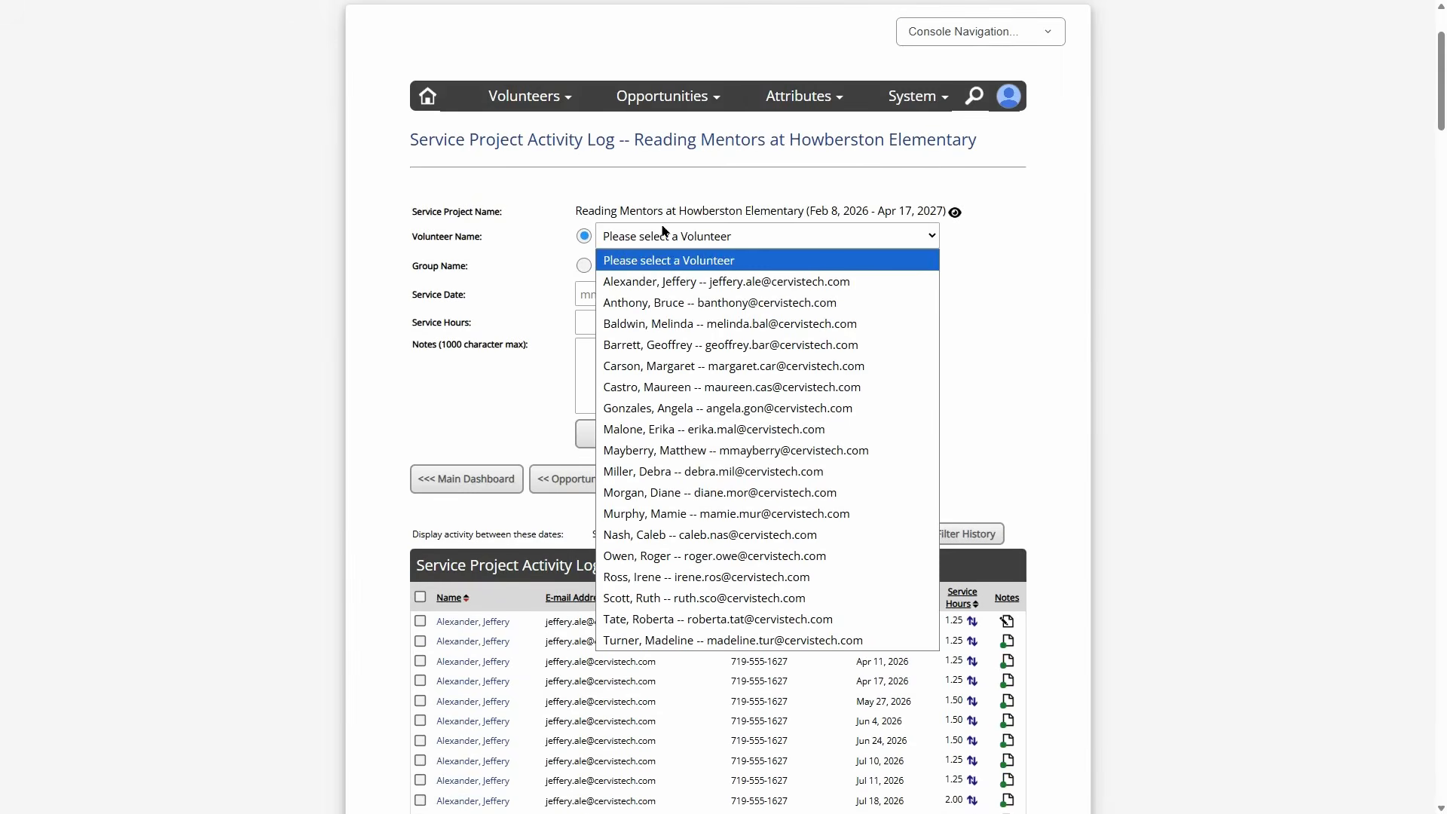
left_click(668, 304)
left_click(648, 294)
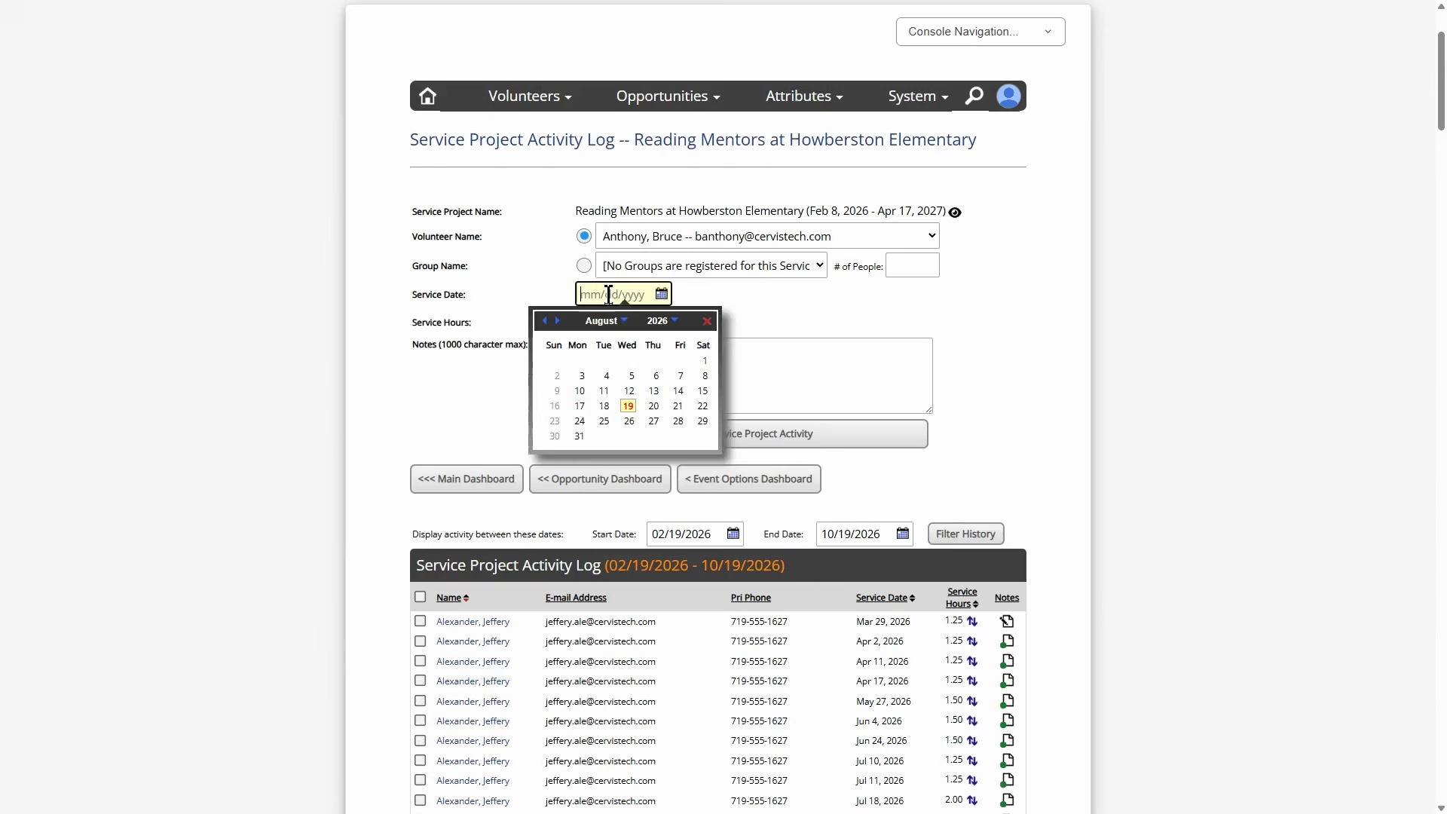
left_click(629, 400)
left_click(591, 324)
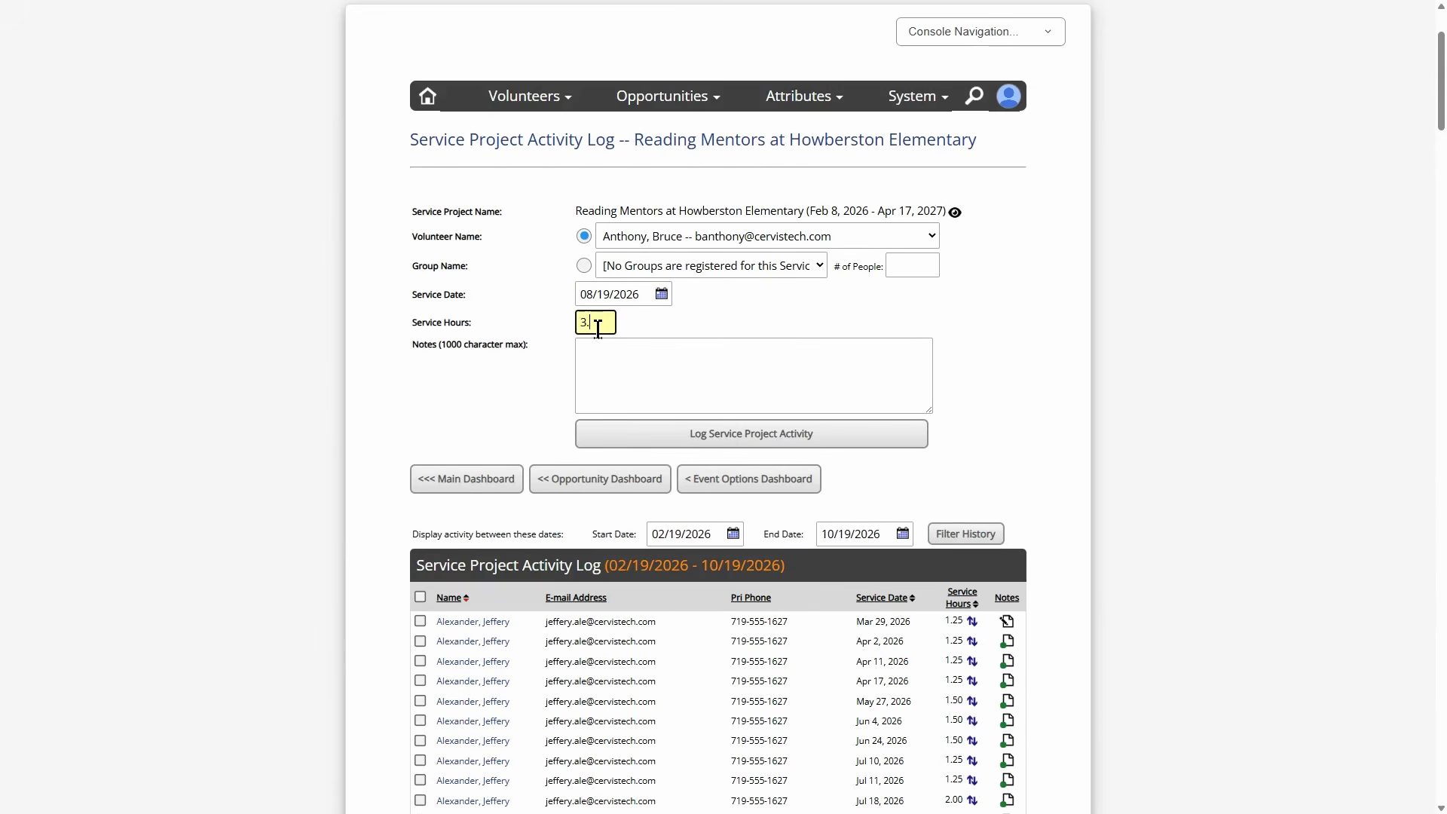
left_click(657, 353)
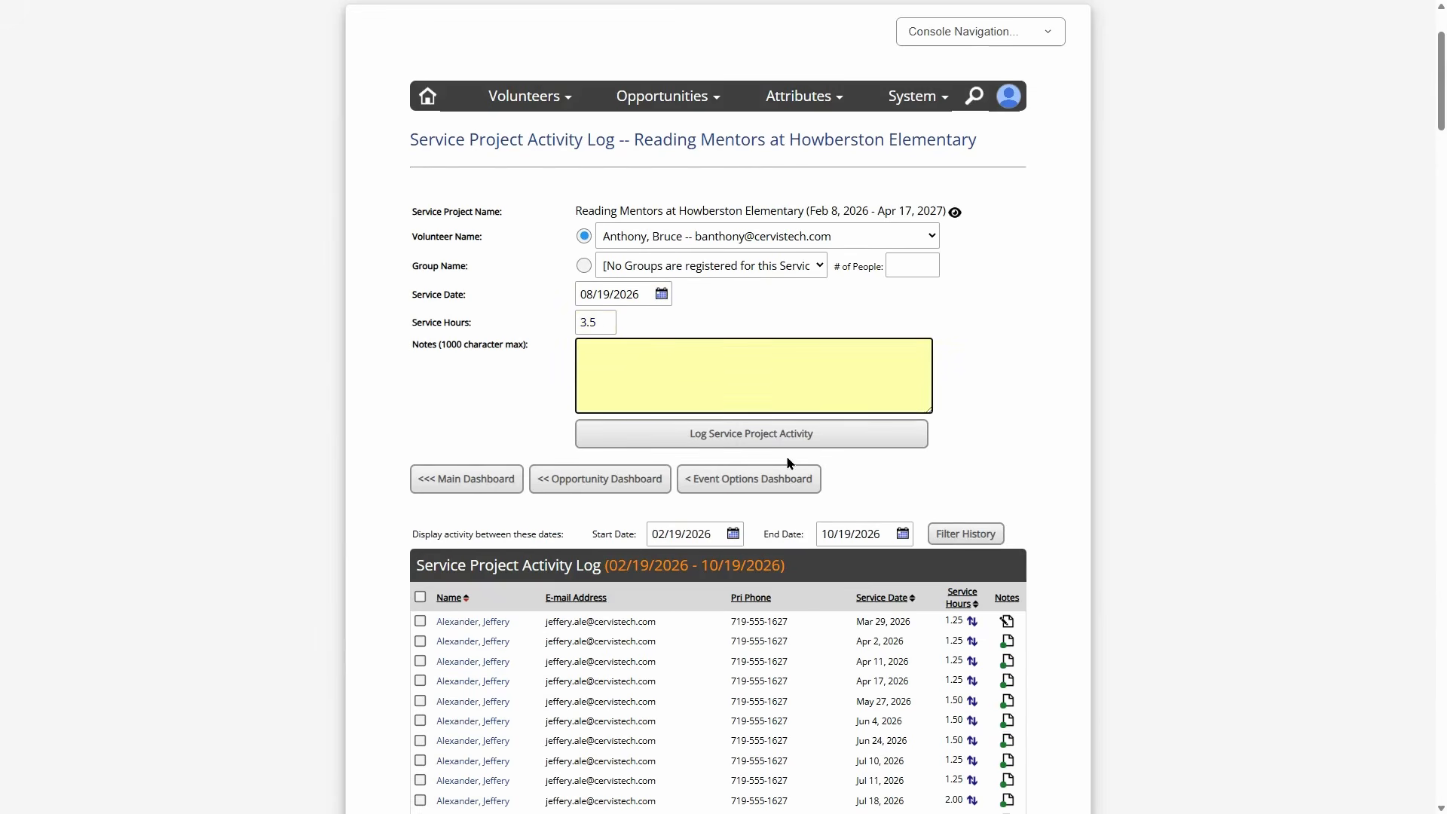
left_click(783, 435)
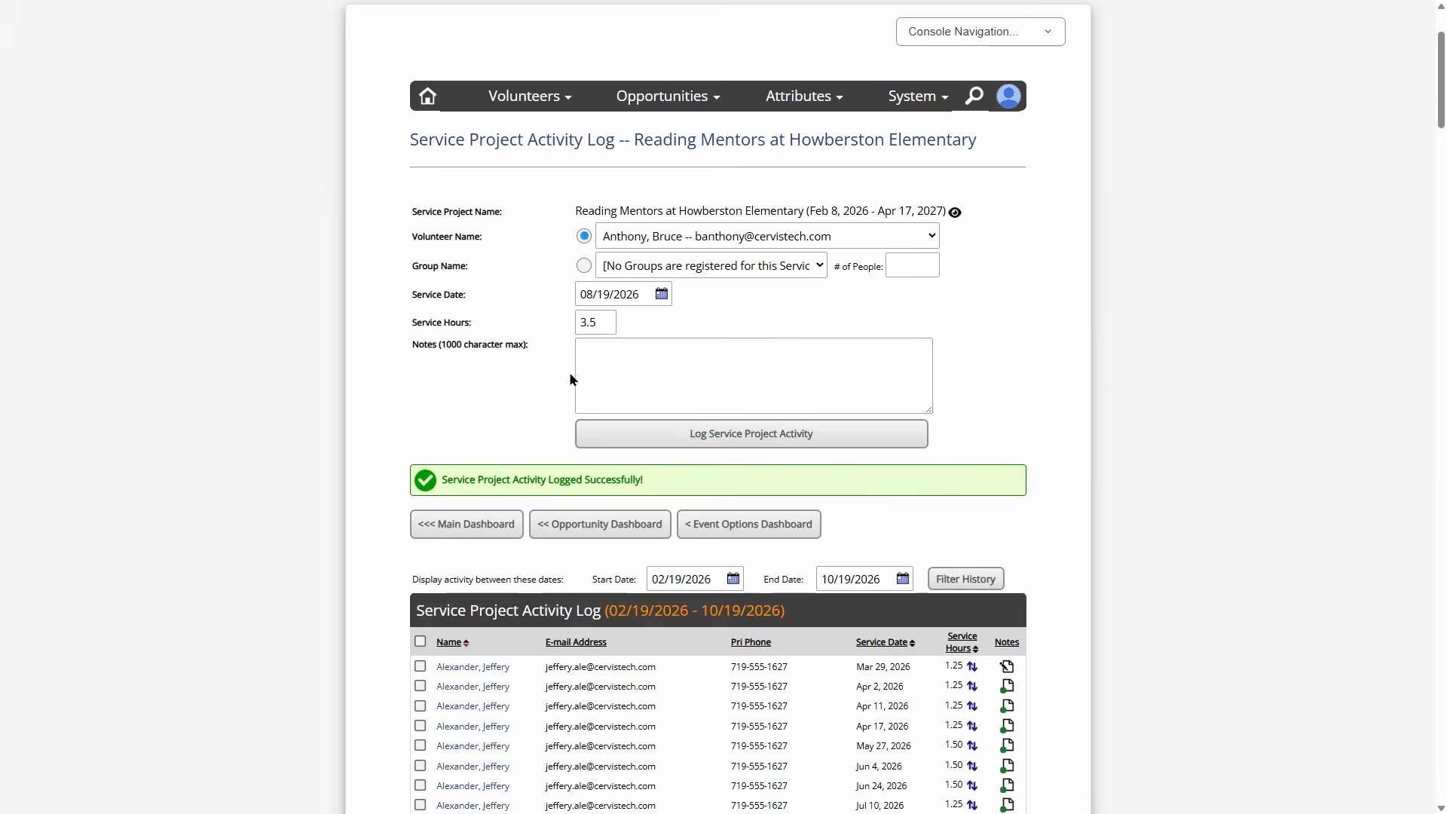
- Filter the activity history for the 02/19/2026–10/19/2026 range
scroll(565, 362, "down", 3)
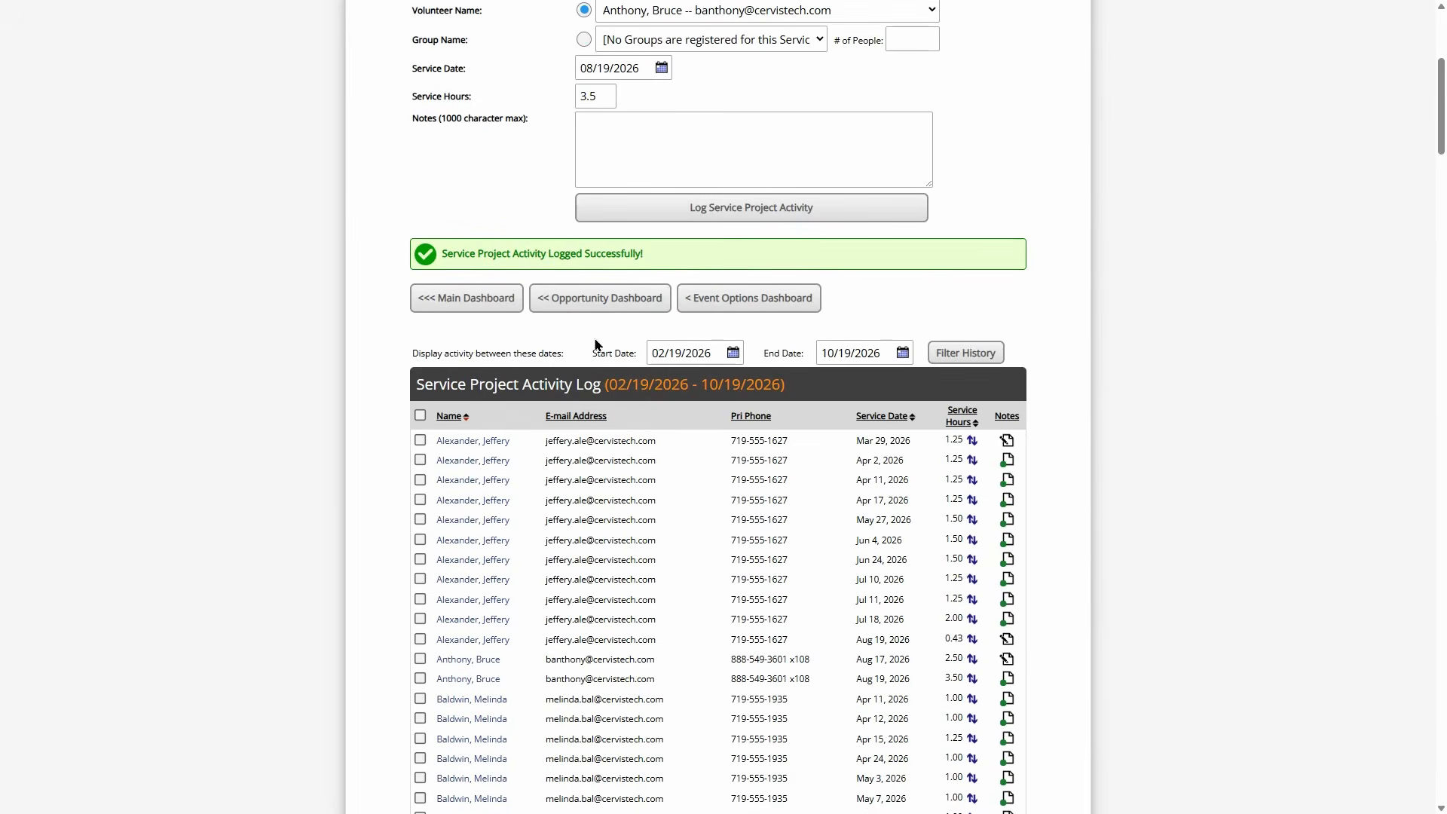
scroll(596, 344, "down", 2)
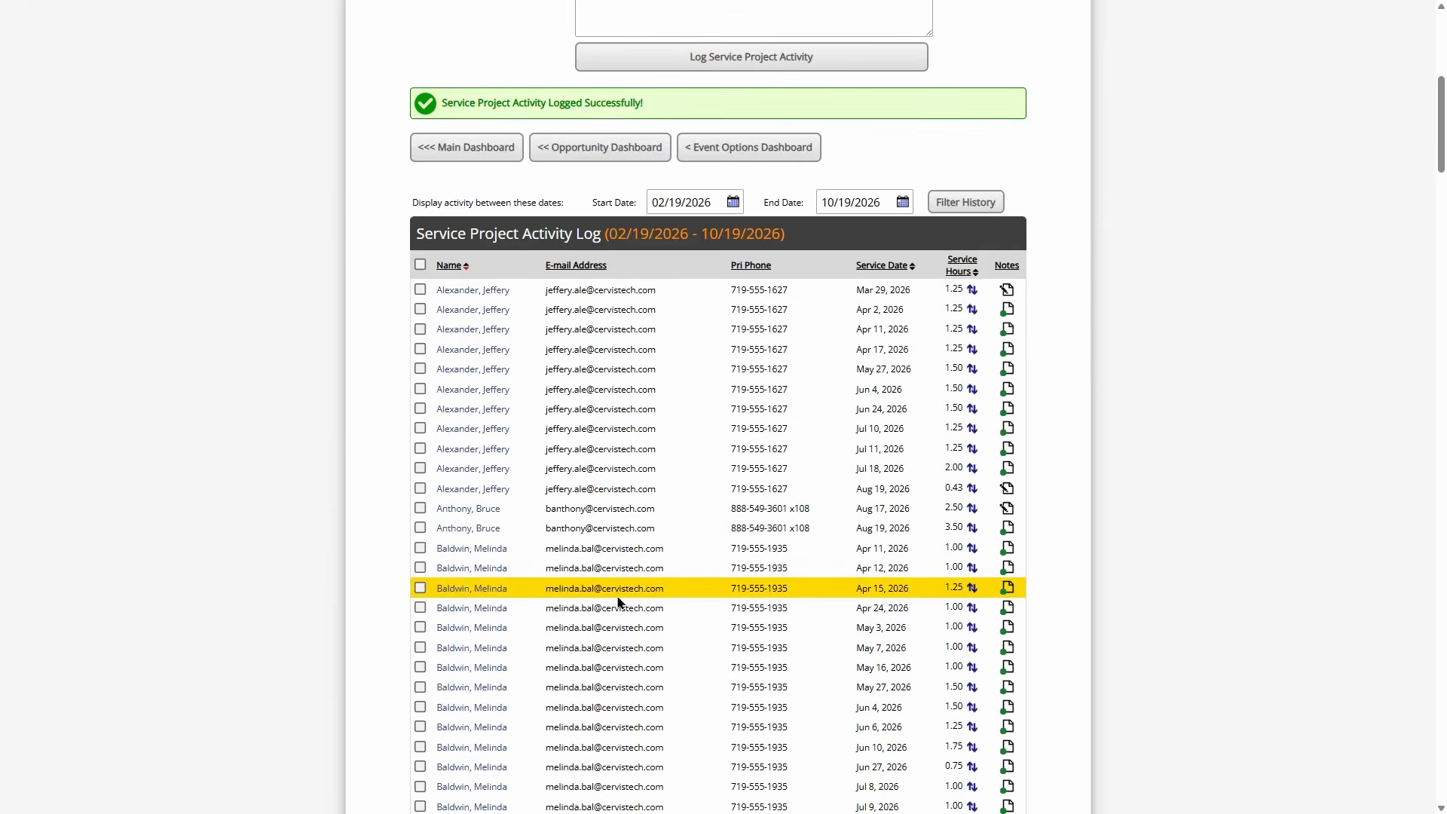
scroll(765, 319, "up", 2)
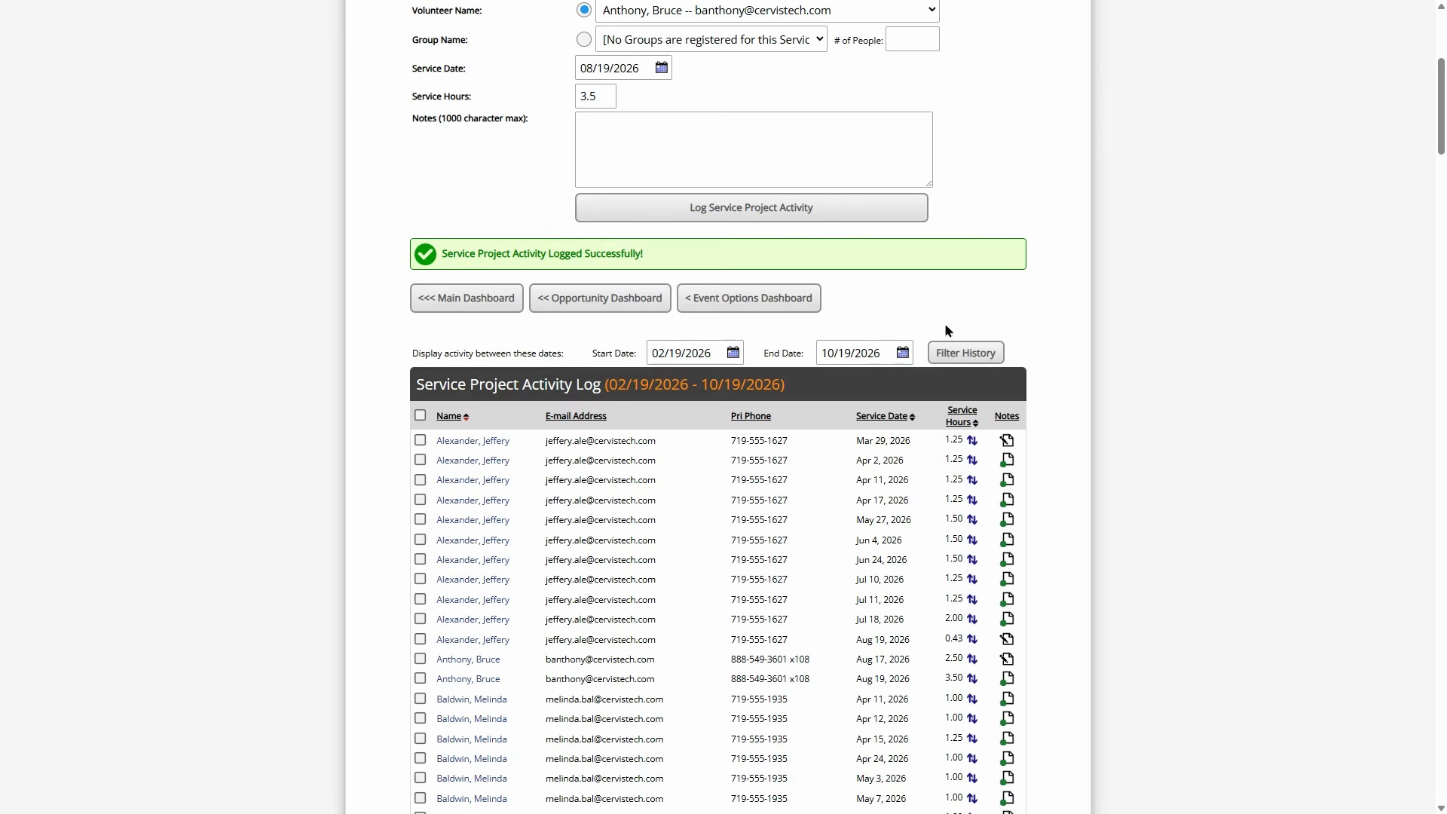
left_click(973, 350)
scroll(905, 400, "down", 2)
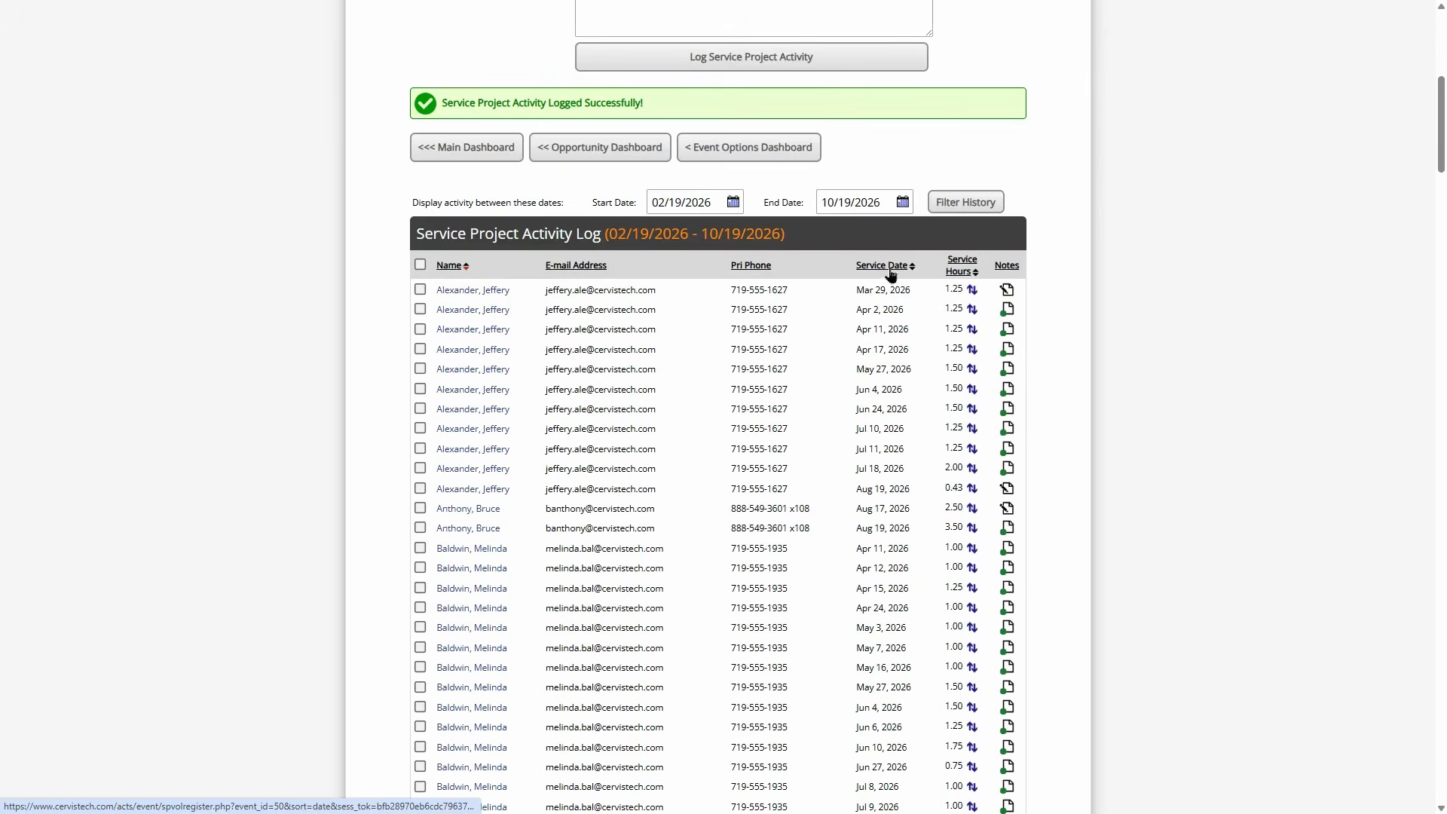
- Sort the log by service hours and view the Aug 17 entry's note without editing it
left_click(963, 272)
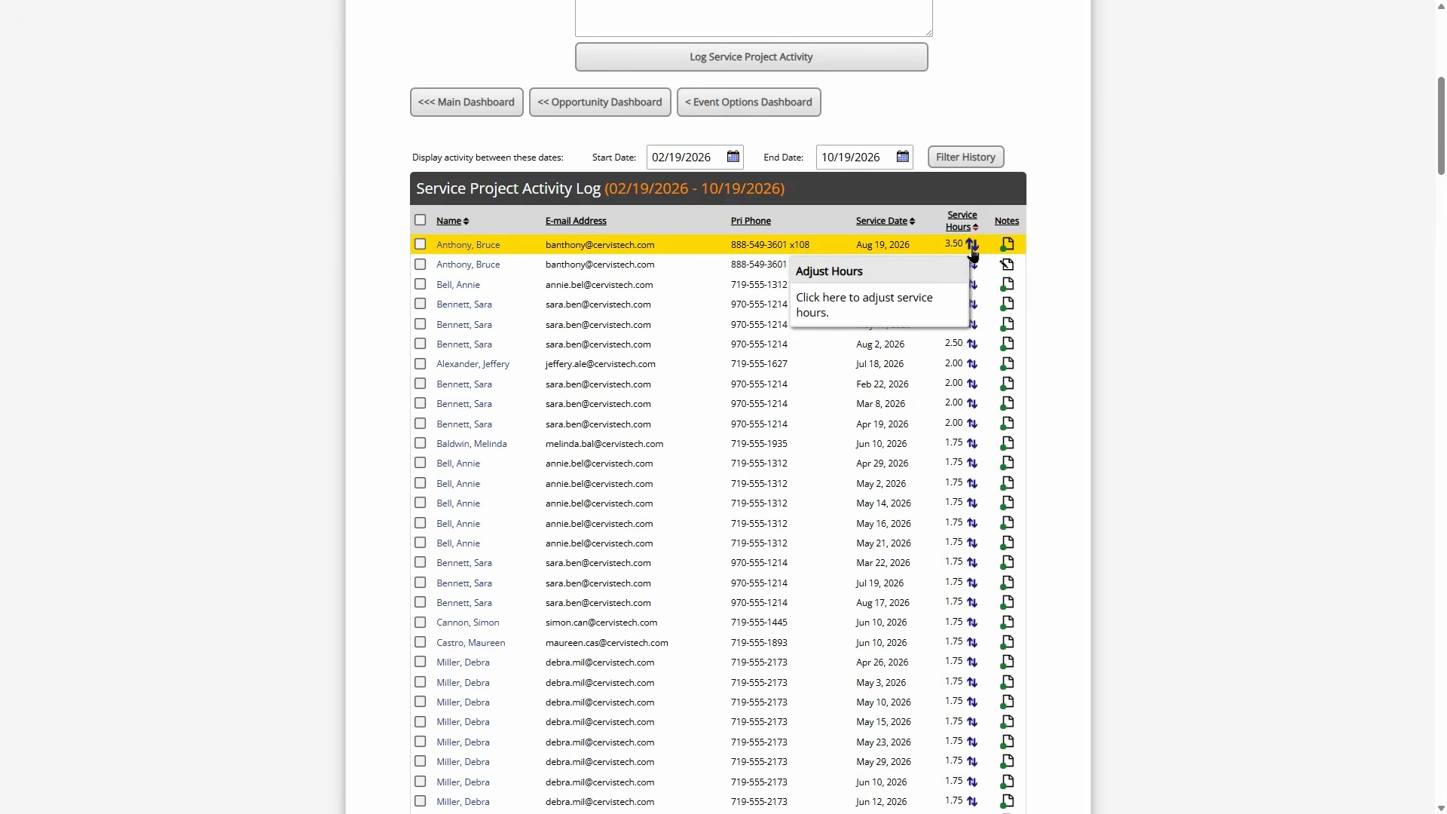
mouse_move(1010, 270)
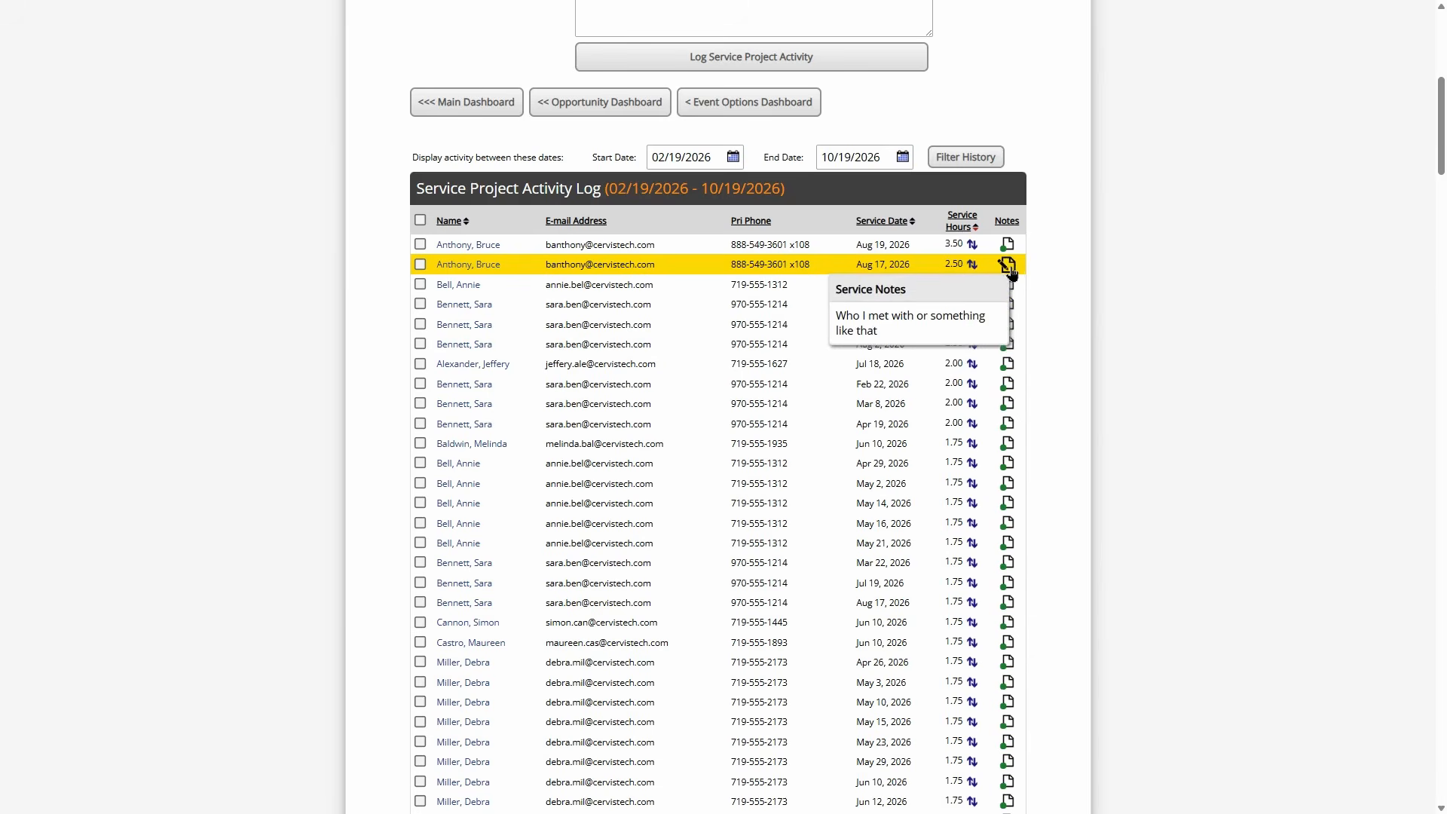
left_click(1009, 265)
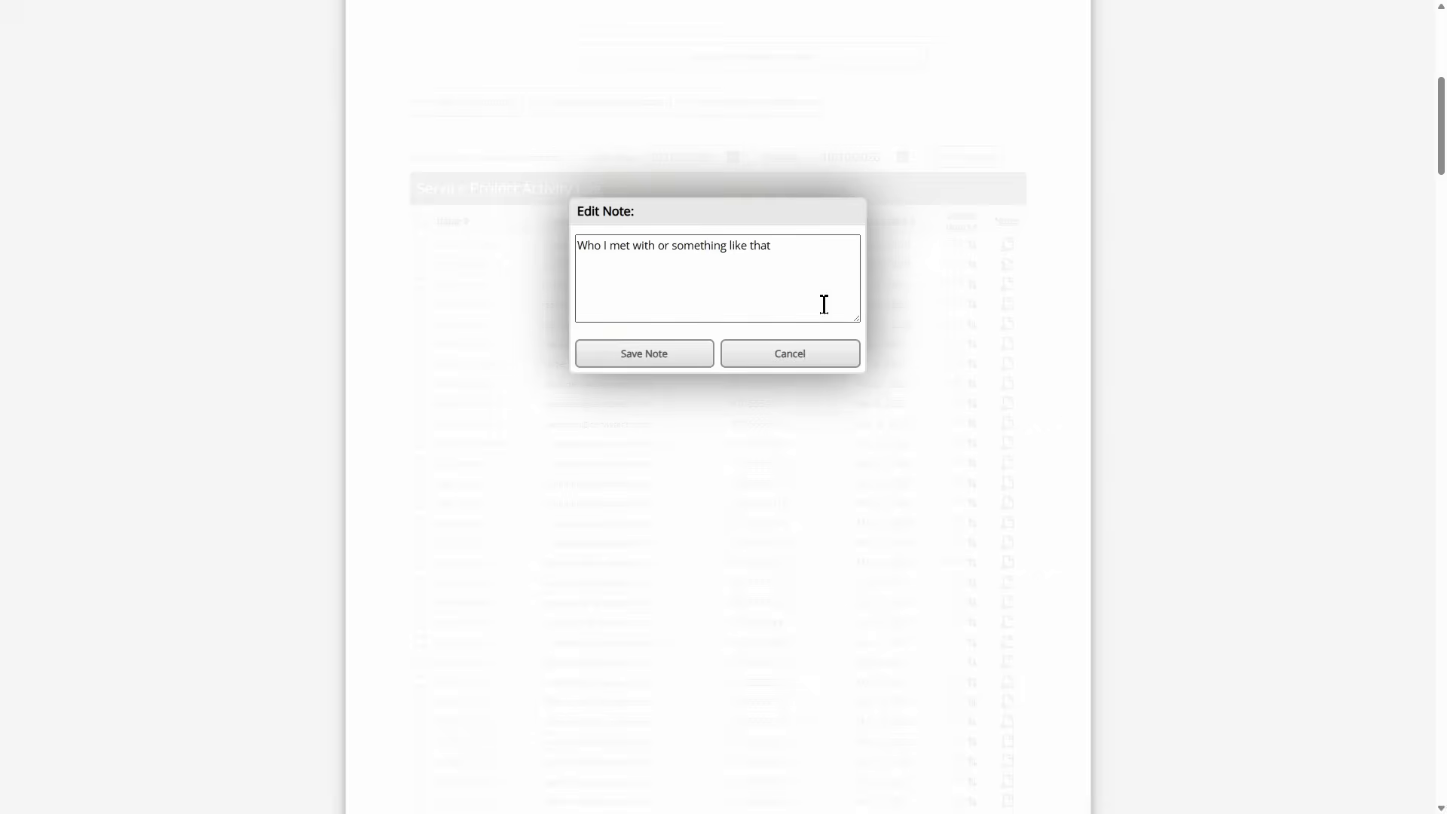
left_click(725, 245)
left_click(805, 354)
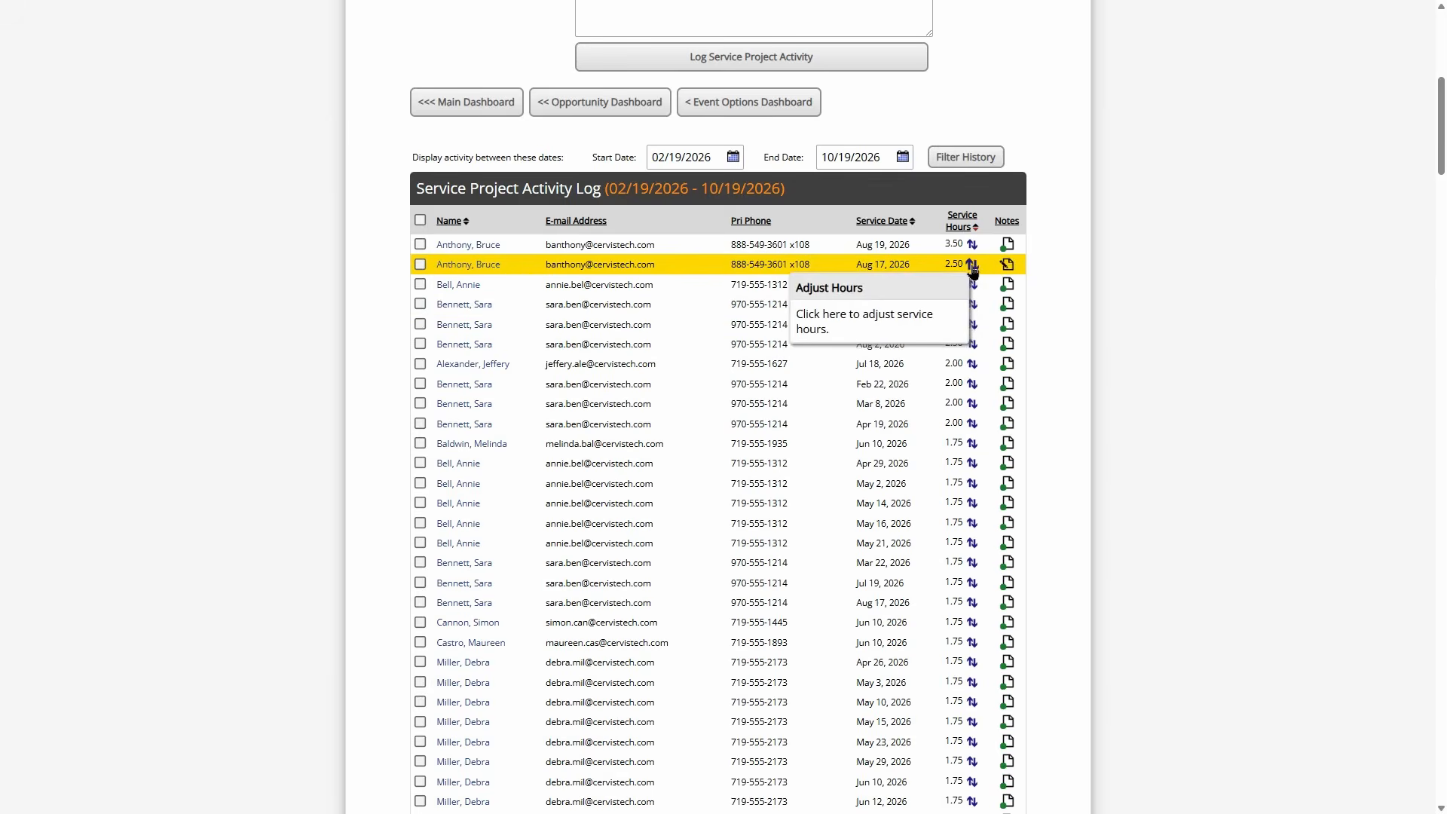
- Leave the Aug 17 entry's 2.50 hours unchanged and tick that entry's checkbox
left_click(973, 268)
double_click(669, 317)
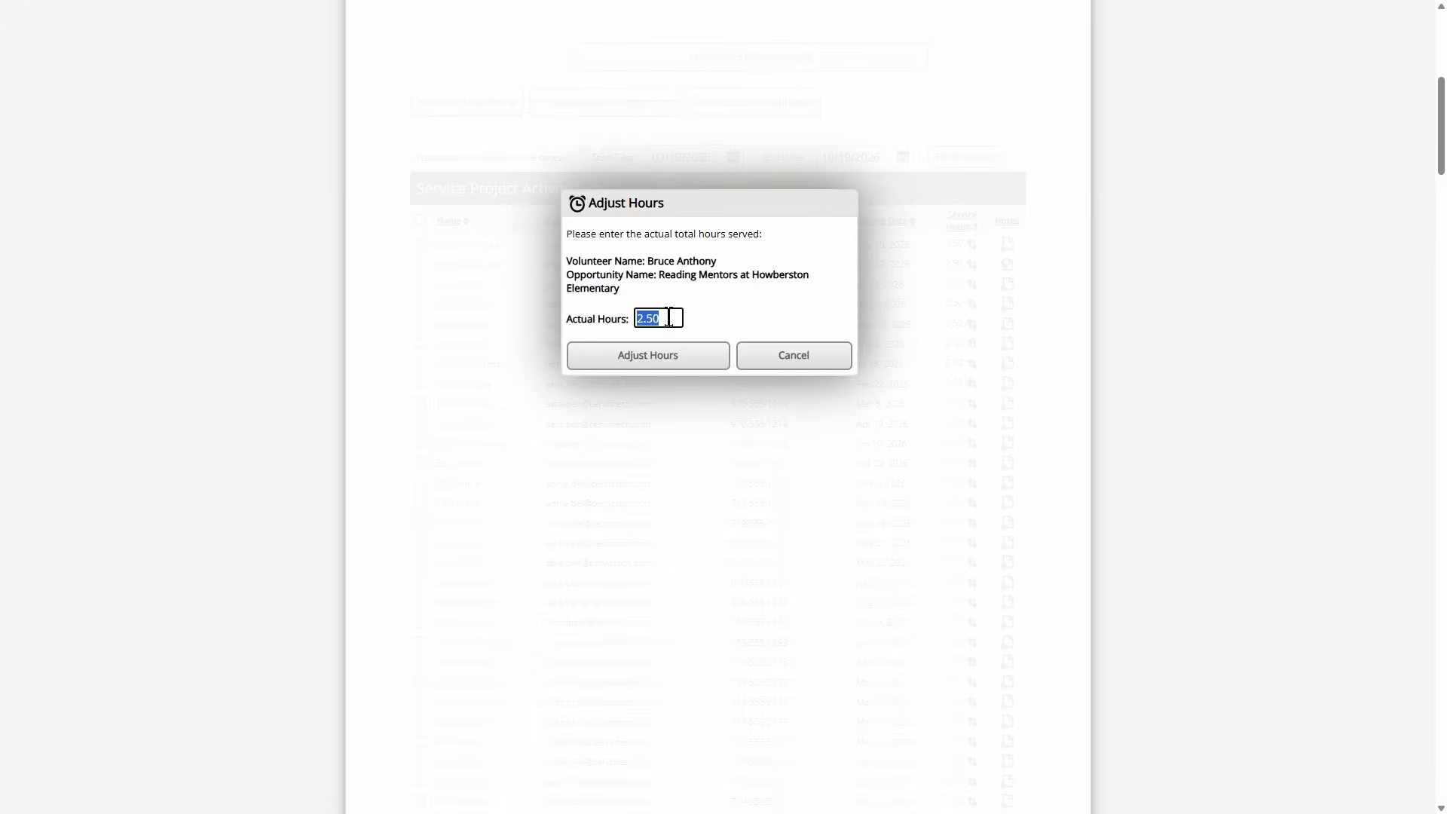
left_click(666, 326)
left_click(805, 355)
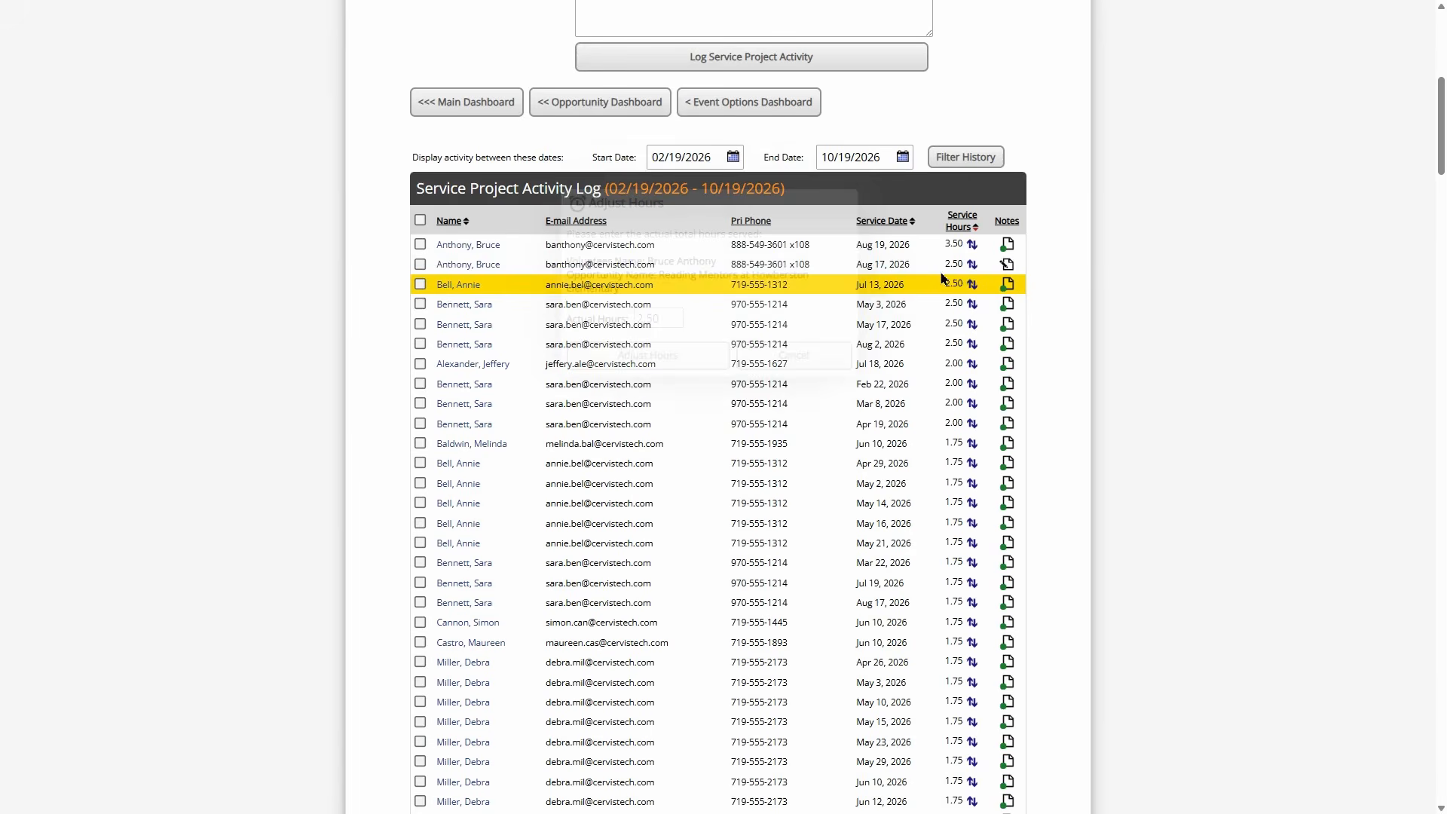
left_click(420, 265)
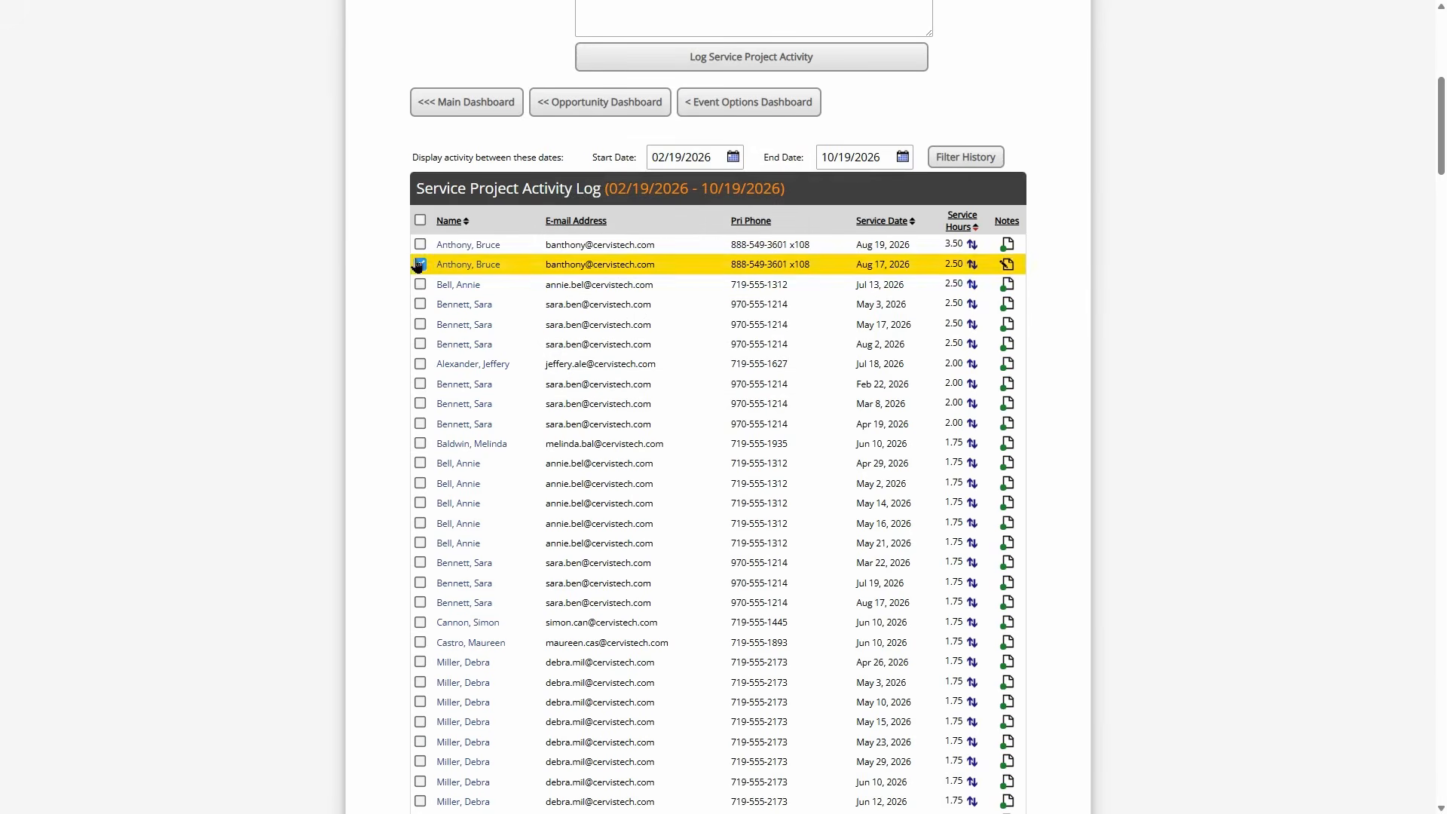
scroll(392, 317, "down", 20)
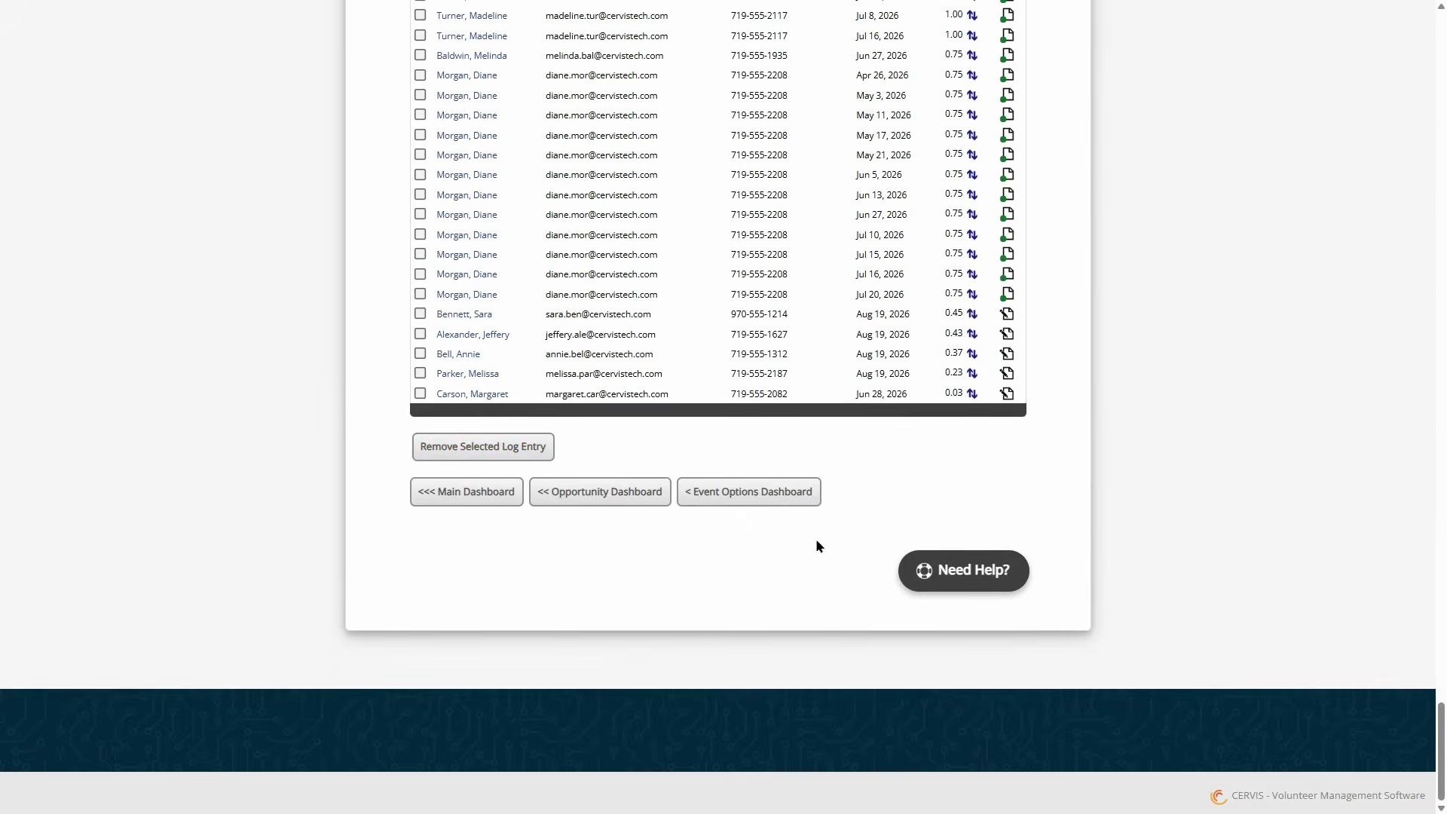
scroll(773, 474, "up", 15)
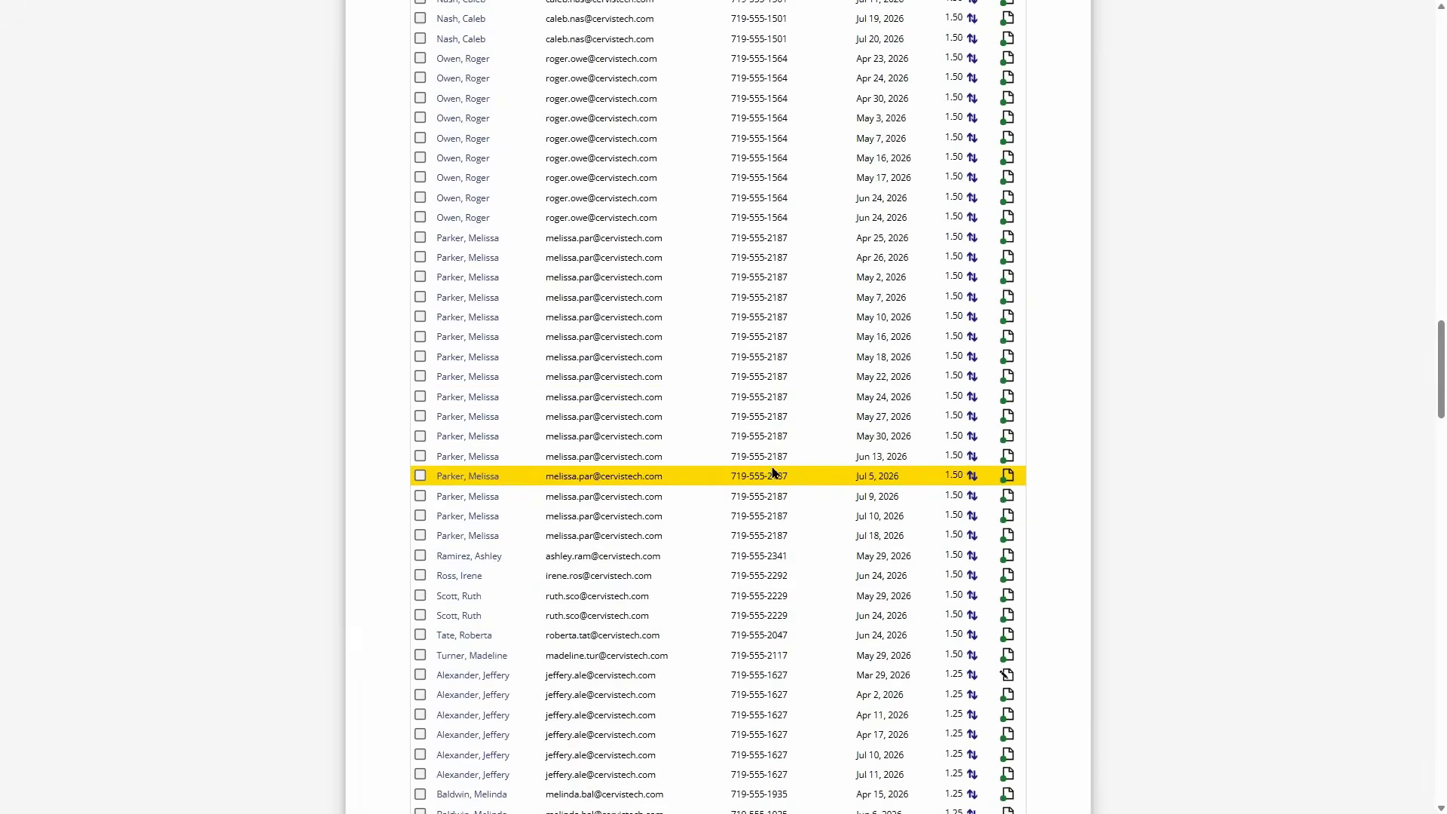
scroll(773, 473, "up", 15)
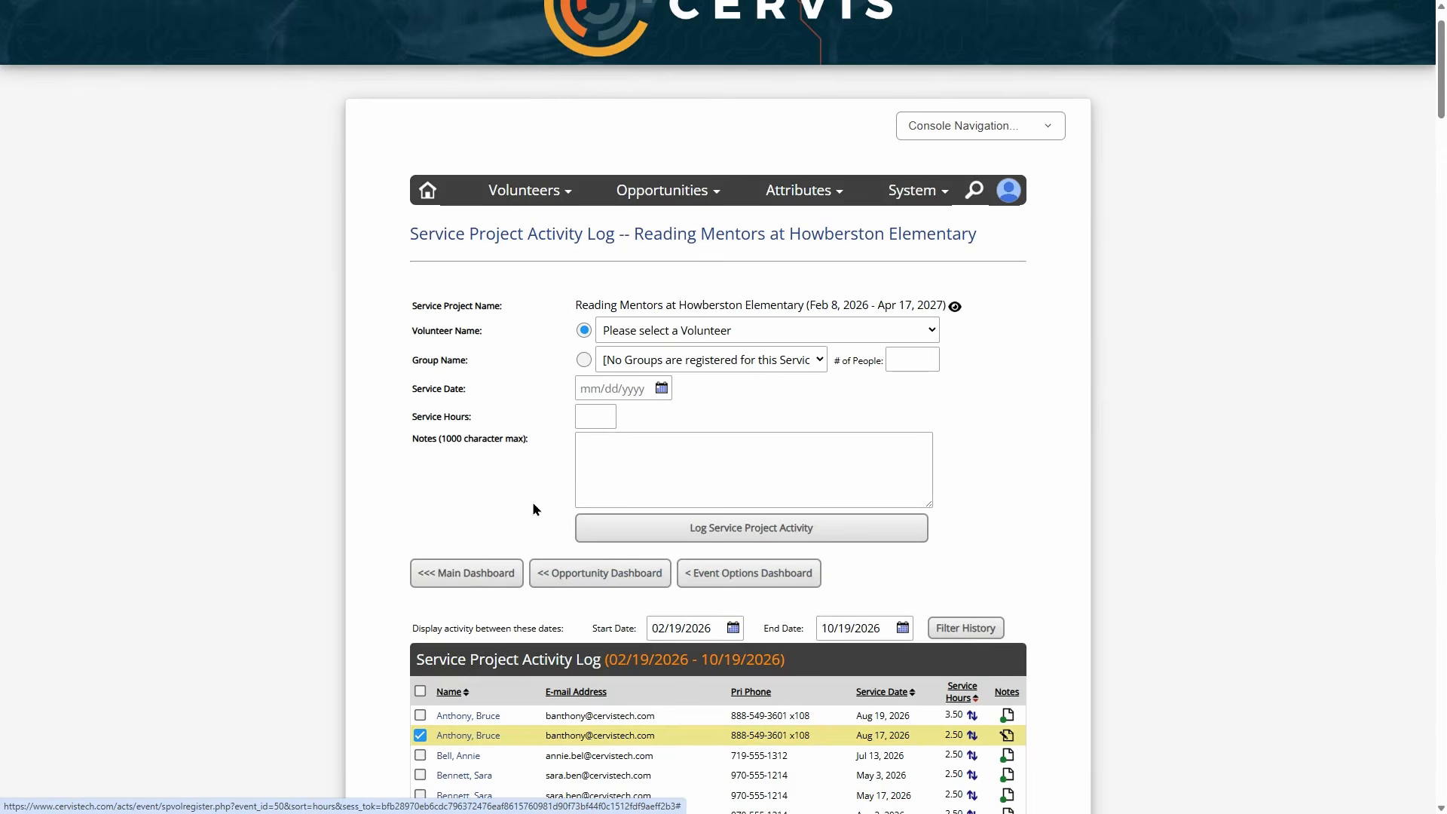
scroll(538, 502, "down", 2)
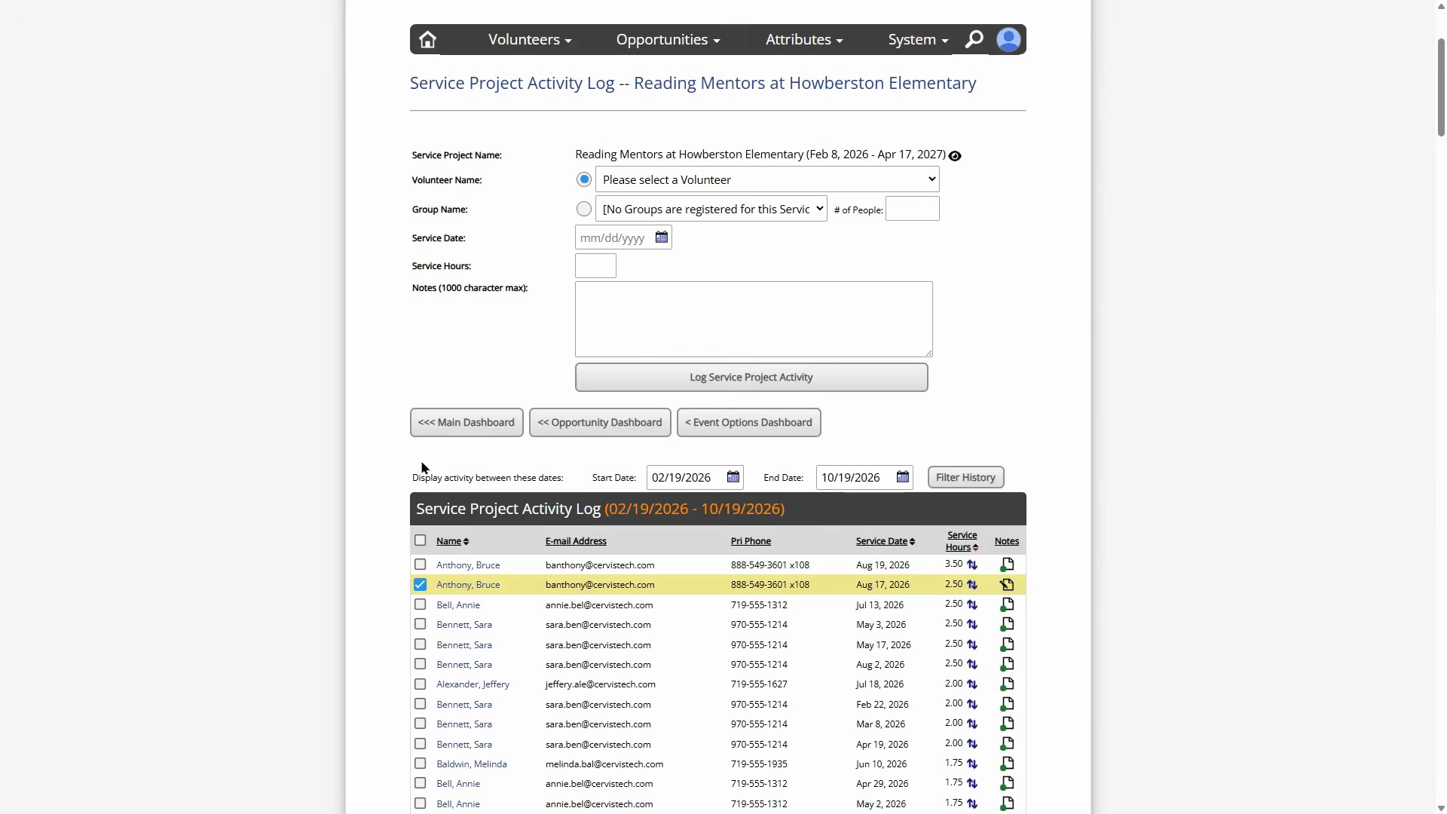
- Unregister the volunteer from Reading Mentors and open its Opportunity Options Dashboard
left_click(607, 420)
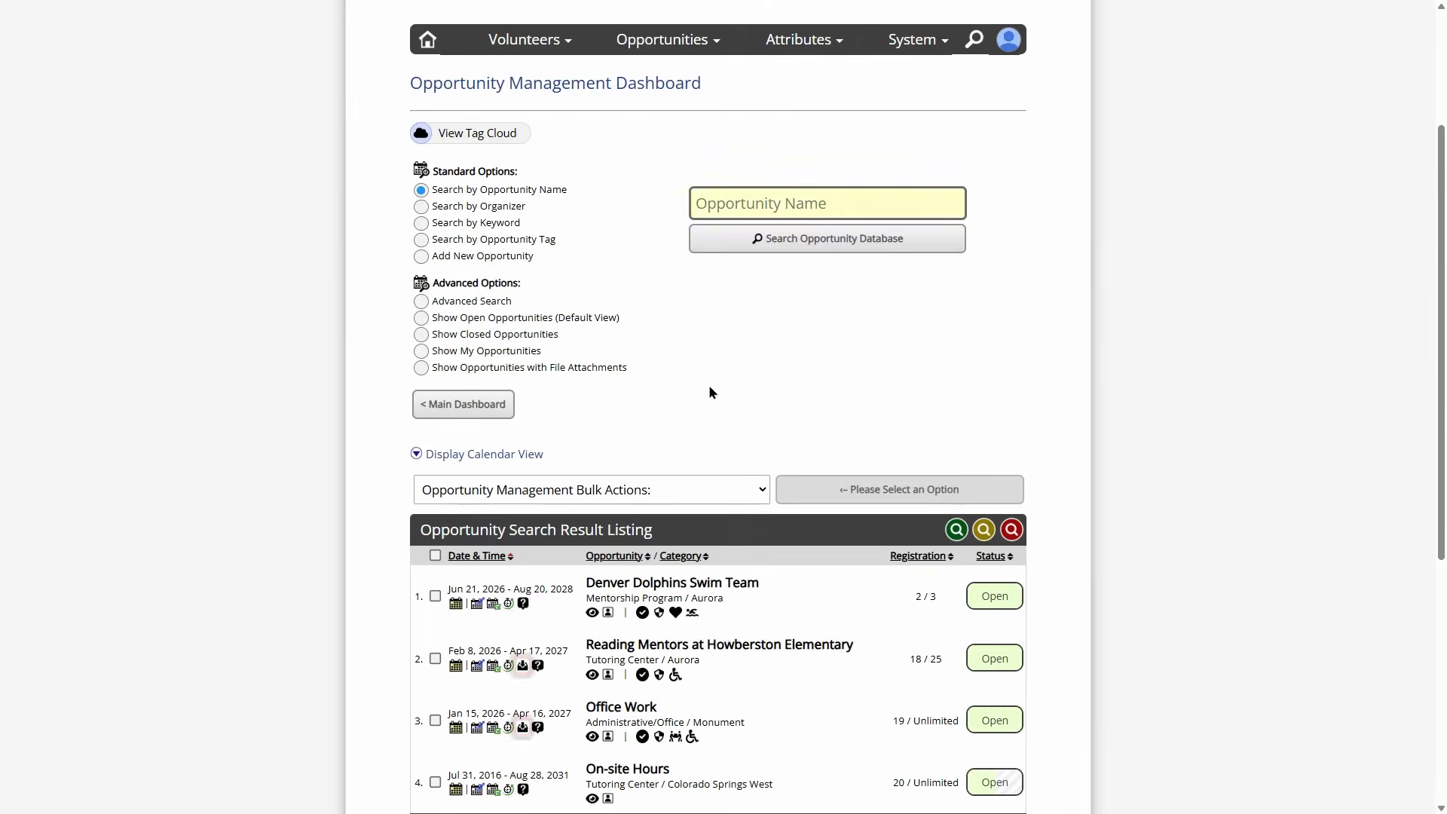
scroll(663, 439, "down", 3)
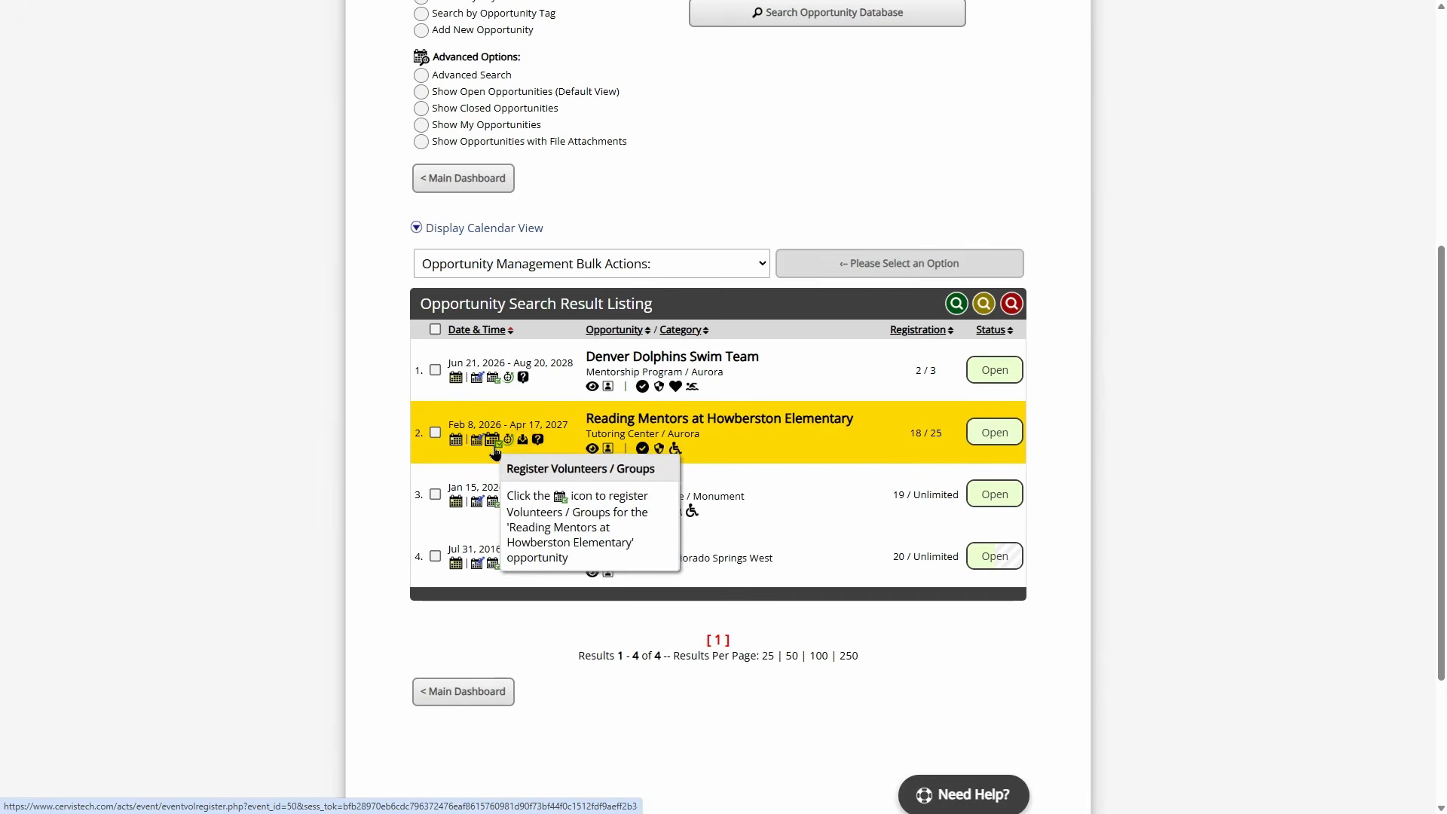
left_click(494, 444)
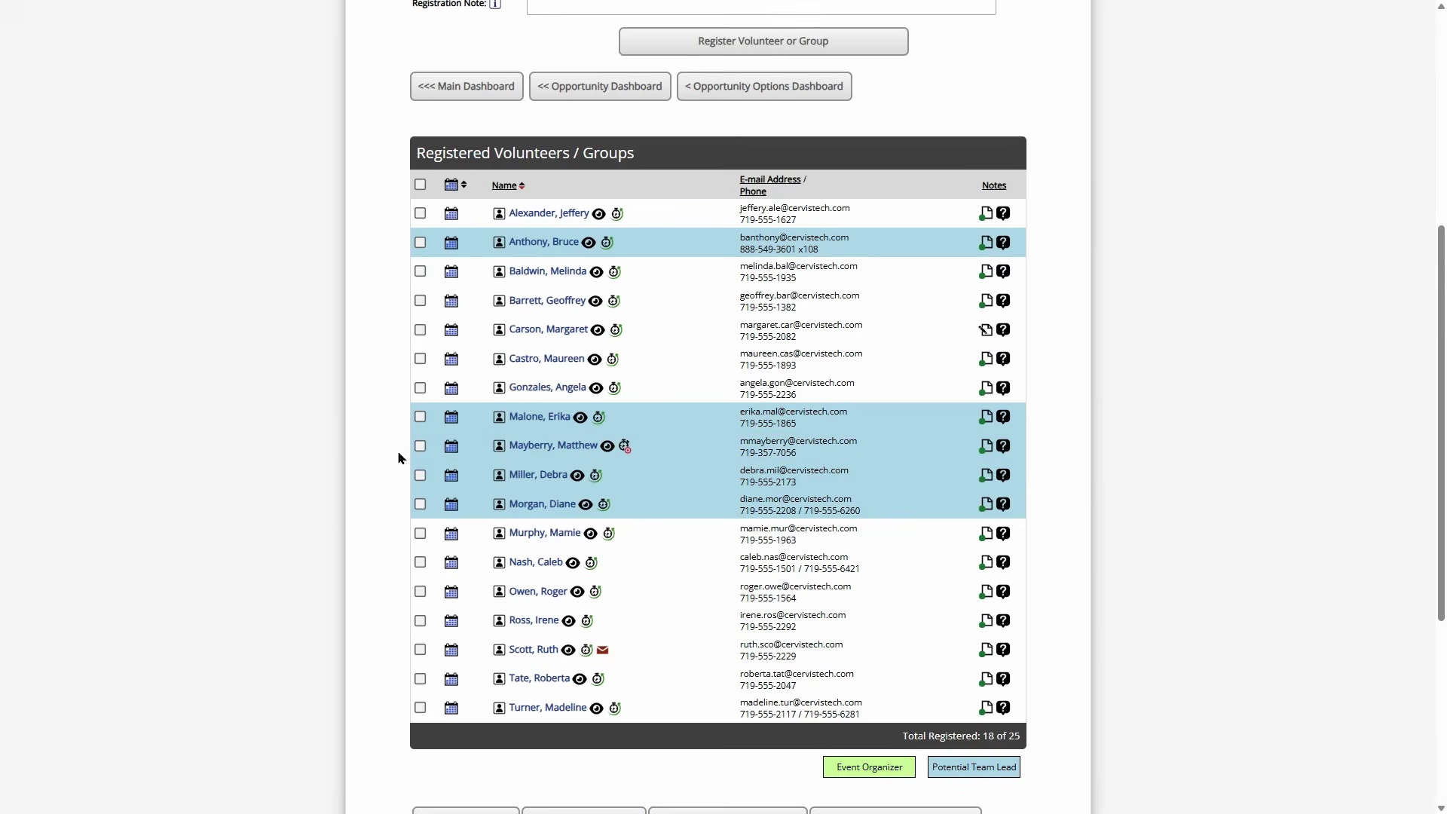
left_click(420, 244)
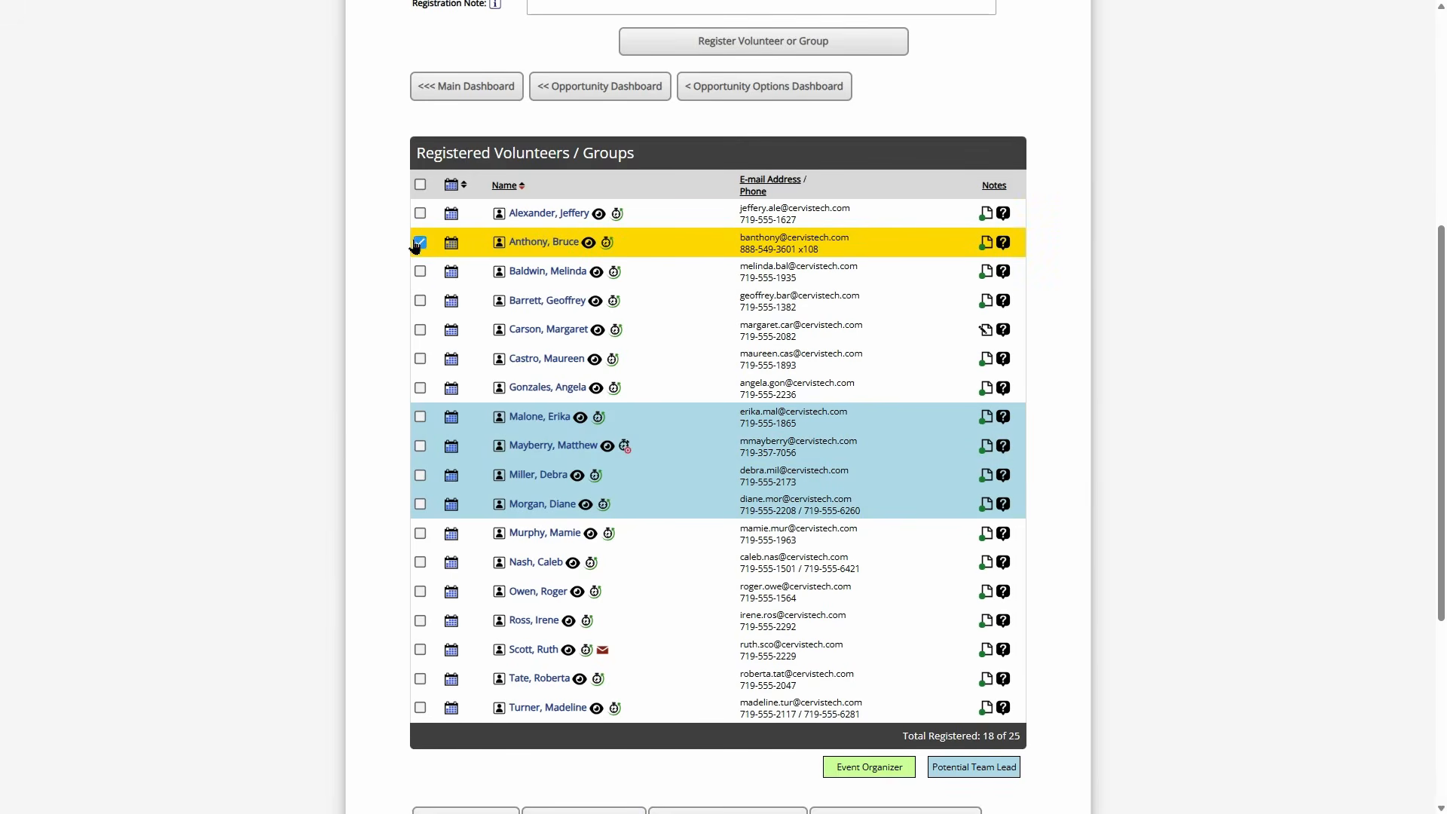
scroll(467, 467, "down", 4)
left_click(494, 525)
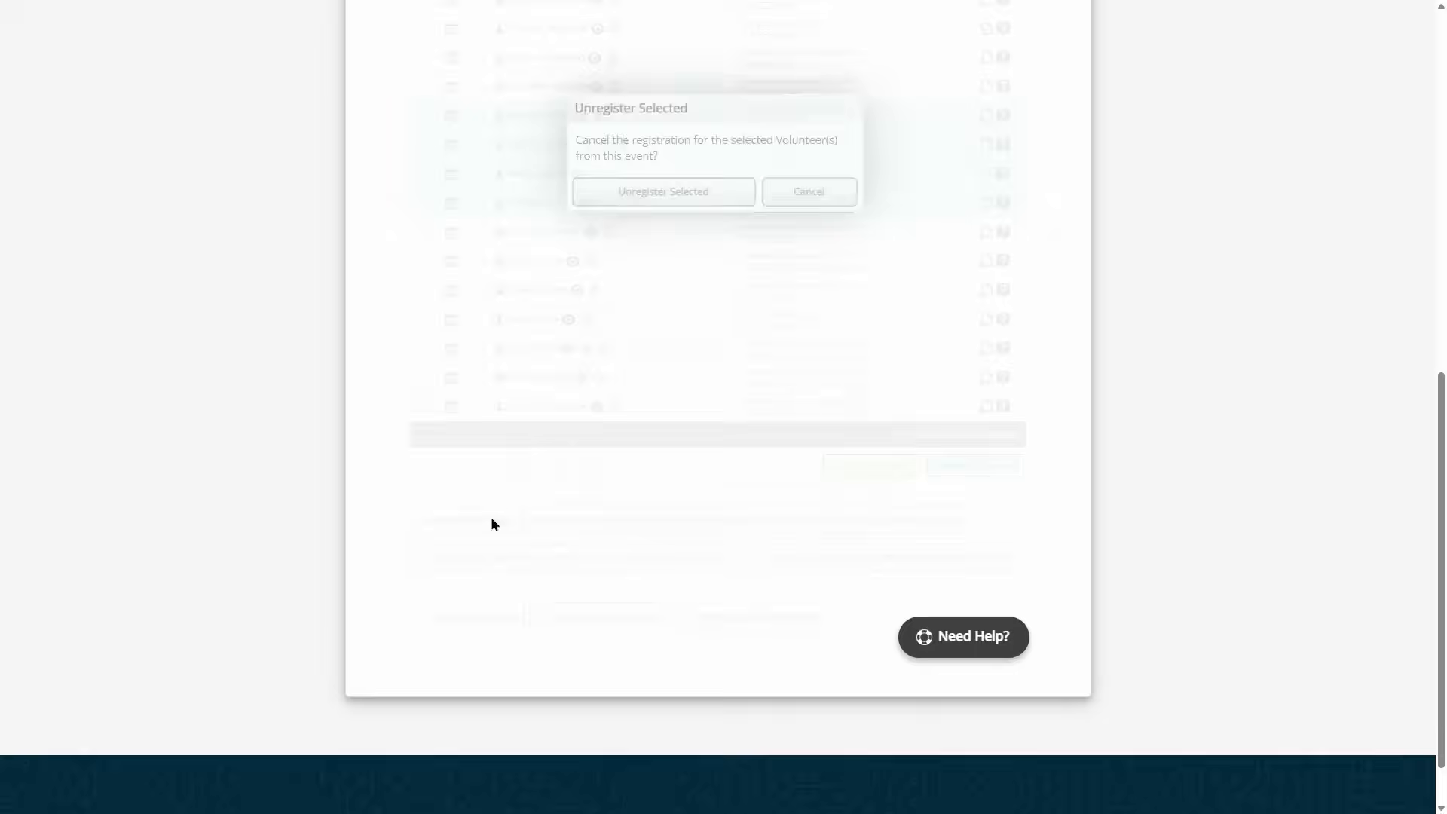
left_click(686, 464)
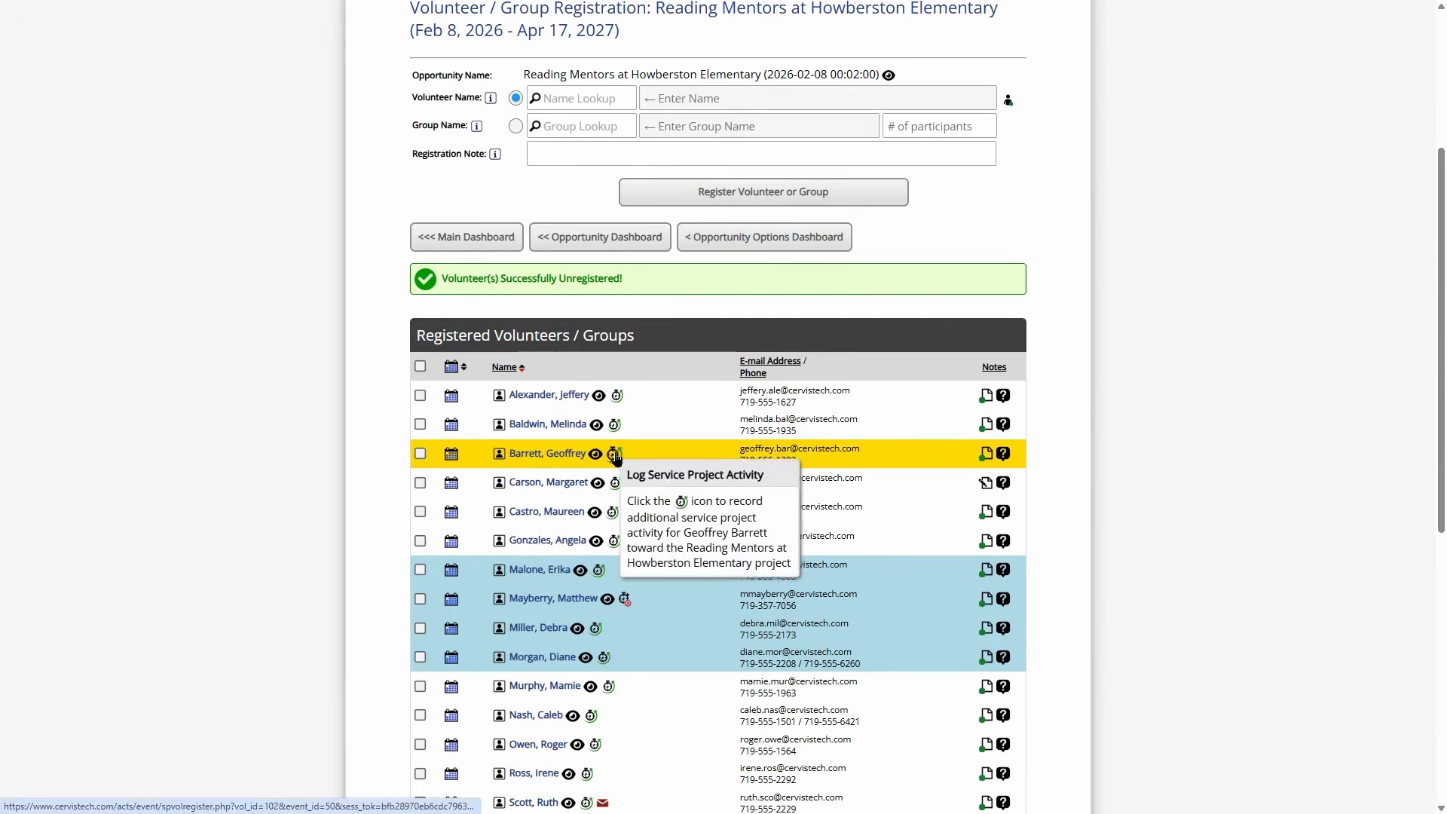
left_click(737, 238)
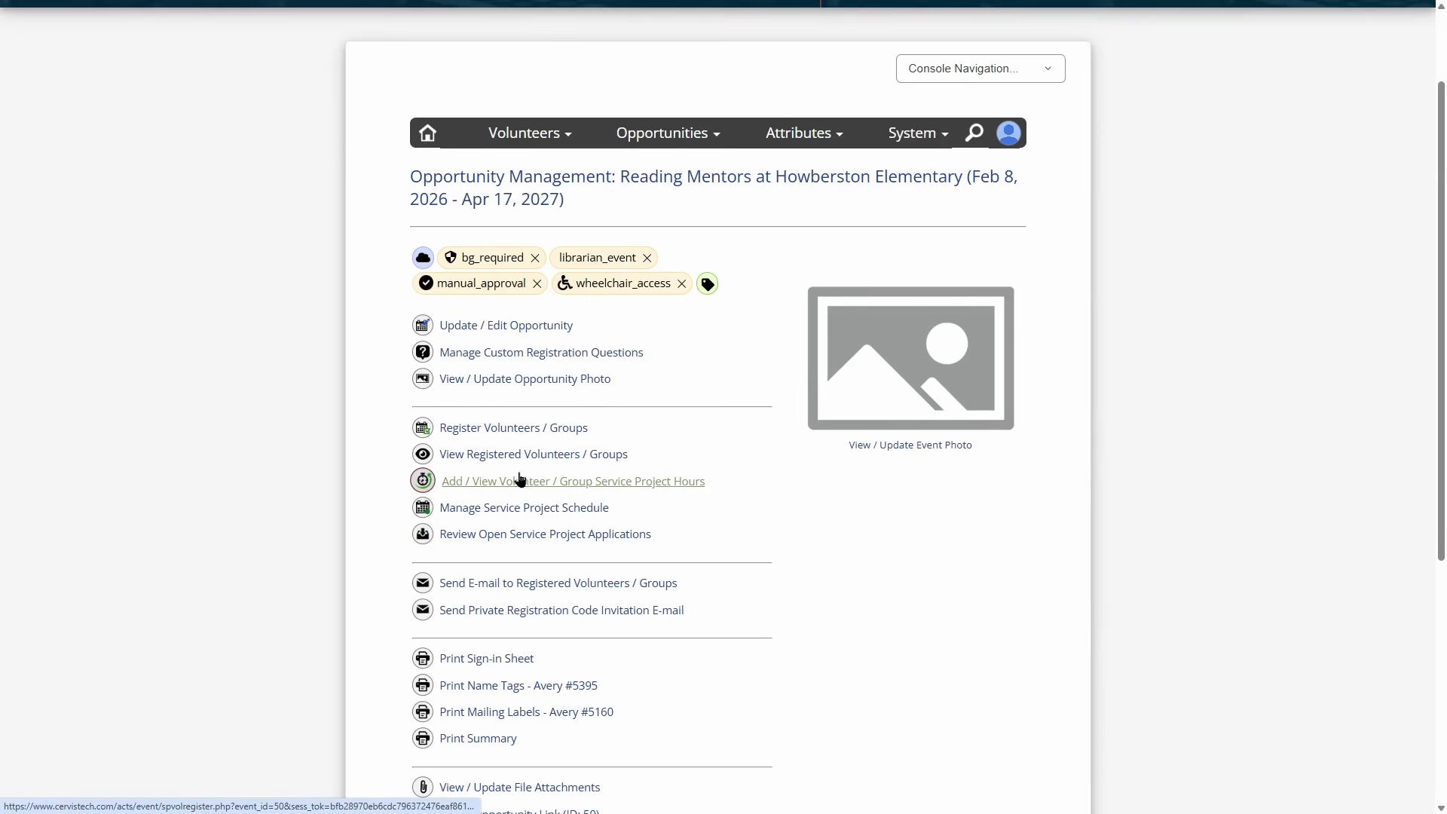
- As the volunteer, confirm the service activity form offers no service projects to log
left_click(427, 484)
scroll(505, 473, "down", 4)
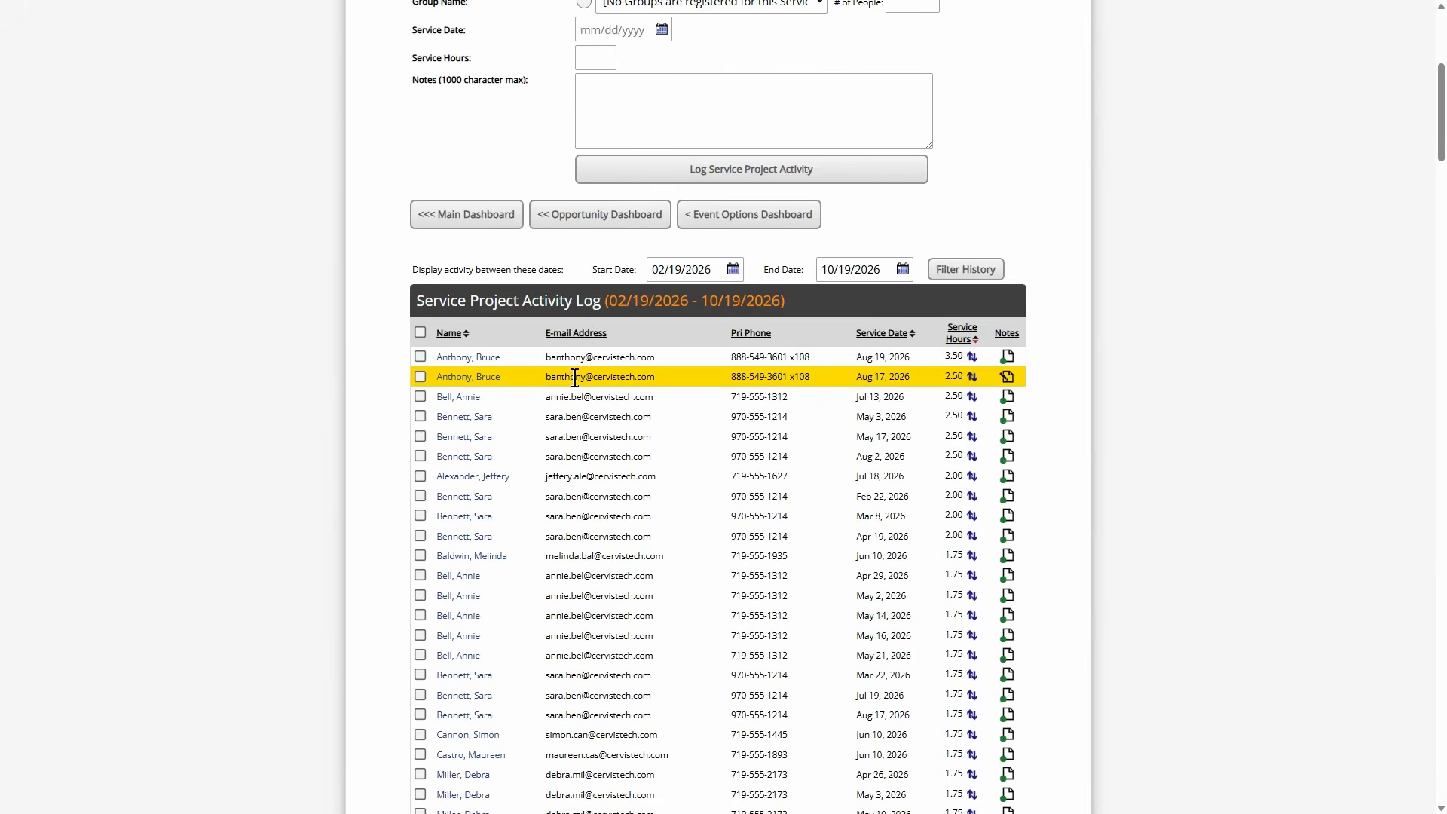
scroll(826, 407, "up", 5)
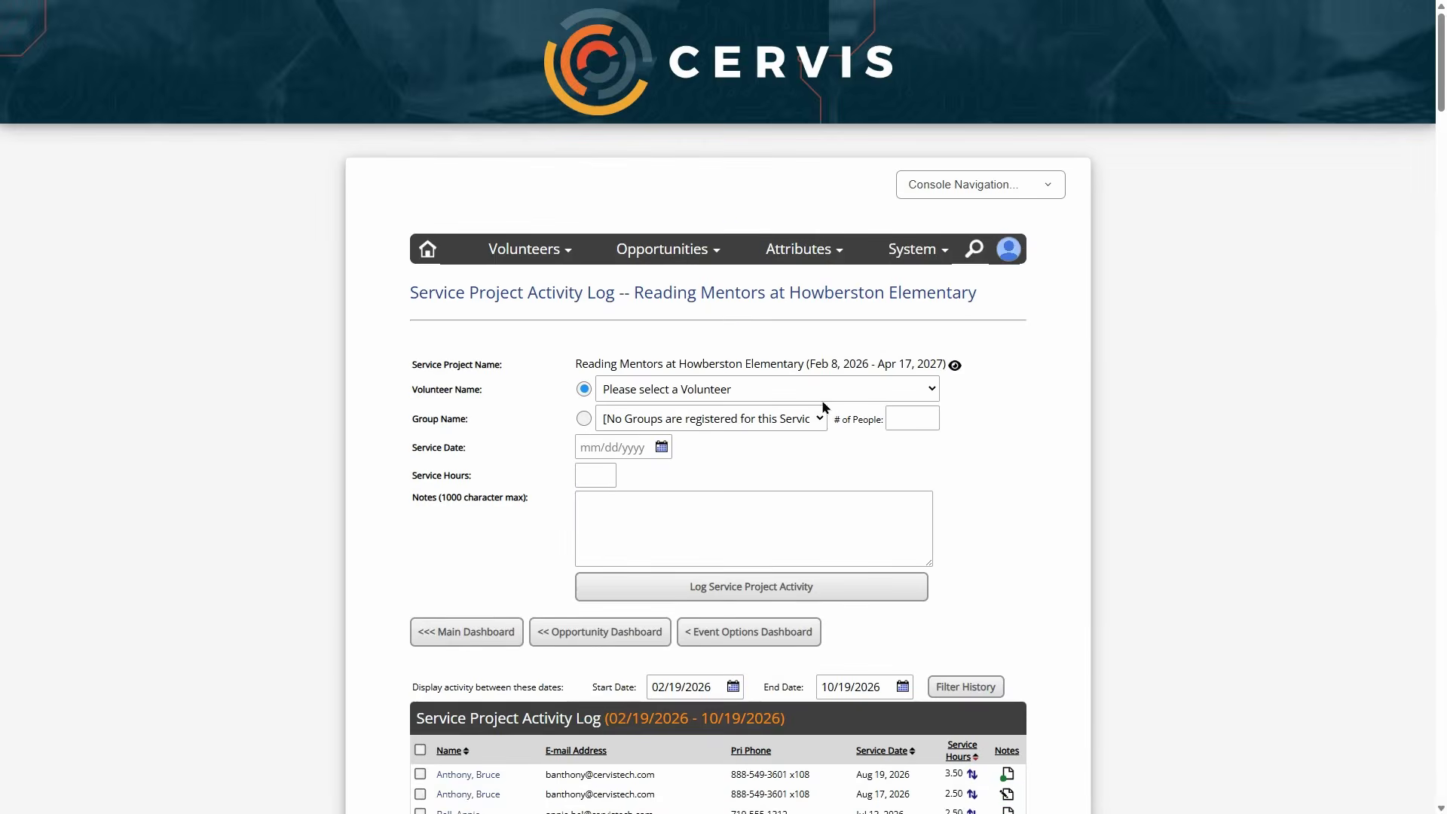
left_click(1009, 249)
left_click(926, 396)
scroll(721, 307, "up", 2)
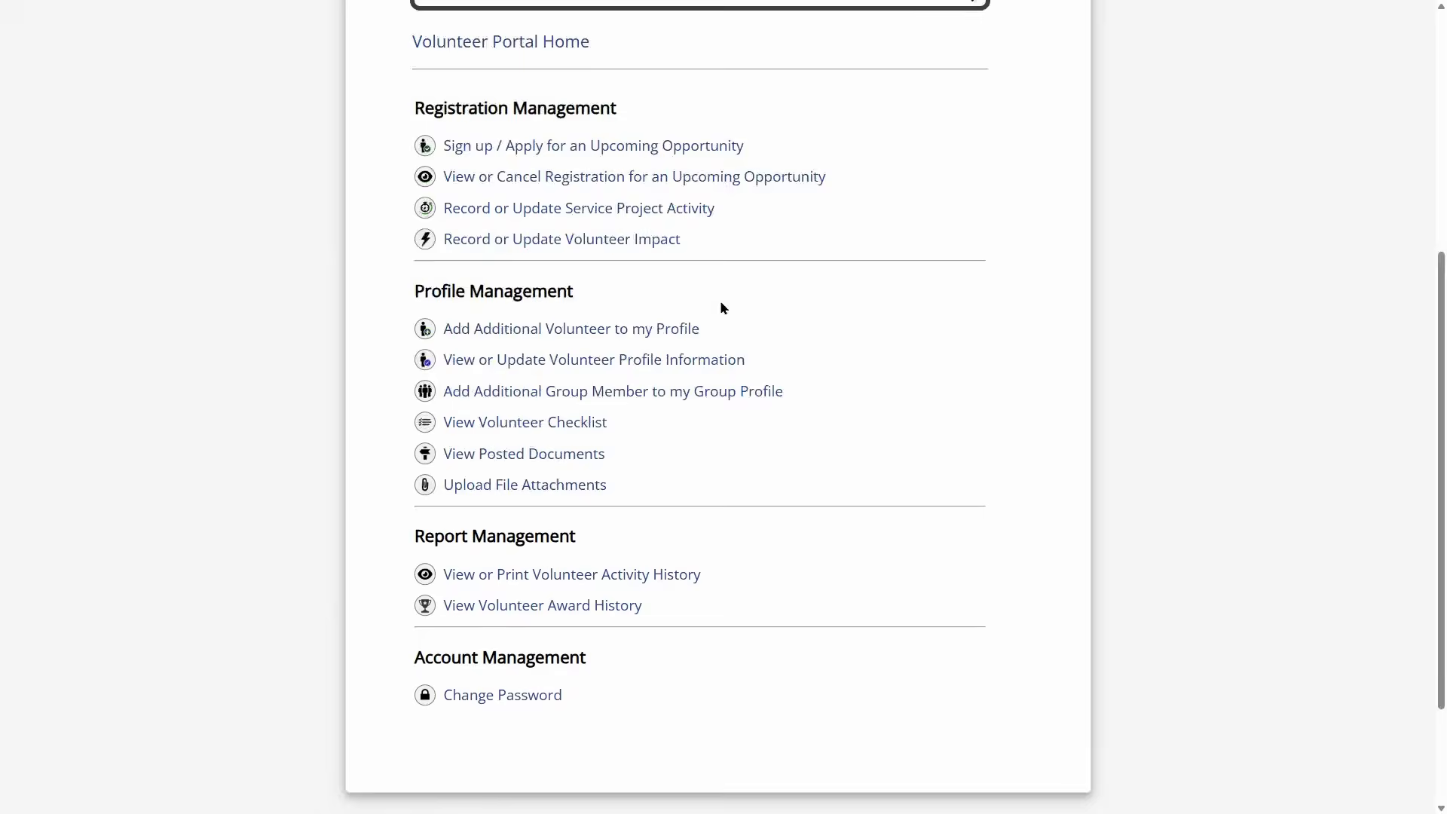
left_click(446, 331)
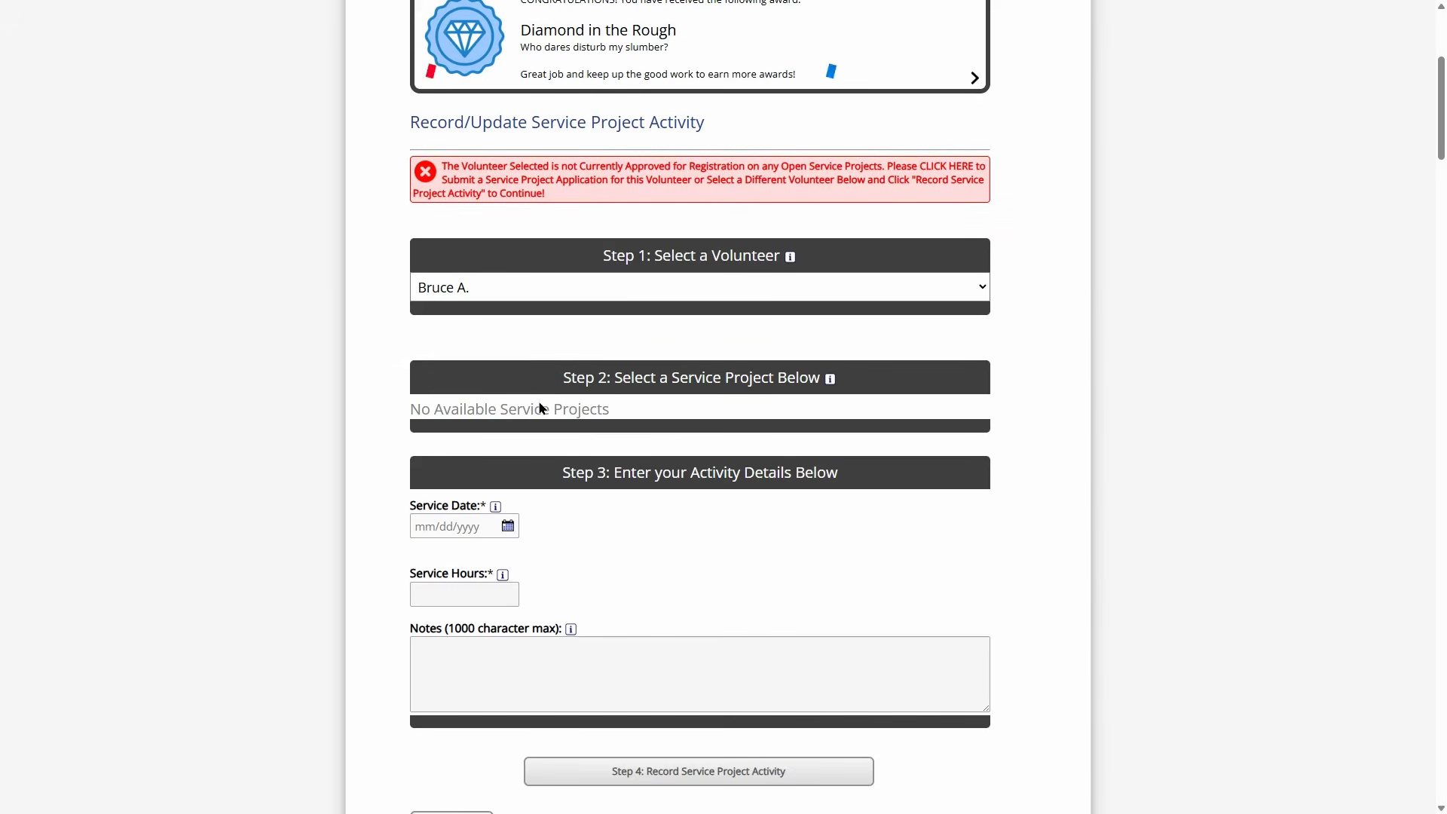
scroll(608, 391, "down", 4)
left_click(450, 526)
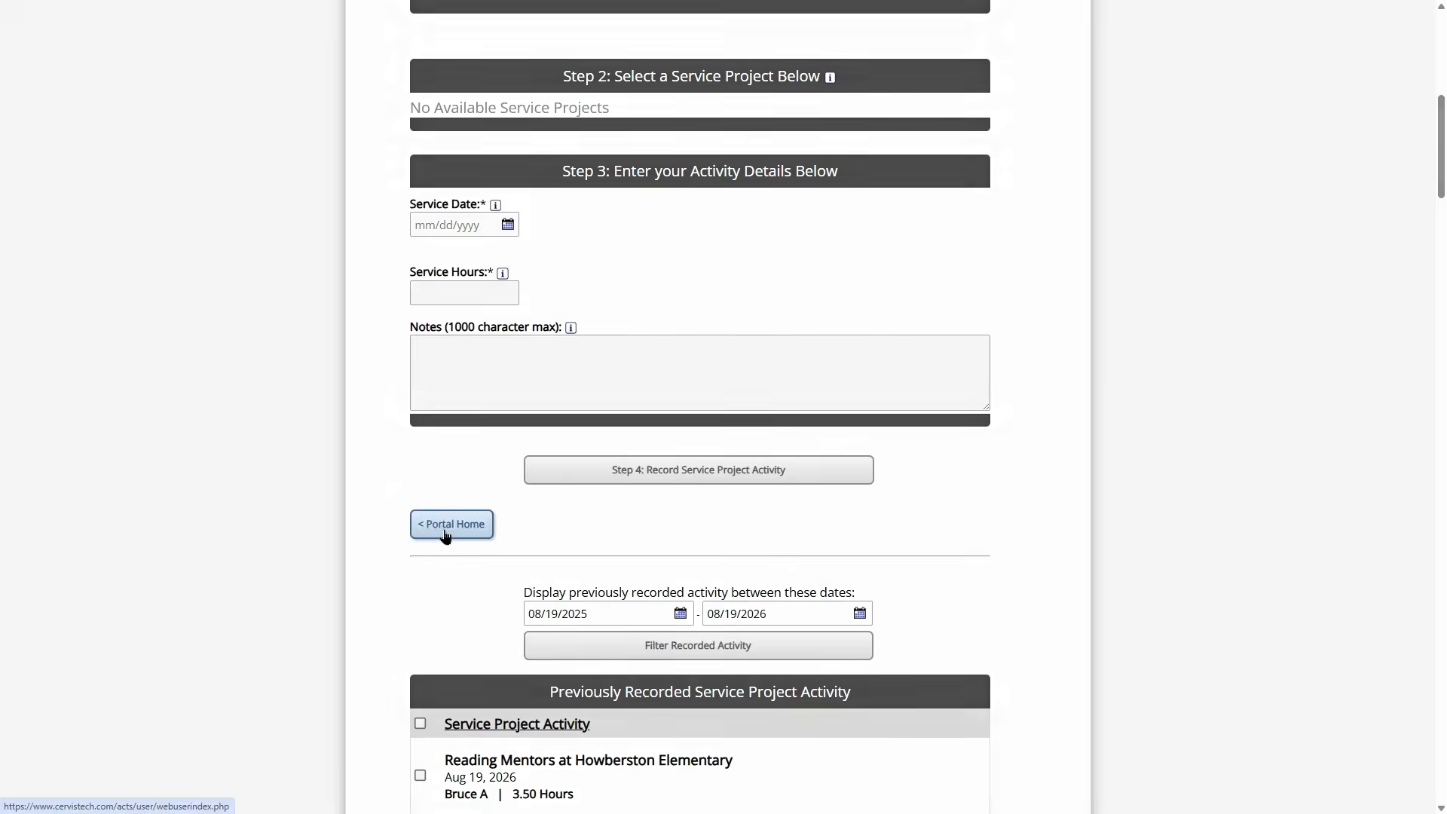
- Back as administrator, check Reading Mentors now shows 17 of 25 registrations
scroll(1025, 313, "up", 5)
left_click(970, 217)
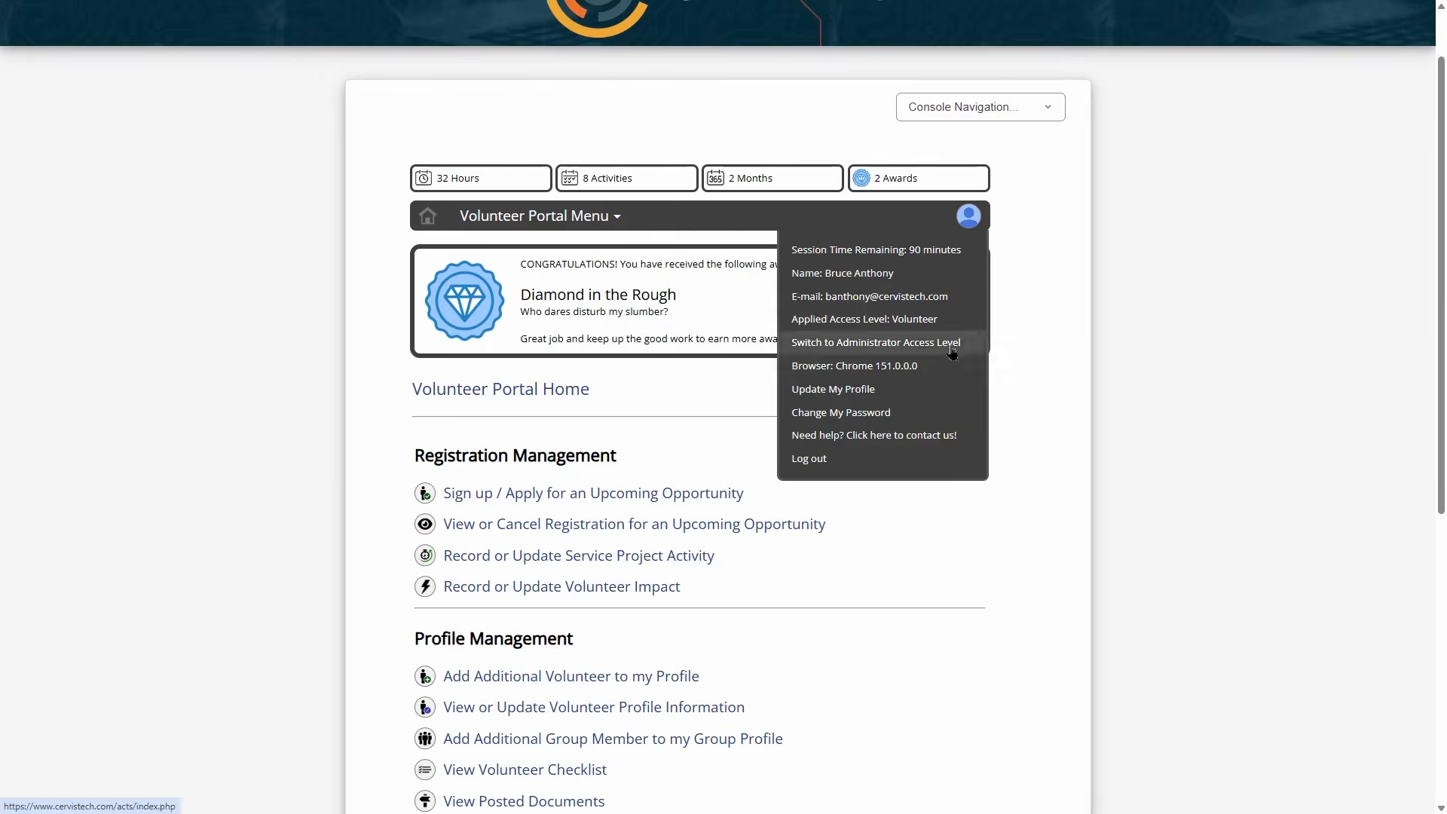
left_click(874, 343)
scroll(671, 440, "down", 3)
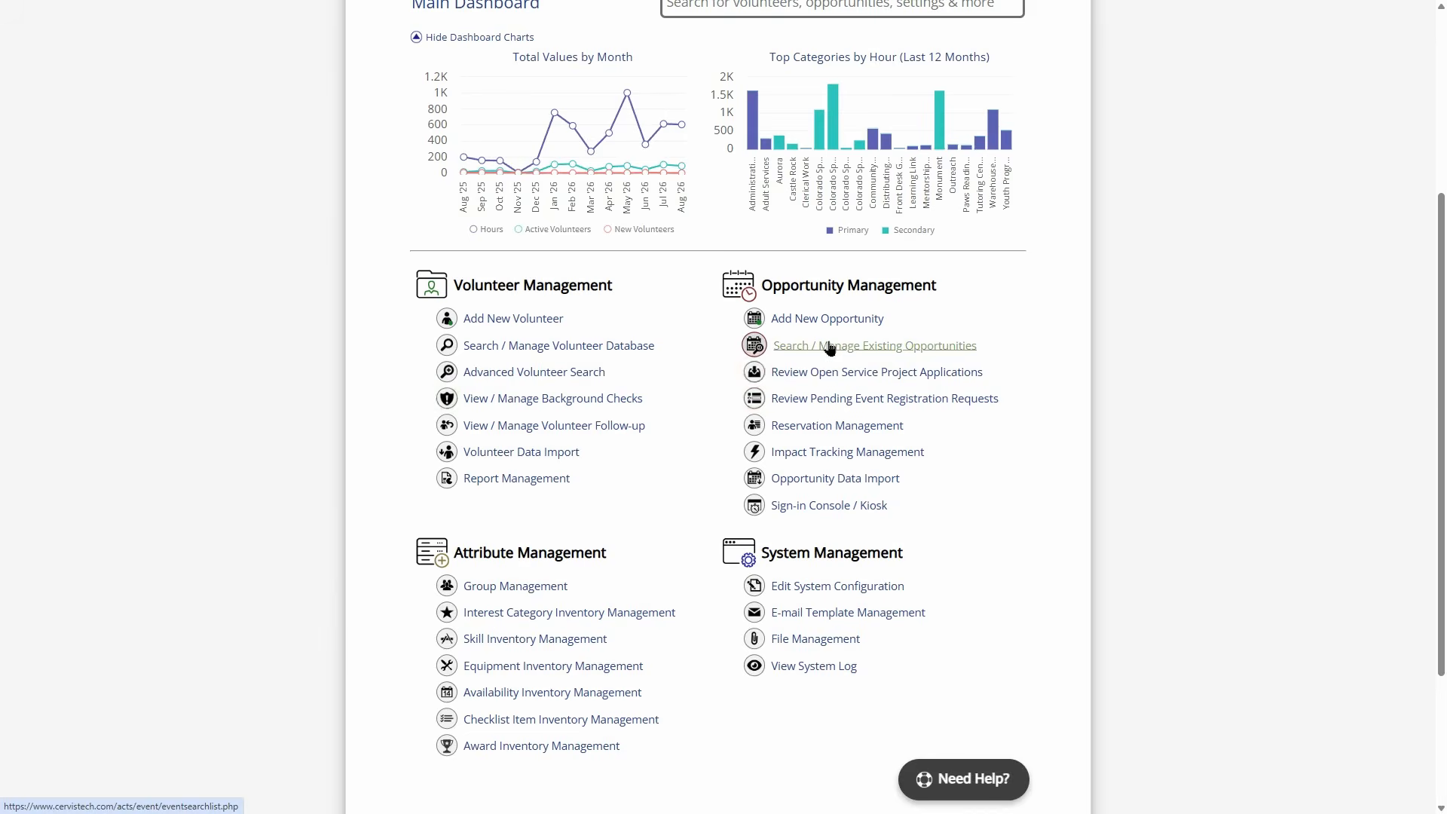
left_click(752, 348)
scroll(686, 381, "down", 2)
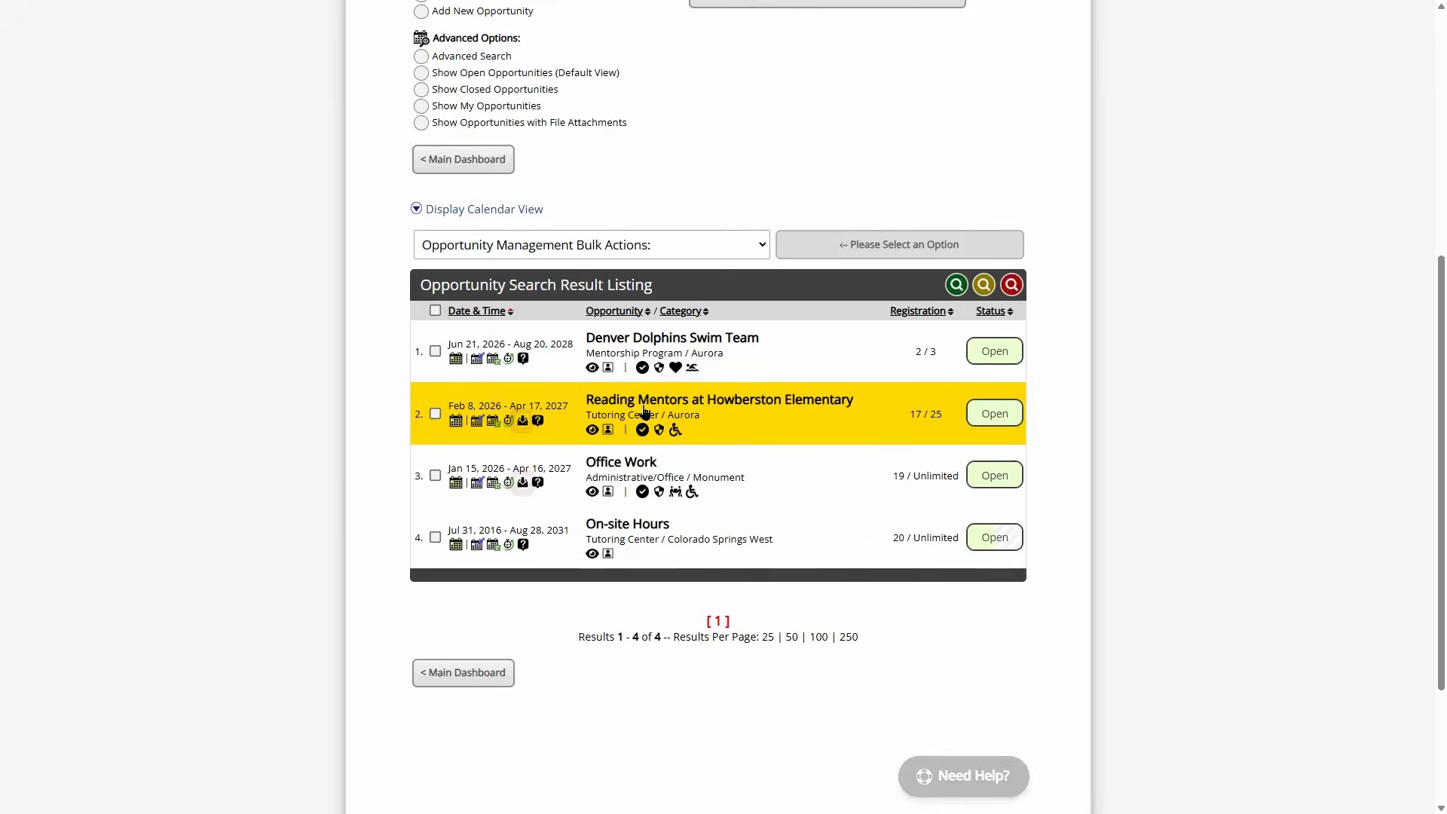
double_click(936, 414)
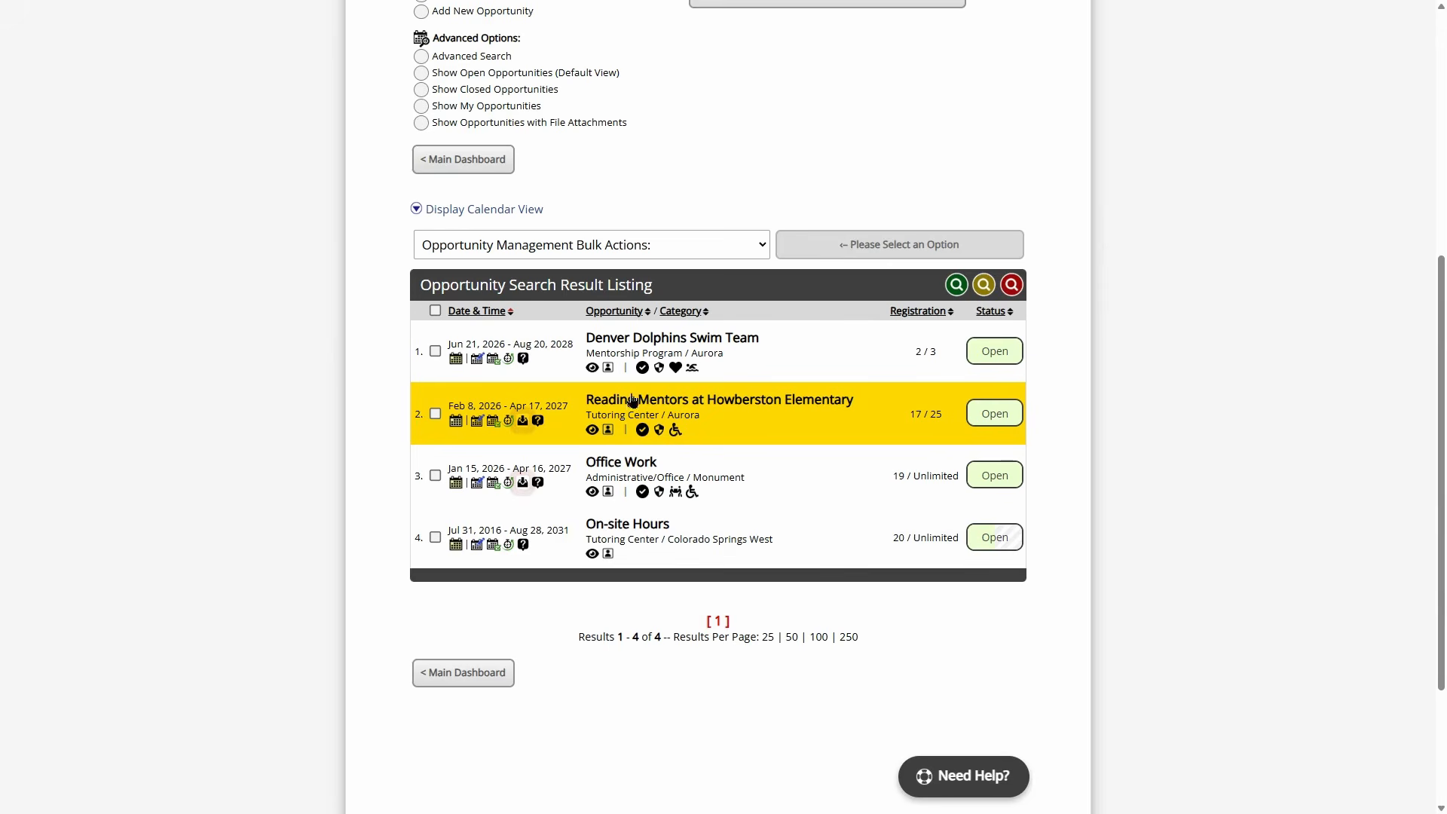
- Open Reading Mentors at Howberston Elementary and its empty Service Project Activity Schedule page
left_click(637, 399)
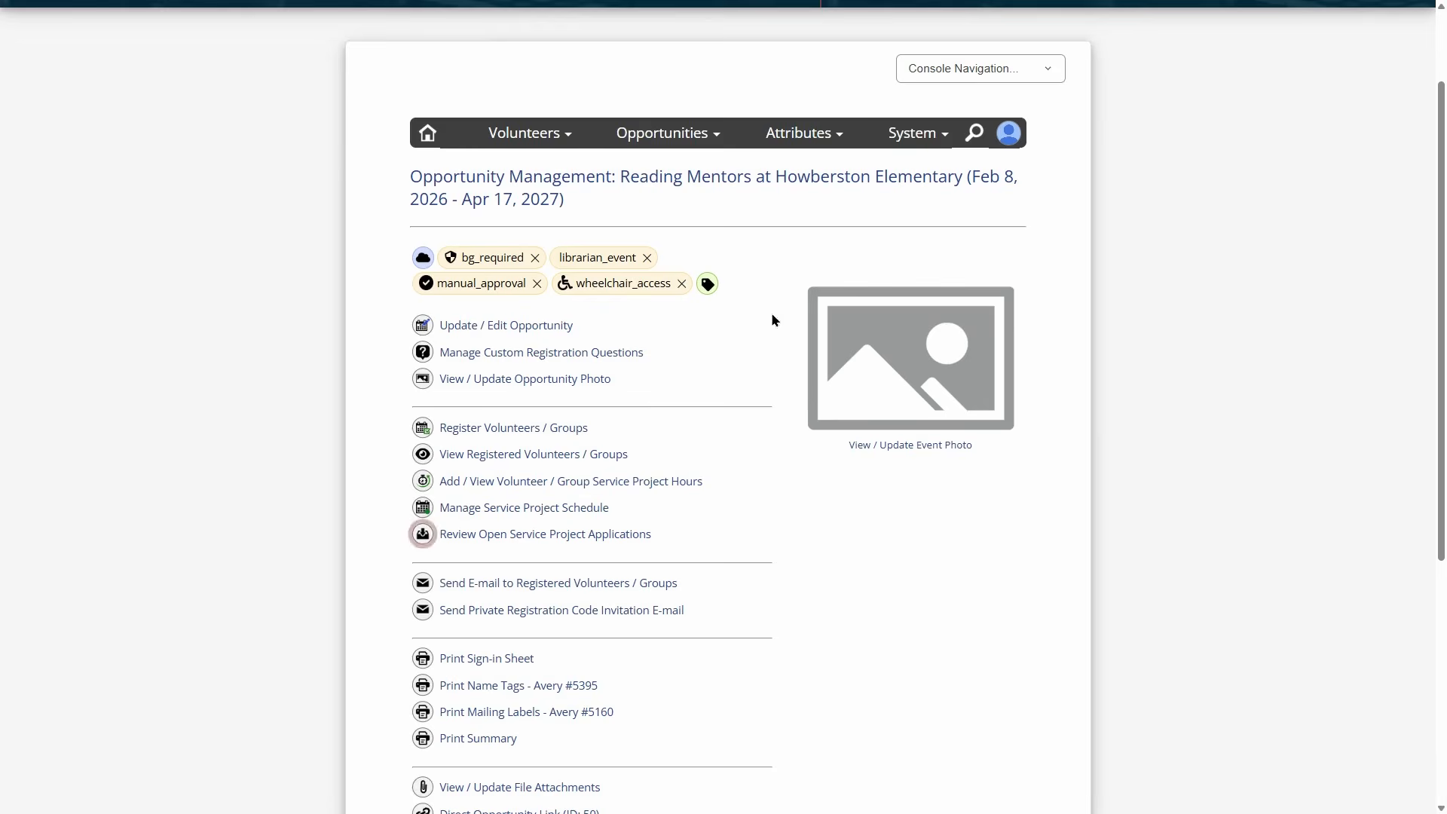
scroll(740, 415, "down", 2)
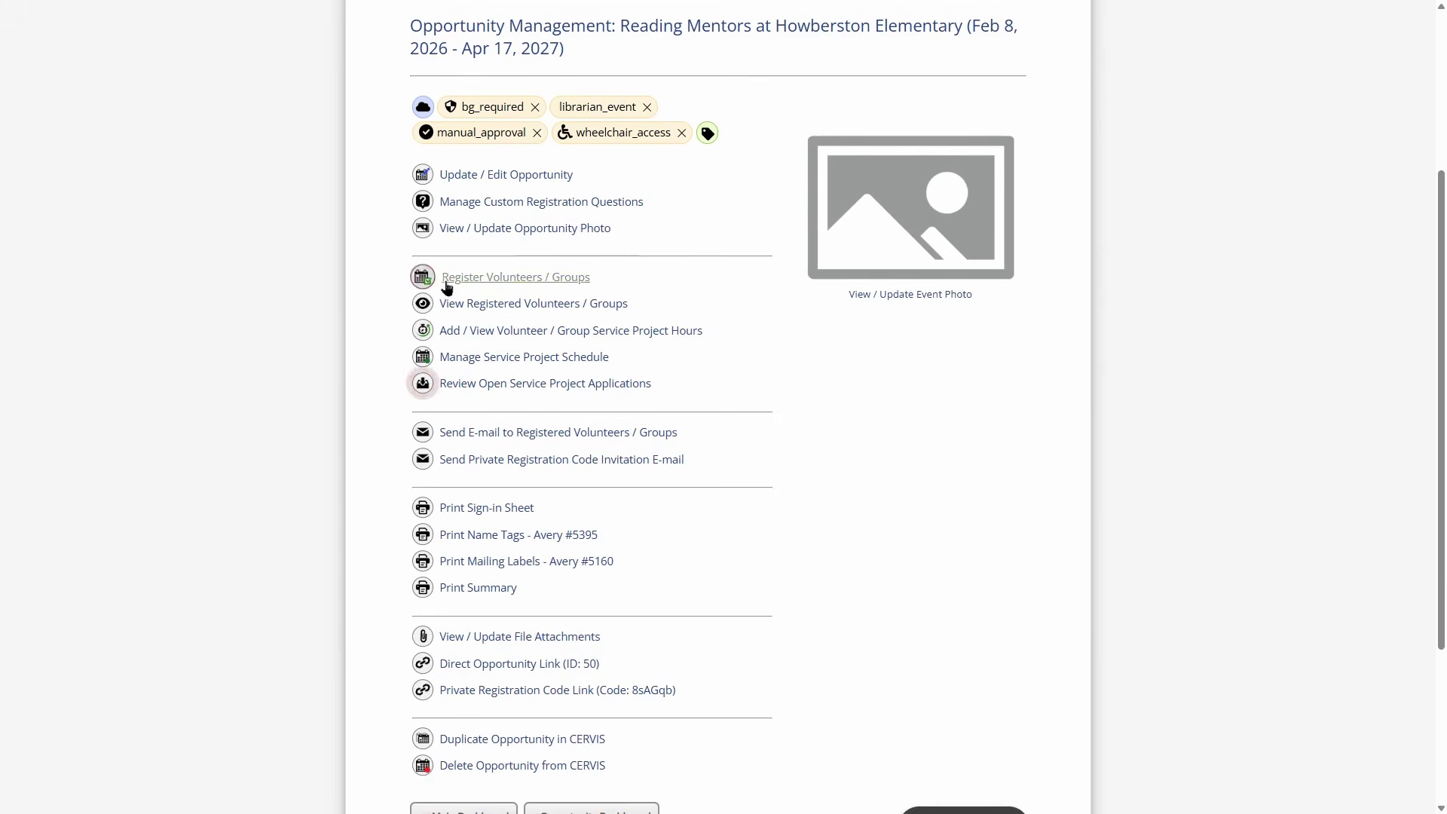
left_click(573, 362)
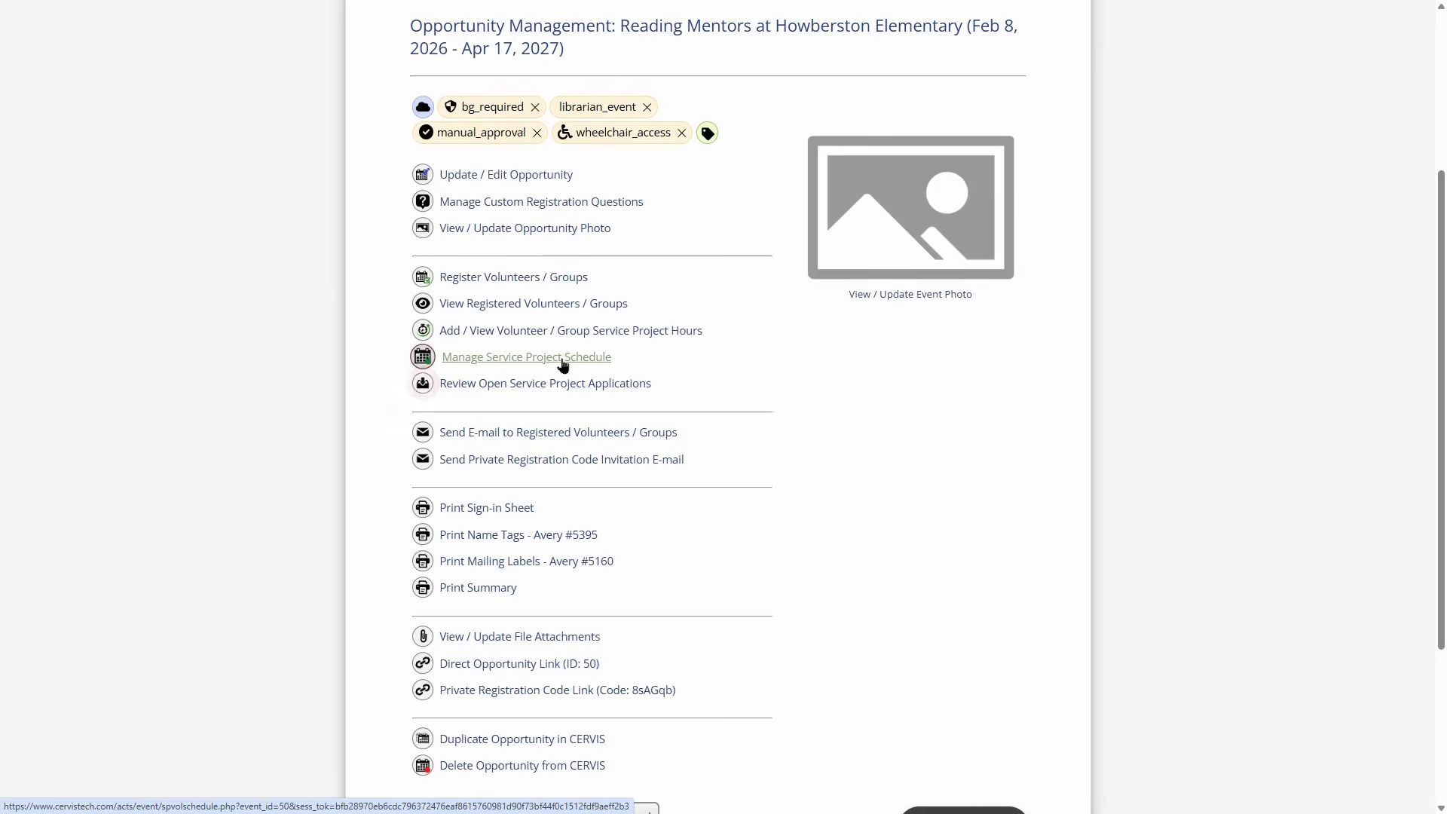
scroll(617, 302, "up", 1)
- Choose the volunteer and set both start and end dates to 08/24/2026
left_click(663, 272)
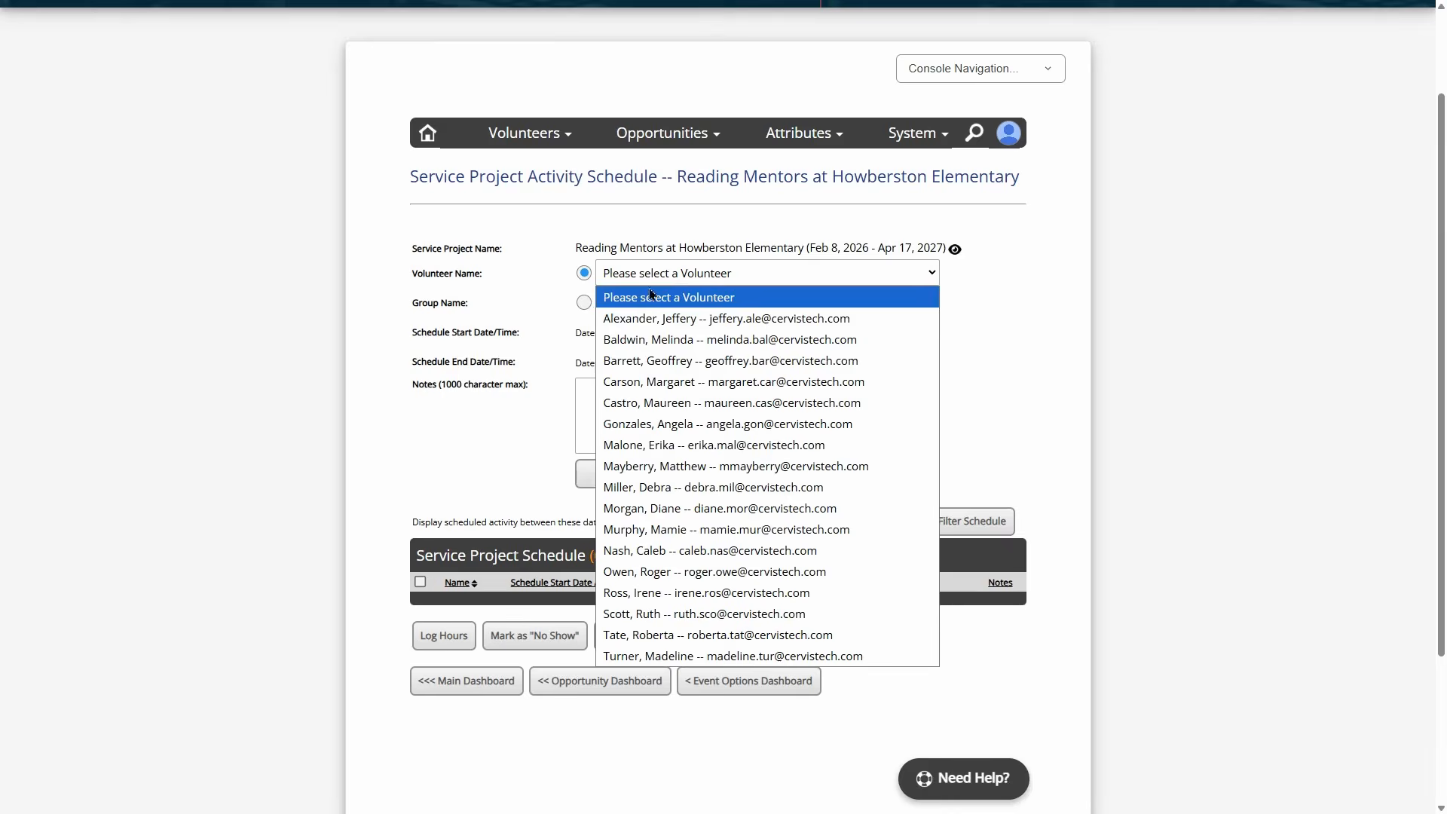
left_click(701, 361)
left_click(626, 332)
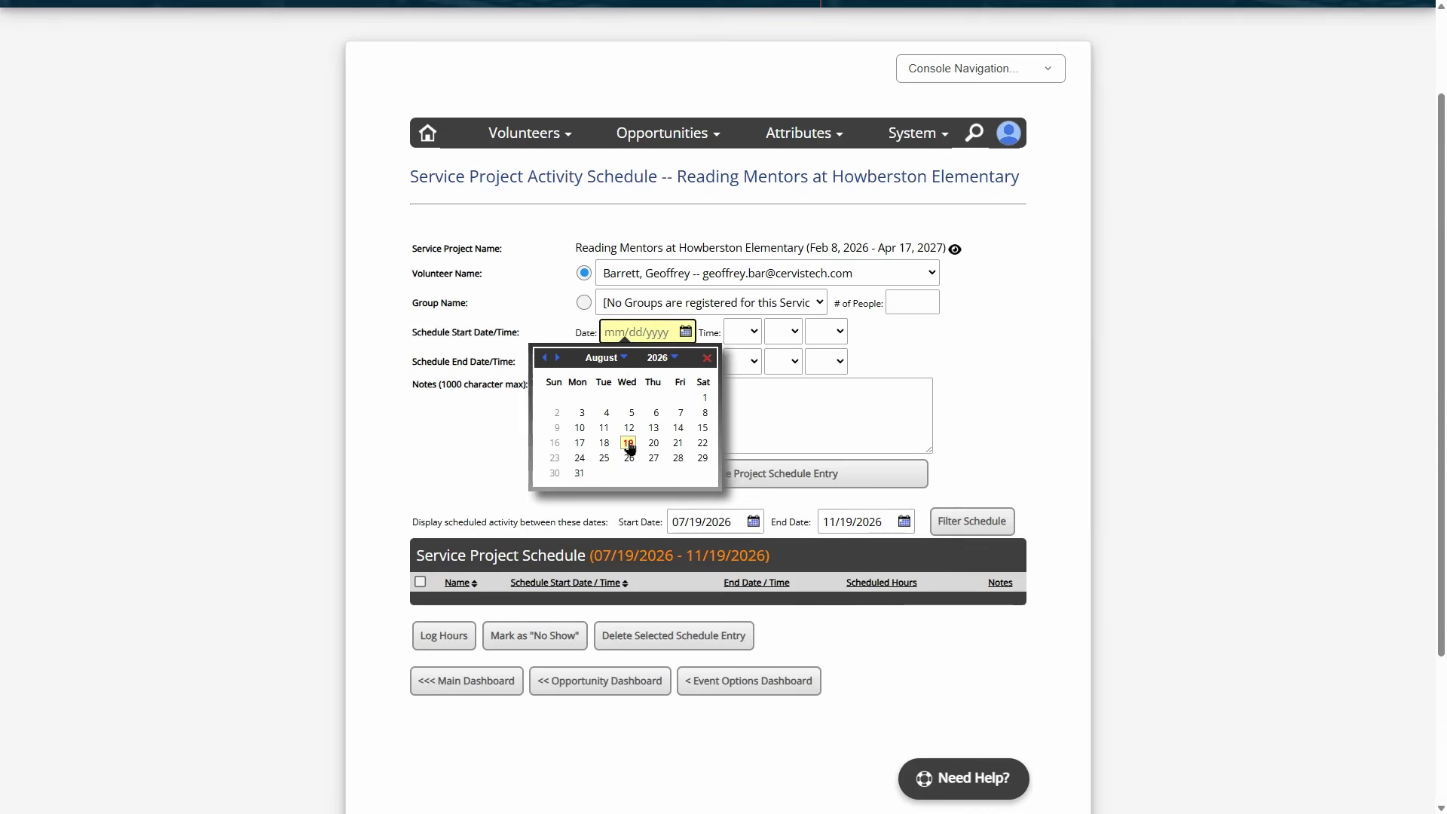
left_click(580, 459)
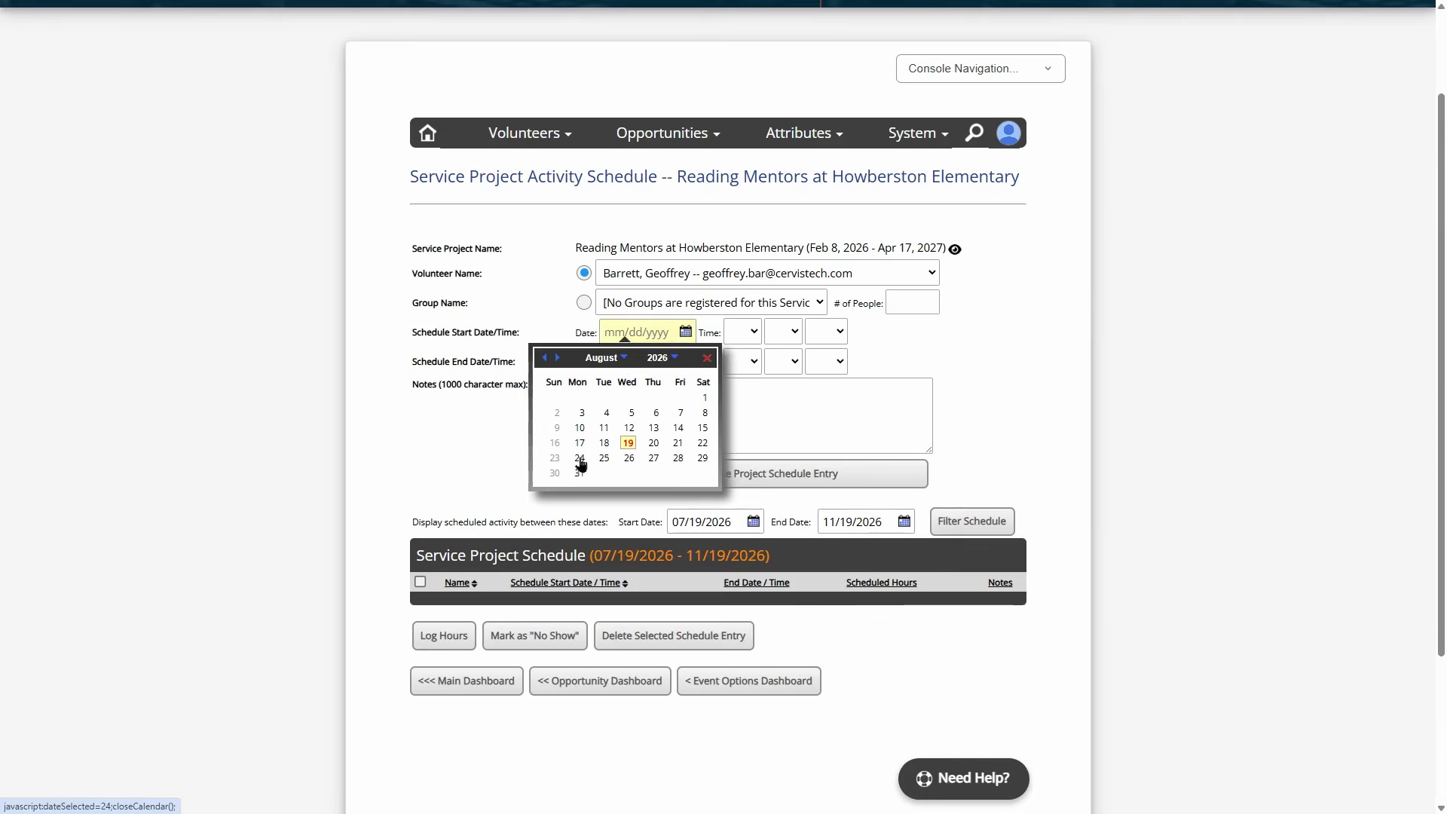
left_click(631, 362)
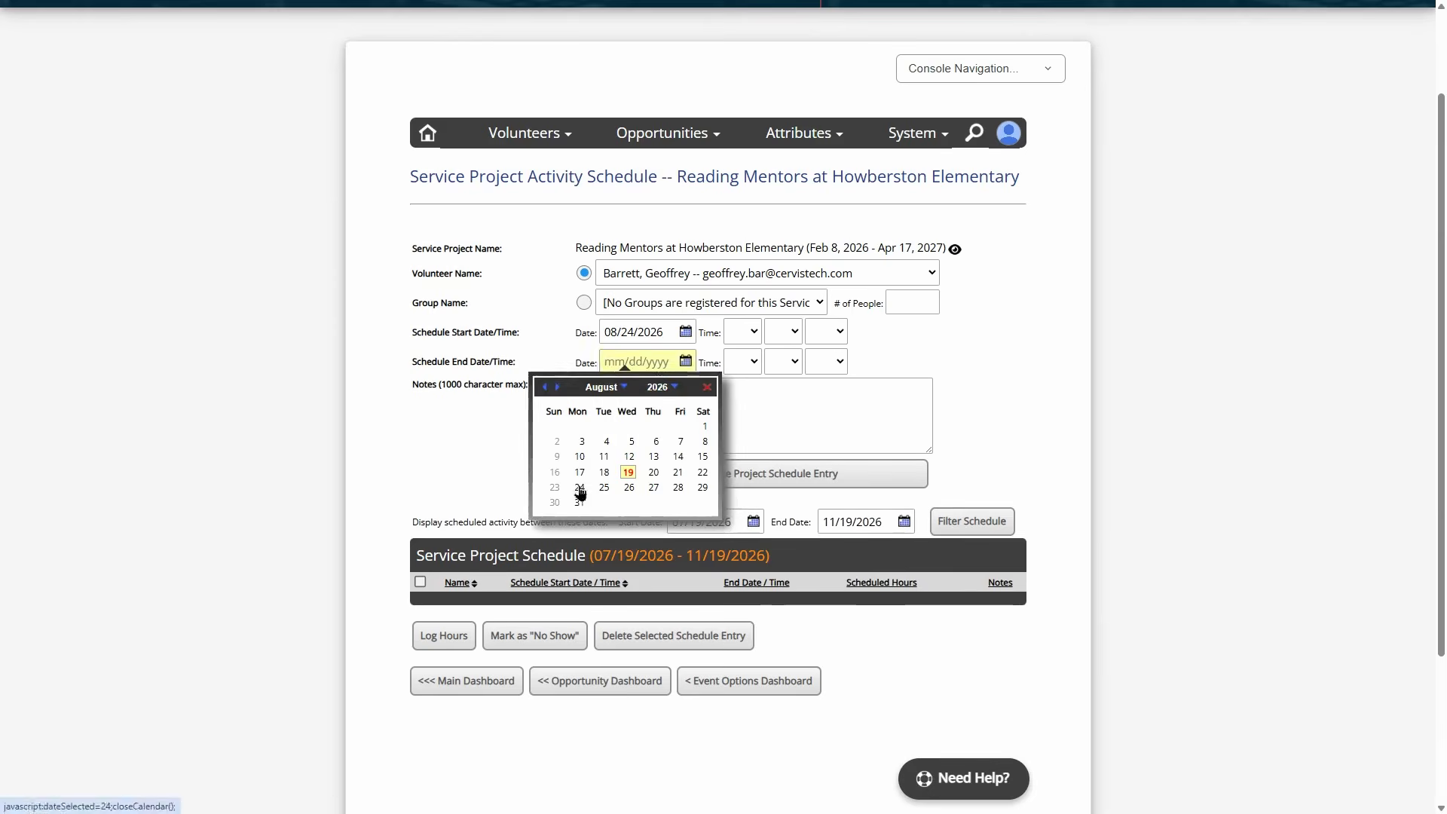
left_click(580, 487)
- Set the entry time from 01:00 PM to 02:00 PM
left_click(743, 331)
left_click(739, 374)
left_click(783, 332)
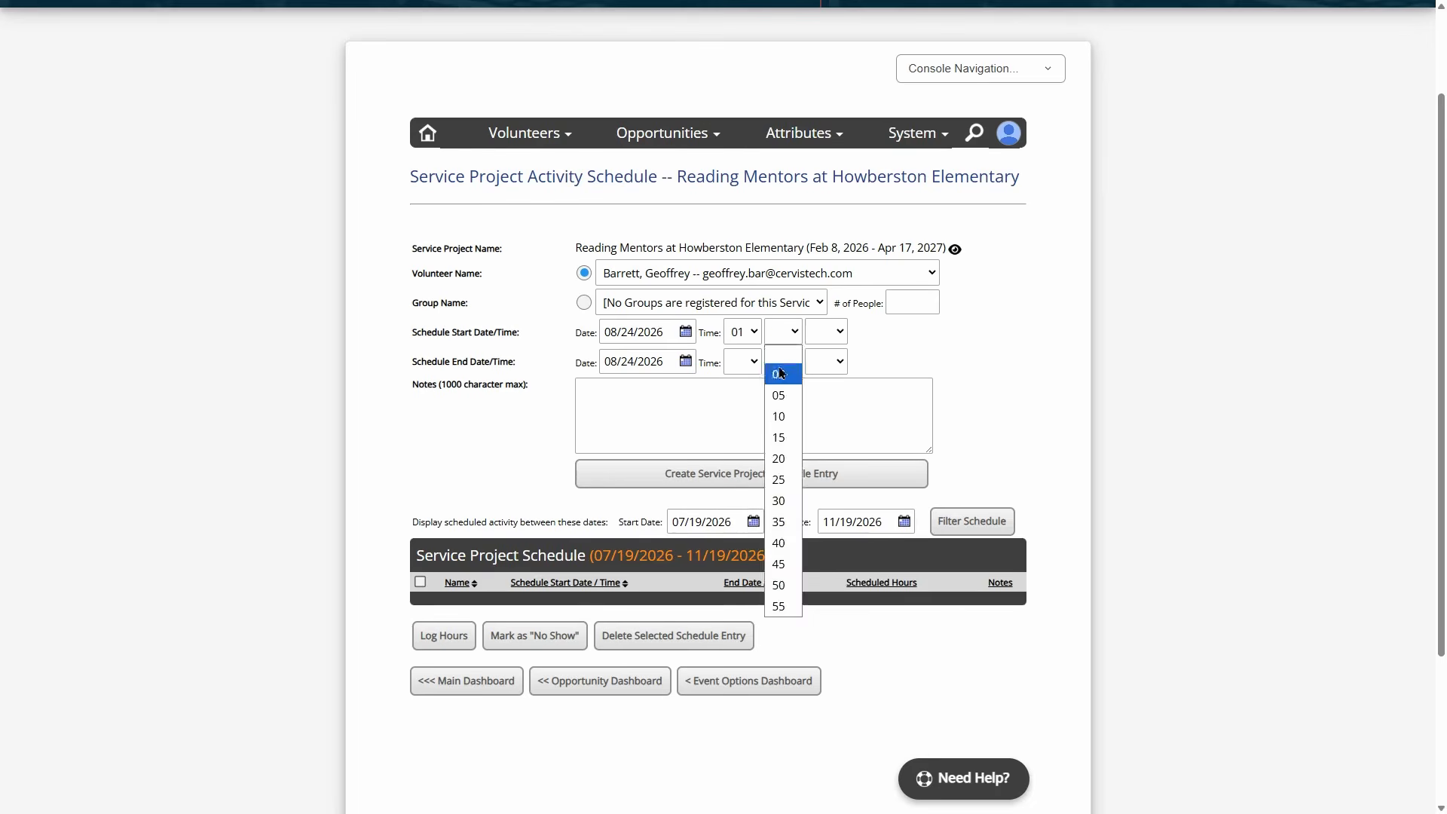
left_click(782, 375)
left_click(826, 332)
left_click(825, 395)
left_click(742, 362)
left_click(740, 420)
left_click(782, 362)
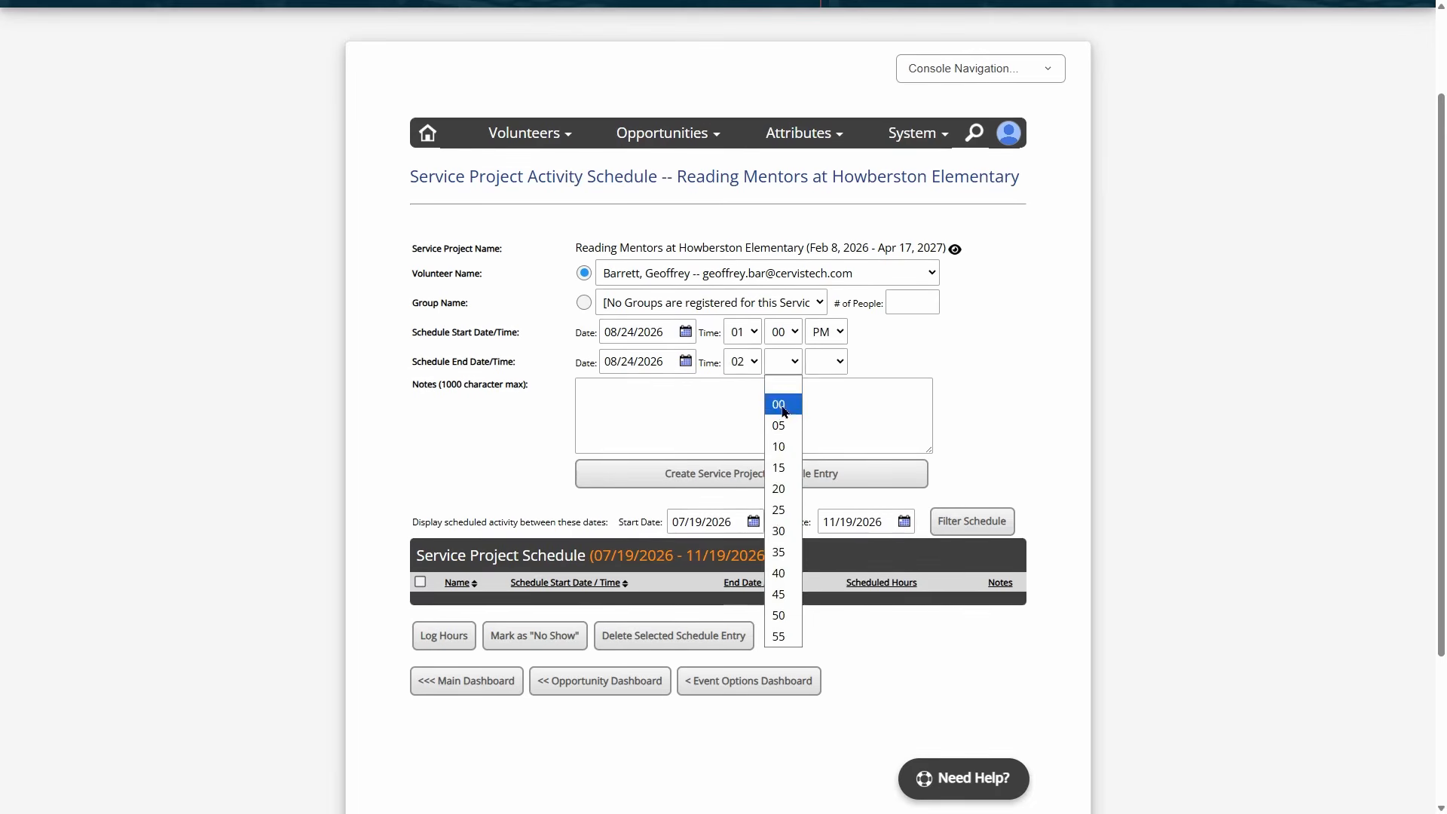
left_click(783, 405)
left_click(826, 362)
left_click(825, 426)
- Add the note 'Meeting with Student Name' and create the 1.00-hour schedule entry
left_click(824, 431)
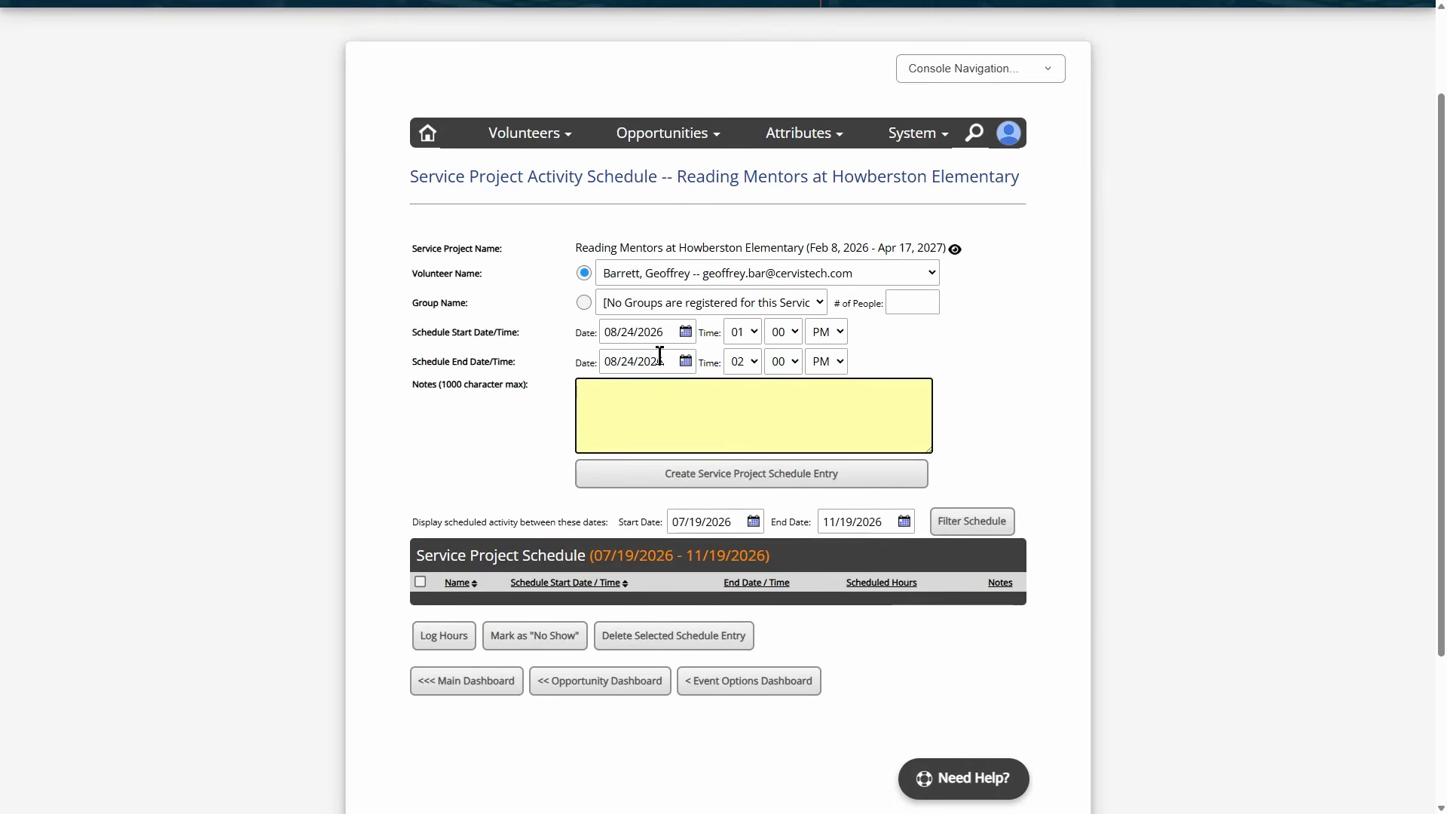
type("Meeting with Student ")
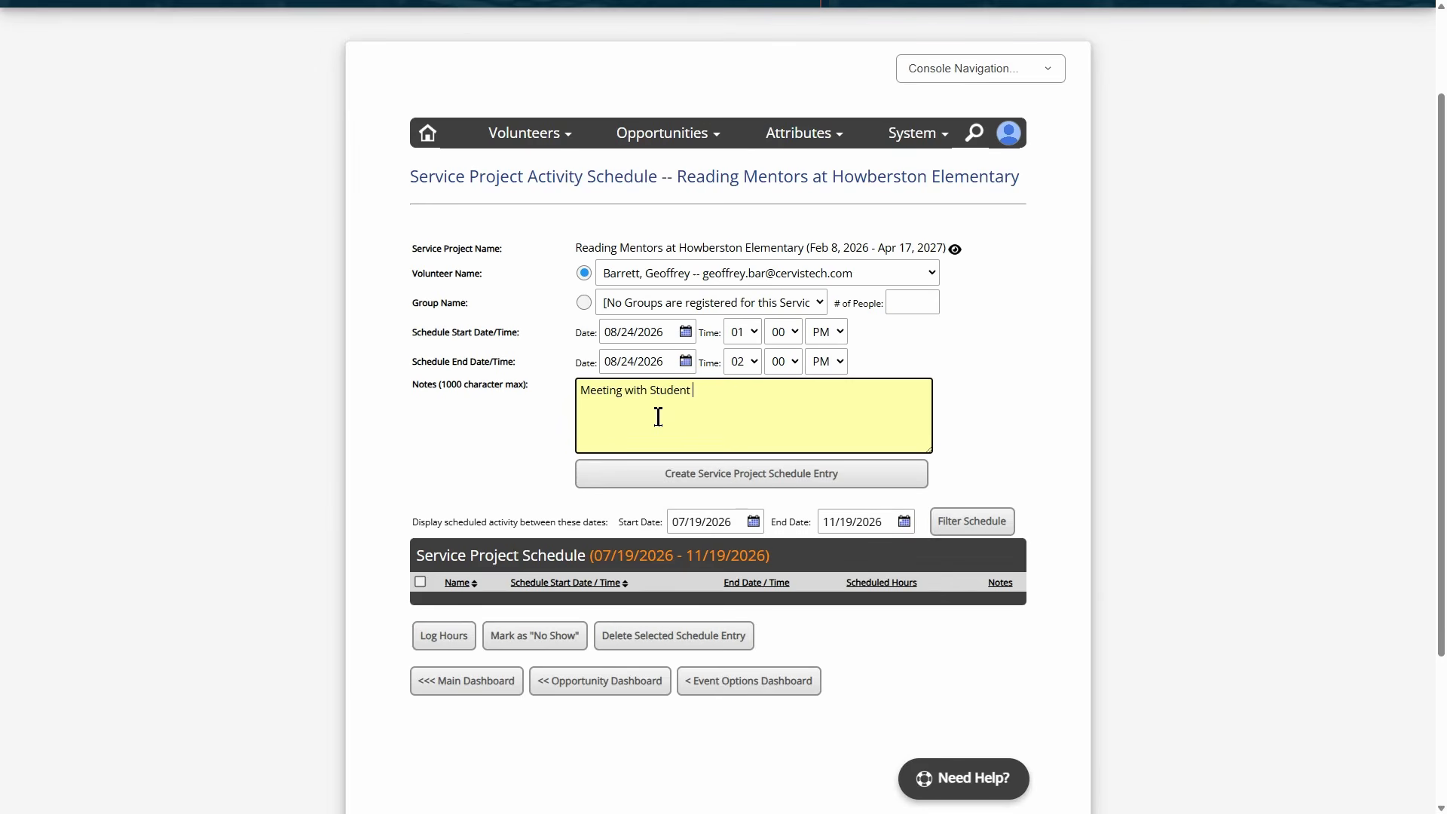
type("Name")
triple_click(738, 388)
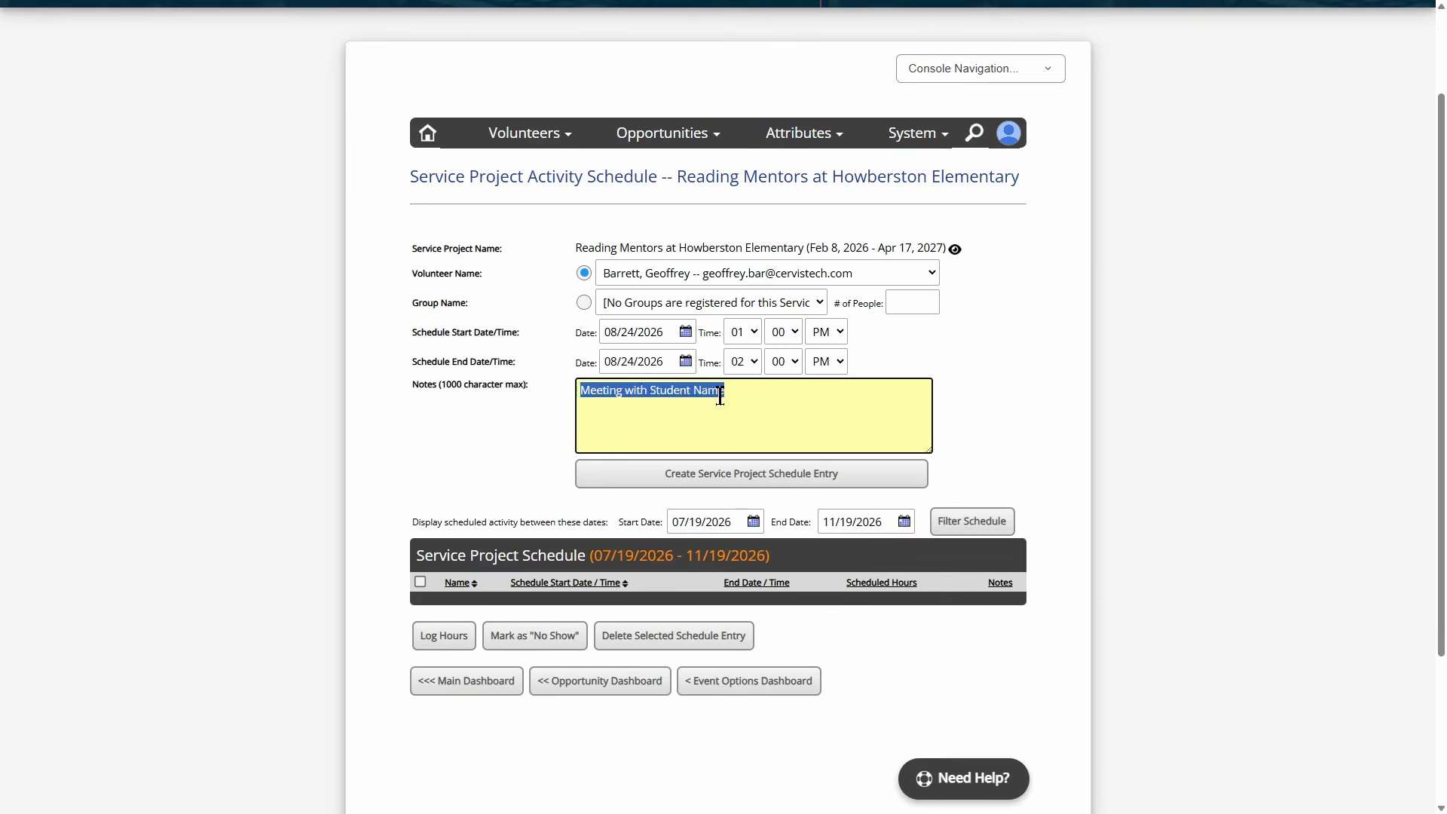
left_click(718, 398)
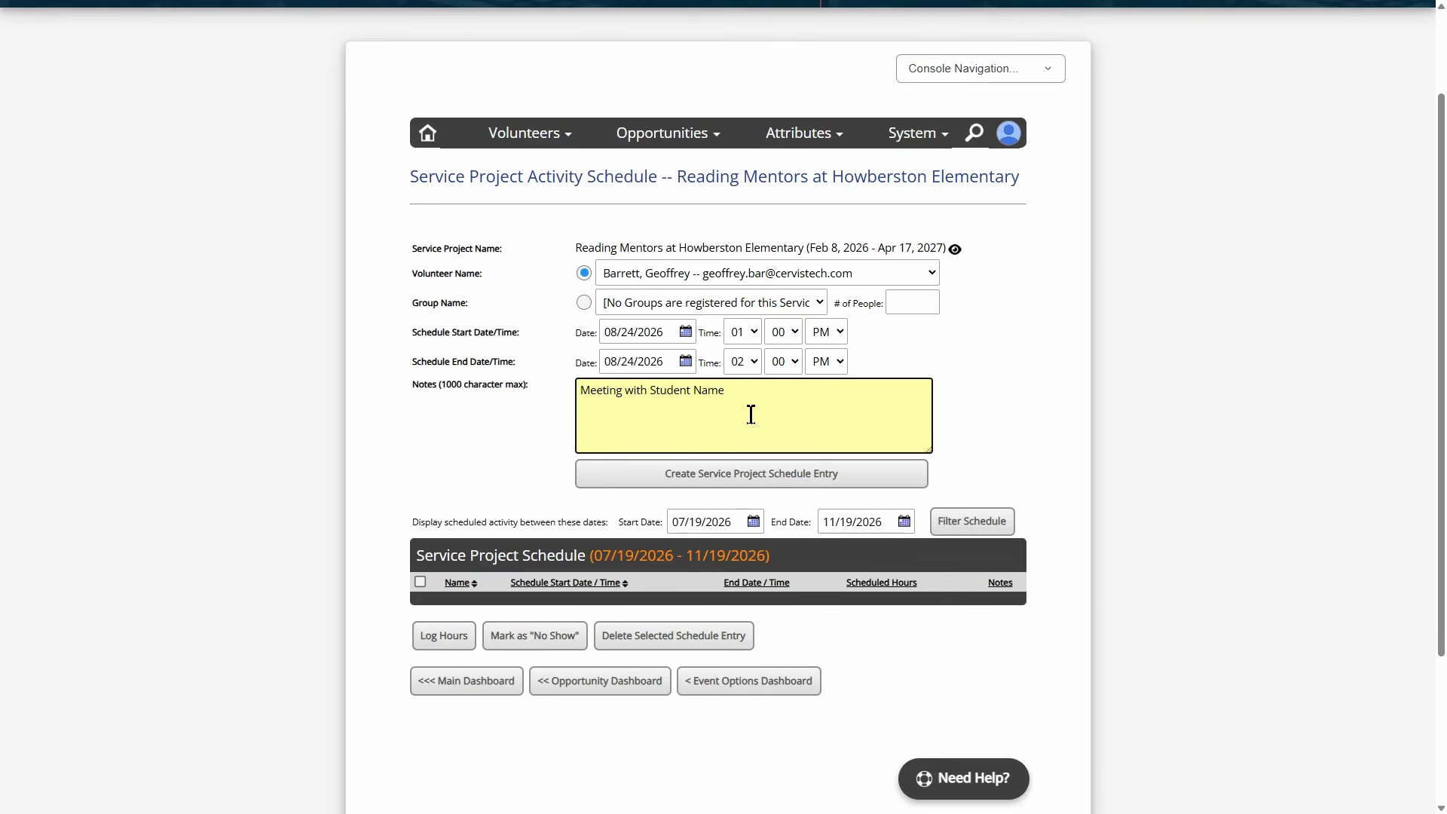
left_click(738, 482)
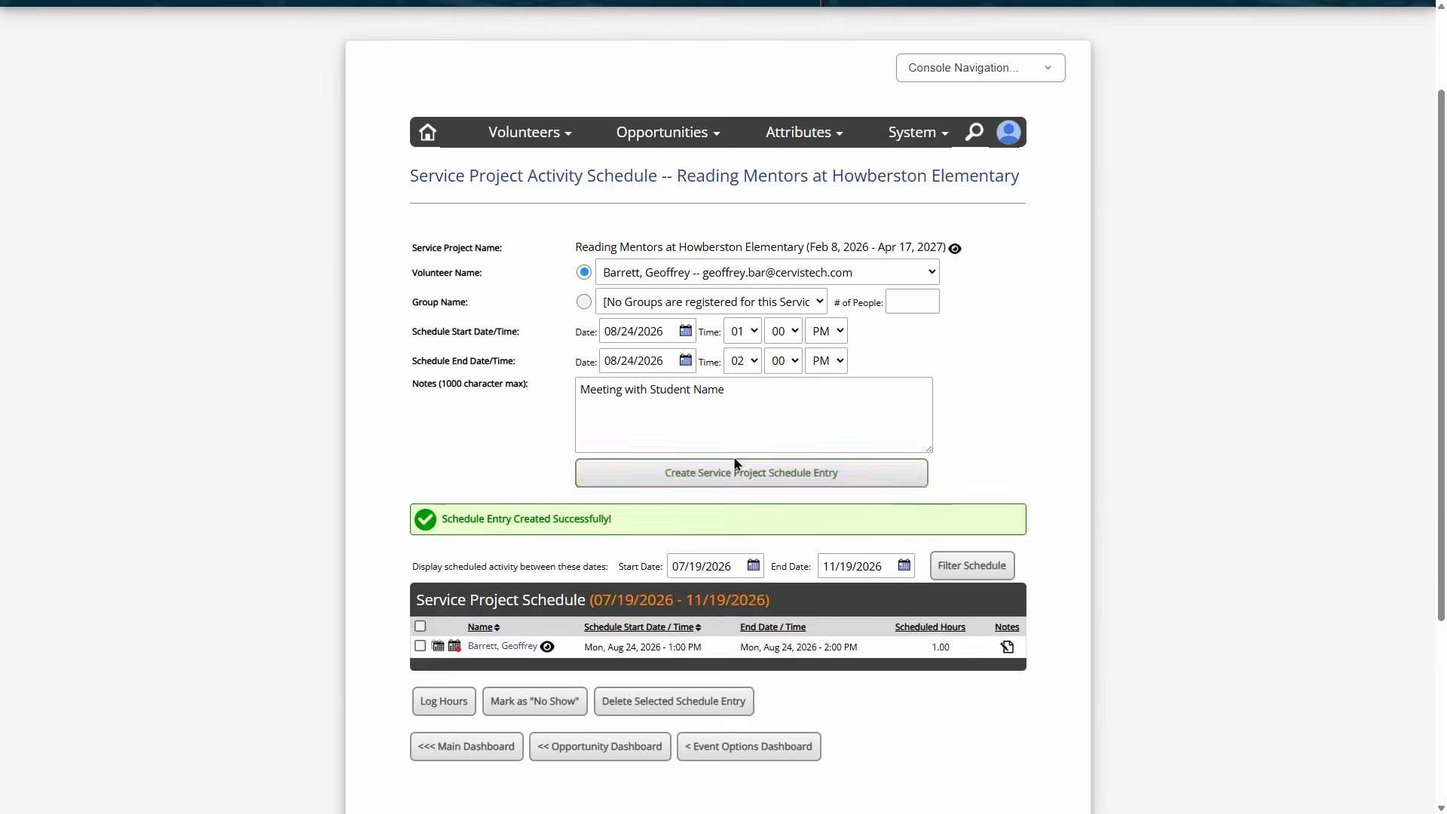
scroll(755, 413, "down", 2)
left_click_drag(592, 497, 874, 500)
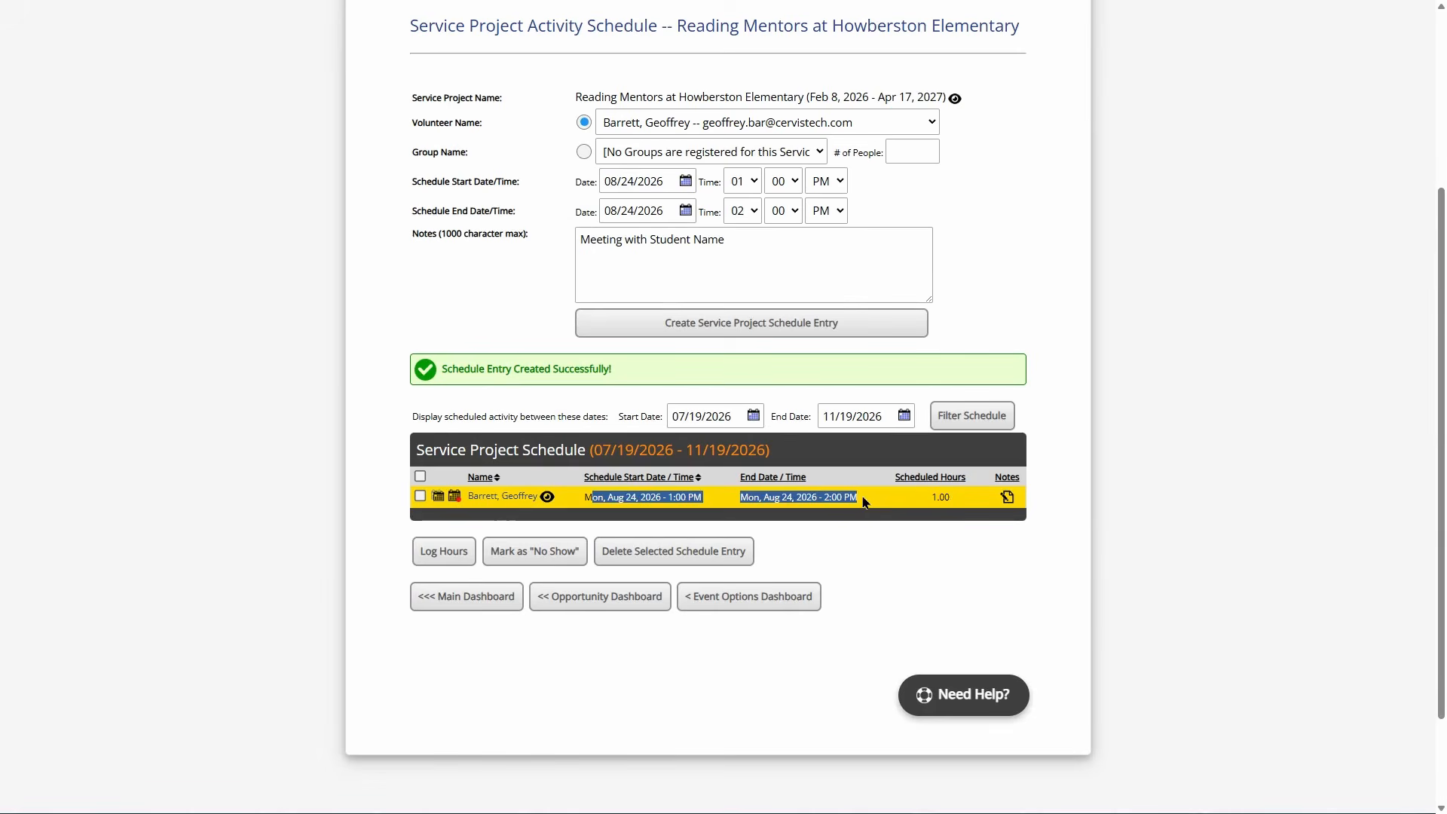
left_click(847, 492)
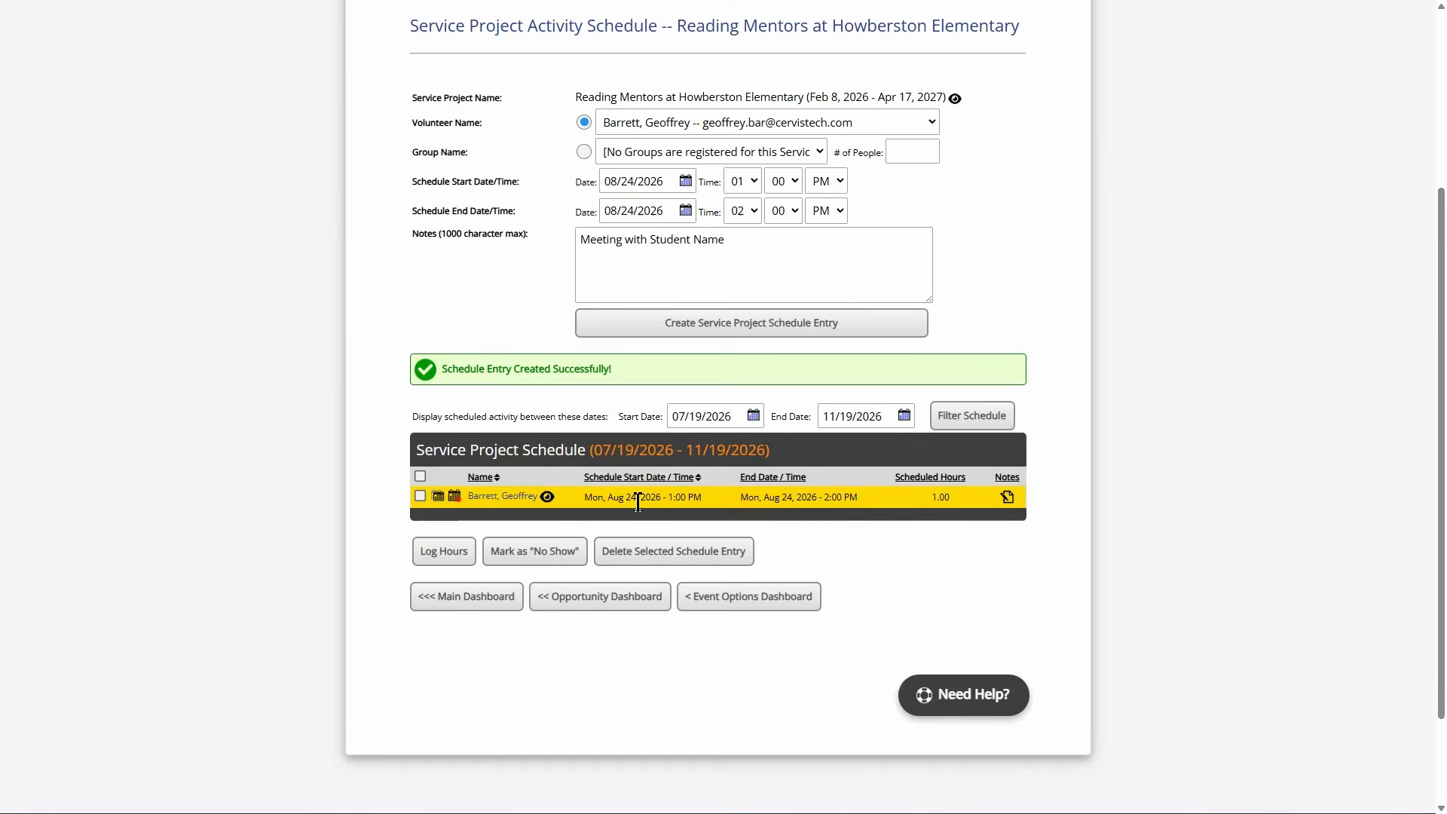
- Set the Aug 24 entry to repeat Weekly on Mondays only
left_click(439, 497)
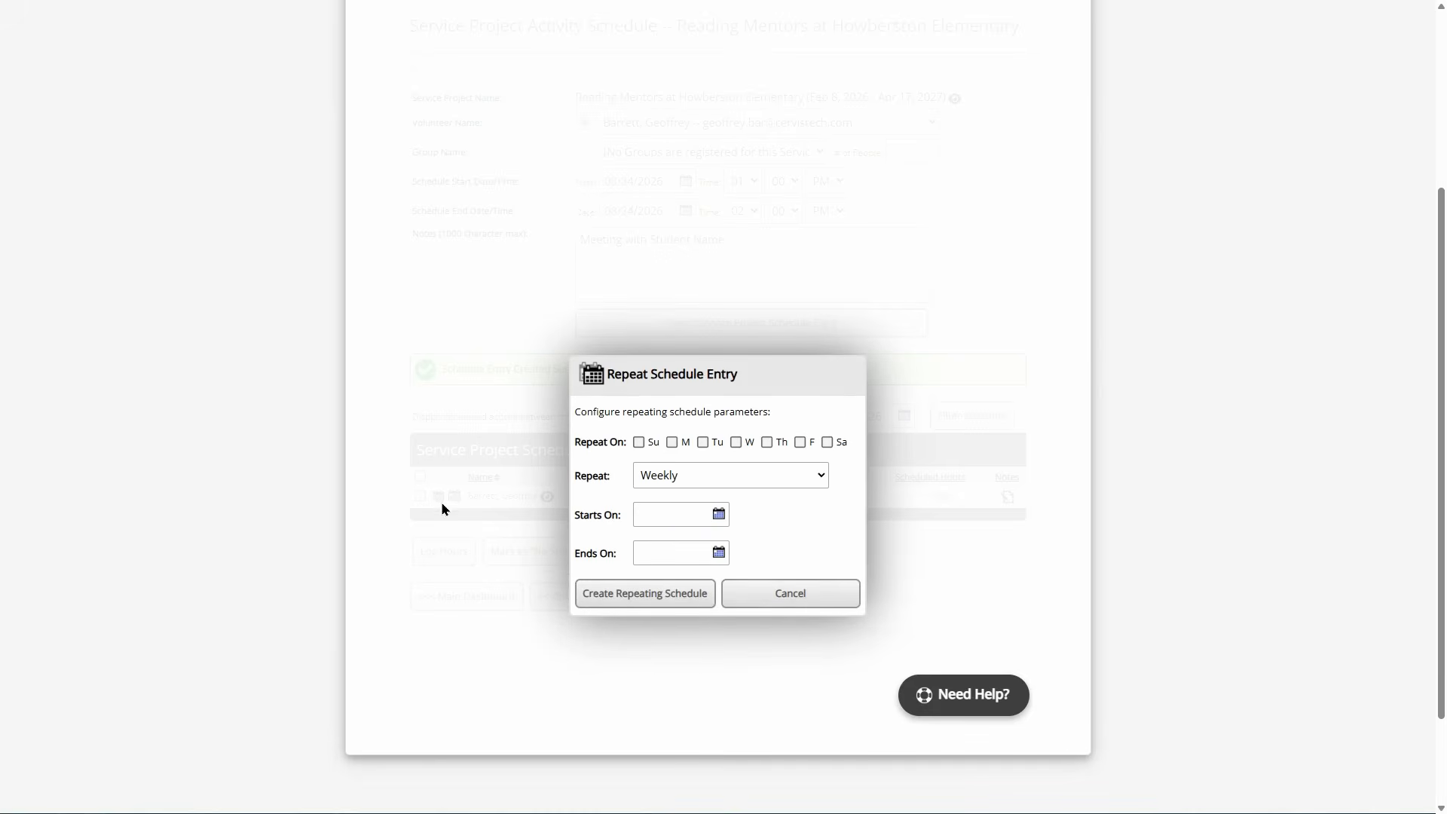
left_click(672, 444)
left_click(747, 449)
left_click(800, 443)
left_click(737, 445)
left_click(801, 443)
left_click(682, 481)
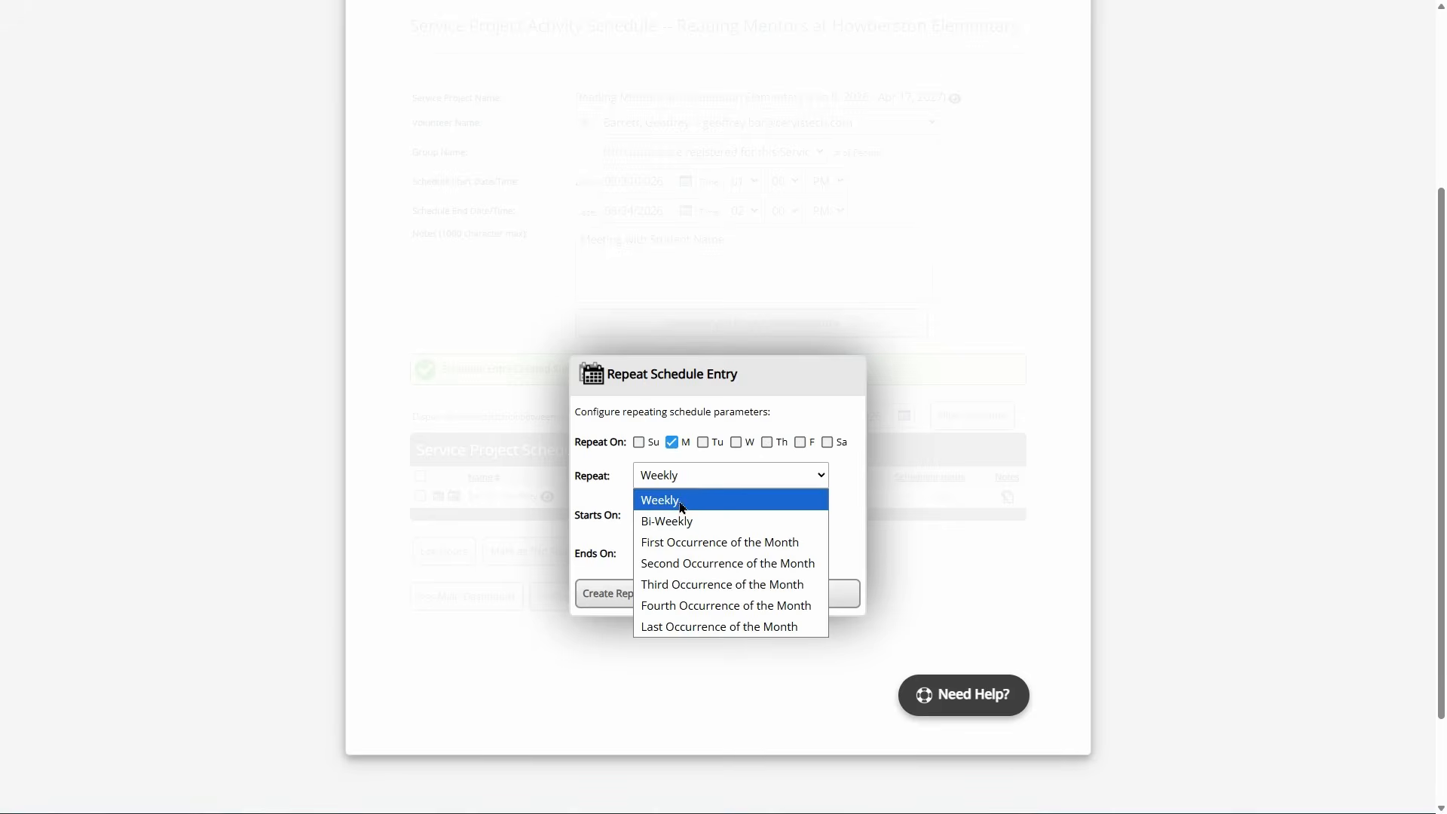
left_click(683, 521)
left_click(690, 476)
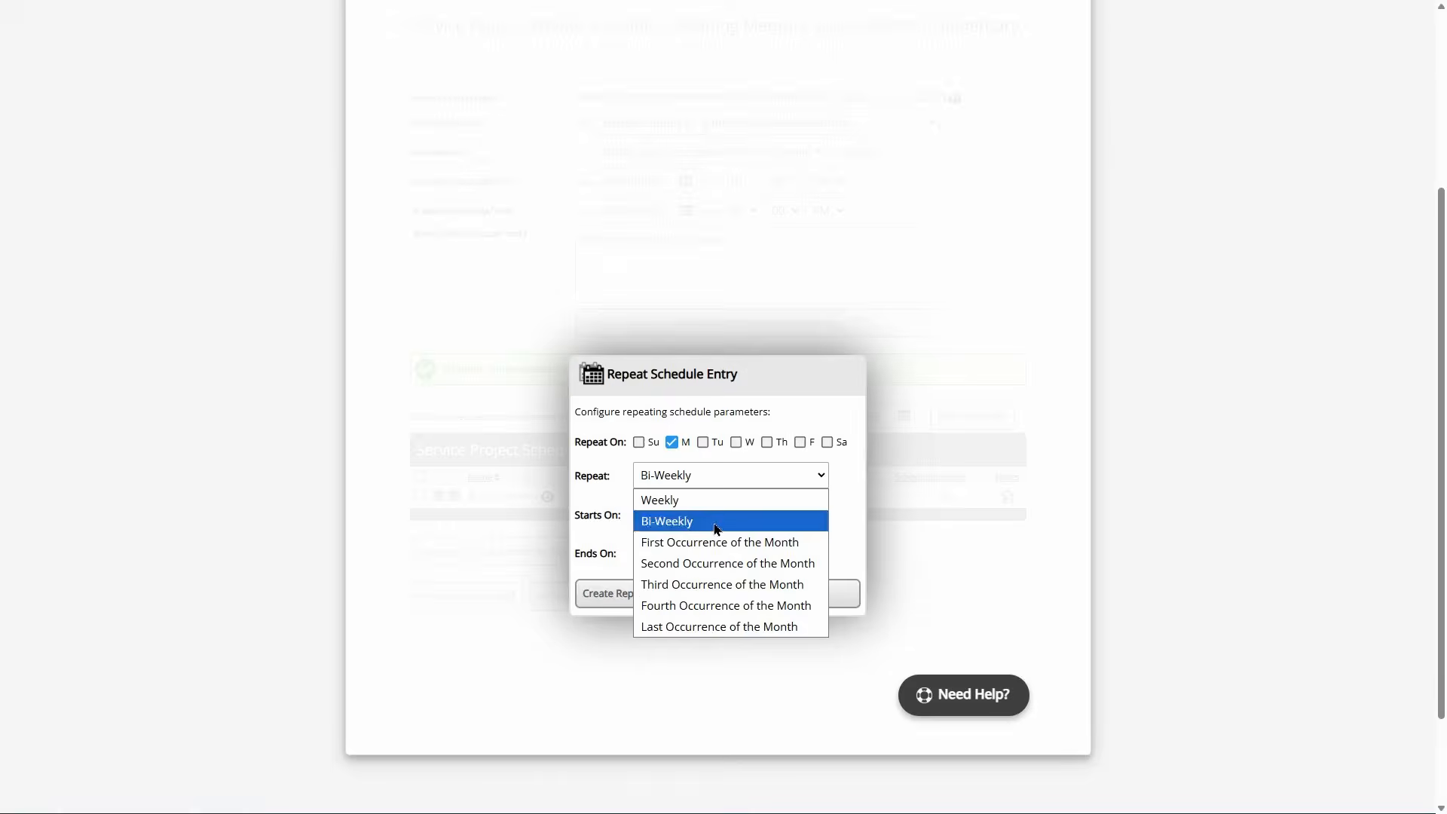
left_click(674, 499)
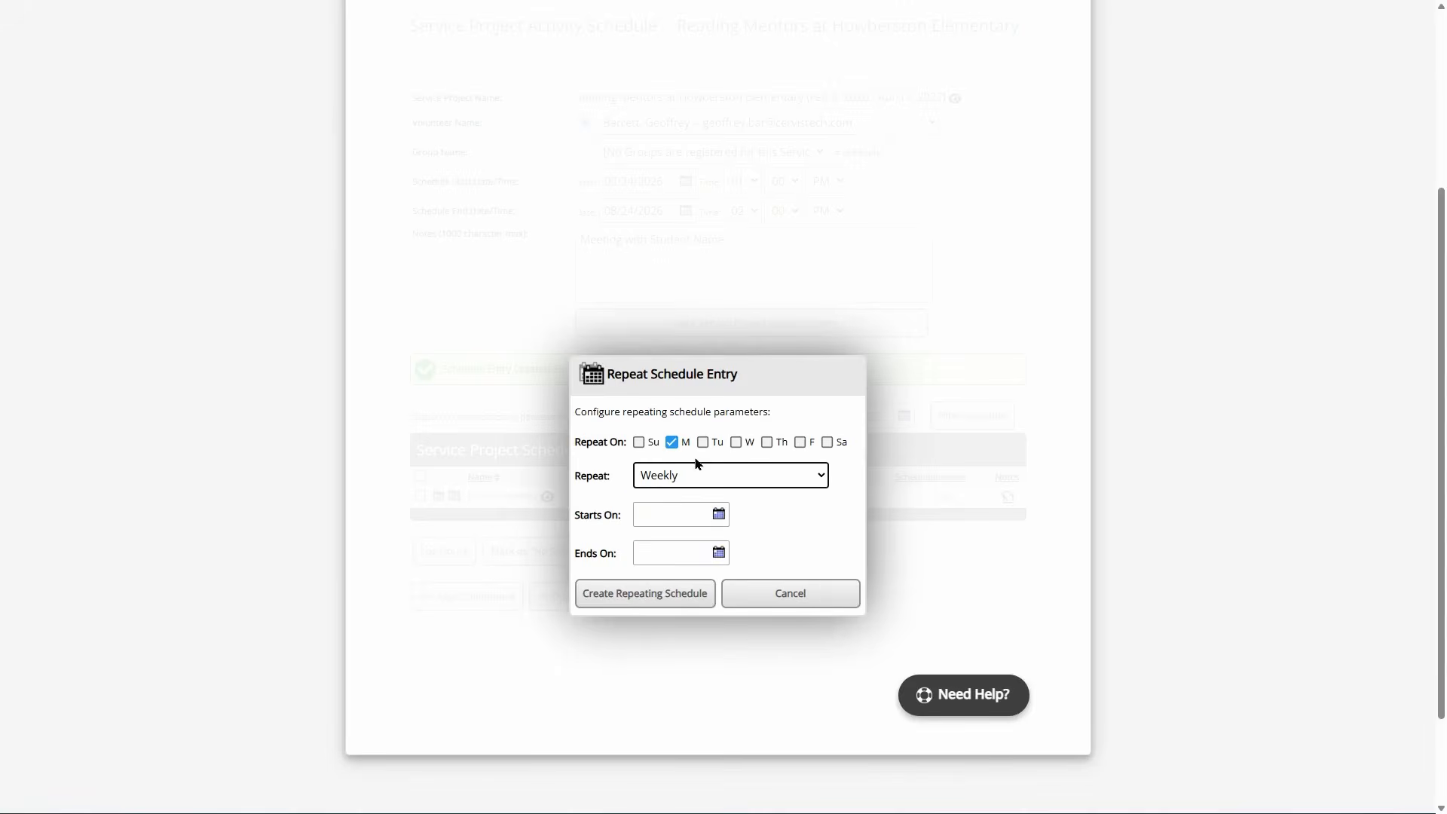
- Set the repeat range from 08/25/2026 to 12/19/2026 and create the repeating schedule
left_click(678, 514)
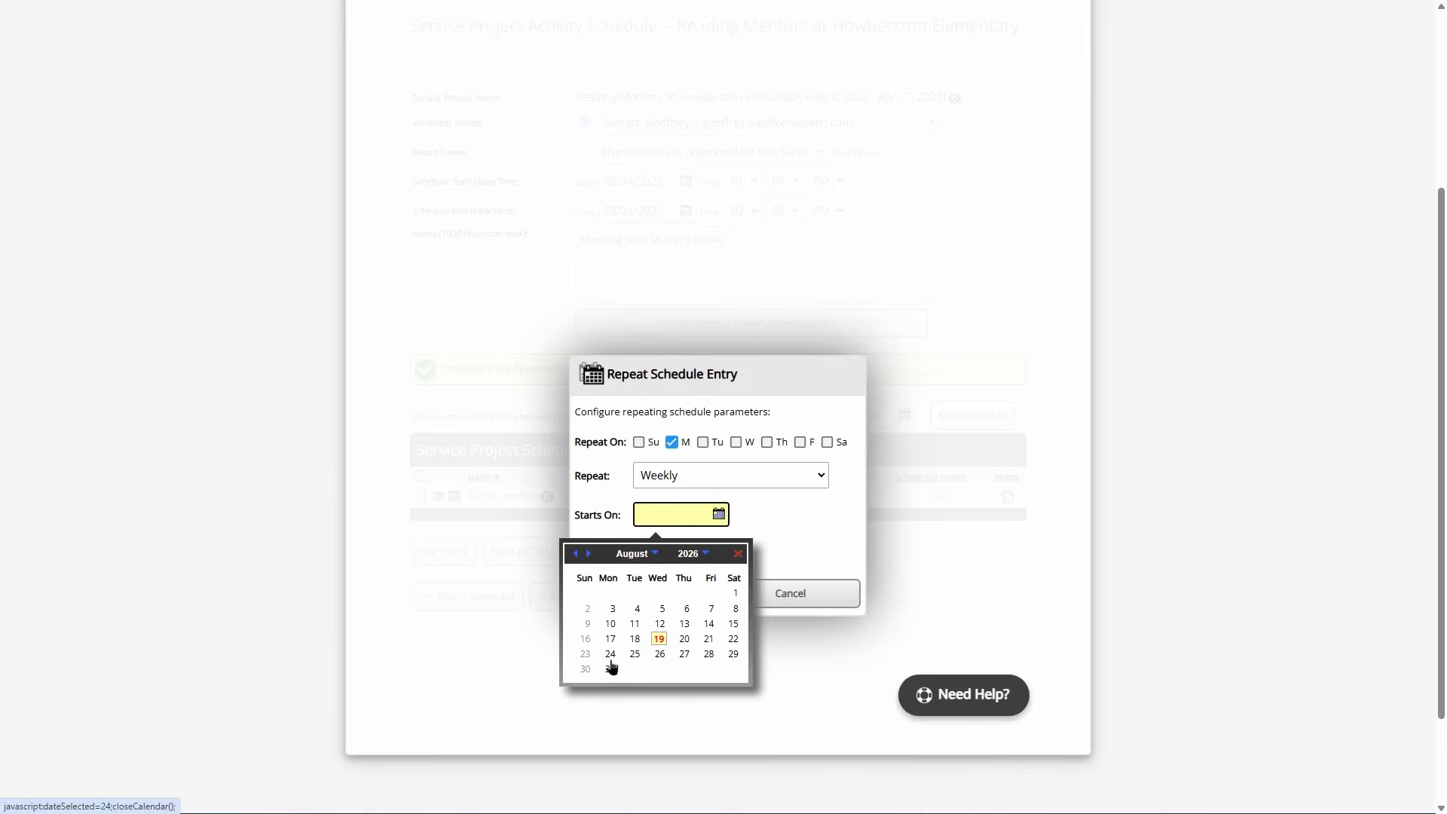
left_click(636, 657)
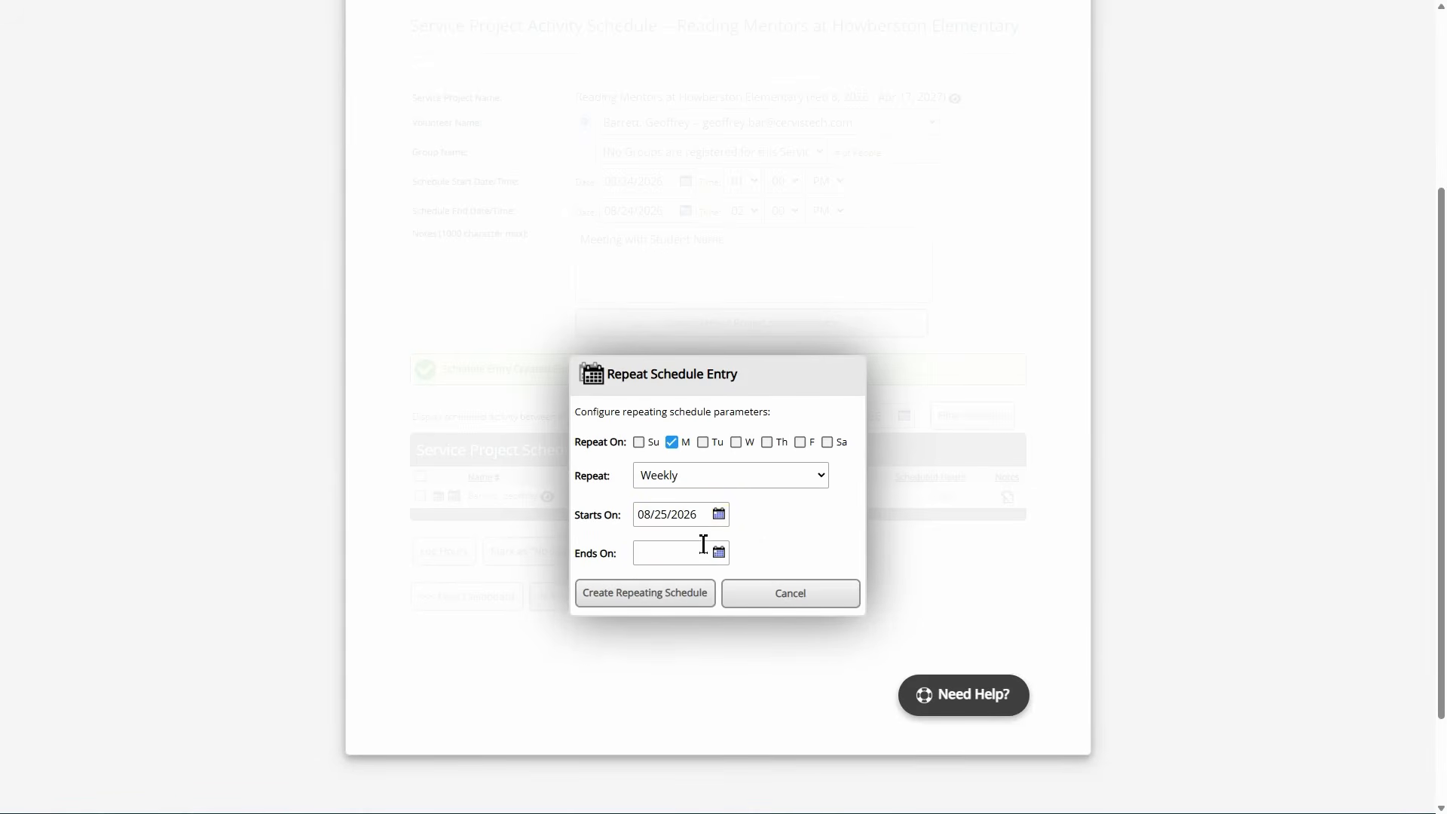
left_click(673, 560)
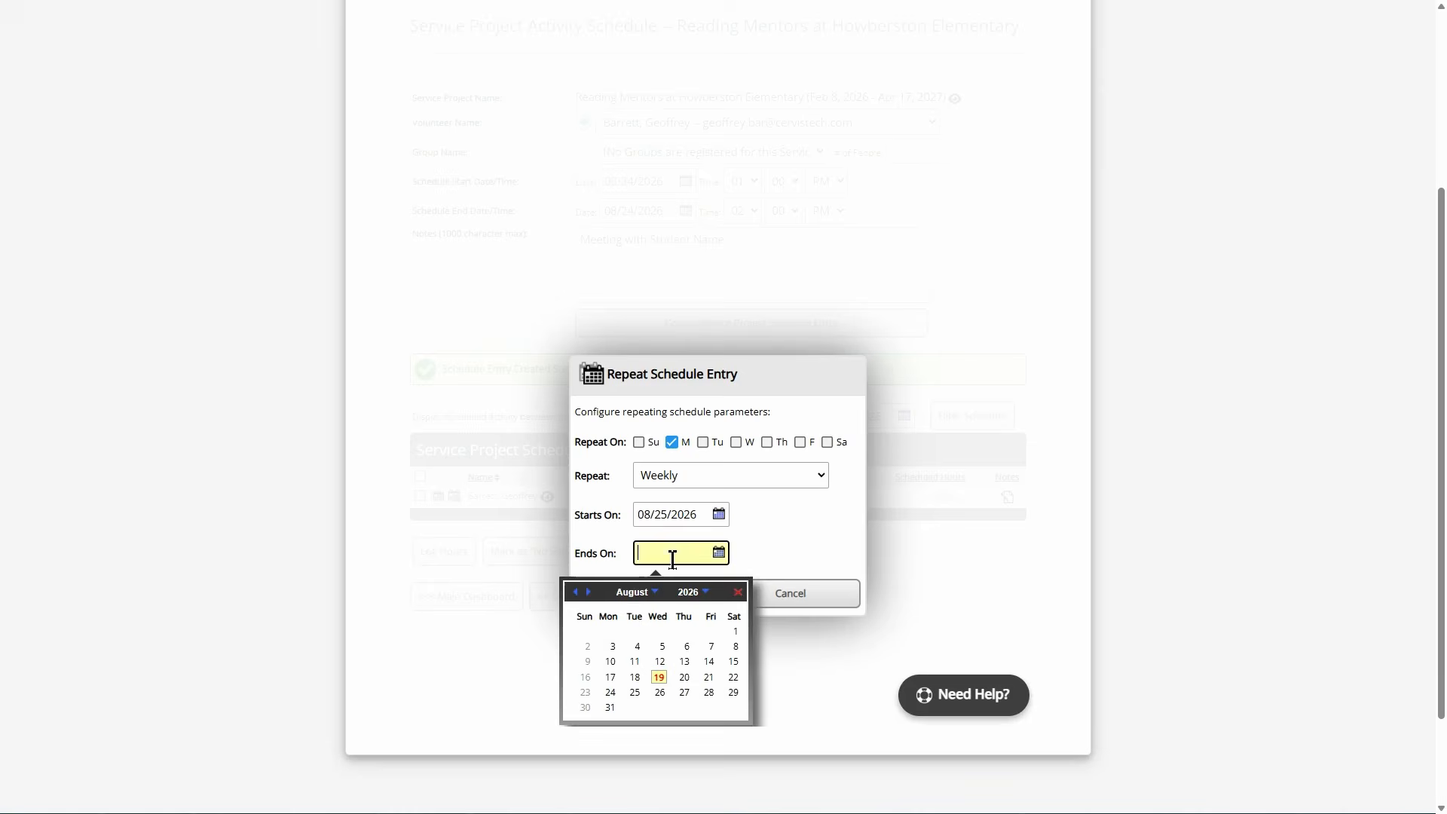
left_click(590, 596)
left_click(591, 594)
left_click(591, 595)
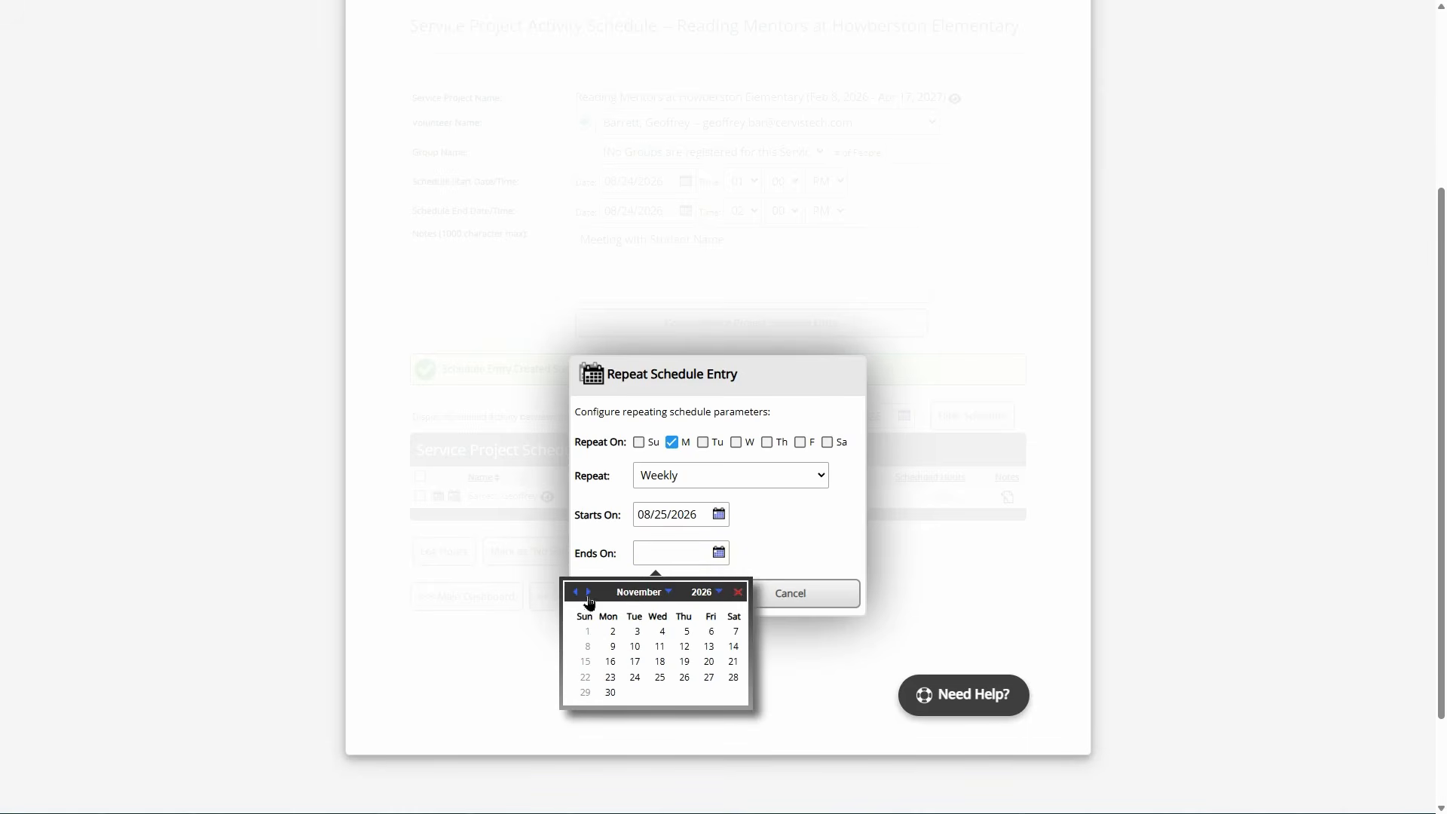
left_click(590, 596)
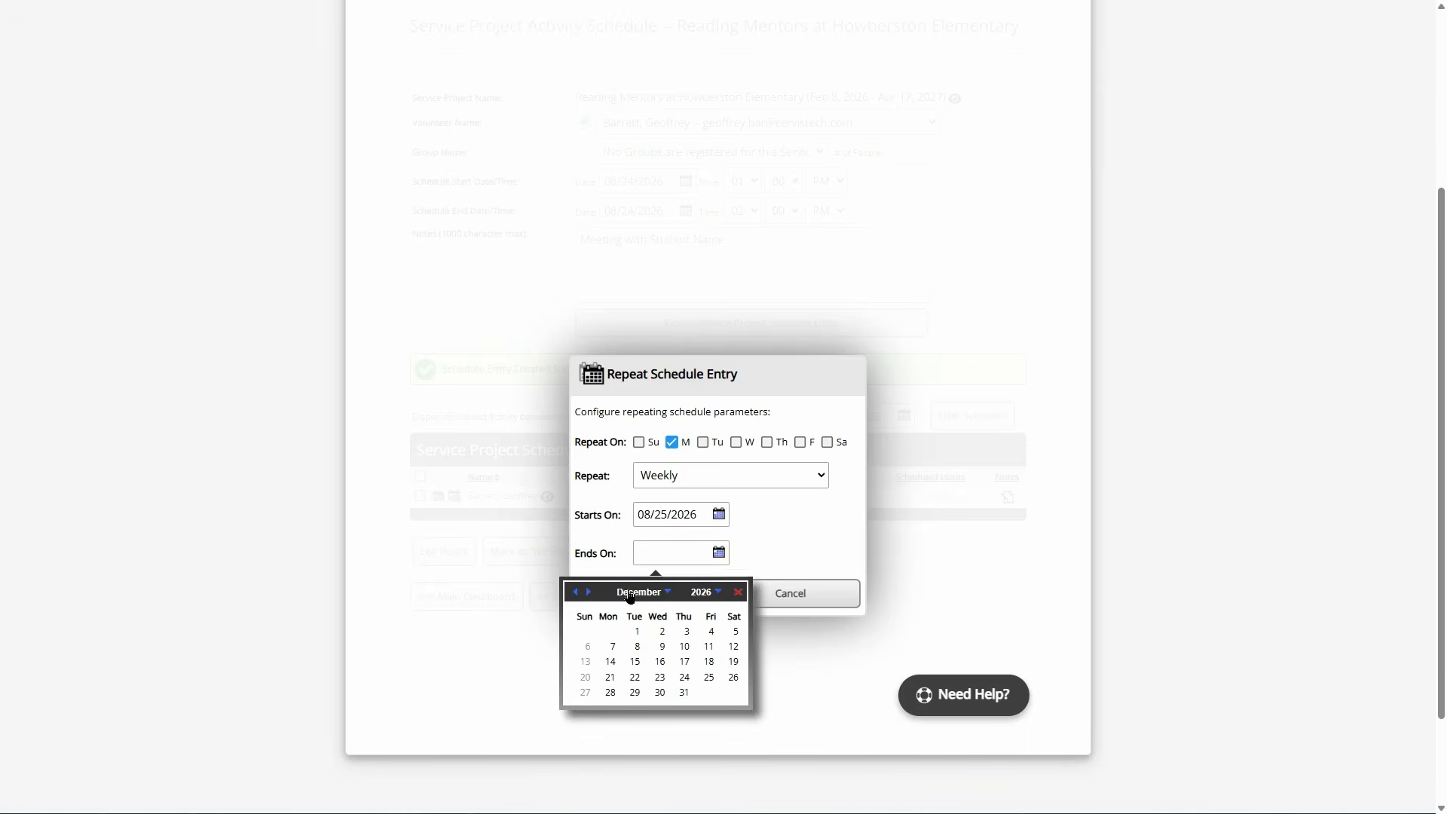
left_click(735, 666)
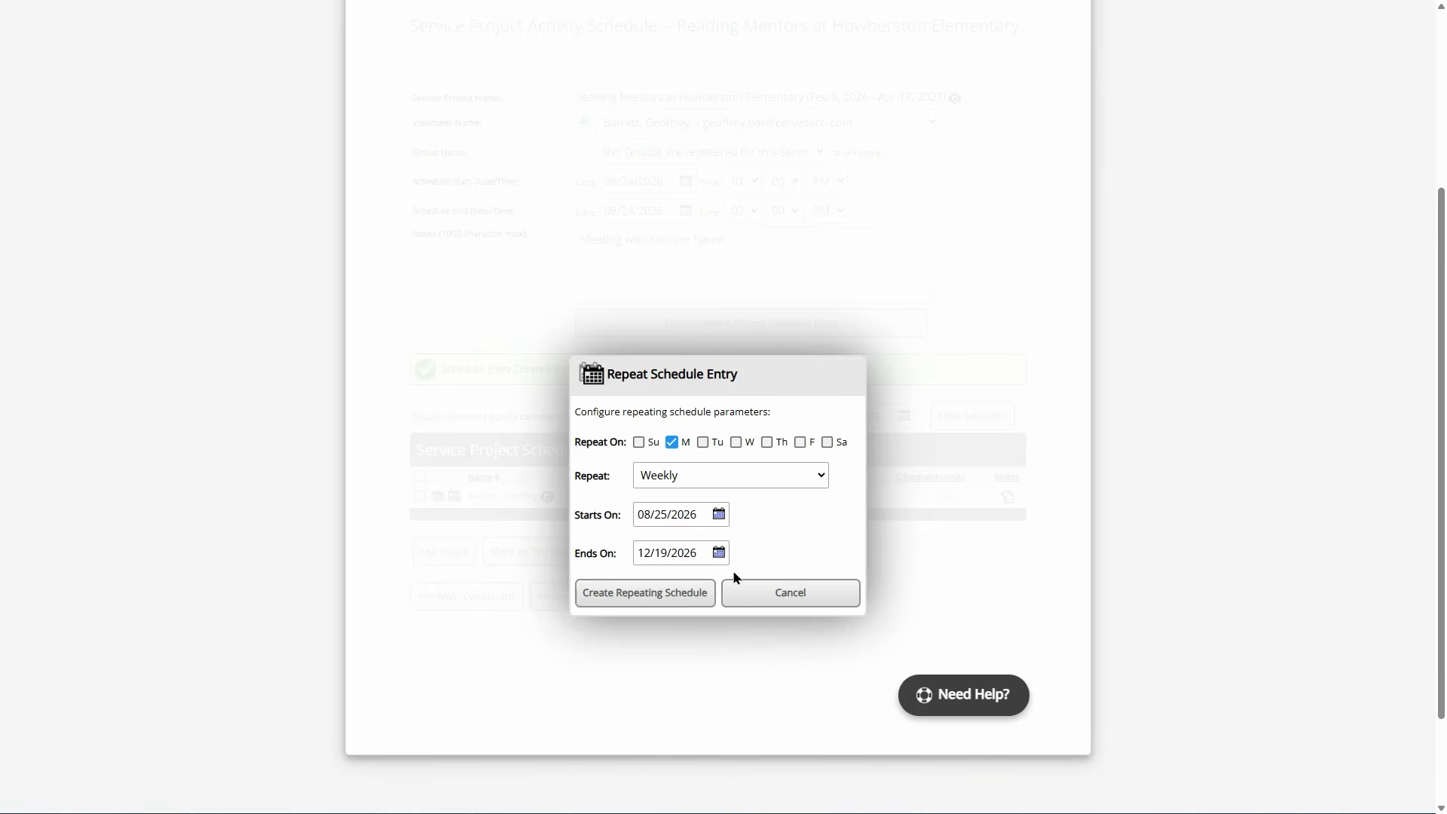
left_click(637, 596)
- Use << Opportunity Dashboard below the schedule to return to the four-opportunity listing
scroll(773, 419, "down", 2)
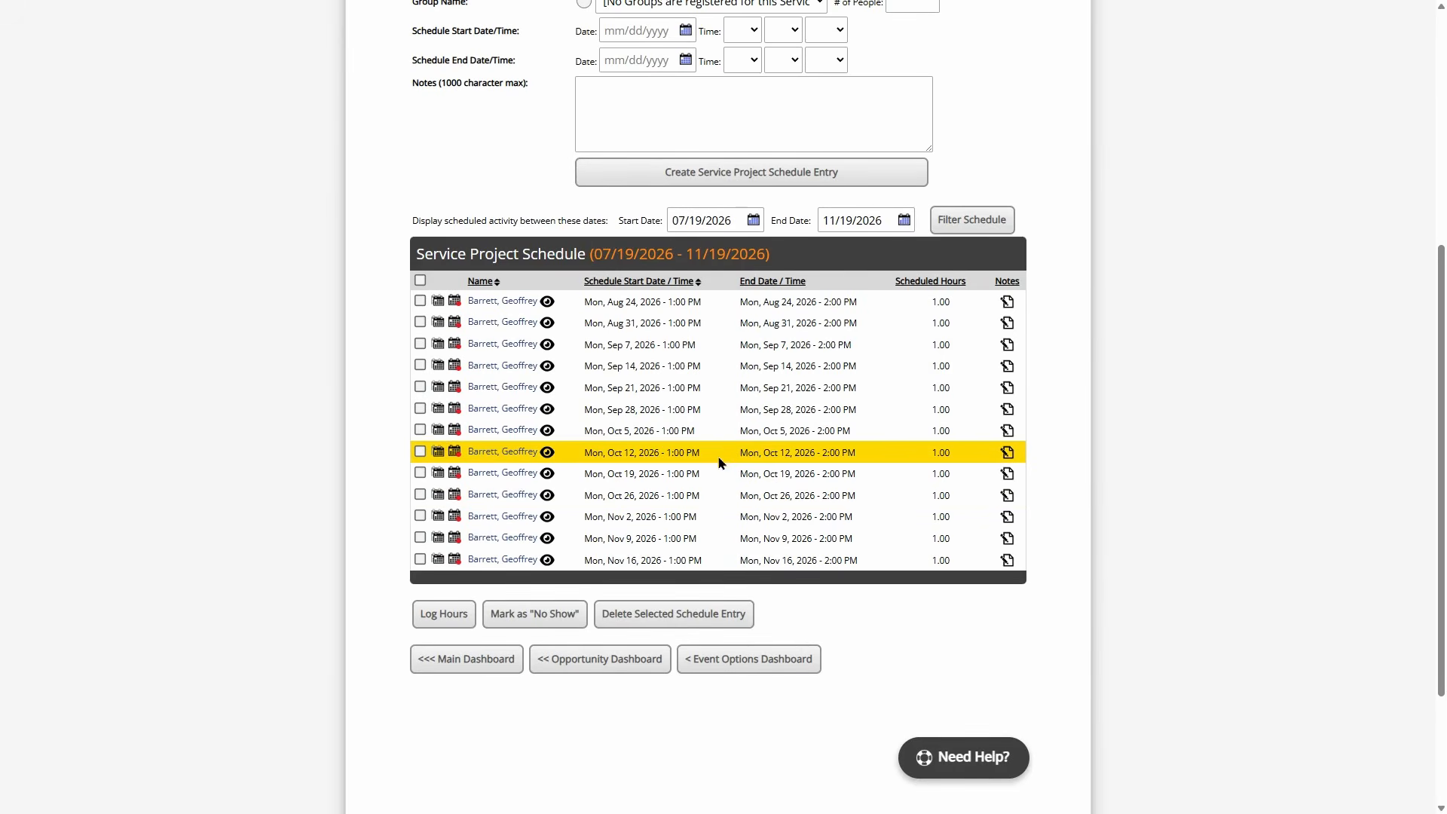
left_click(624, 671)
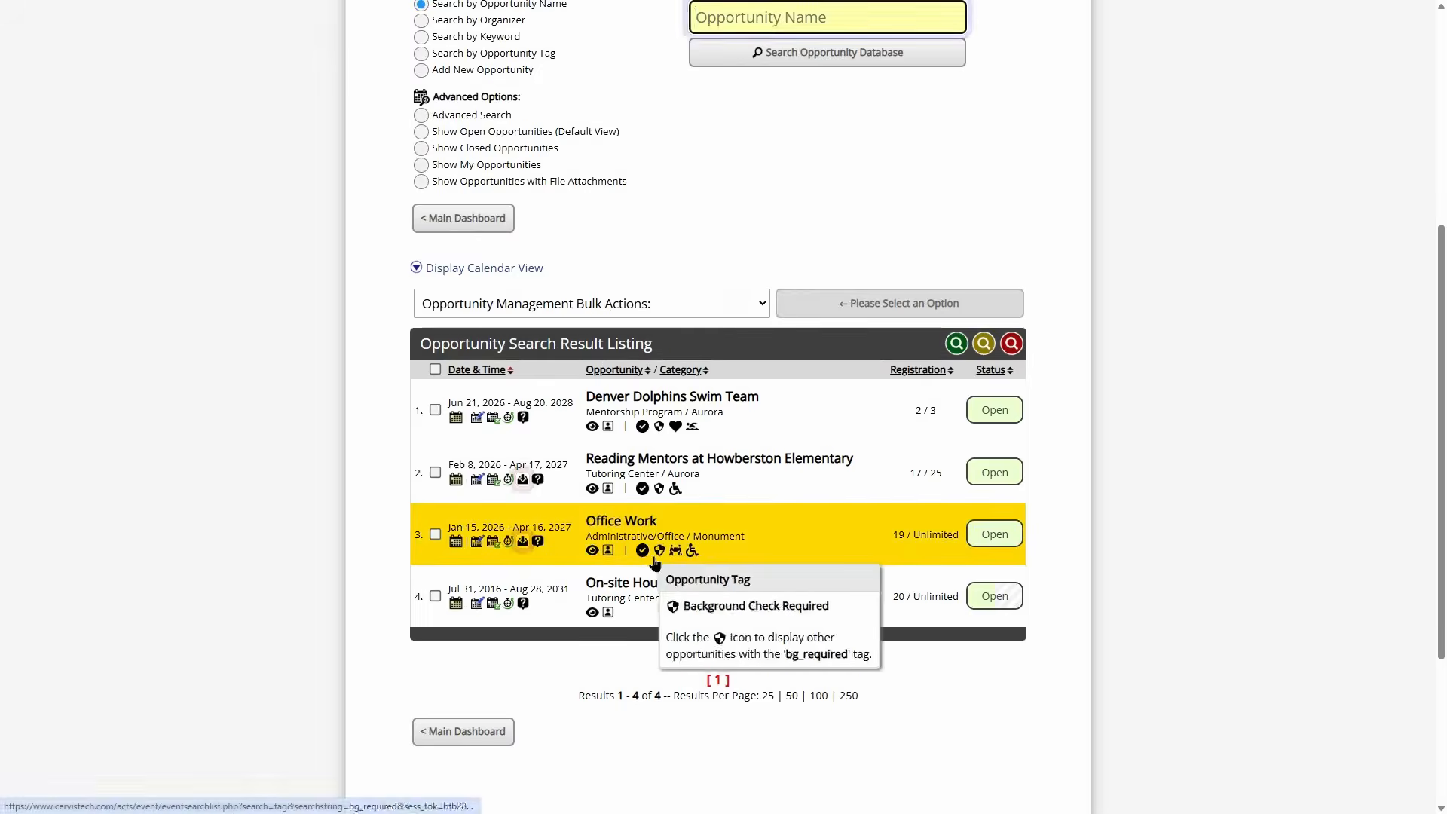
scroll(693, 382, "up", 2)
scroll(709, 372, "down", 1)
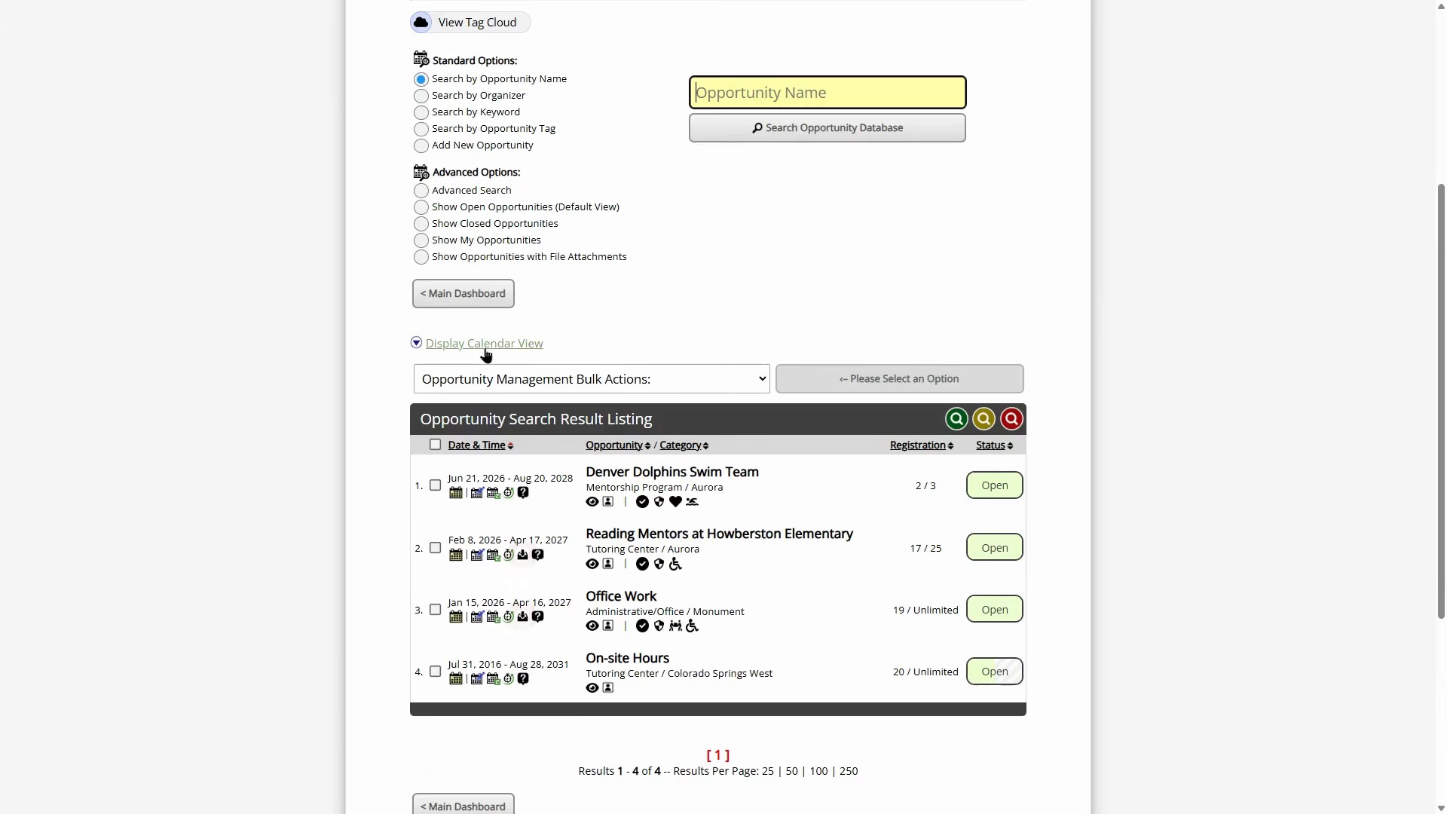
left_click(480, 345)
scroll(858, 278, "down", 6)
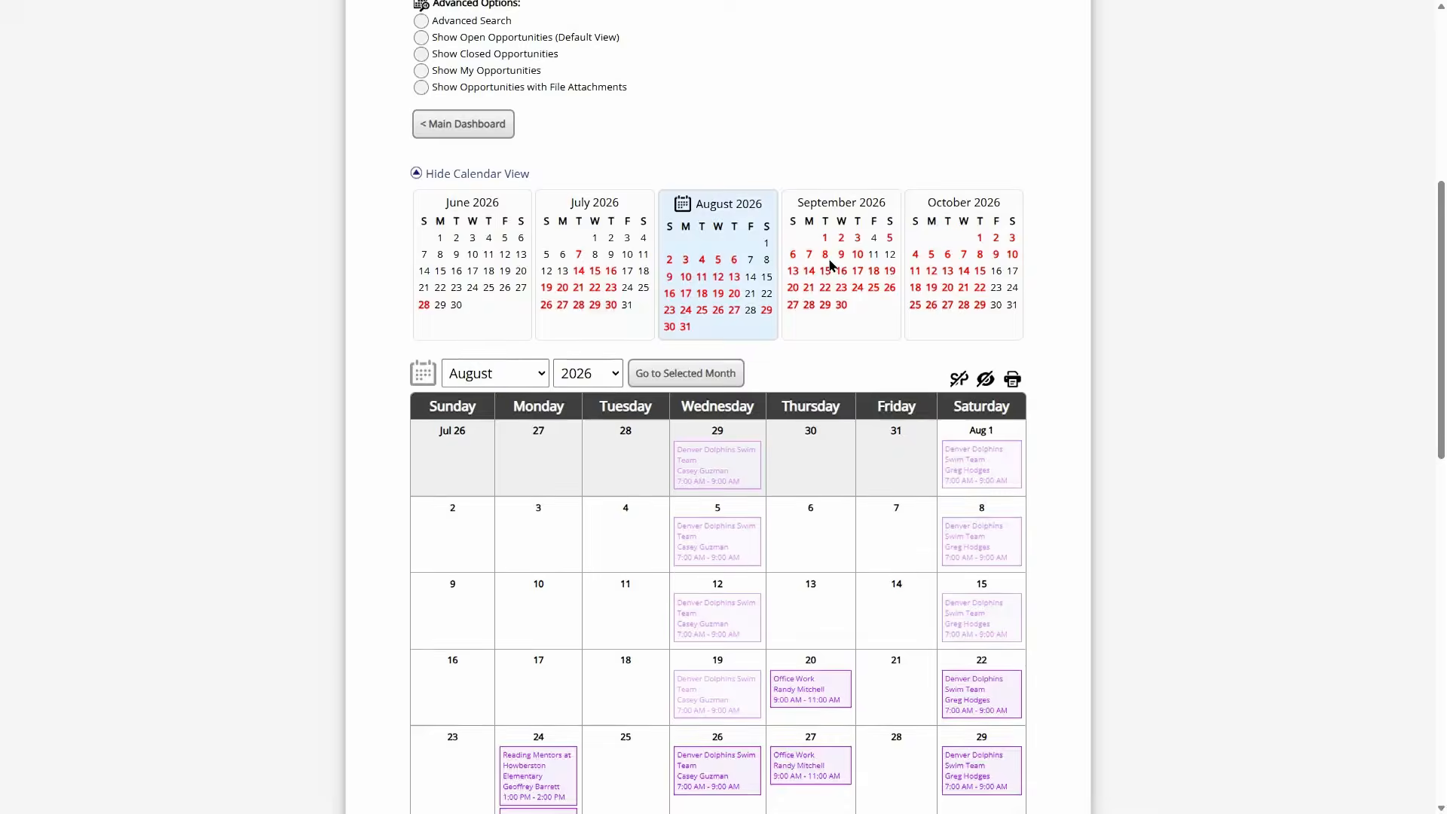
scroll(869, 279, "down", 1)
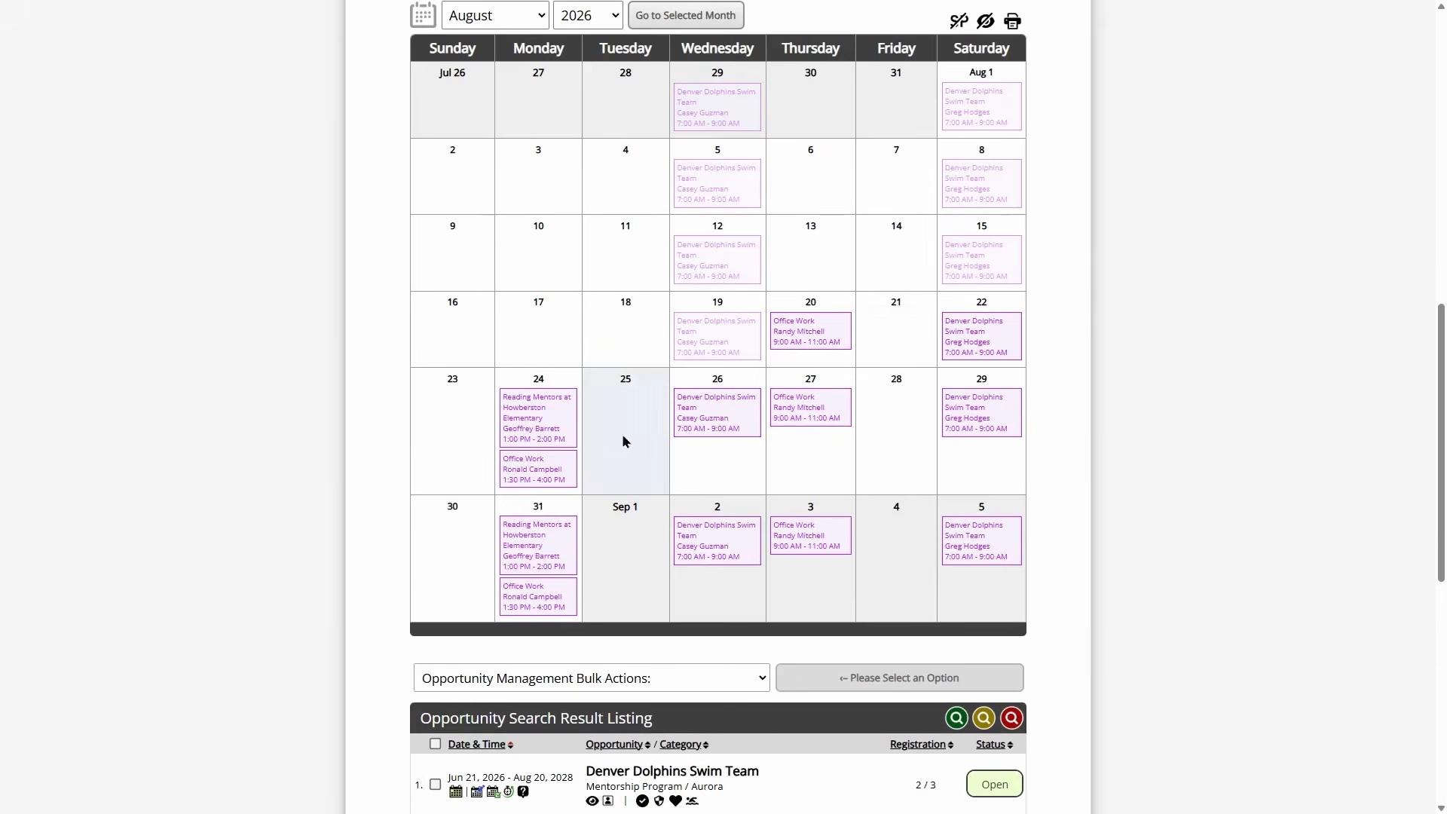
mouse_move(578, 432)
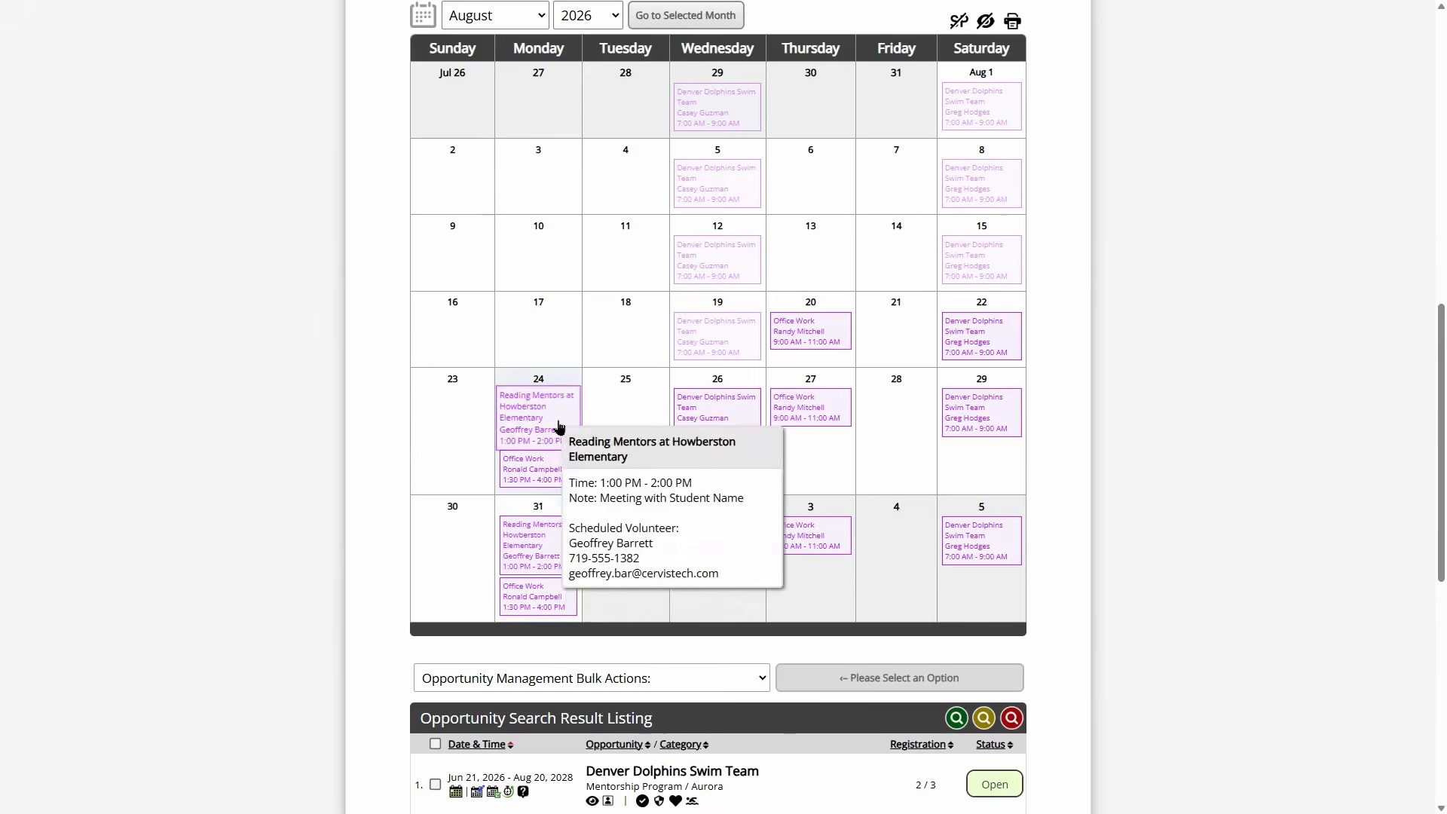
mouse_move(569, 550)
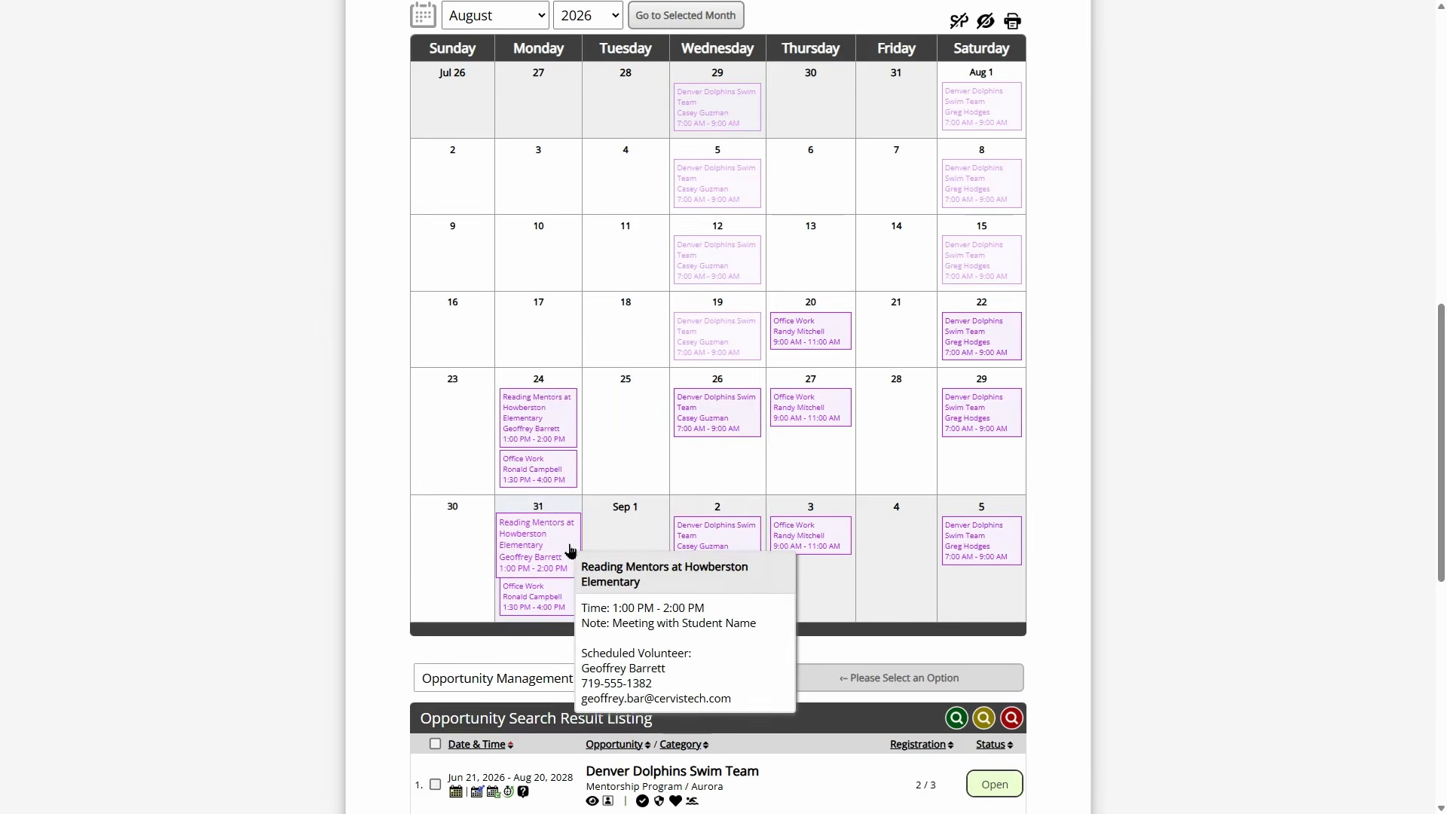
mouse_move(528, 611)
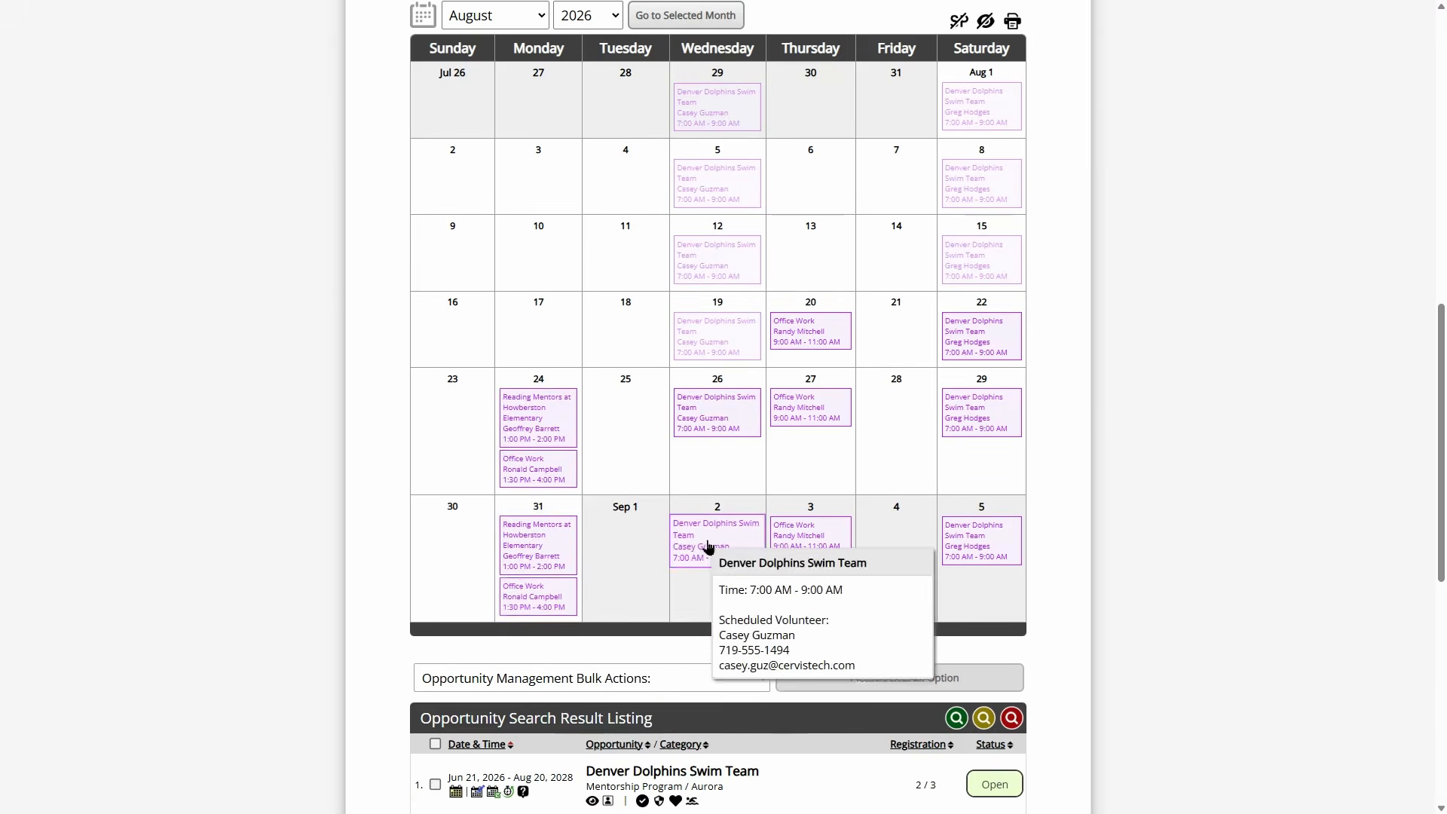
mouse_move(830, 554)
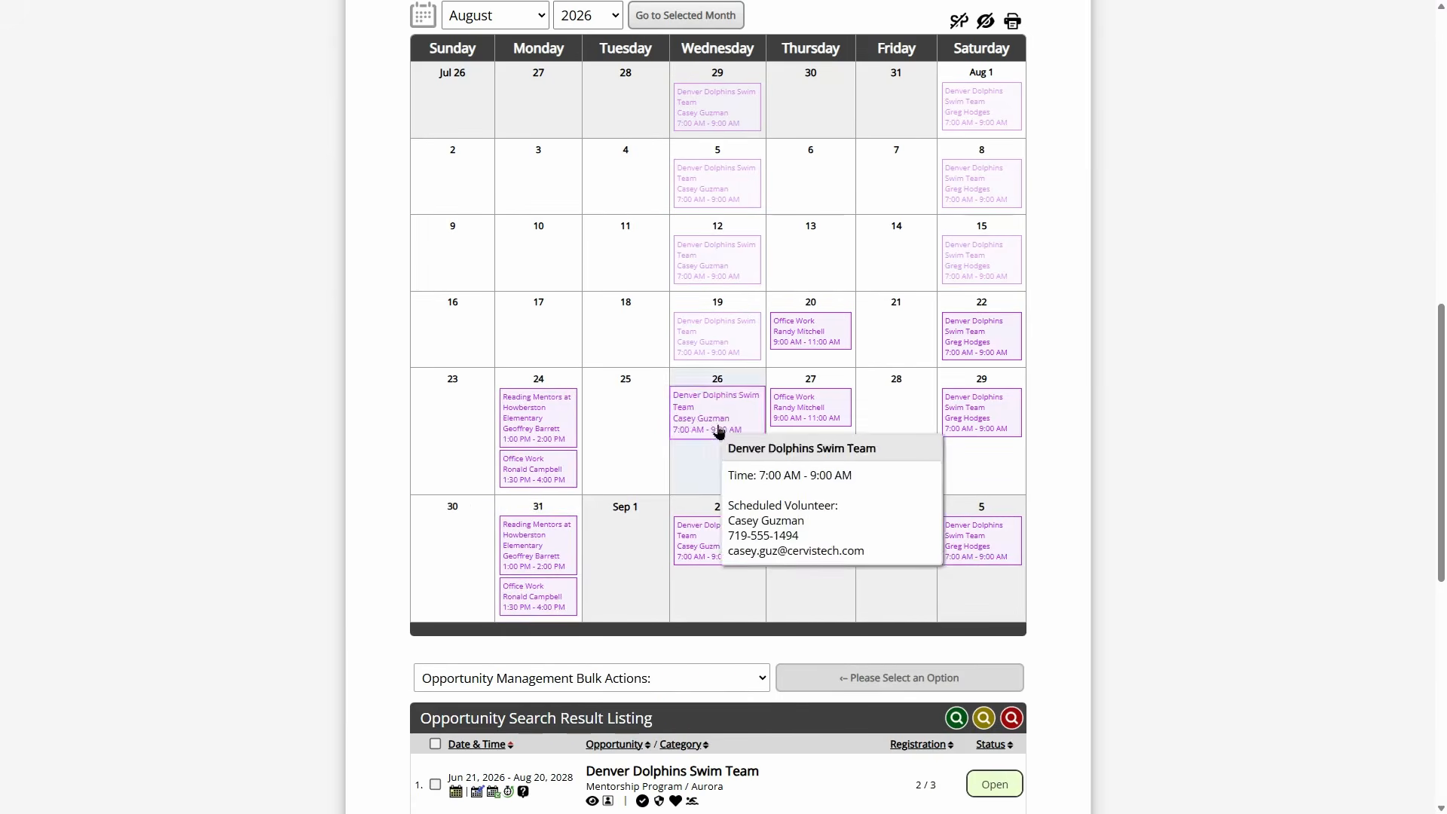
mouse_move(709, 435)
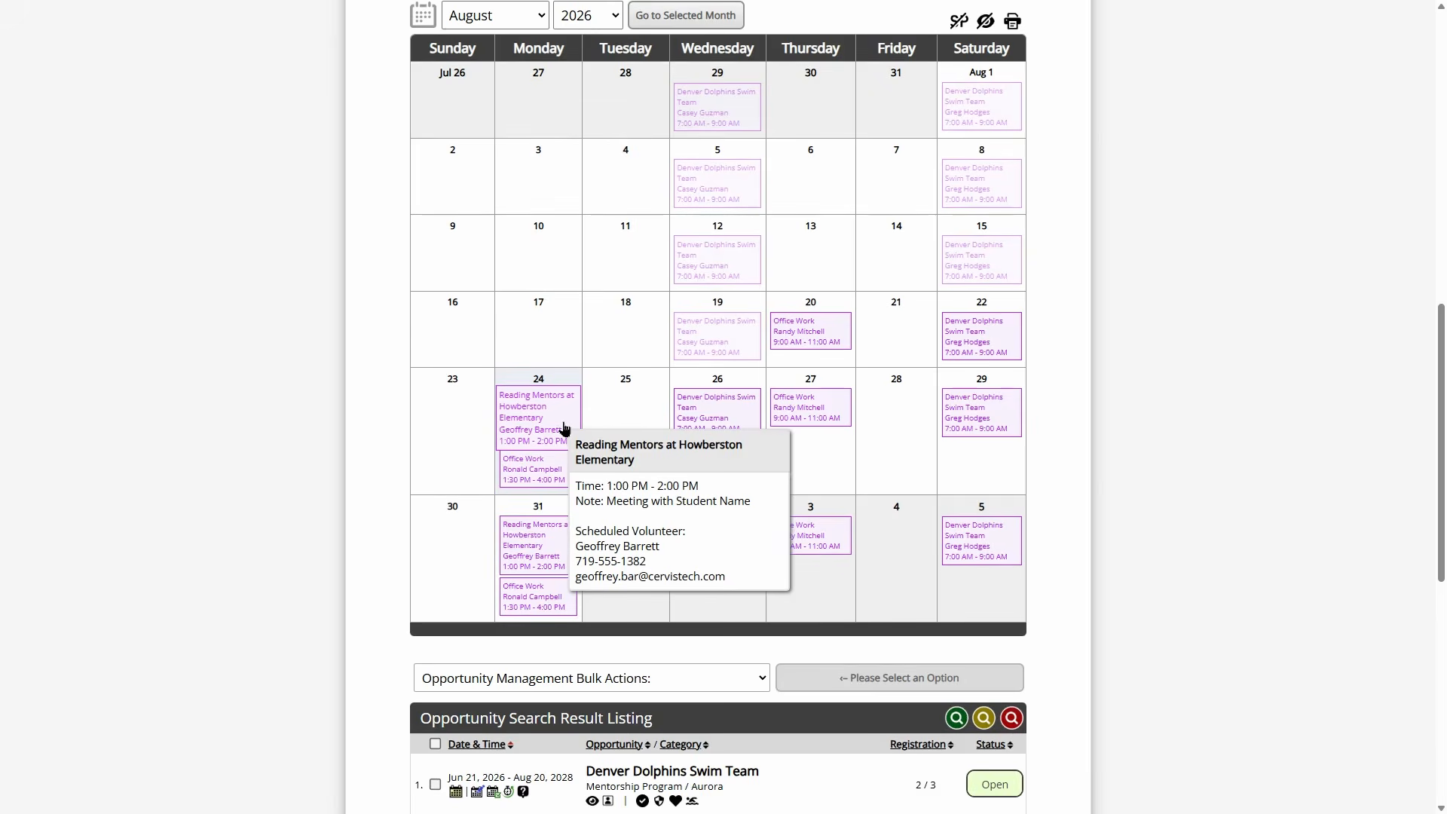
scroll(731, 466, "up", 2)
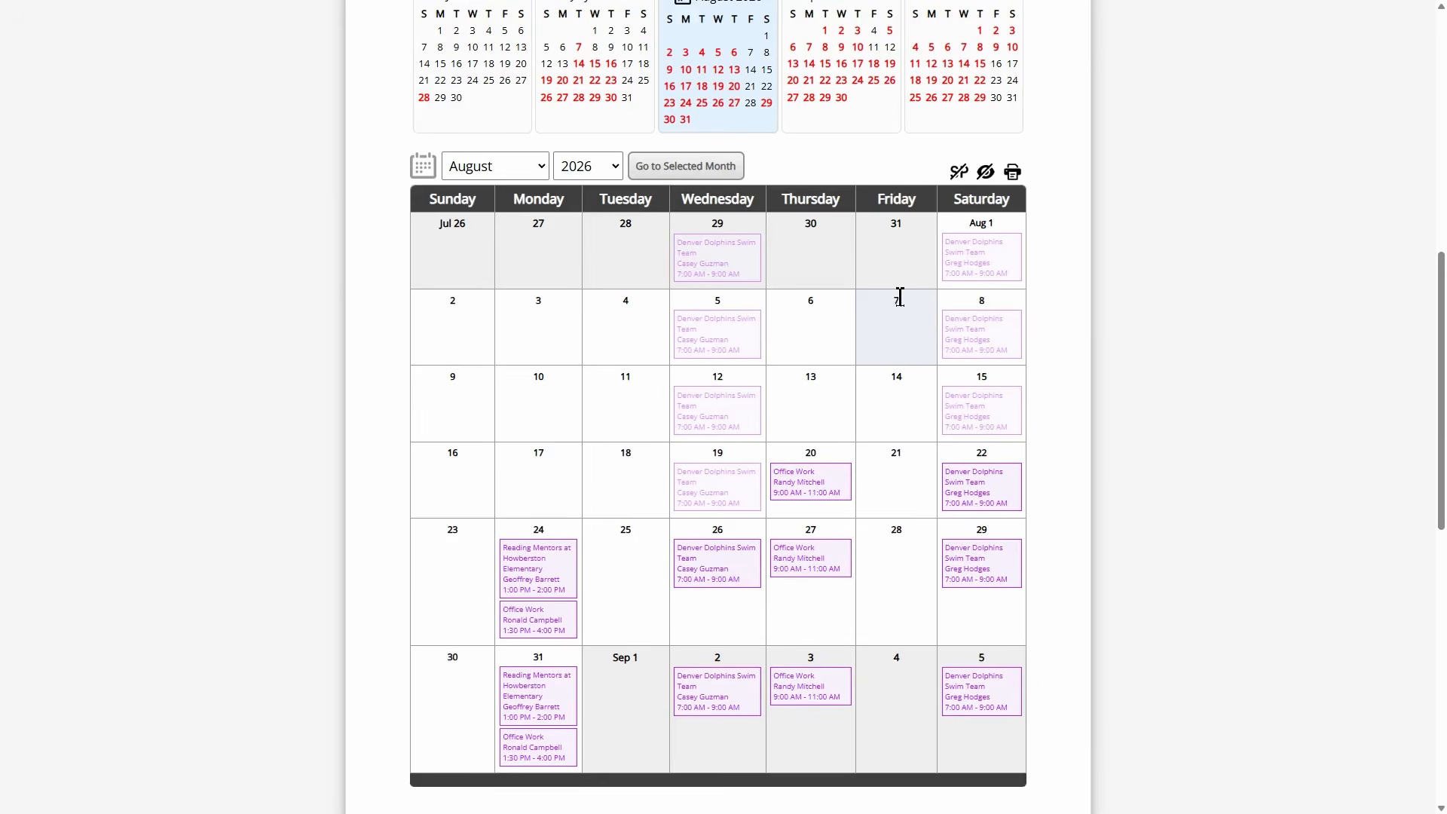
mouse_move(1018, 174)
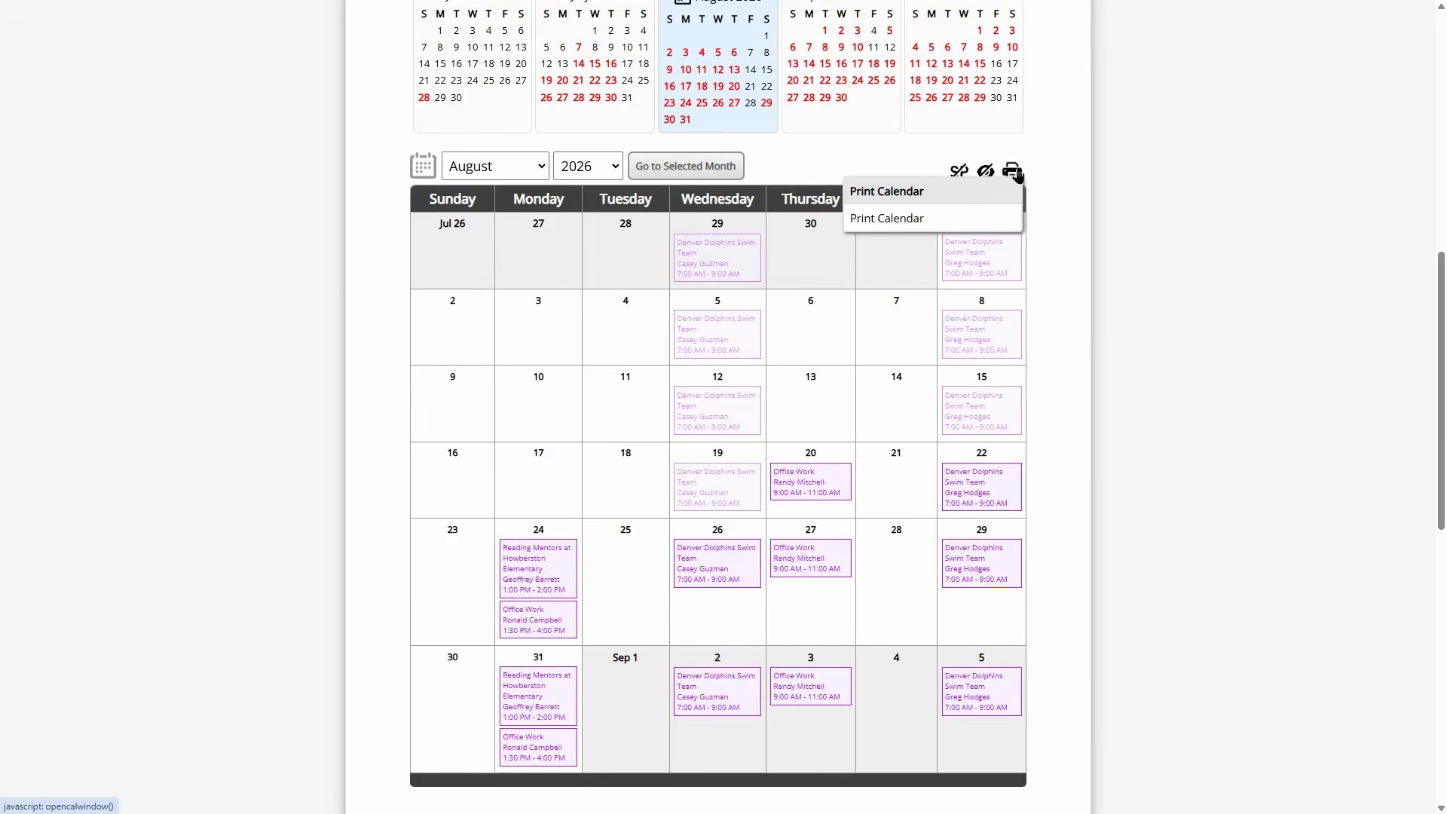
- Preview the printable August 2026 calendar showing only the 4th, then only the 5th week
left_click(908, 193)
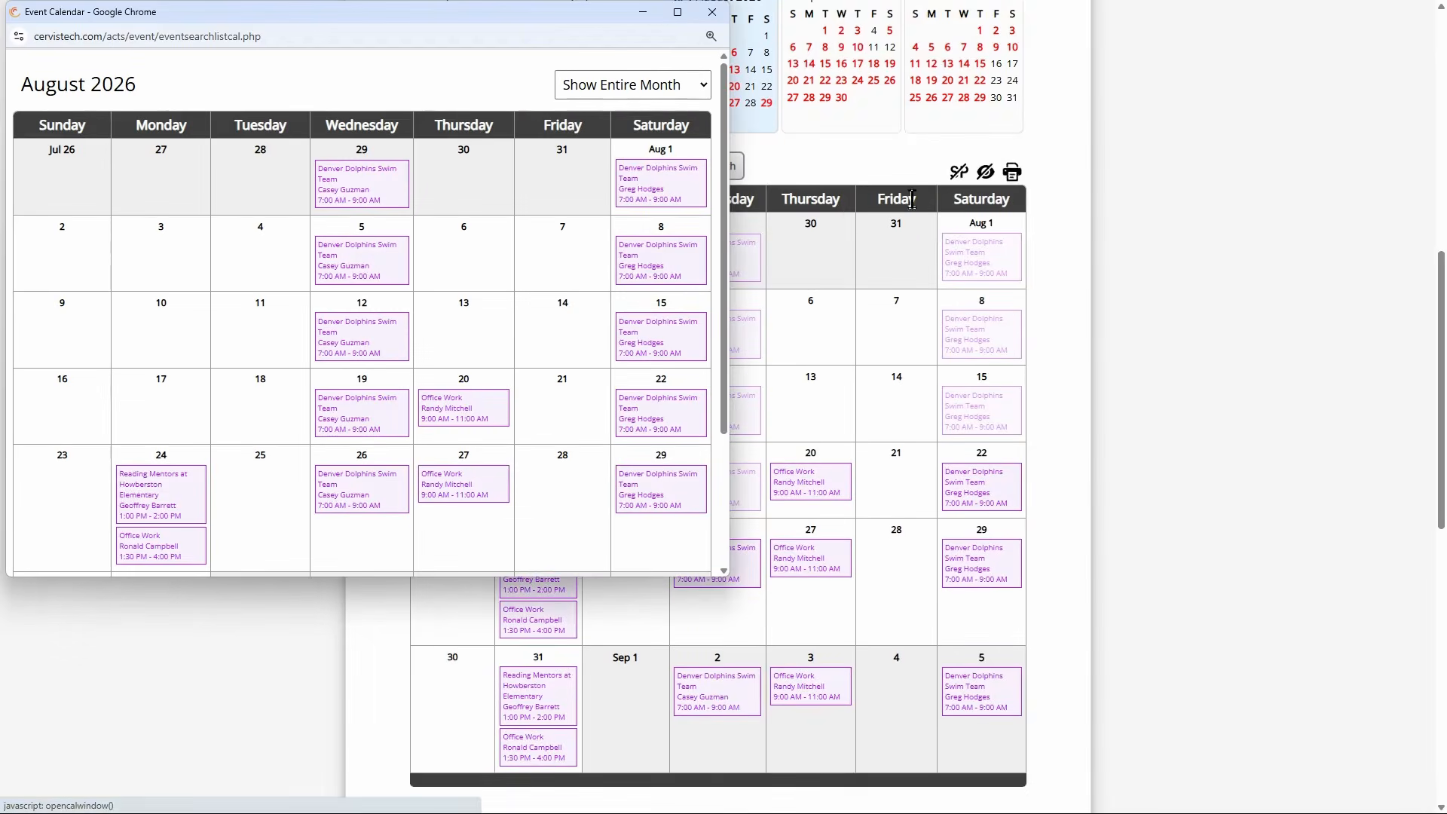
left_click(666, 88)
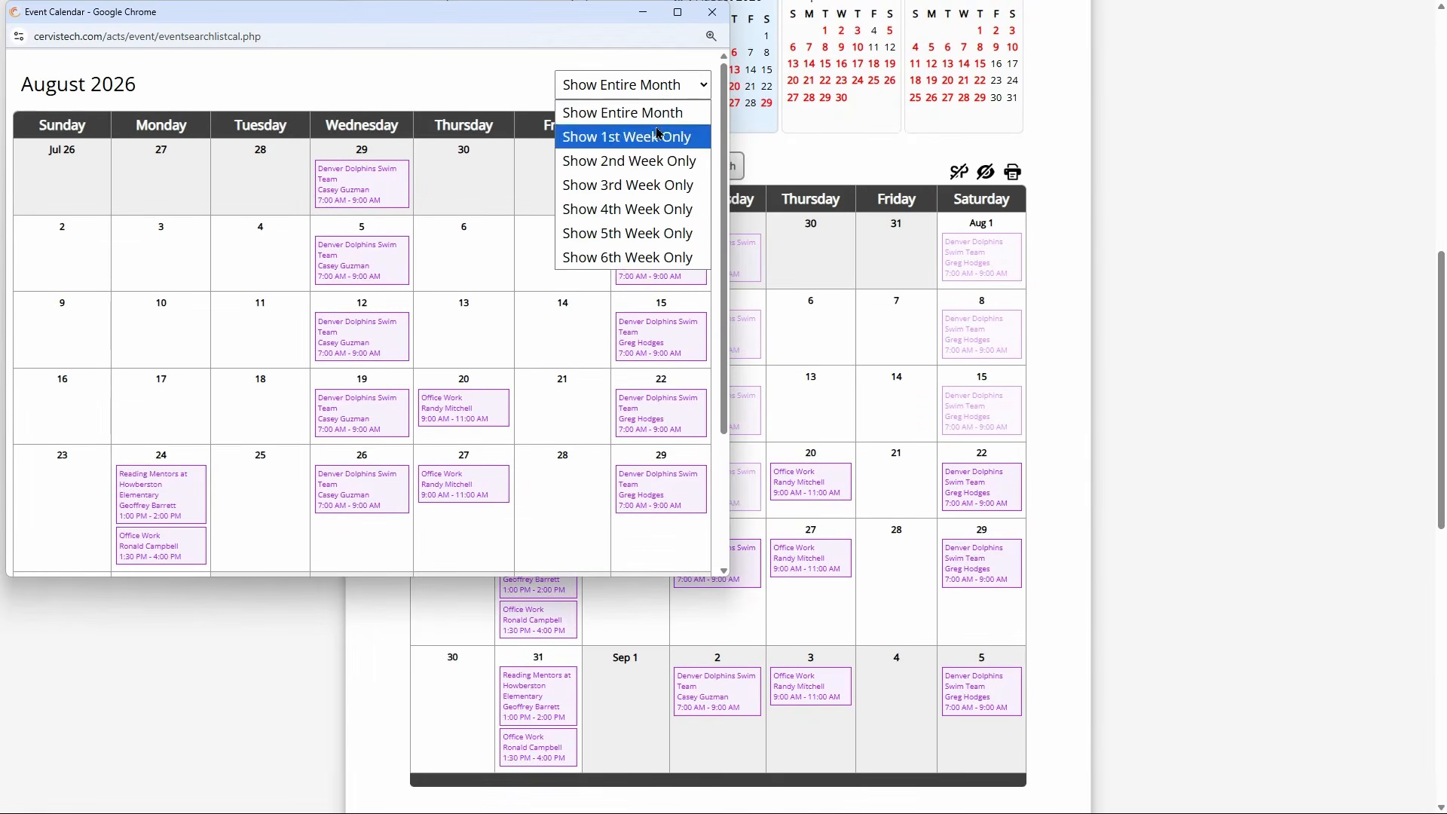
left_click(653, 206)
left_click(647, 88)
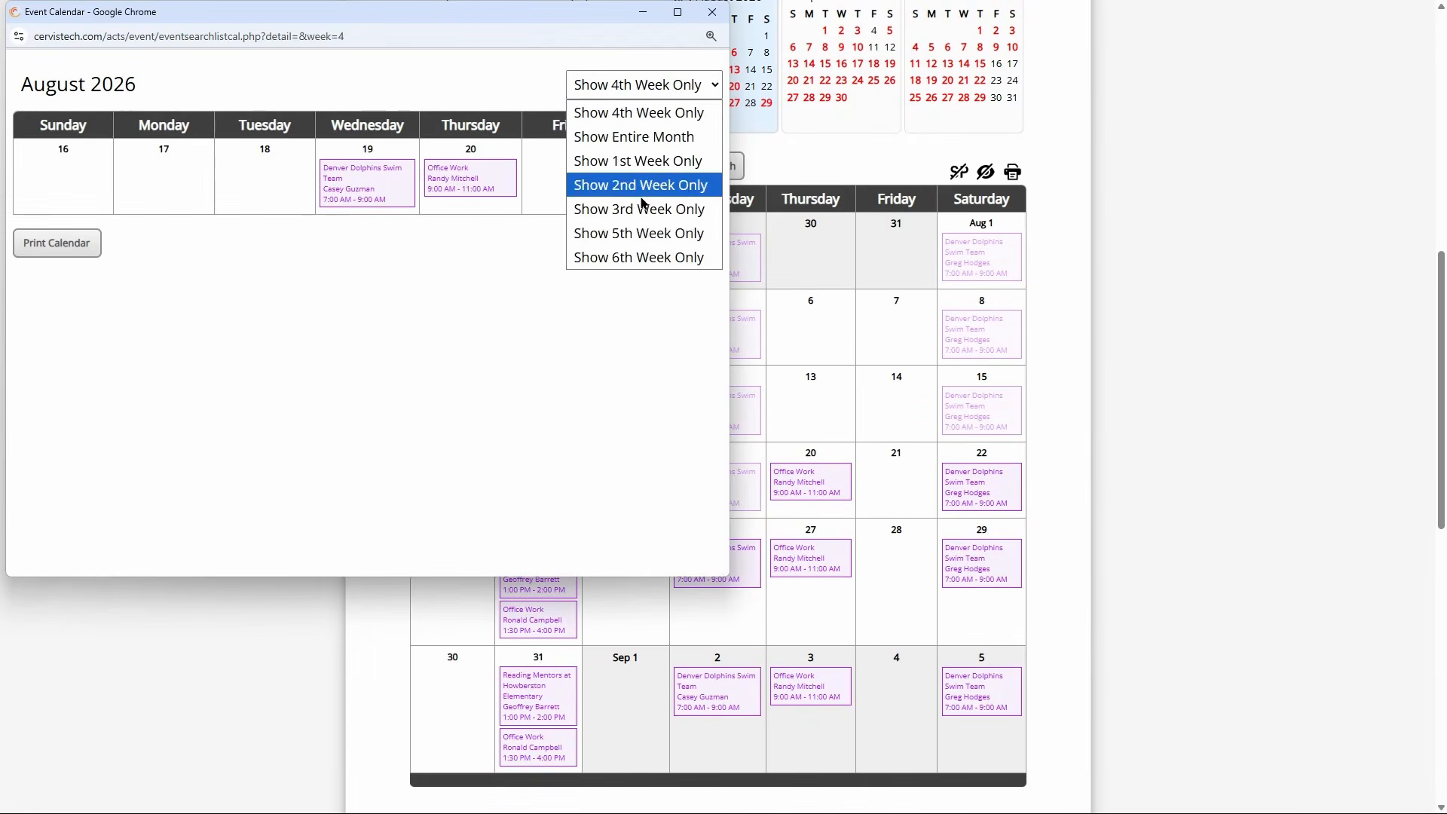
left_click(645, 233)
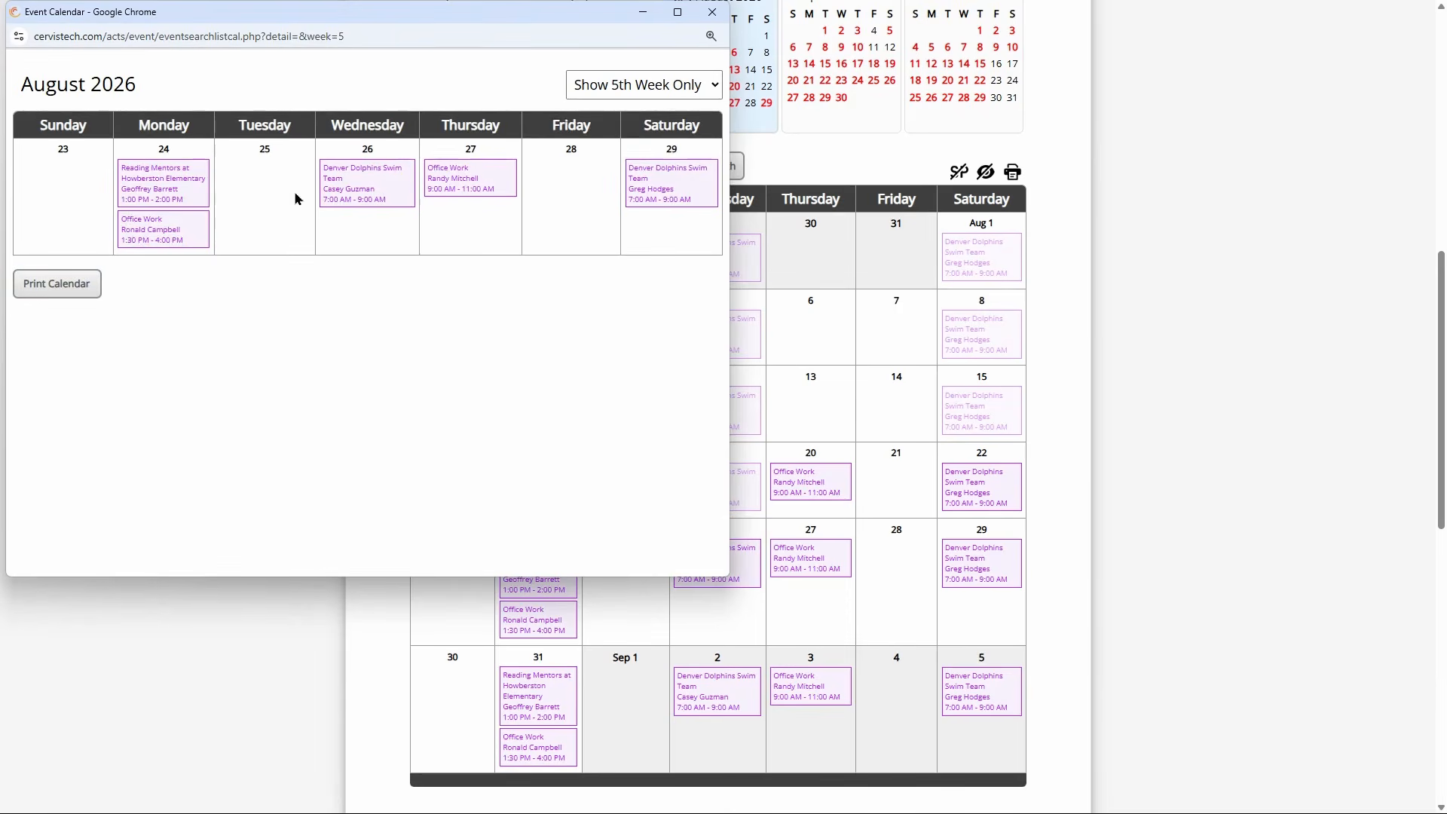
left_click(720, 24)
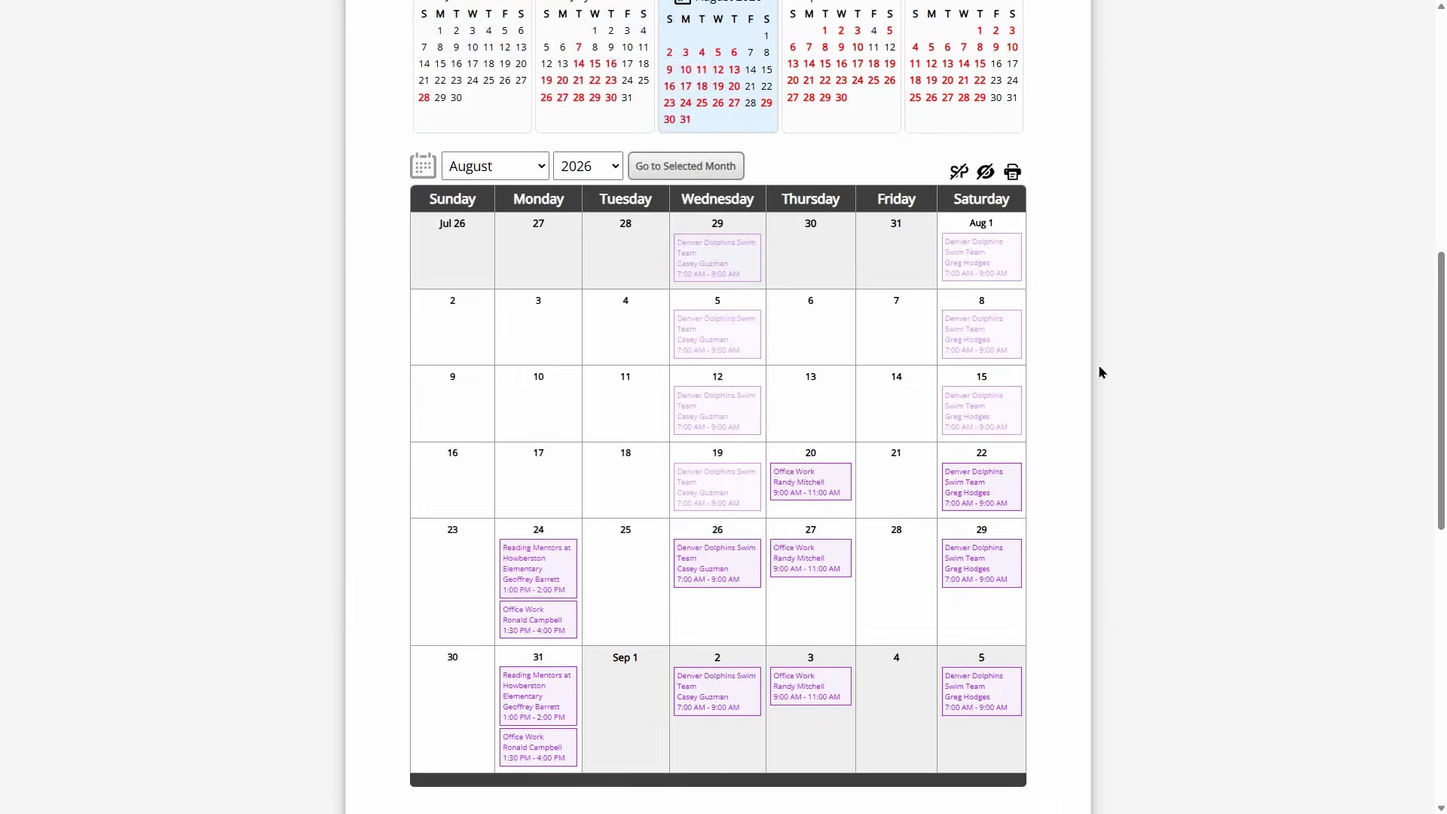
- Hide the calendar view to return to the opportunity listing
scroll(1097, 376, "up", 3)
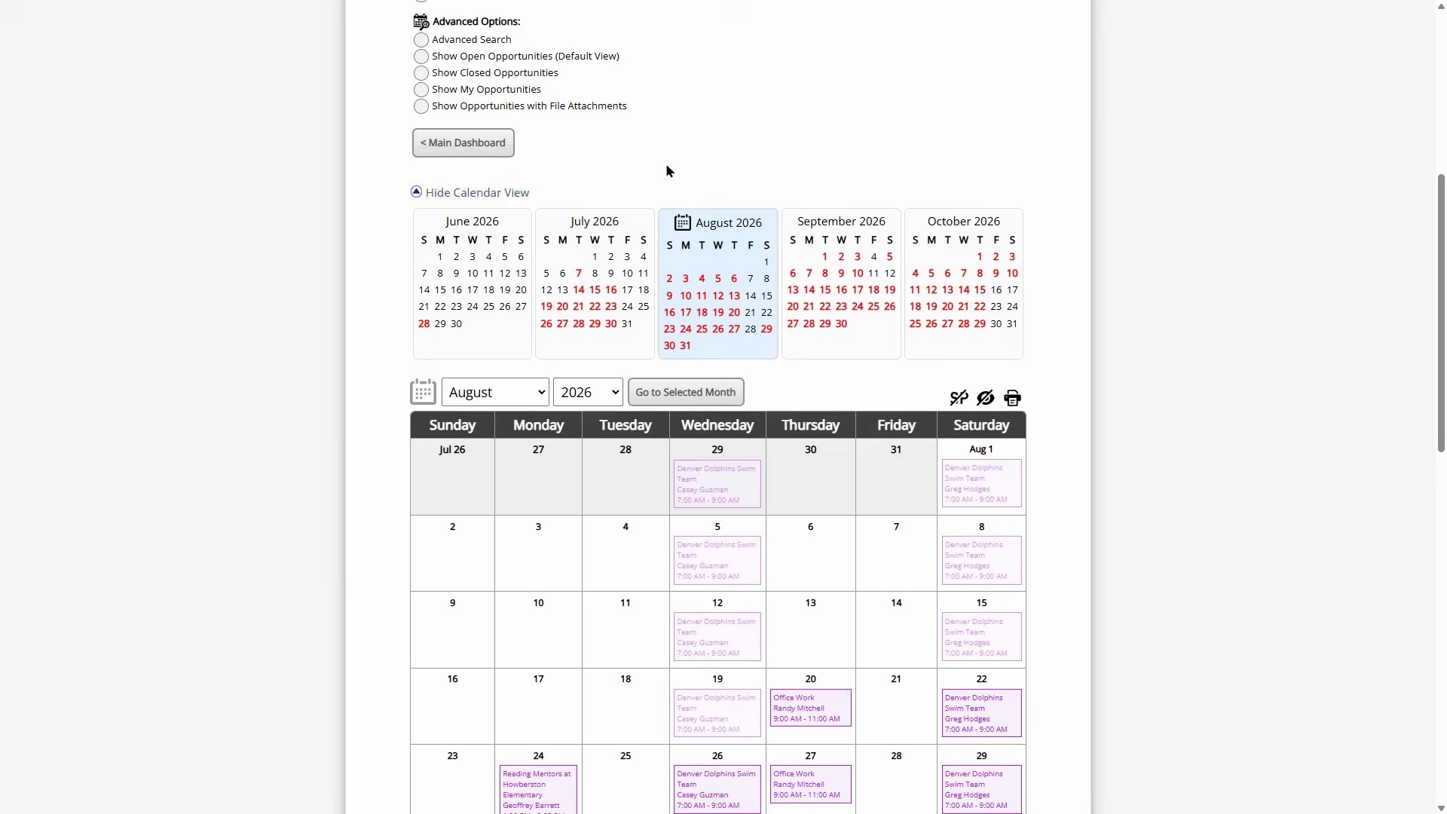
scroll(671, 170, "down", 1)
left_click(506, 120)
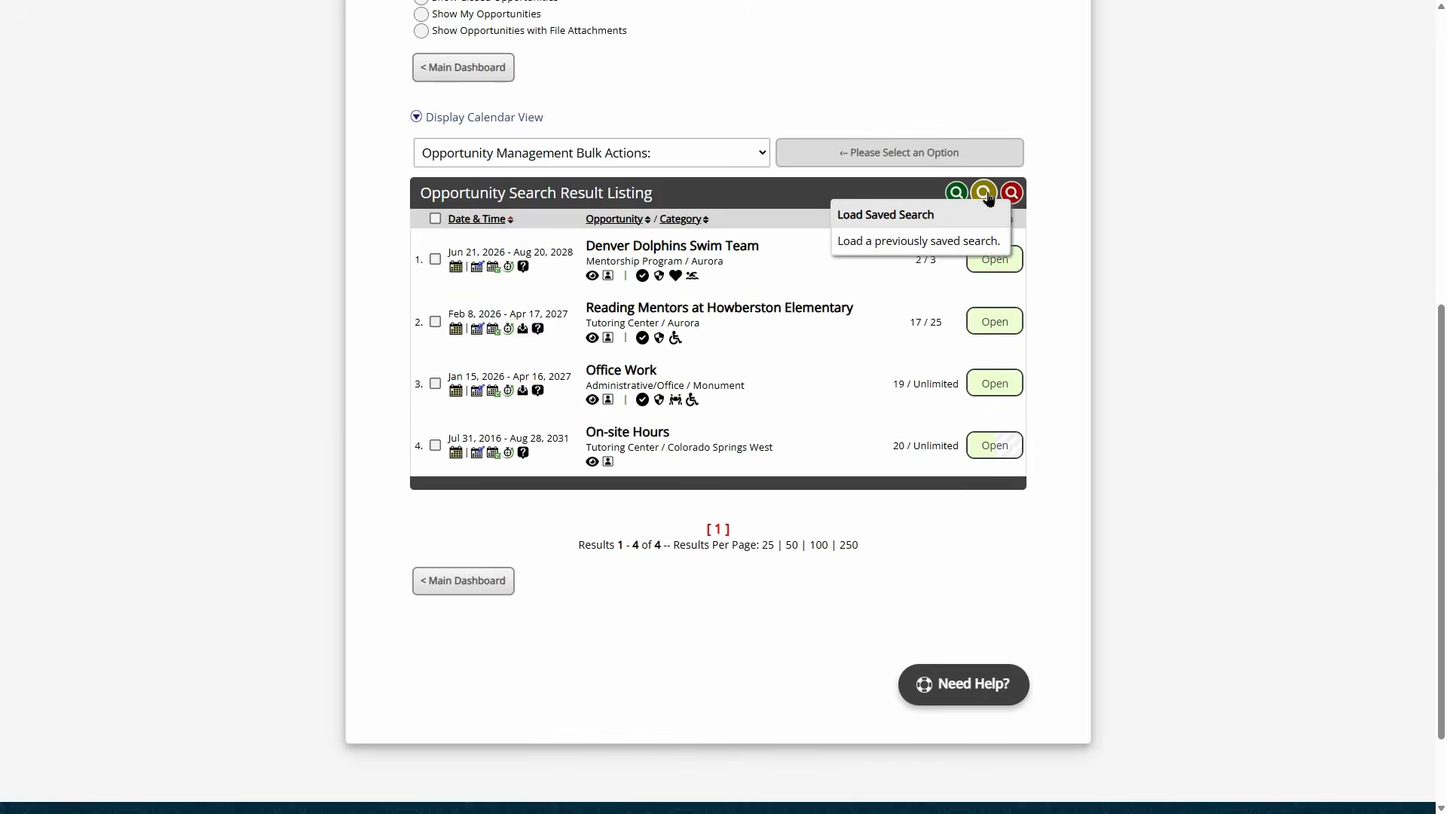
- Expand the calendar of open opportunities, review August 2026, then collapse it to the listing
scroll(537, 248, "up", 2)
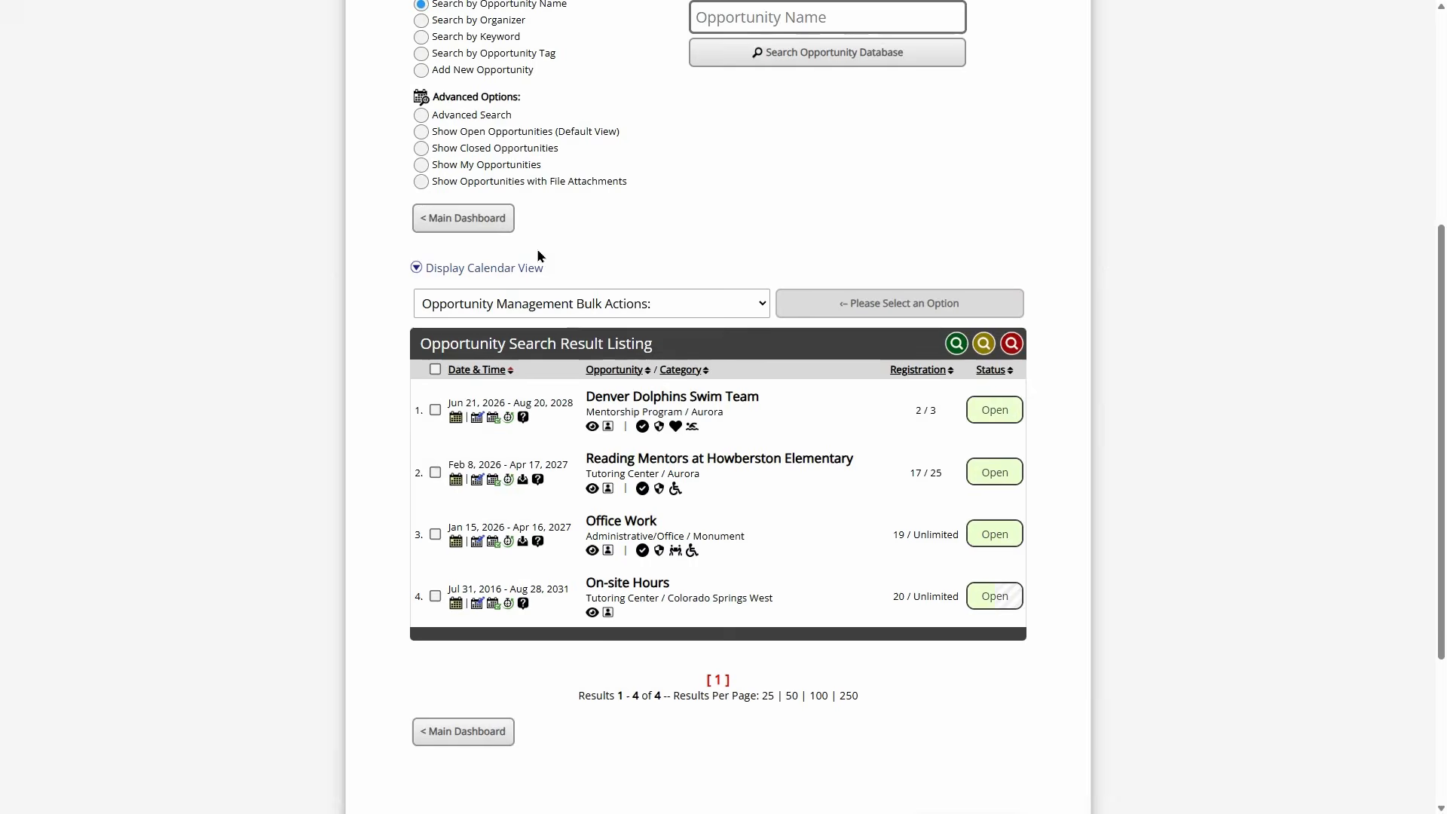
left_click(520, 270)
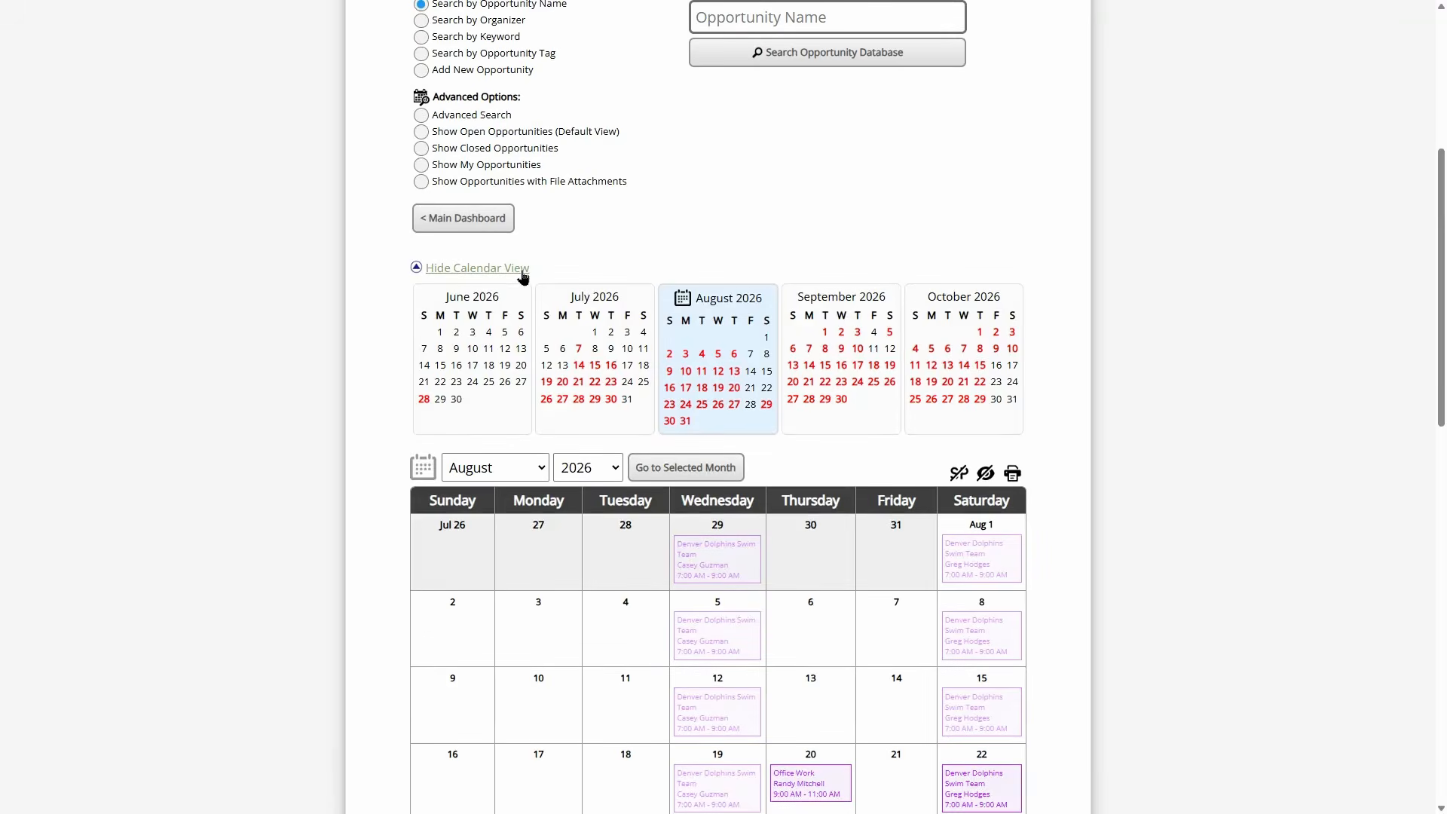
left_click(523, 270)
scroll(653, 234, "up", 2)
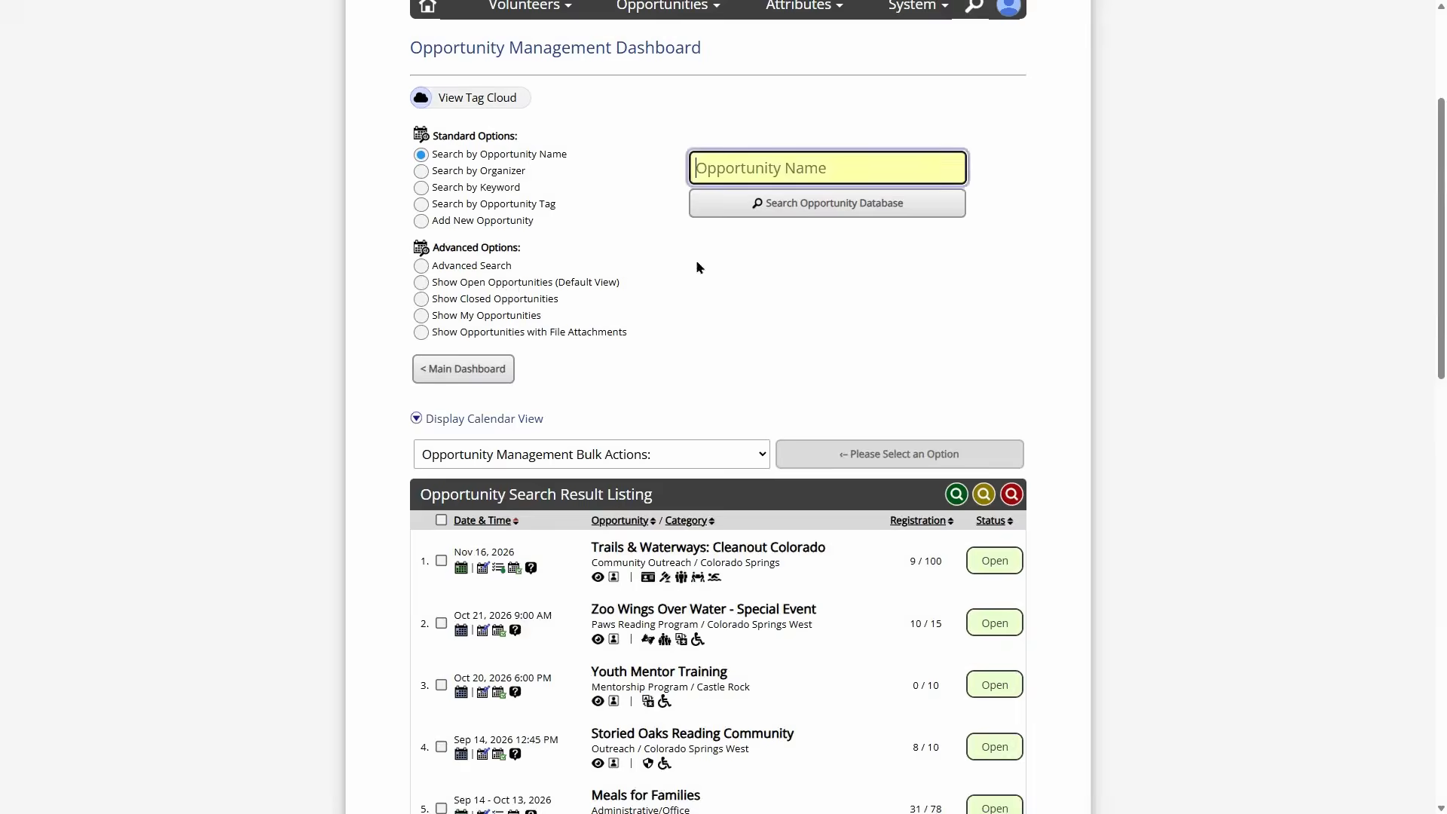
scroll(641, 234, "down", 3)
left_click(584, 196)
scroll(648, 211, "down", 10)
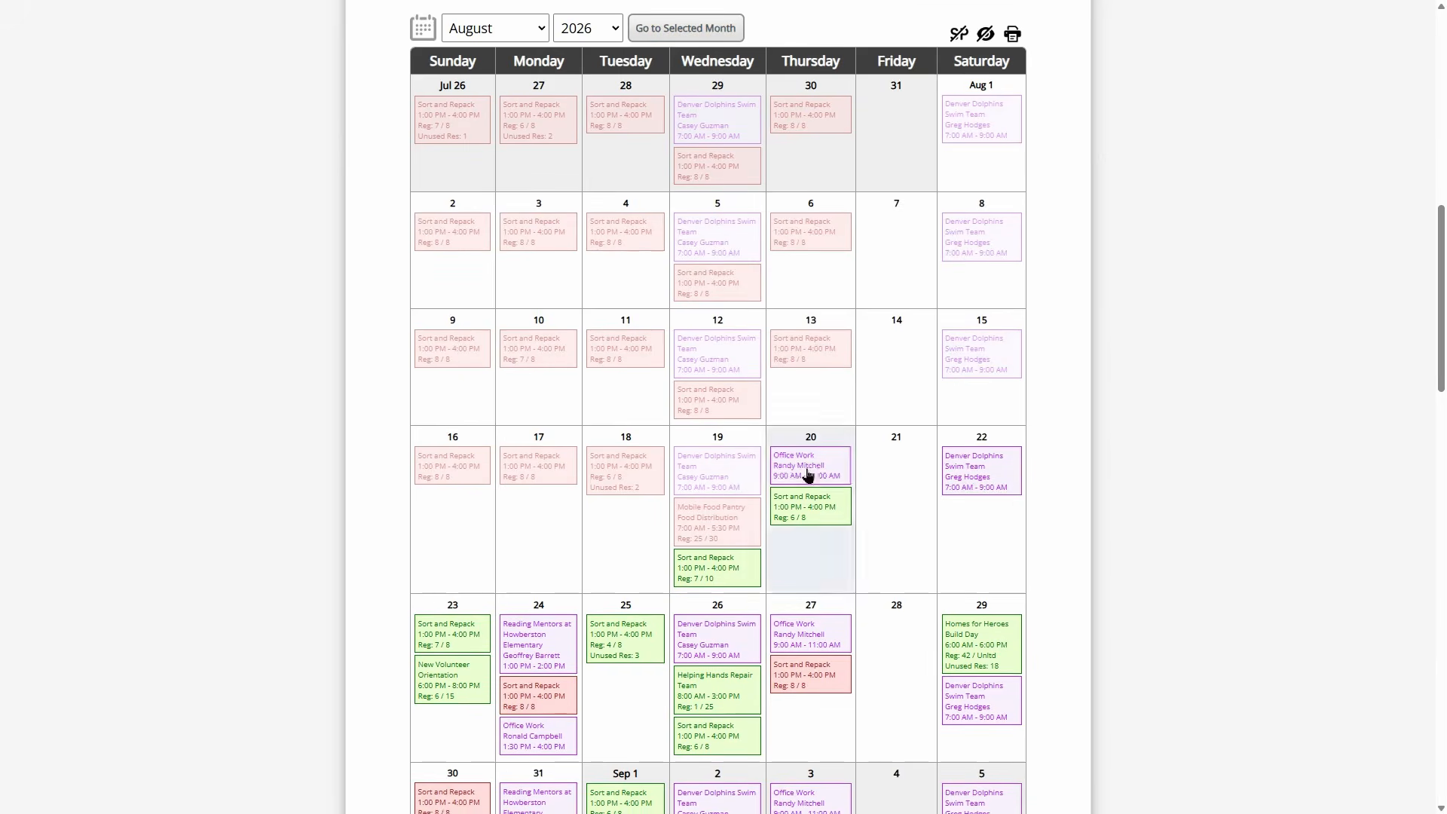
mouse_move(821, 464)
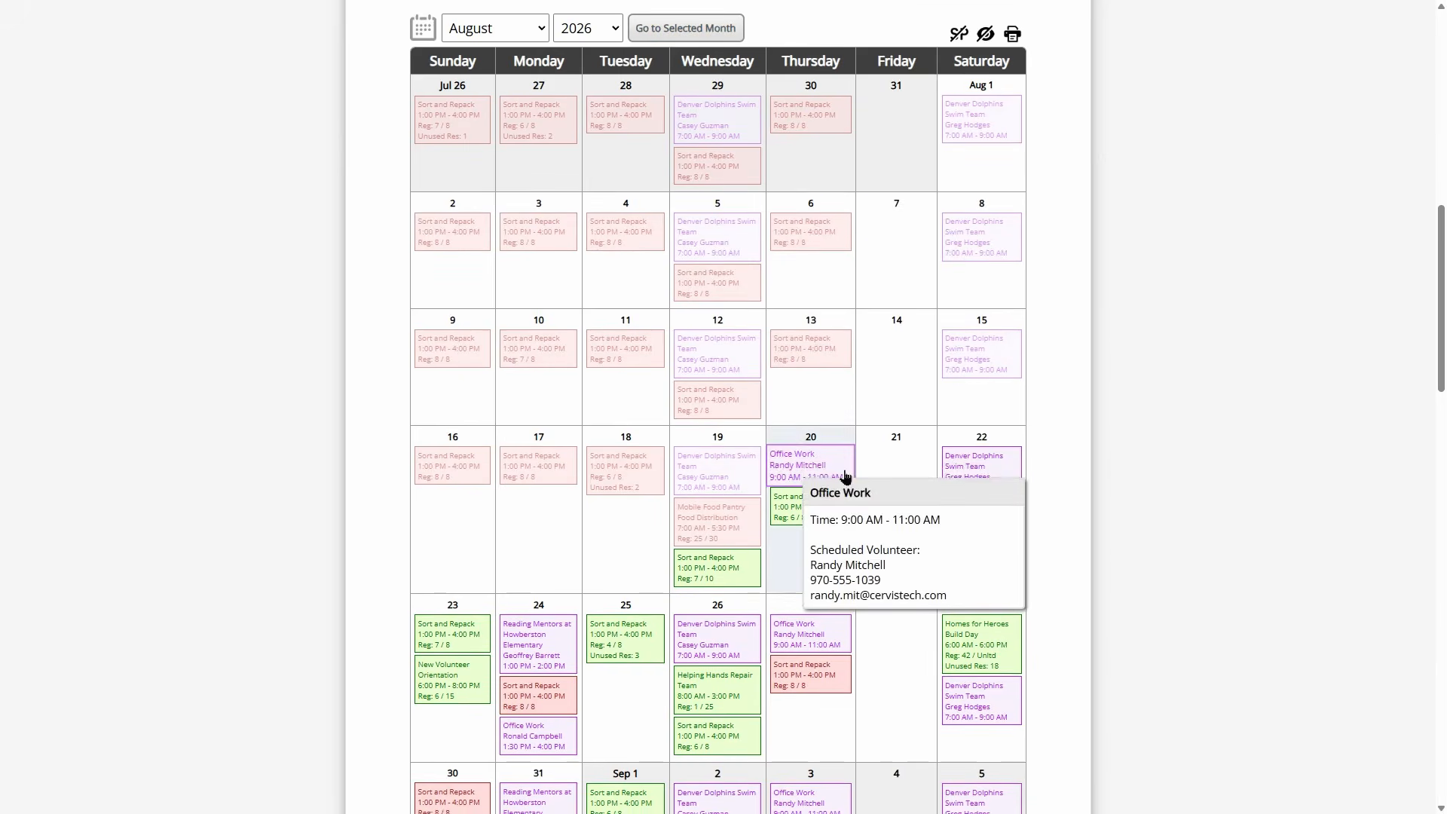
scroll(845, 476, "up", 5)
left_click(467, 207)
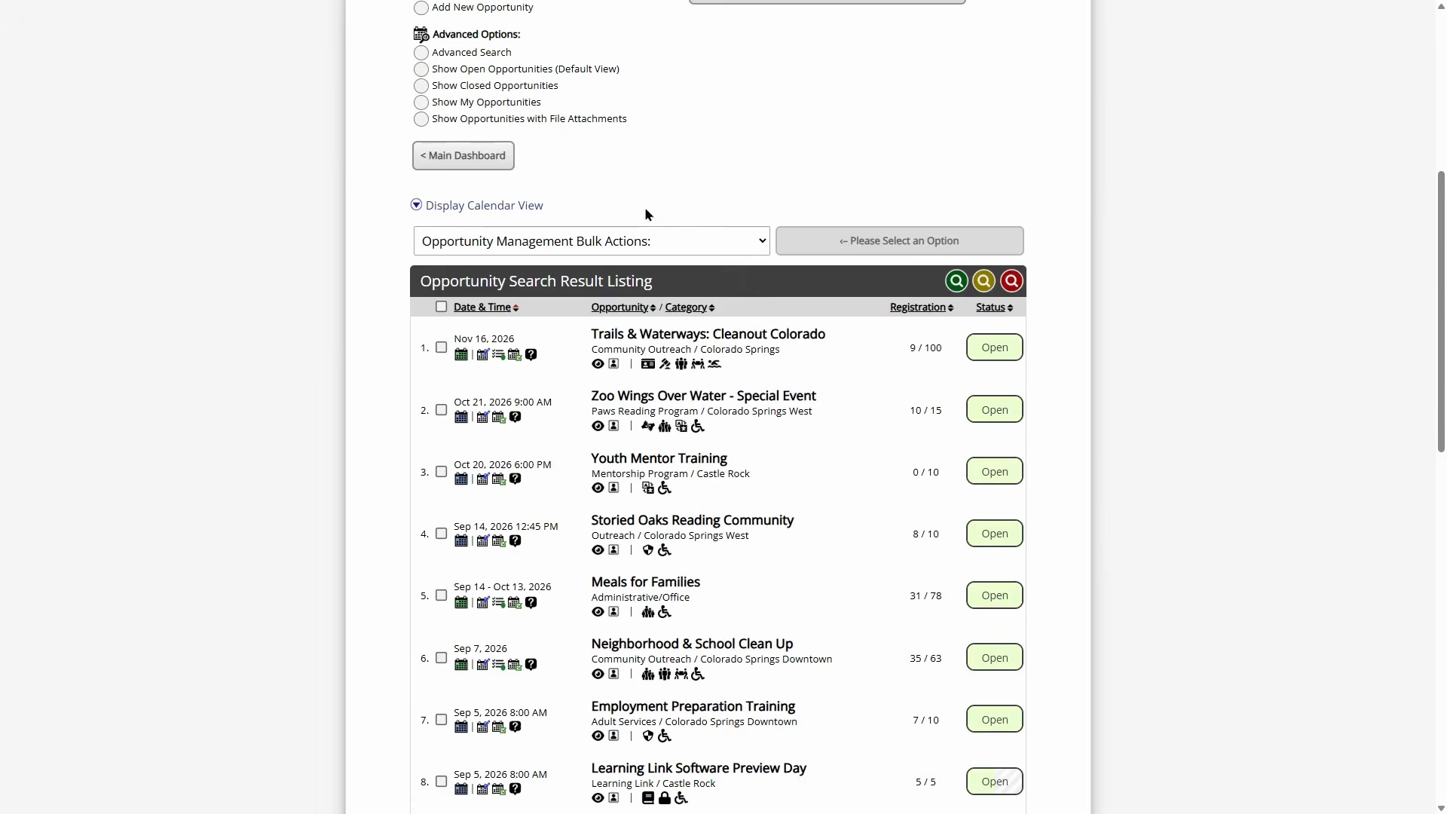
scroll(362, 219, "down", 4)
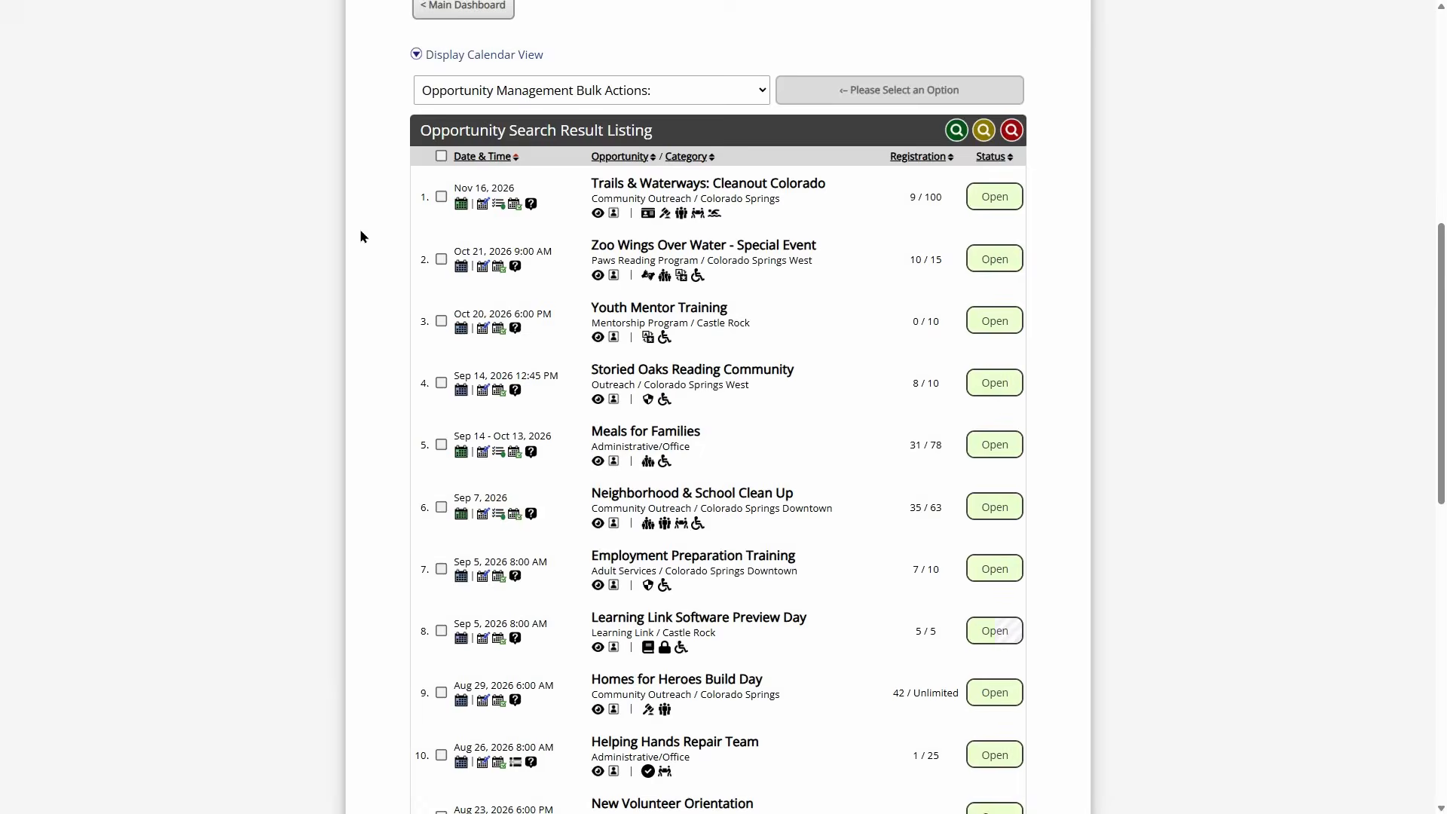
scroll(802, 332, "up", 5)
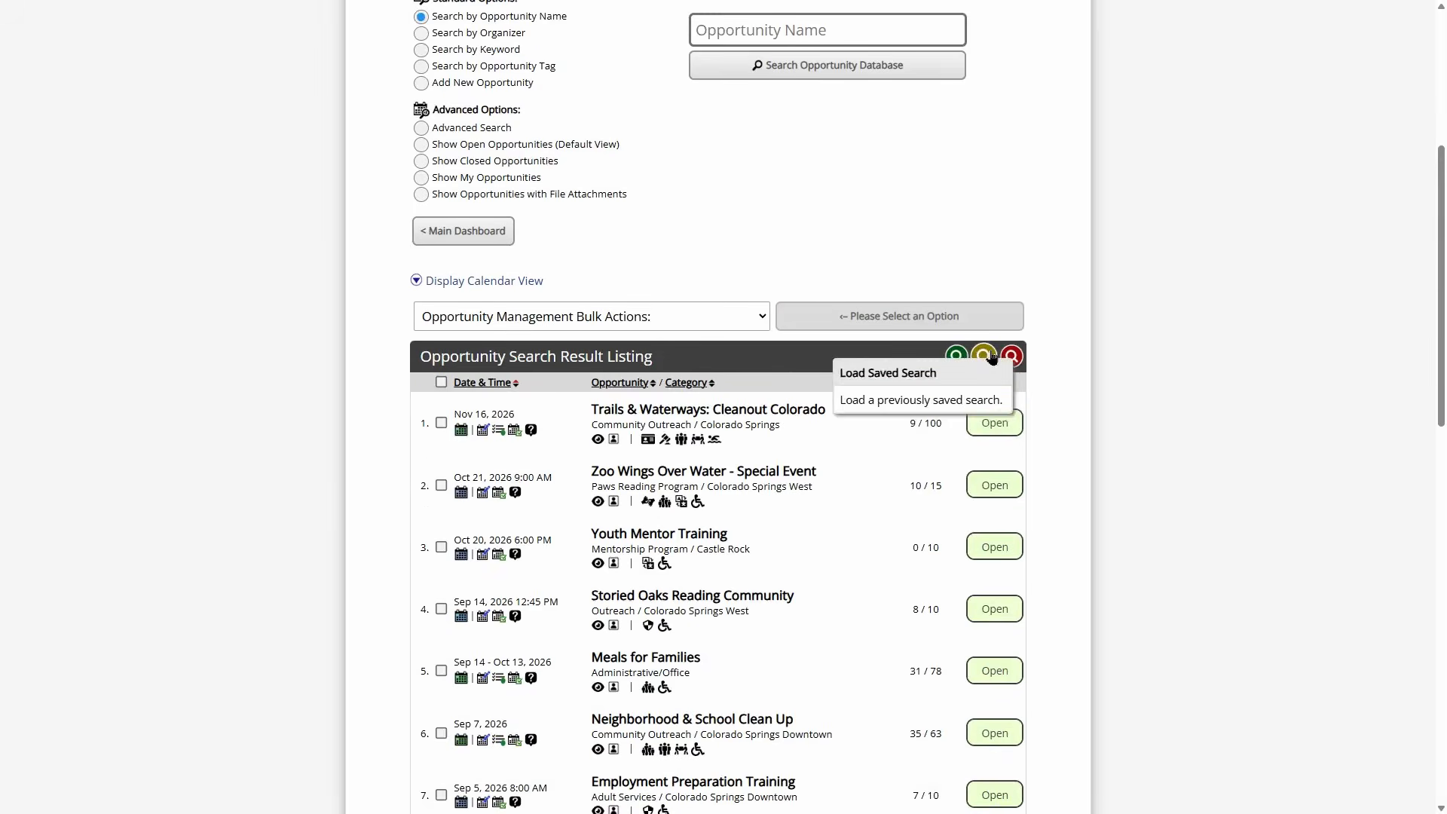
- Load and run the Open Service Projects saved search
left_click(984, 357)
left_click(667, 299)
left_click(658, 487)
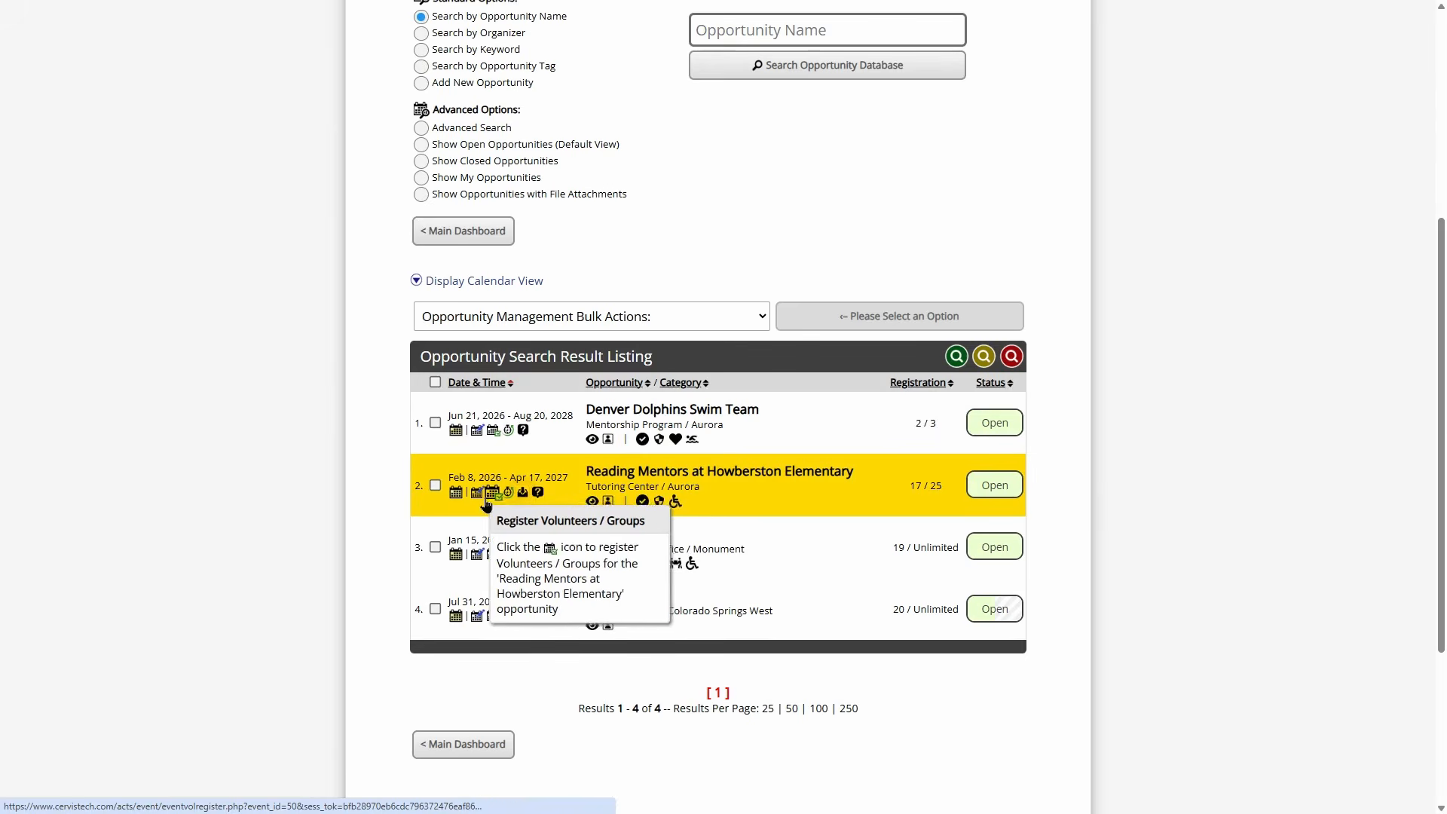
- Open Reading Mentors at Howberston Elementary and go to Manage Service Project Schedule
left_click(679, 475)
scroll(612, 413, "down", 5)
scroll(612, 413, "down", 1)
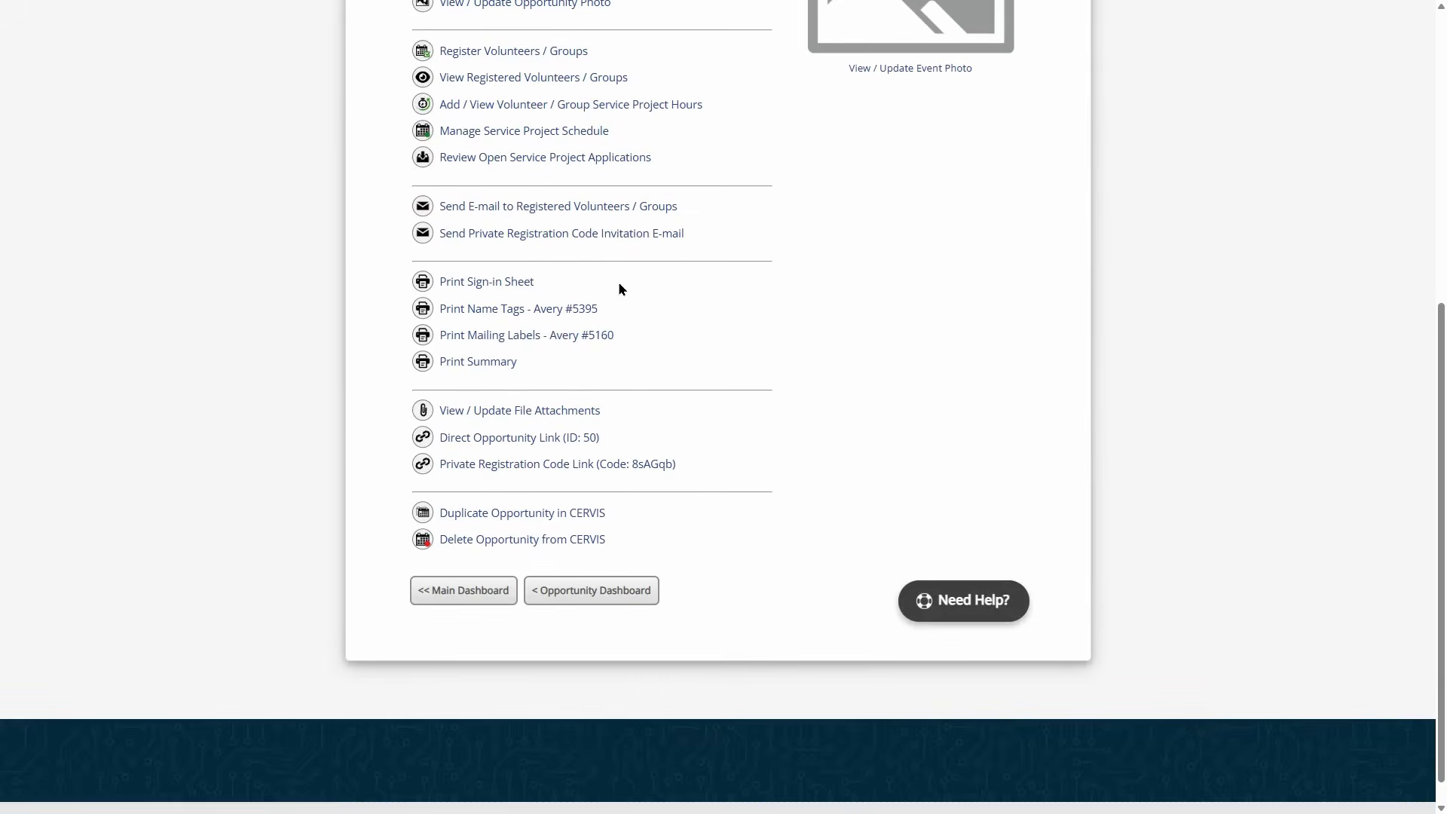
scroll(618, 289, "up", 2)
left_click(520, 285)
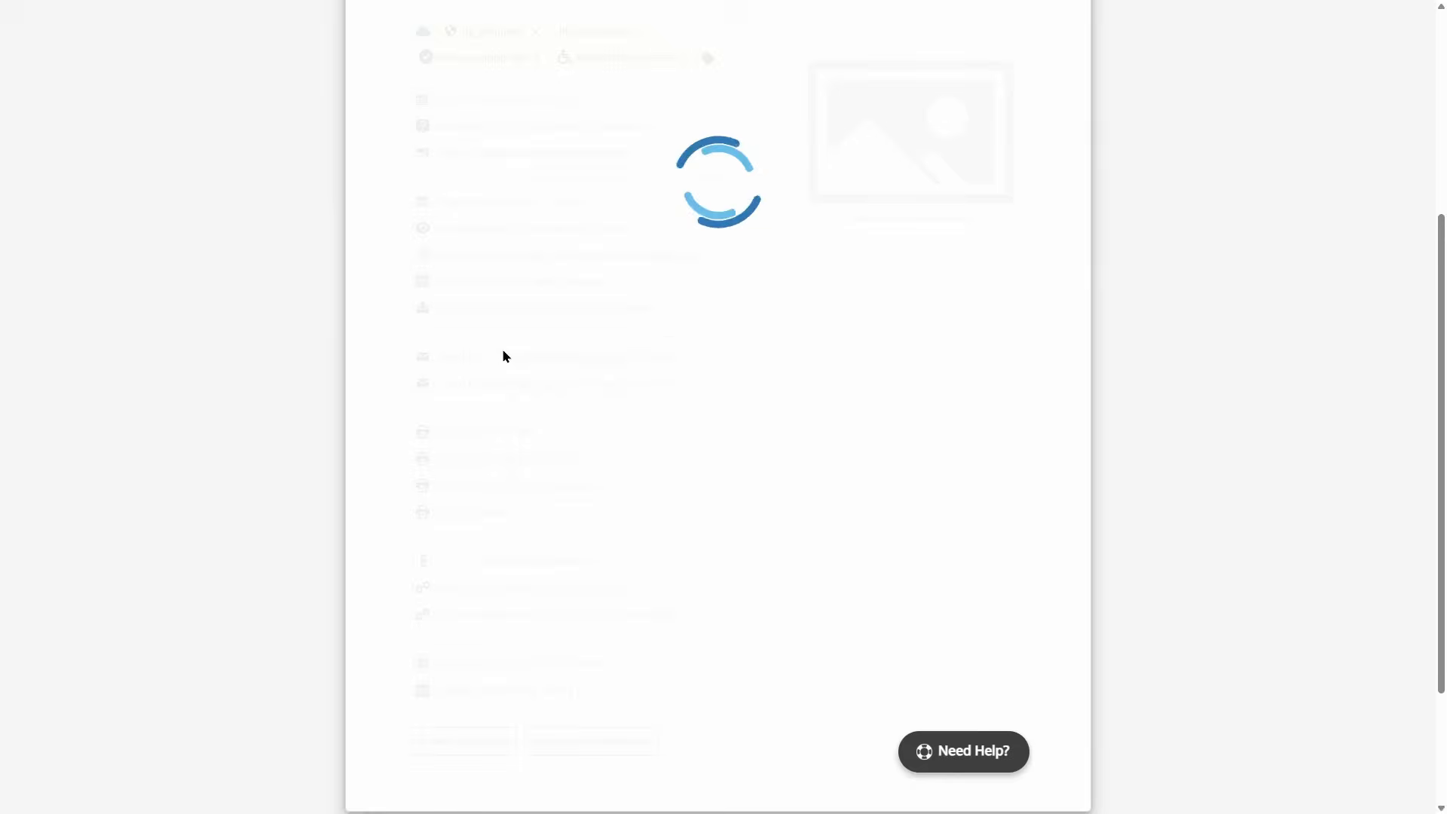
scroll(520, 384, "up", 2)
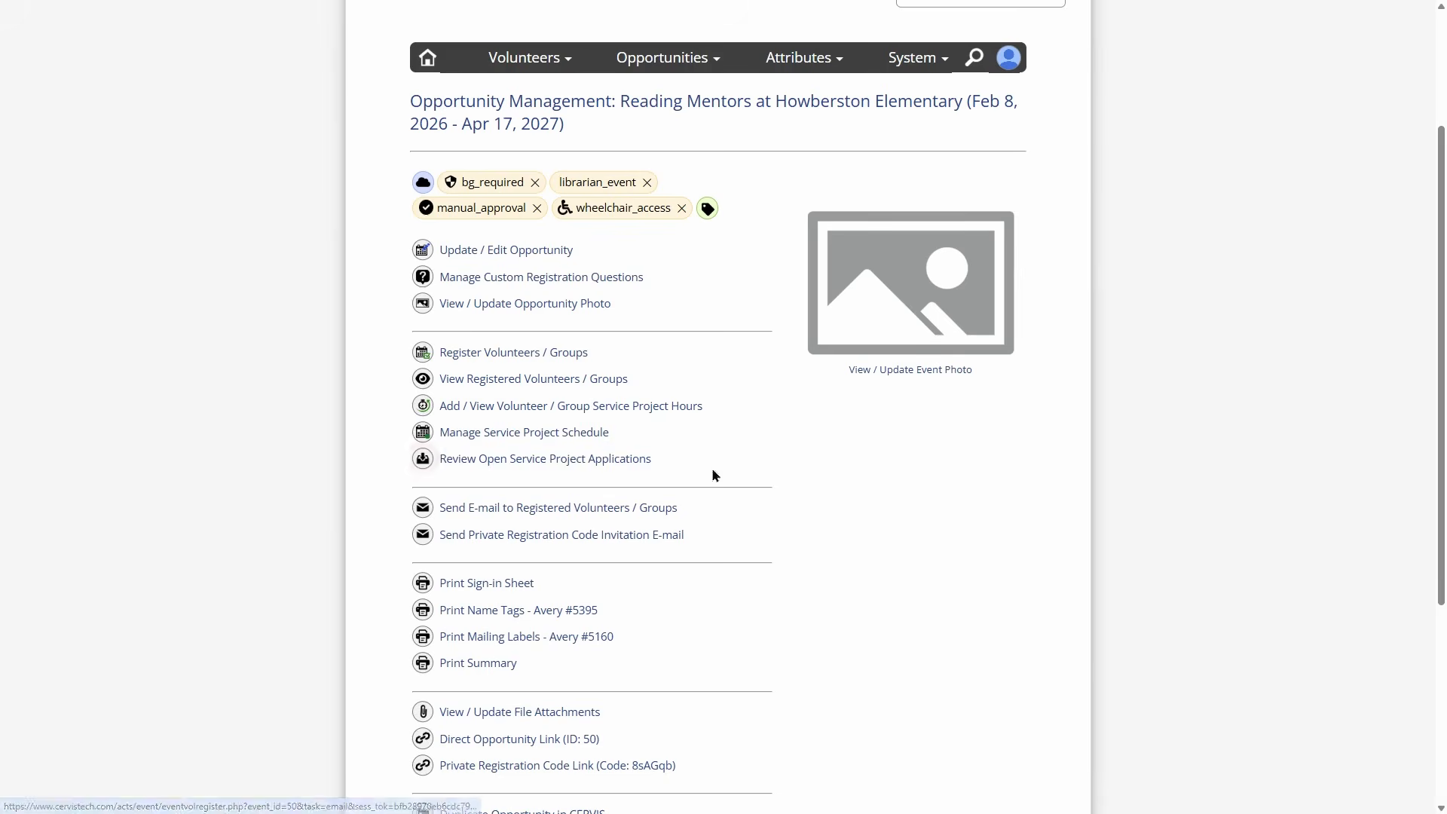
left_click(520, 433)
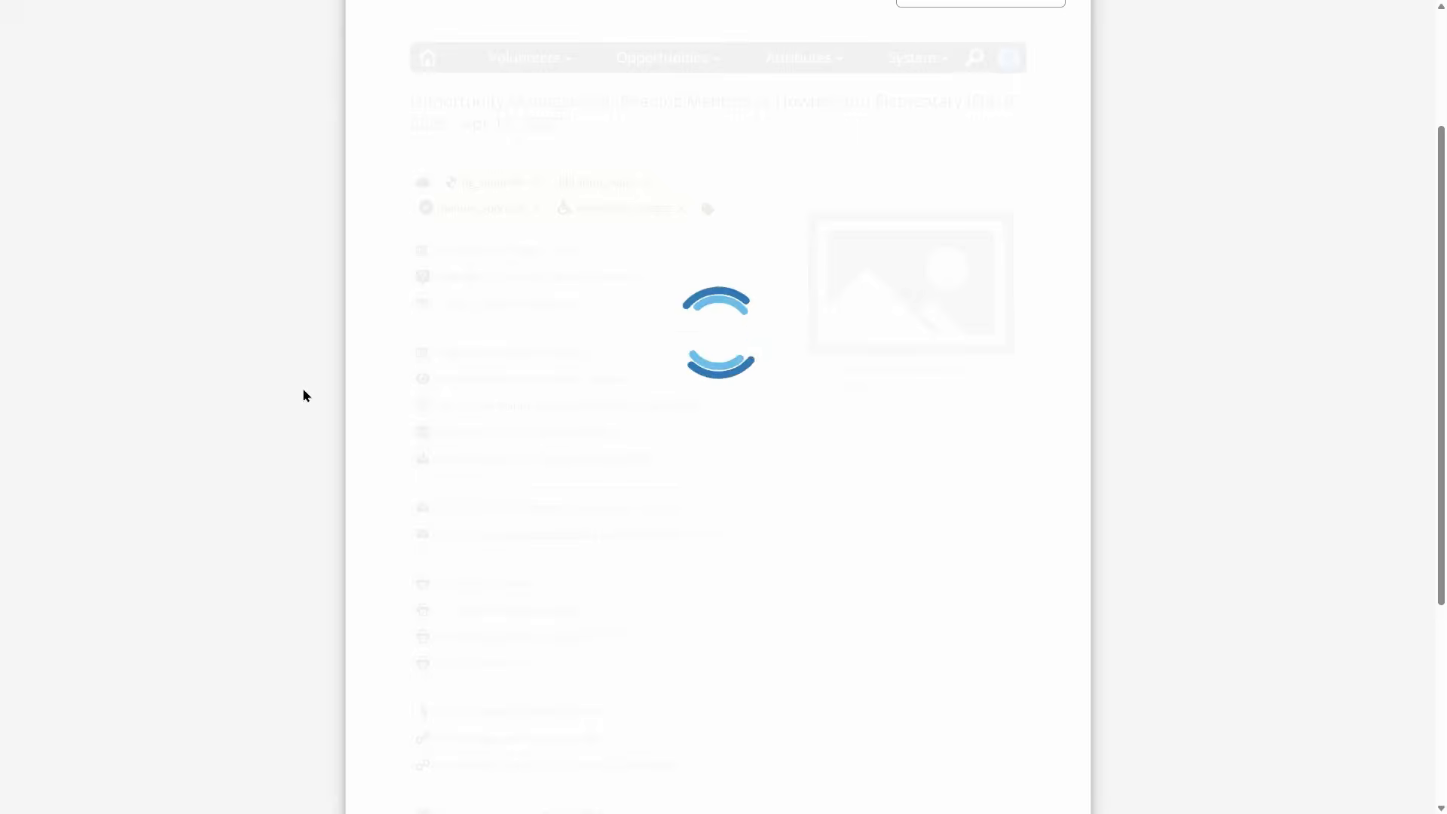
- Switch the account's access level and go to the admin Main Dashboard
scroll(498, 431, "down", 3)
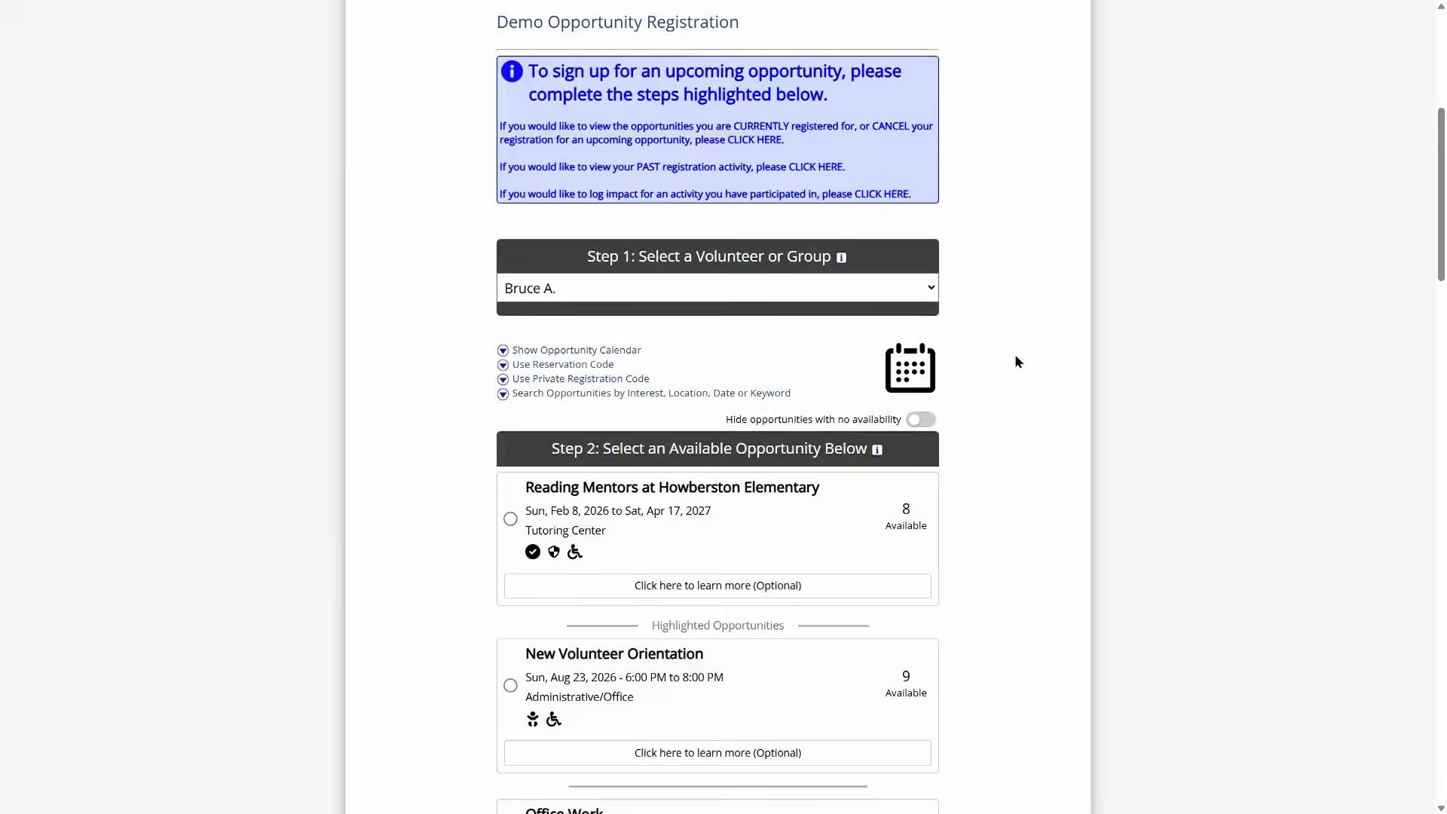
scroll(985, 220, "up", 5)
left_click(917, 295)
left_click(864, 422)
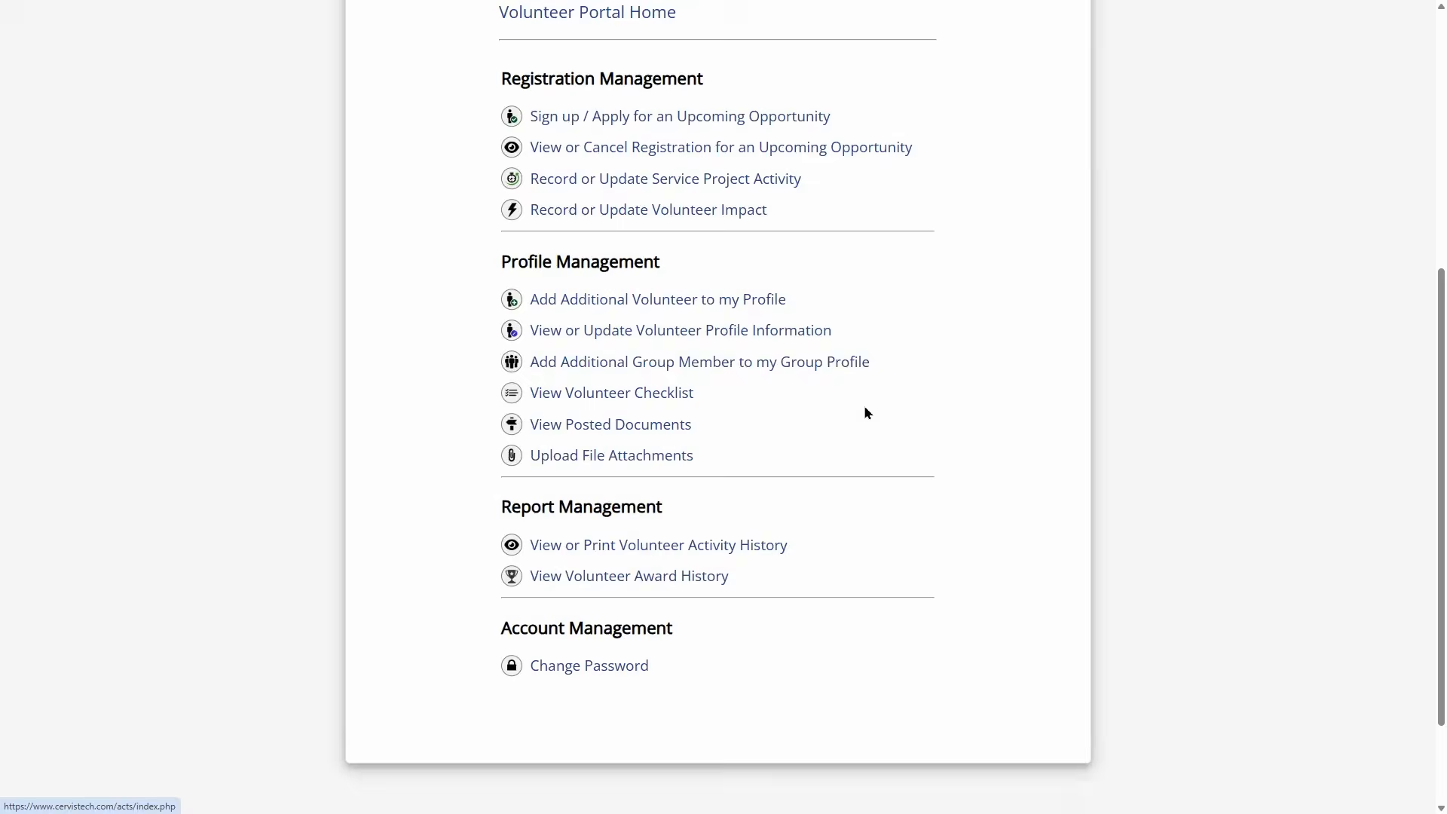
left_click(917, 168)
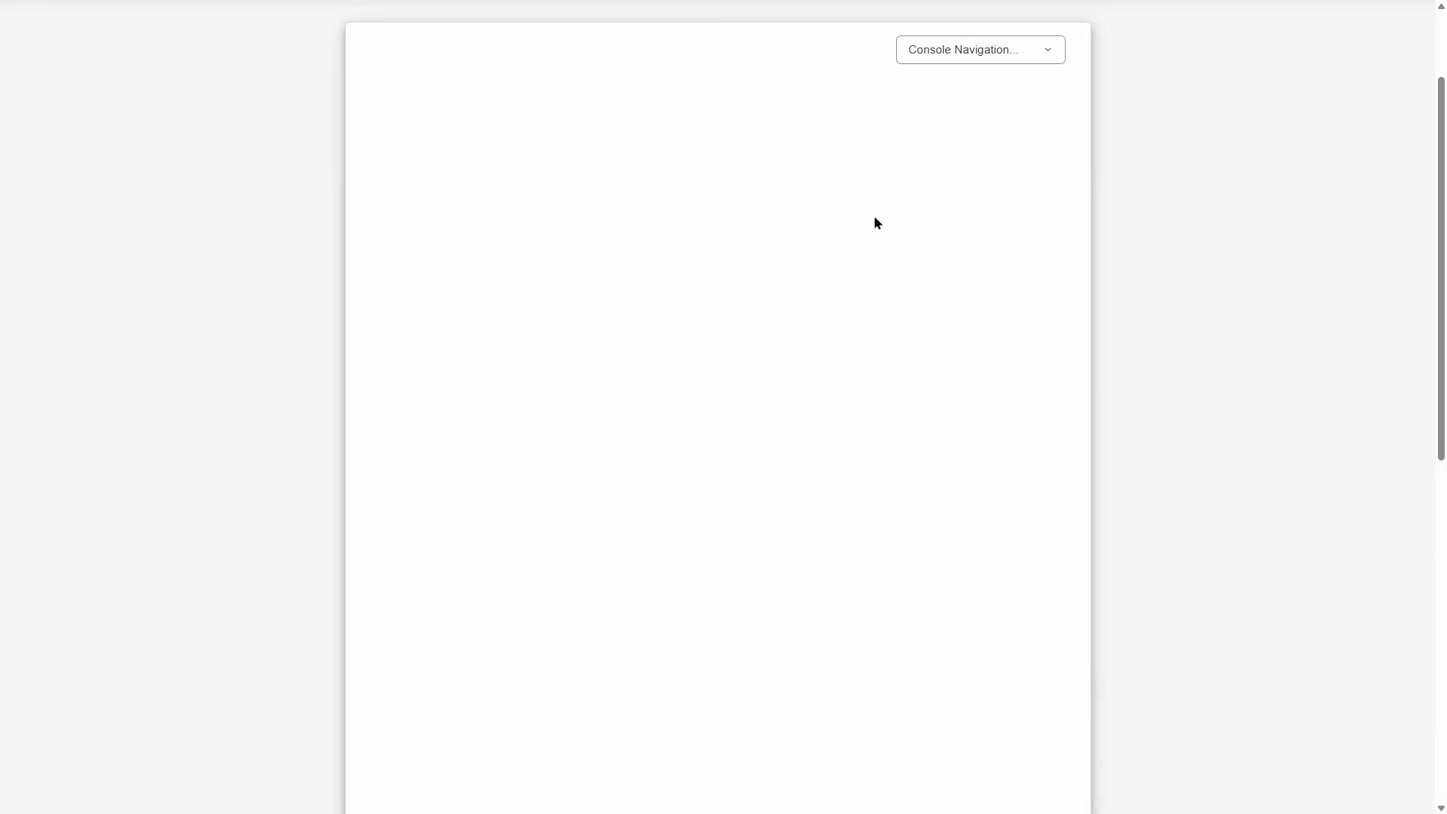
left_click(919, 162)
left_click(847, 285)
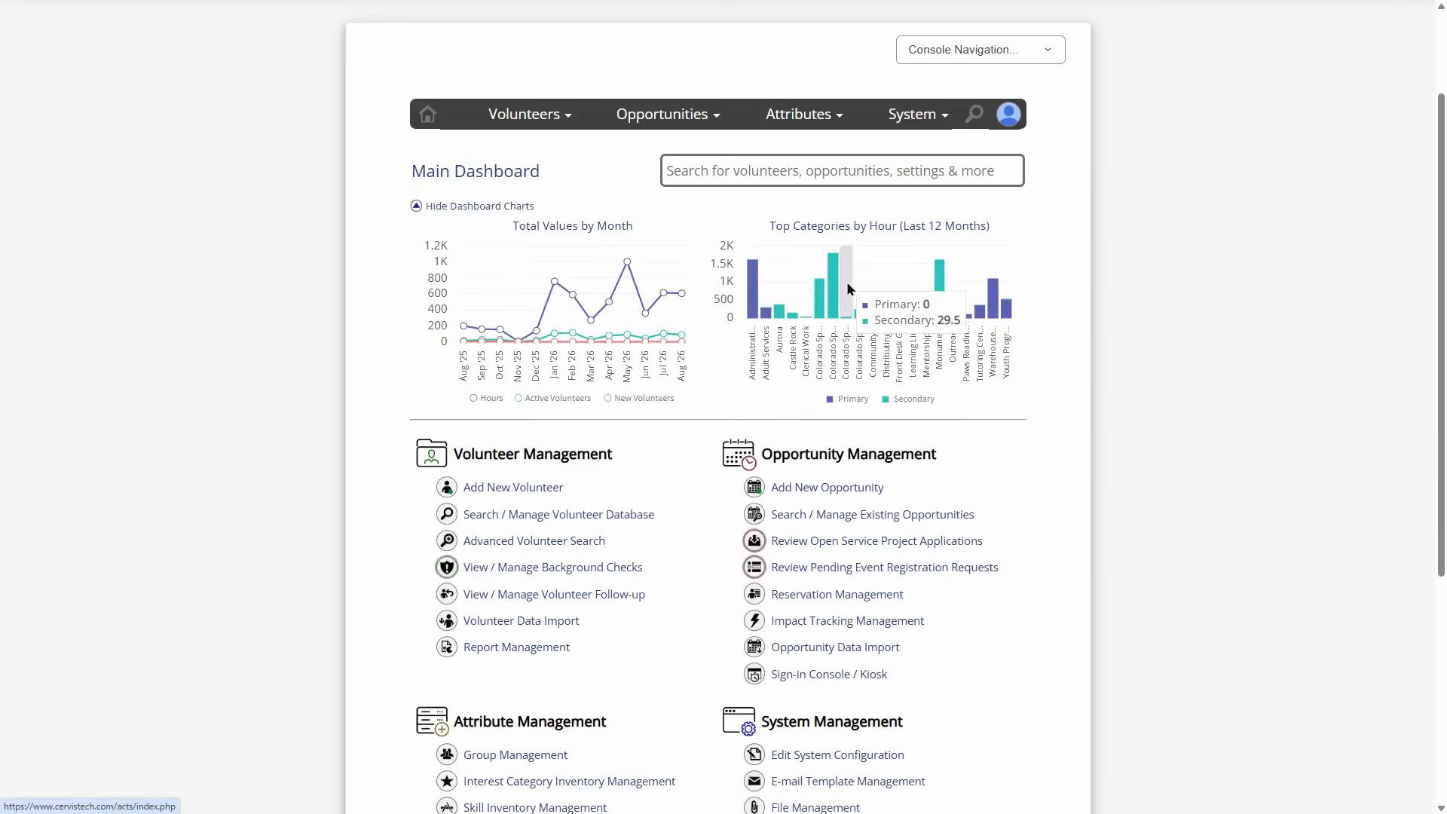
- Through Search / Manage Existing Opportunities, open the Reading Mentors service project schedule
scroll(836, 440, "down", 1)
left_click(837, 441)
scroll(810, 432, "down", 5)
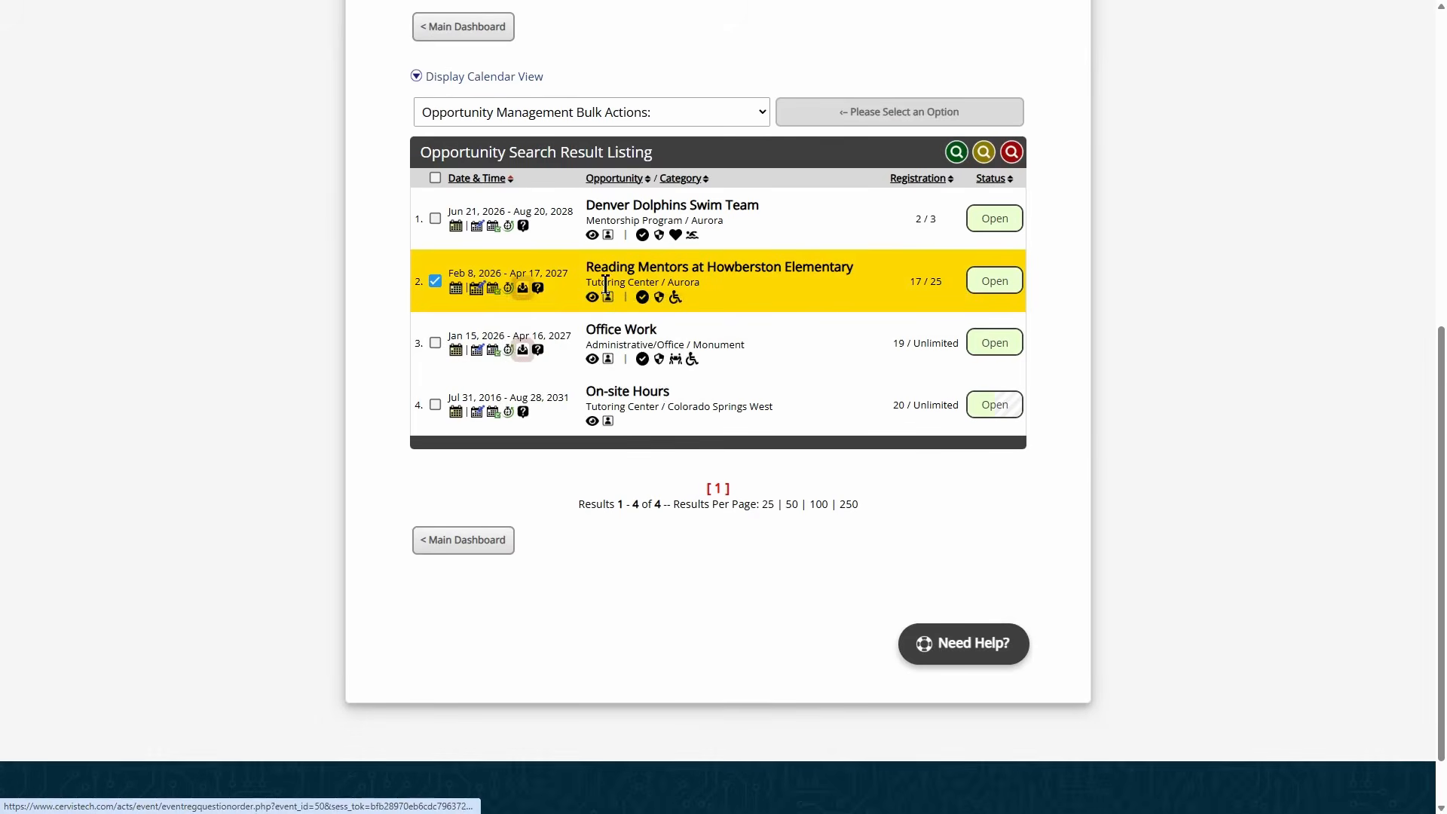
left_click(663, 270)
left_click(550, 511)
- Start deleting repeats from the Aug 31 row, review the confirmation, then cancel
scroll(625, 466, "down", 4)
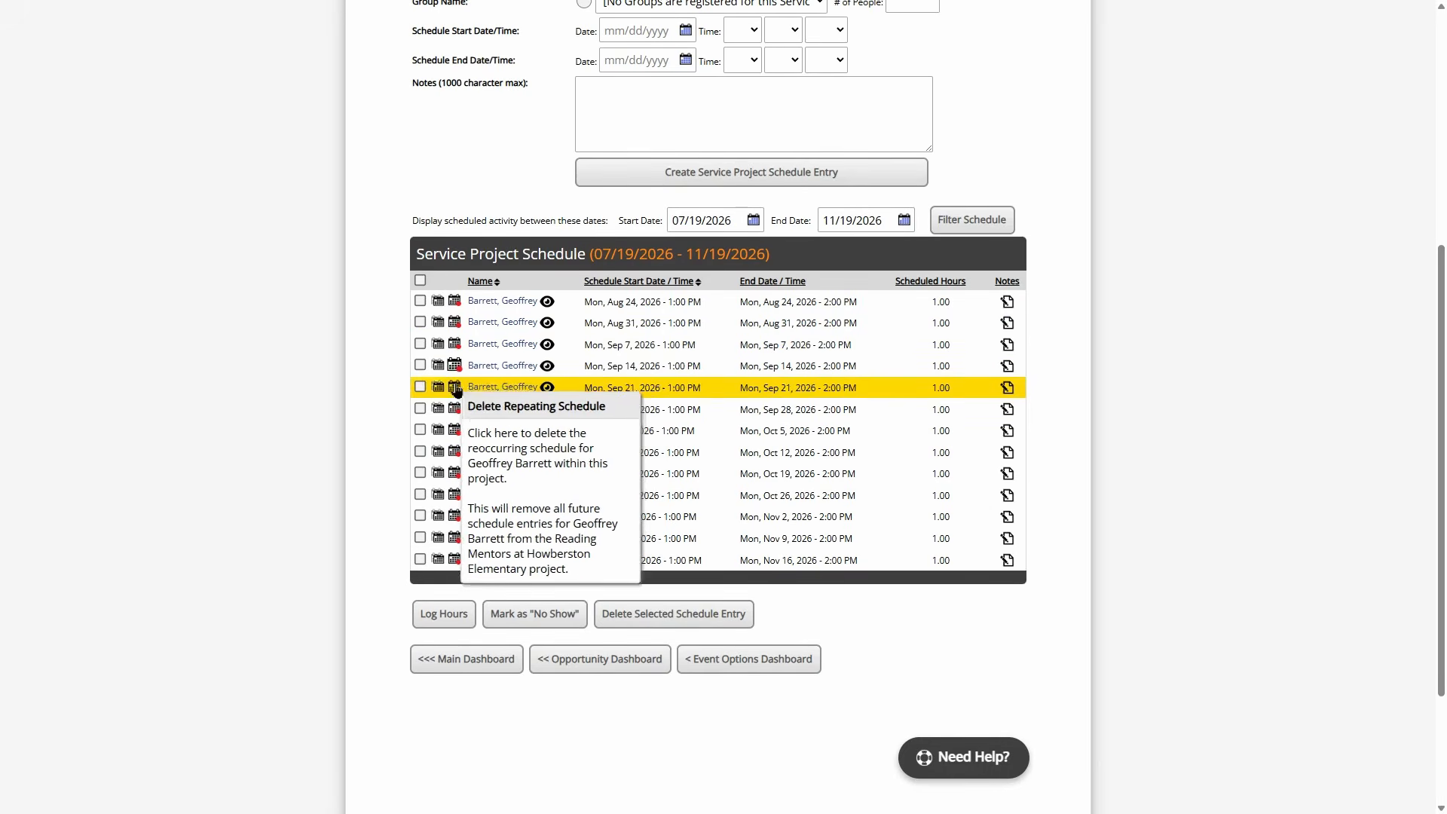
left_click(456, 326)
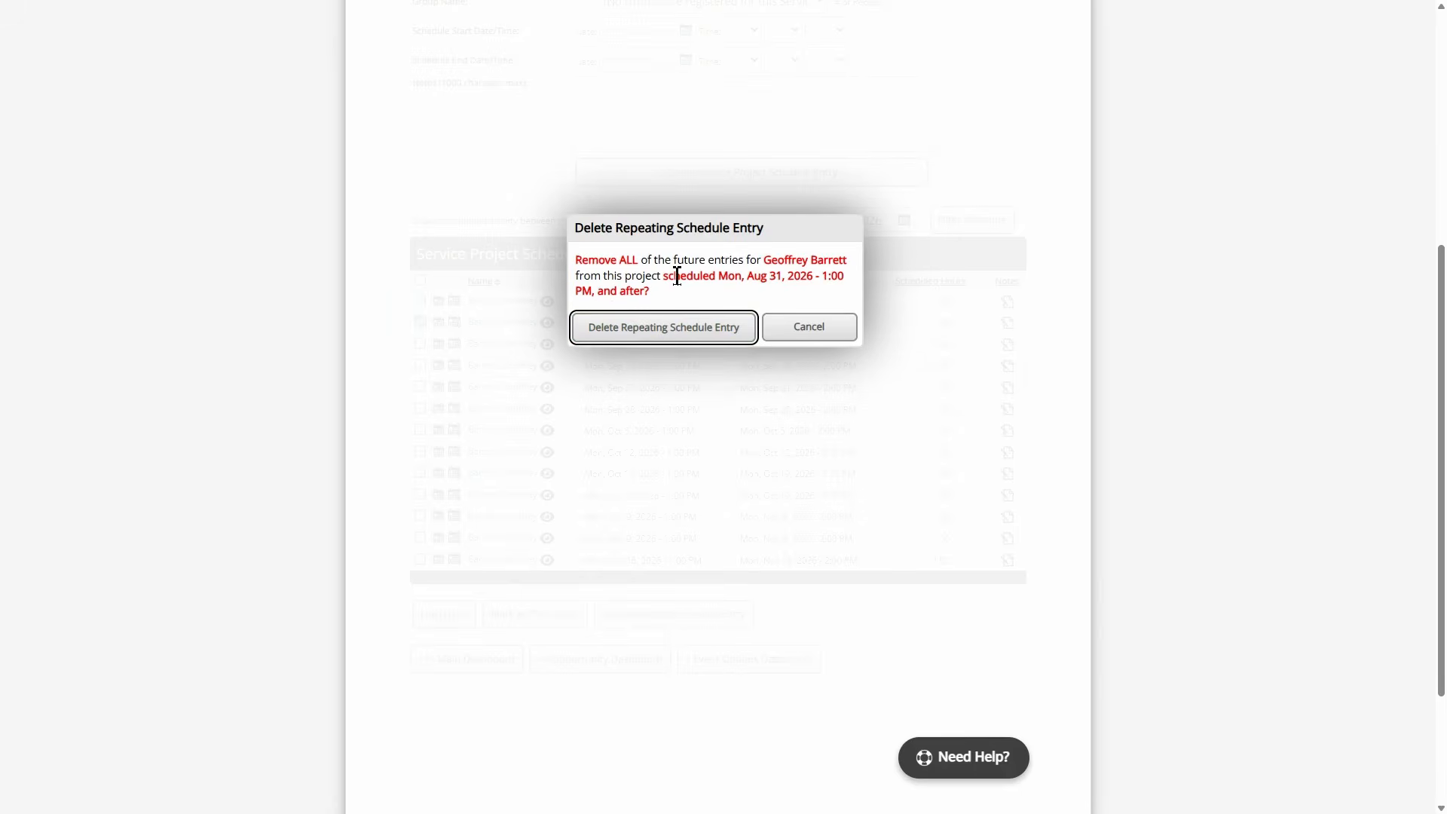
left_click_drag(664, 281, 835, 278)
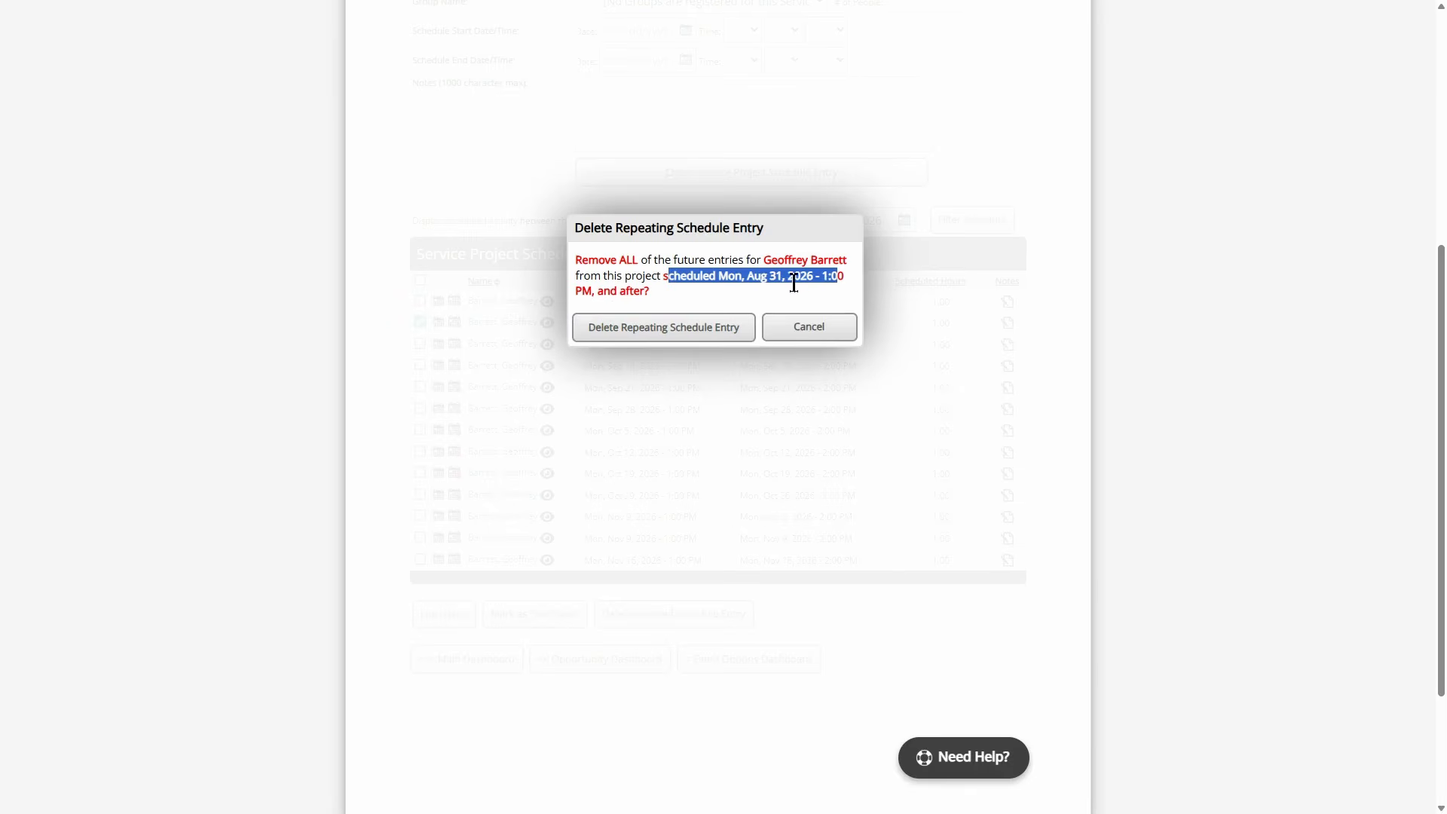
left_click(756, 267)
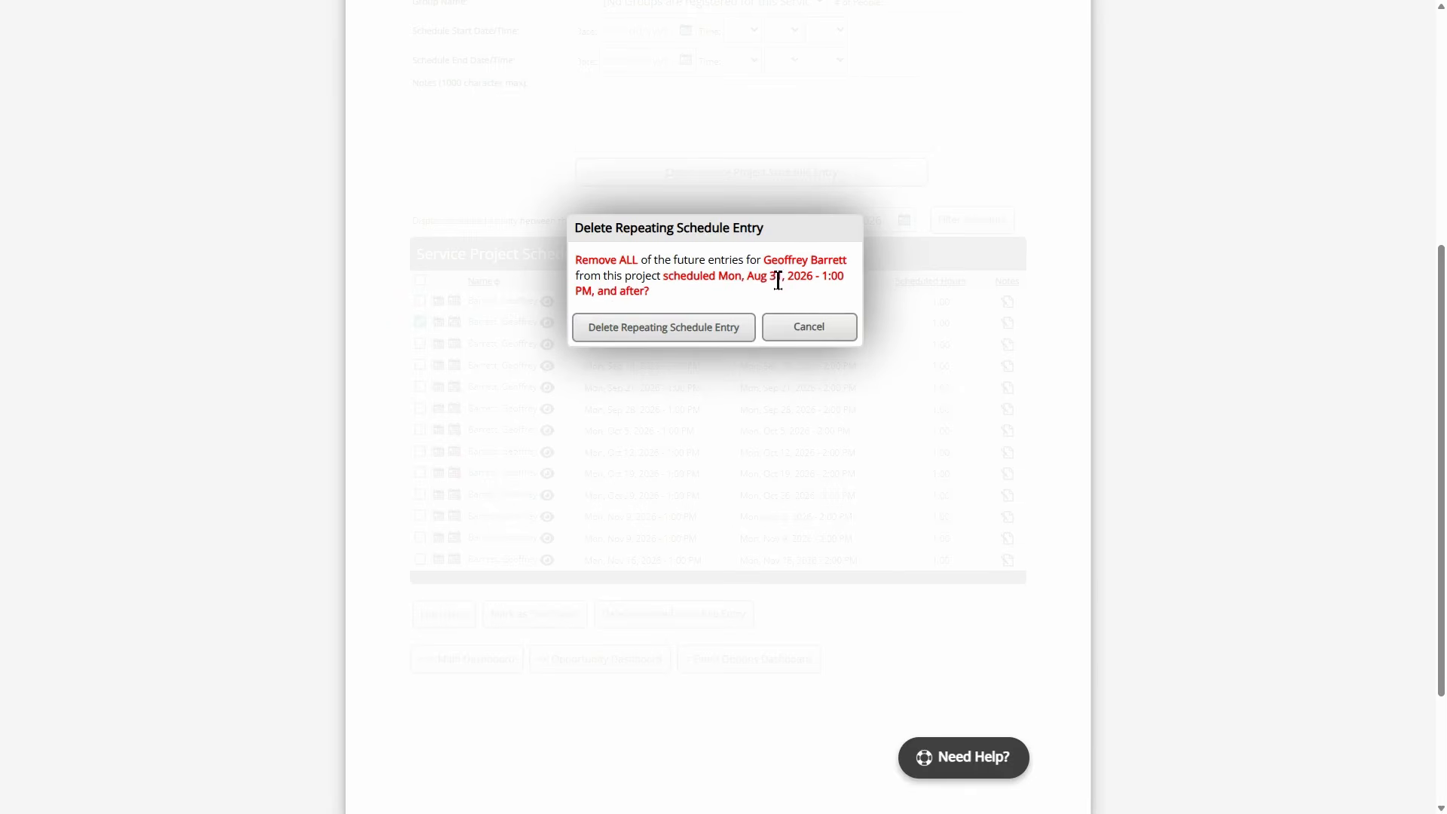
left_click(809, 326)
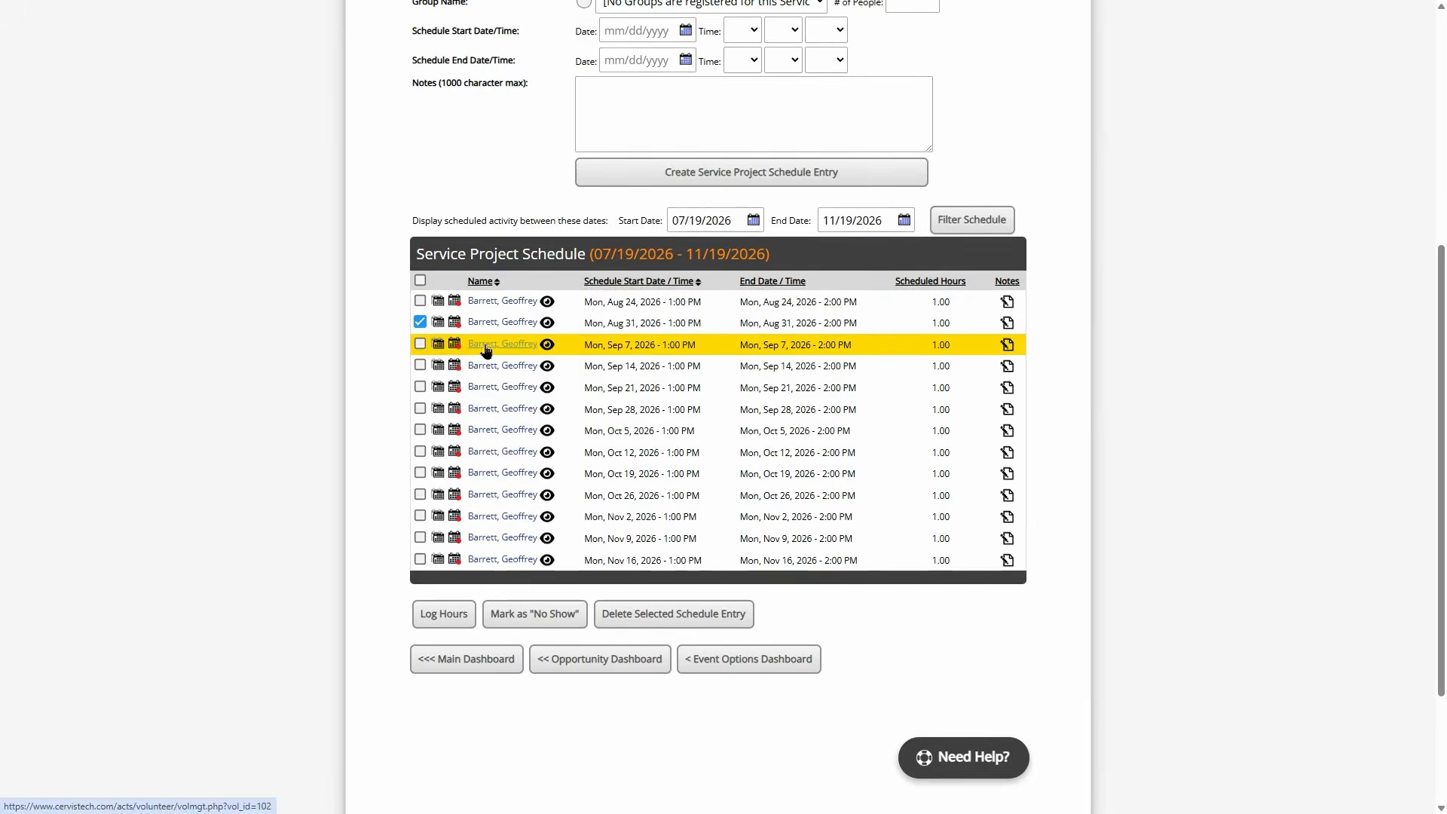
- Delete the repeating schedule from Sep 7, 2026 onward, confirming the removal
left_click(455, 344)
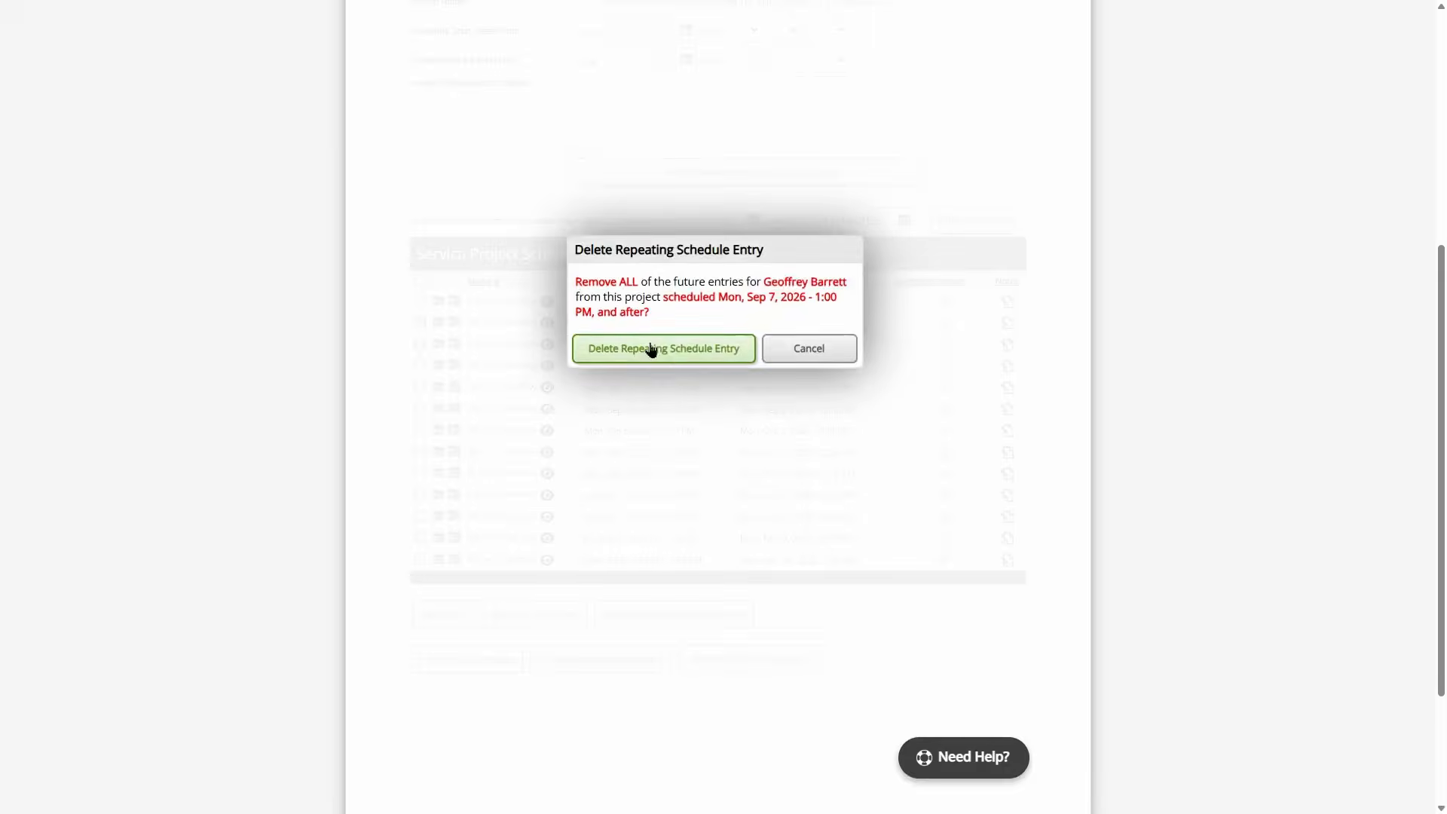
left_click(671, 350)
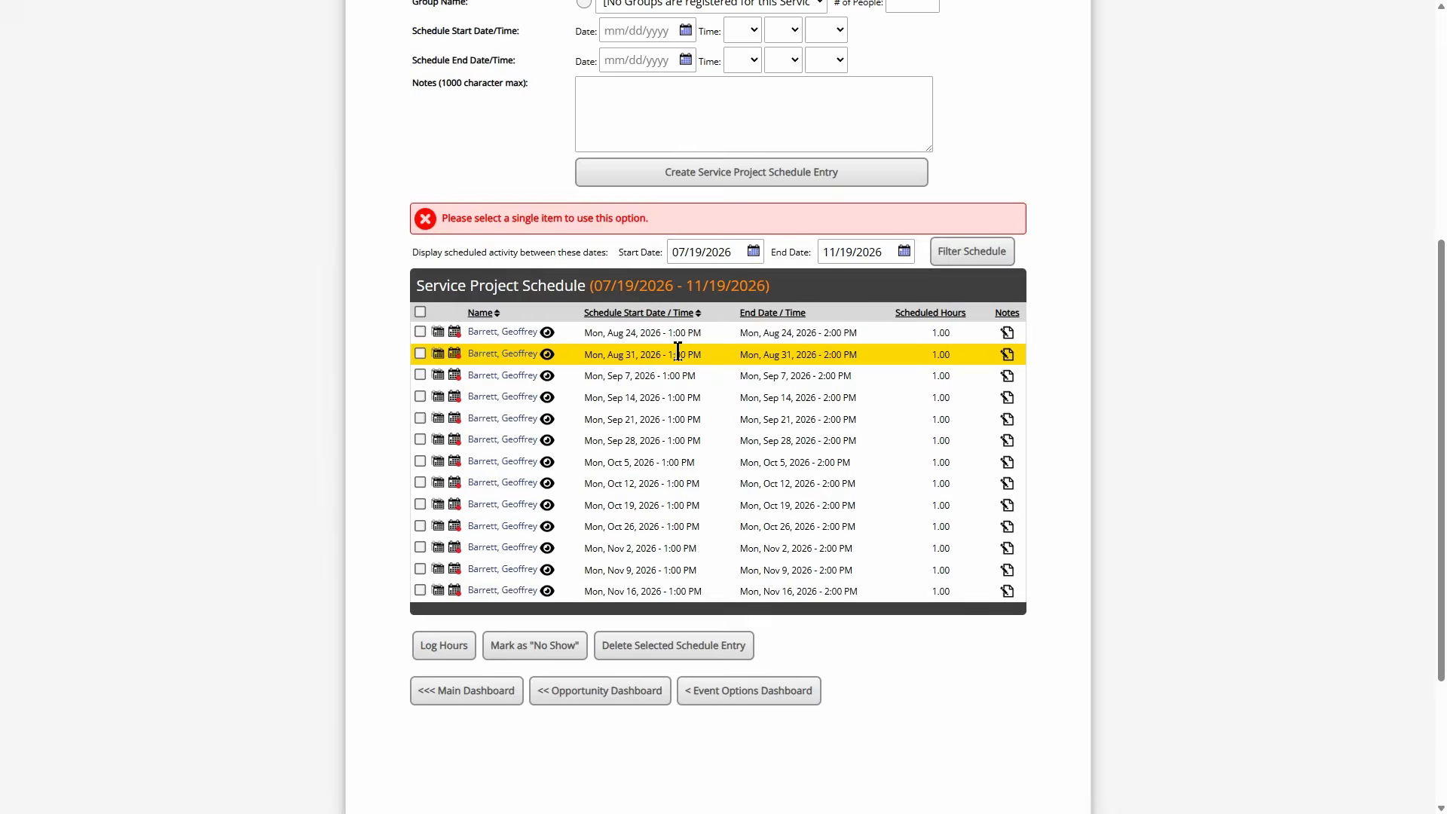
left_click(454, 375)
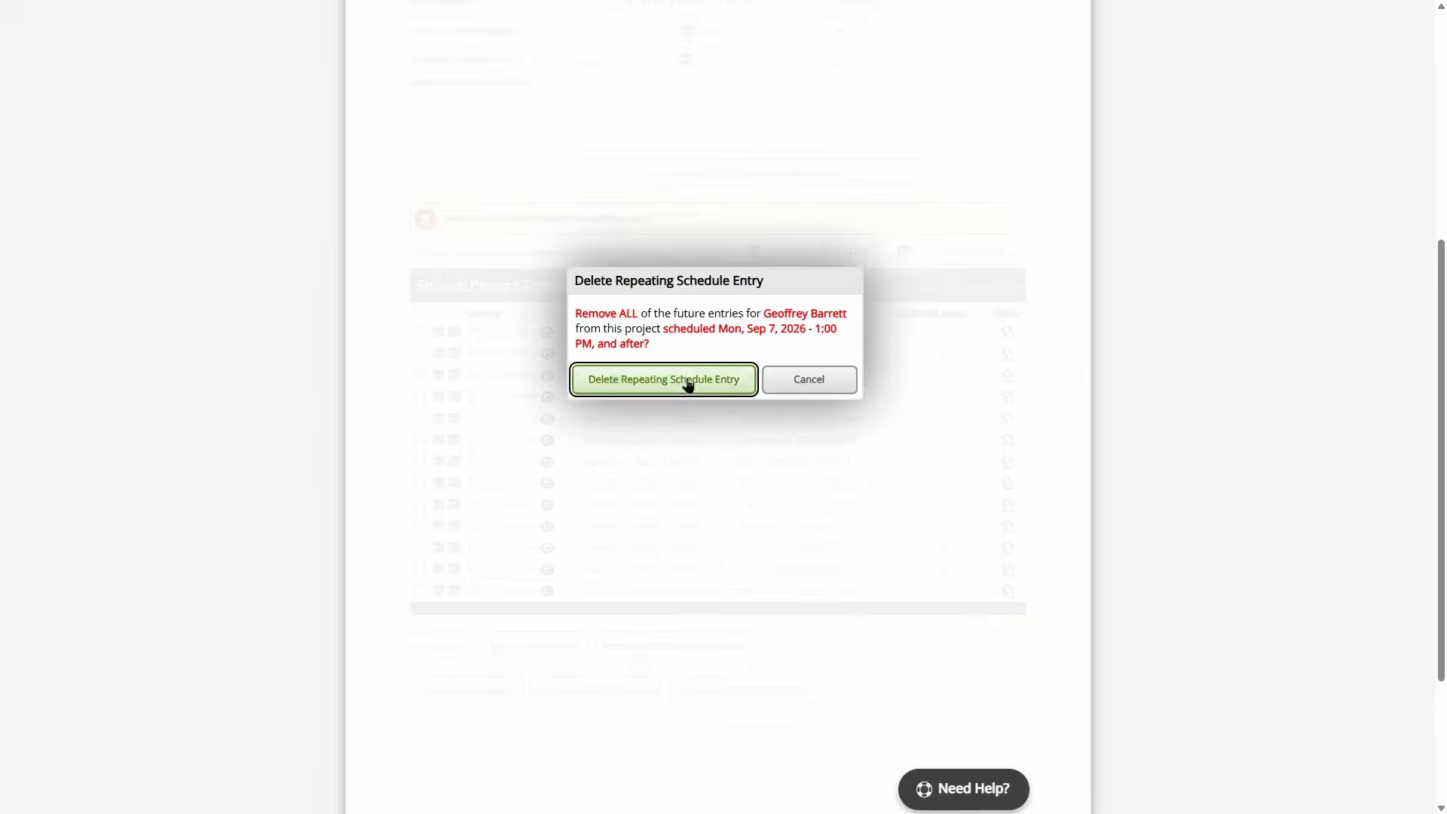
left_click(688, 382)
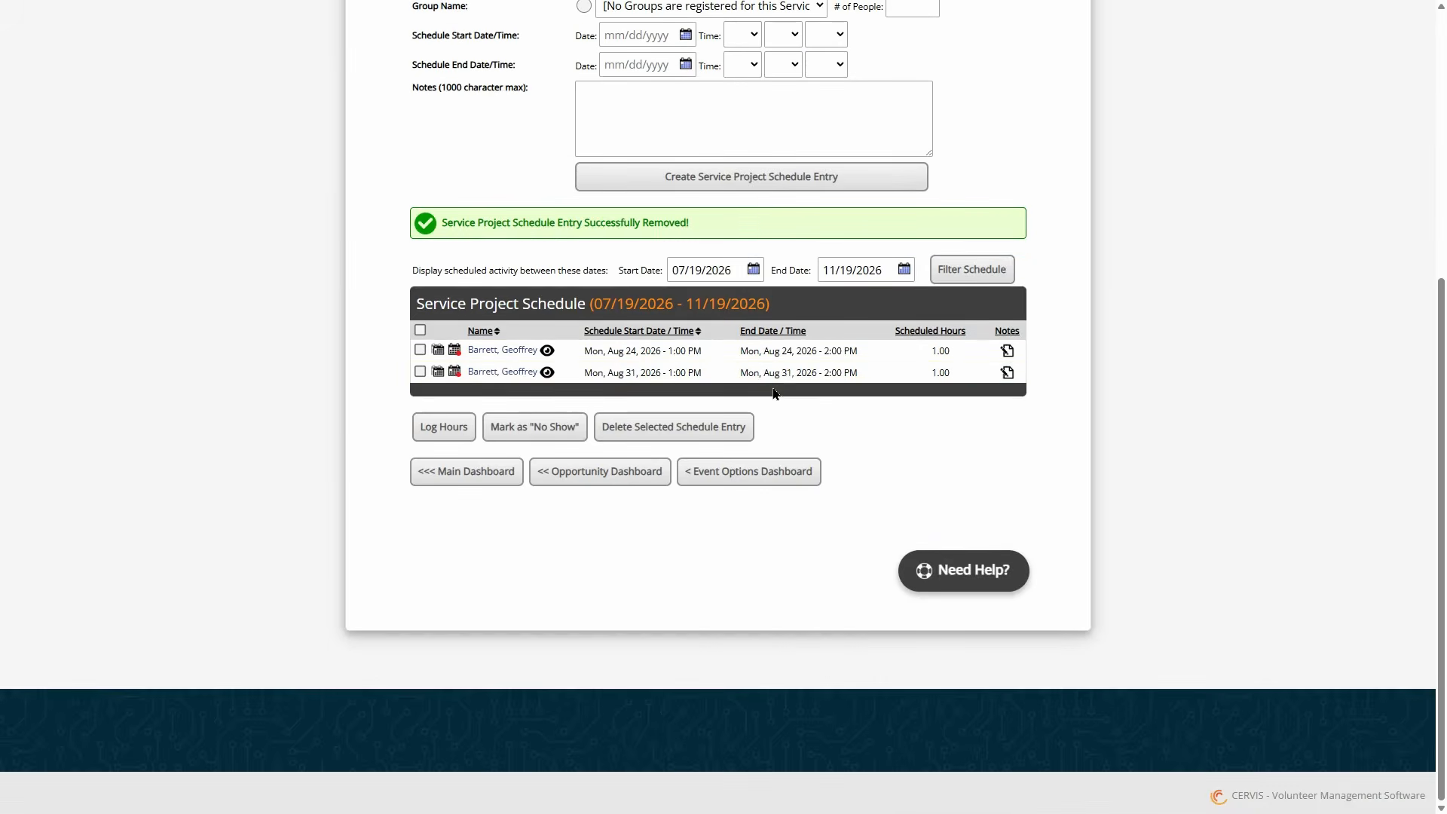
- Use << Opportunity Dashboard below the schedule to return to the four-opportunity dashboard
scroll(777, 382, "up", 2)
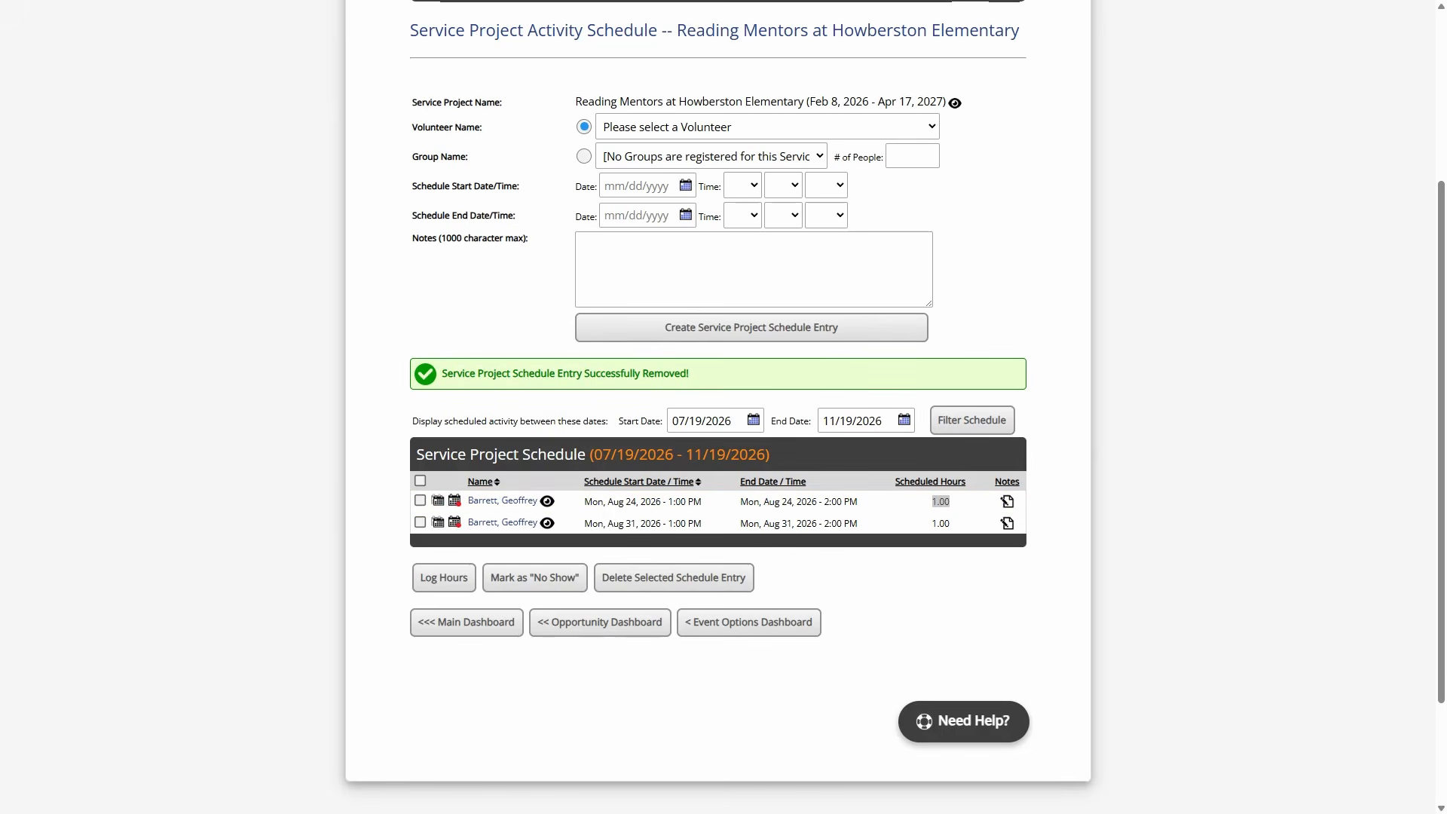
left_click(447, 336)
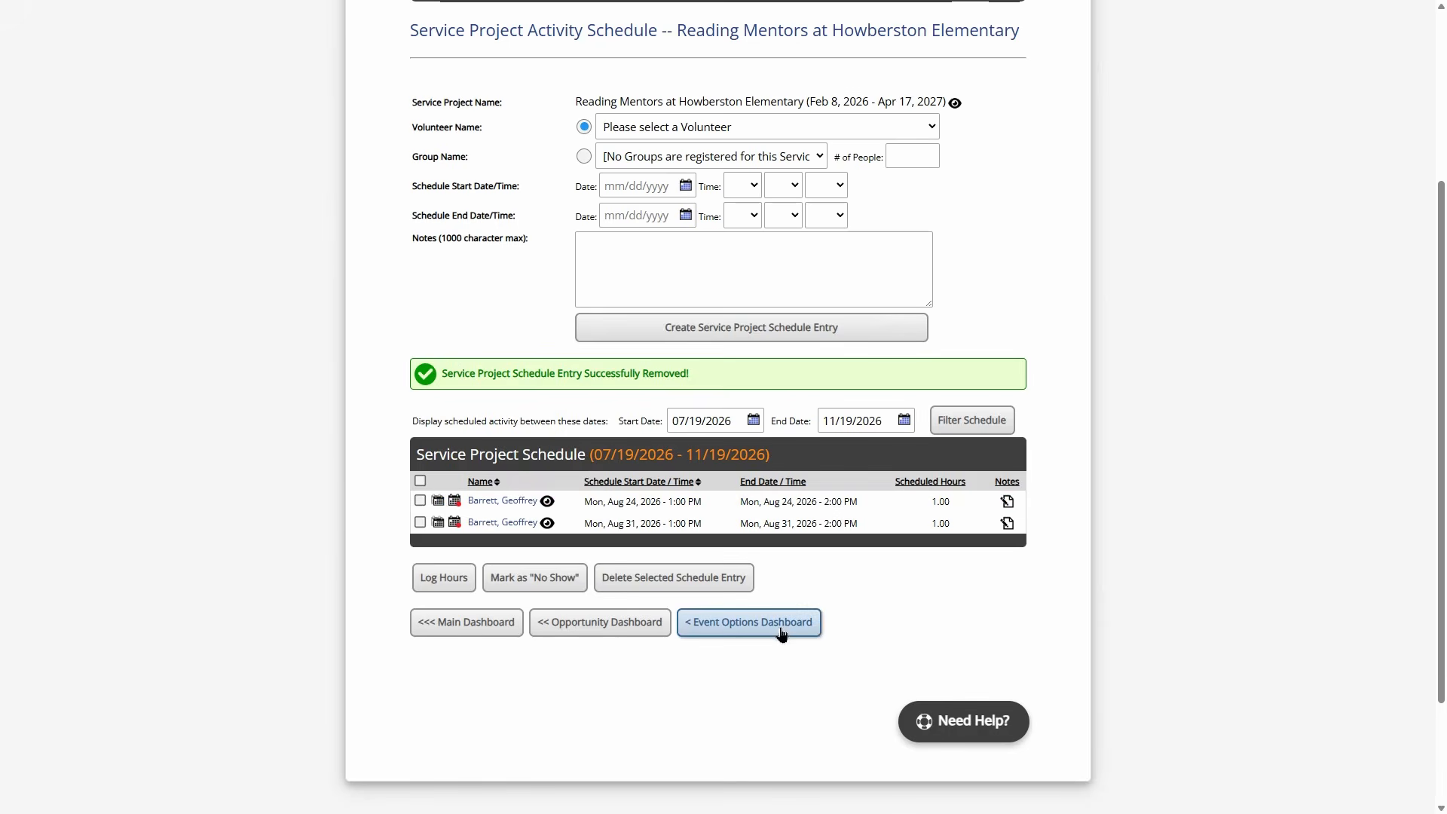
left_click(597, 629)
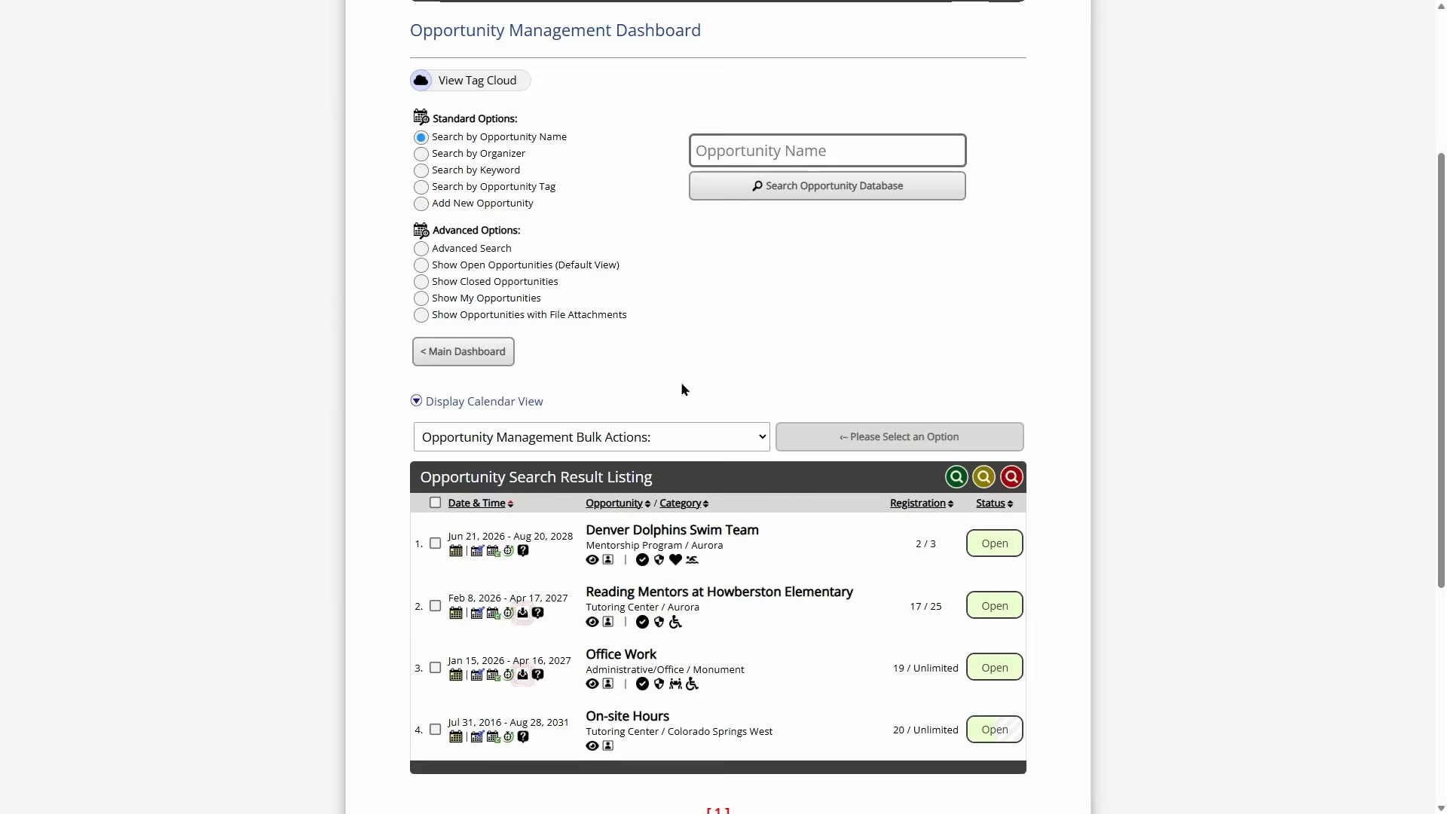
scroll(681, 381, "down", 2)
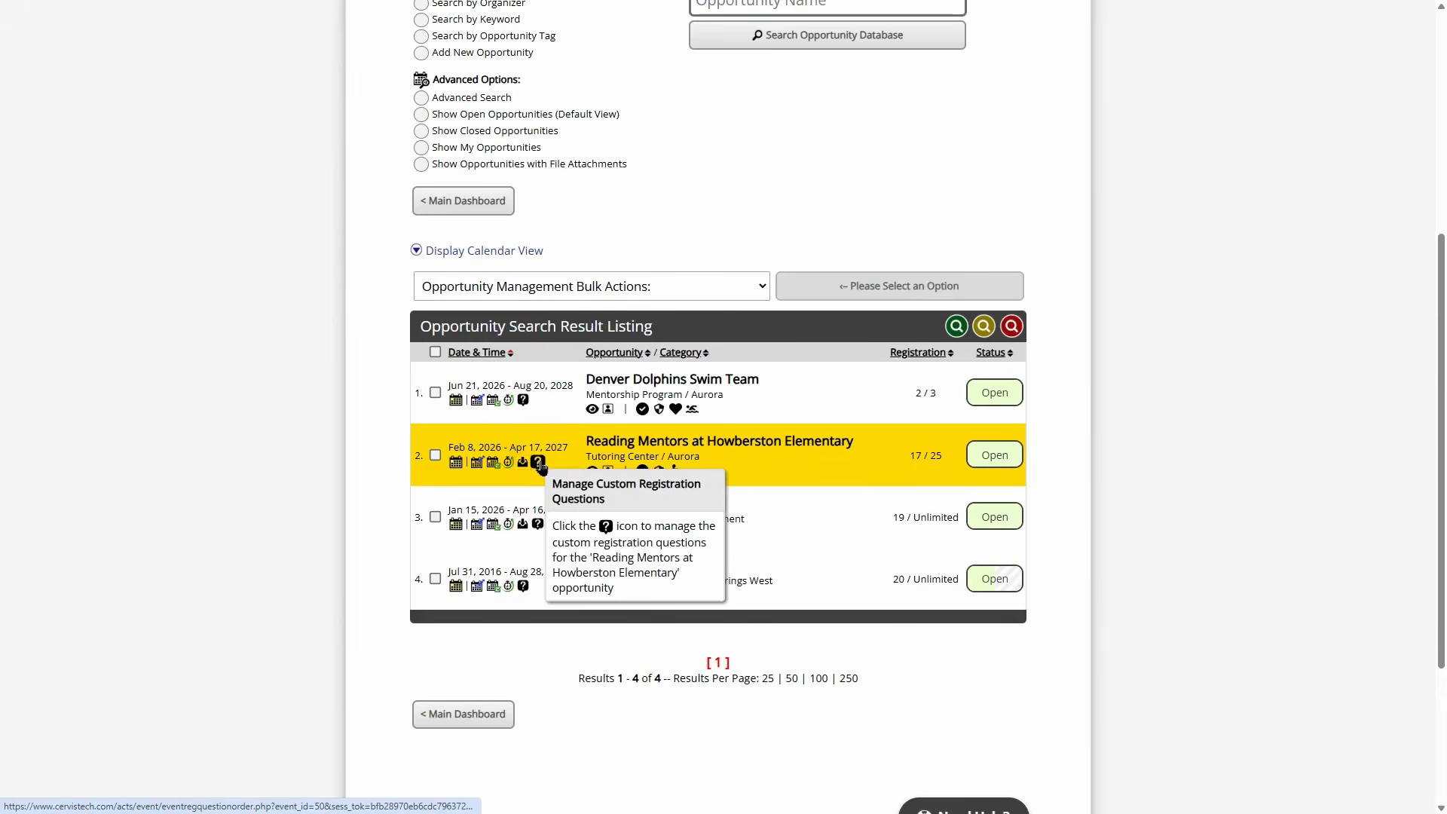
left_click(539, 464)
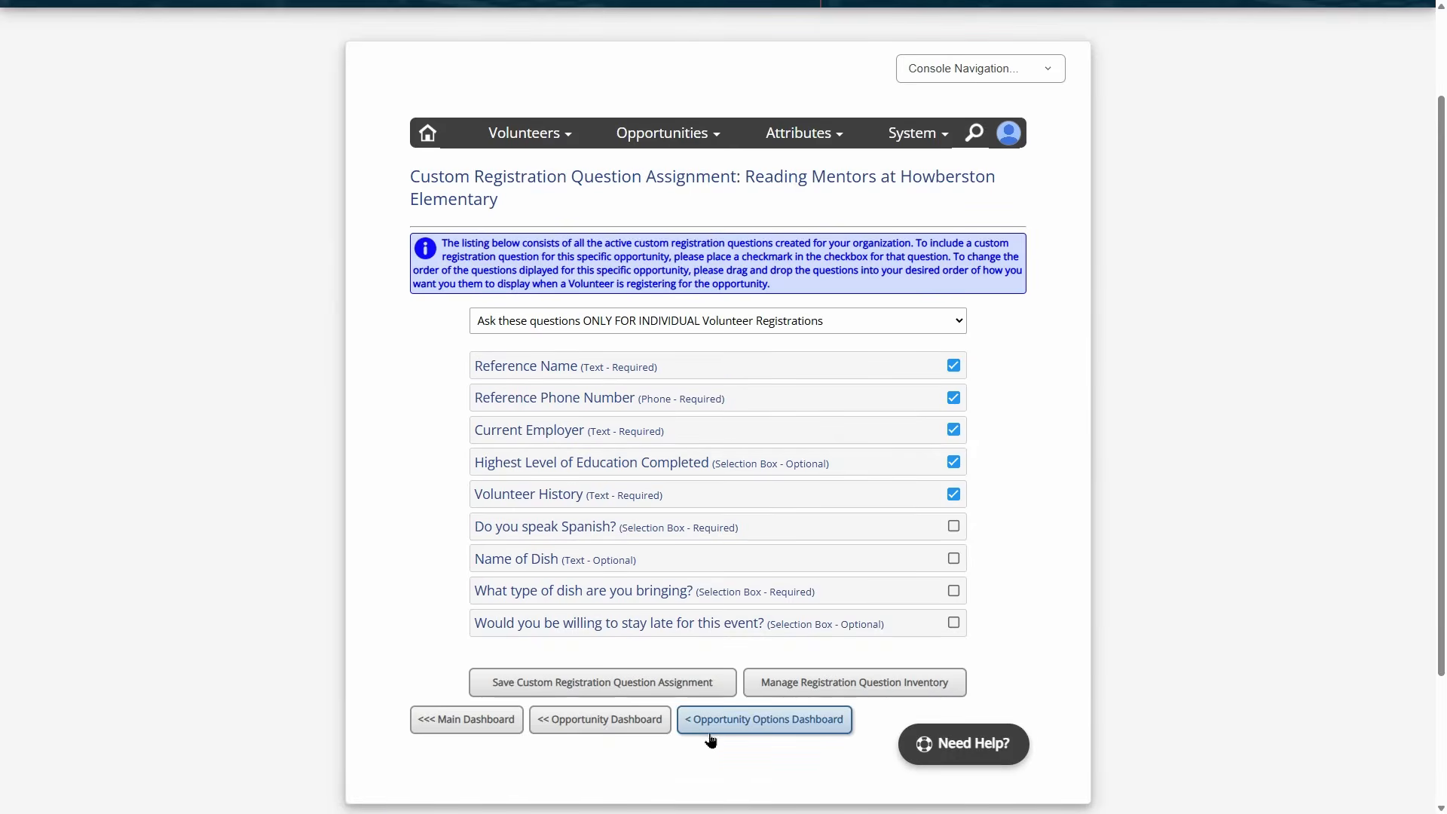
left_click(753, 725)
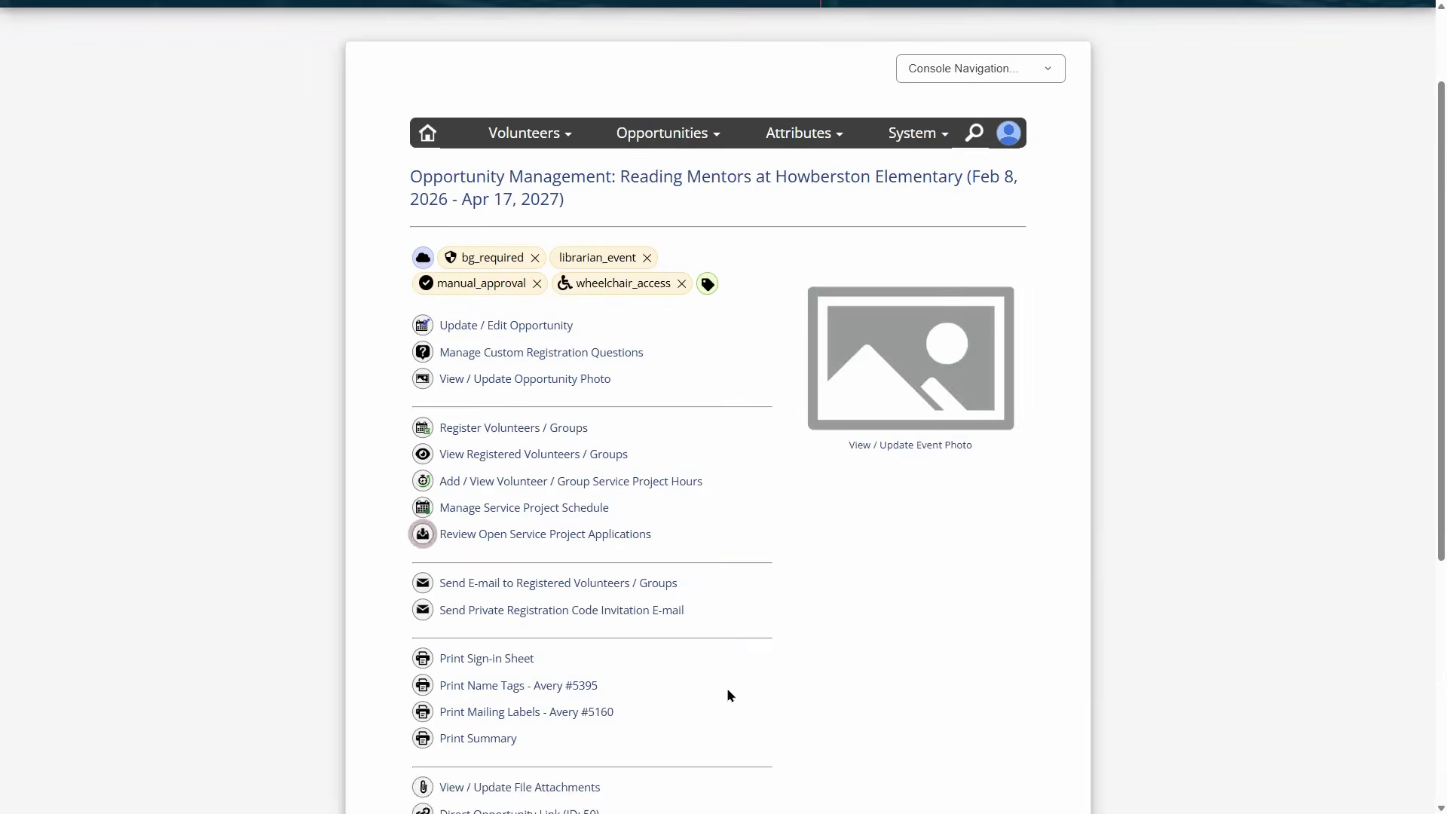
scroll(726, 687, "down", 5)
left_click(596, 561)
scroll(716, 468, "down", 5)
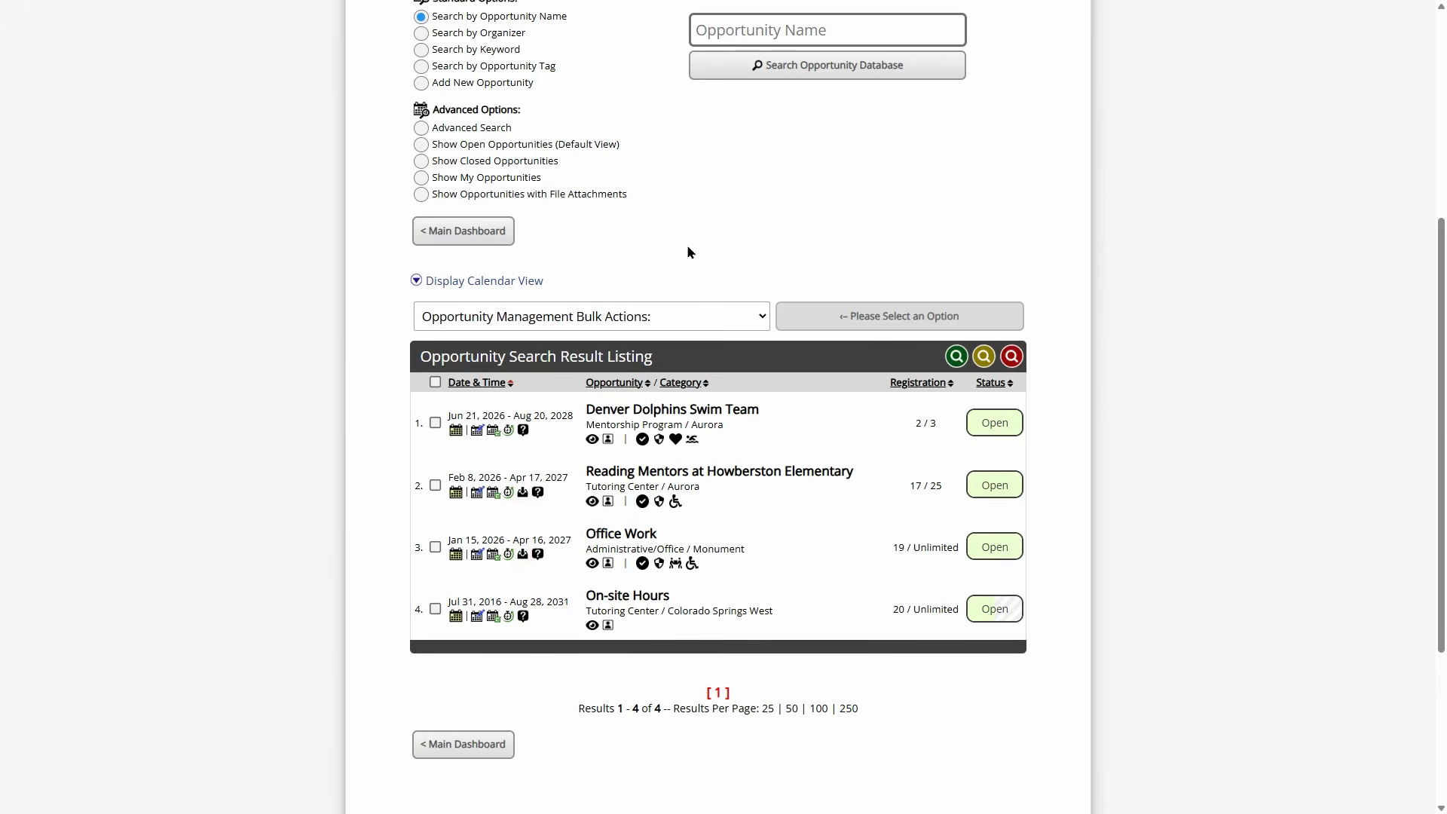
- Go back to the admin Main Dashboard and scroll through its charts and management sections
left_click(475, 231)
scroll(669, 444, "up", 3)
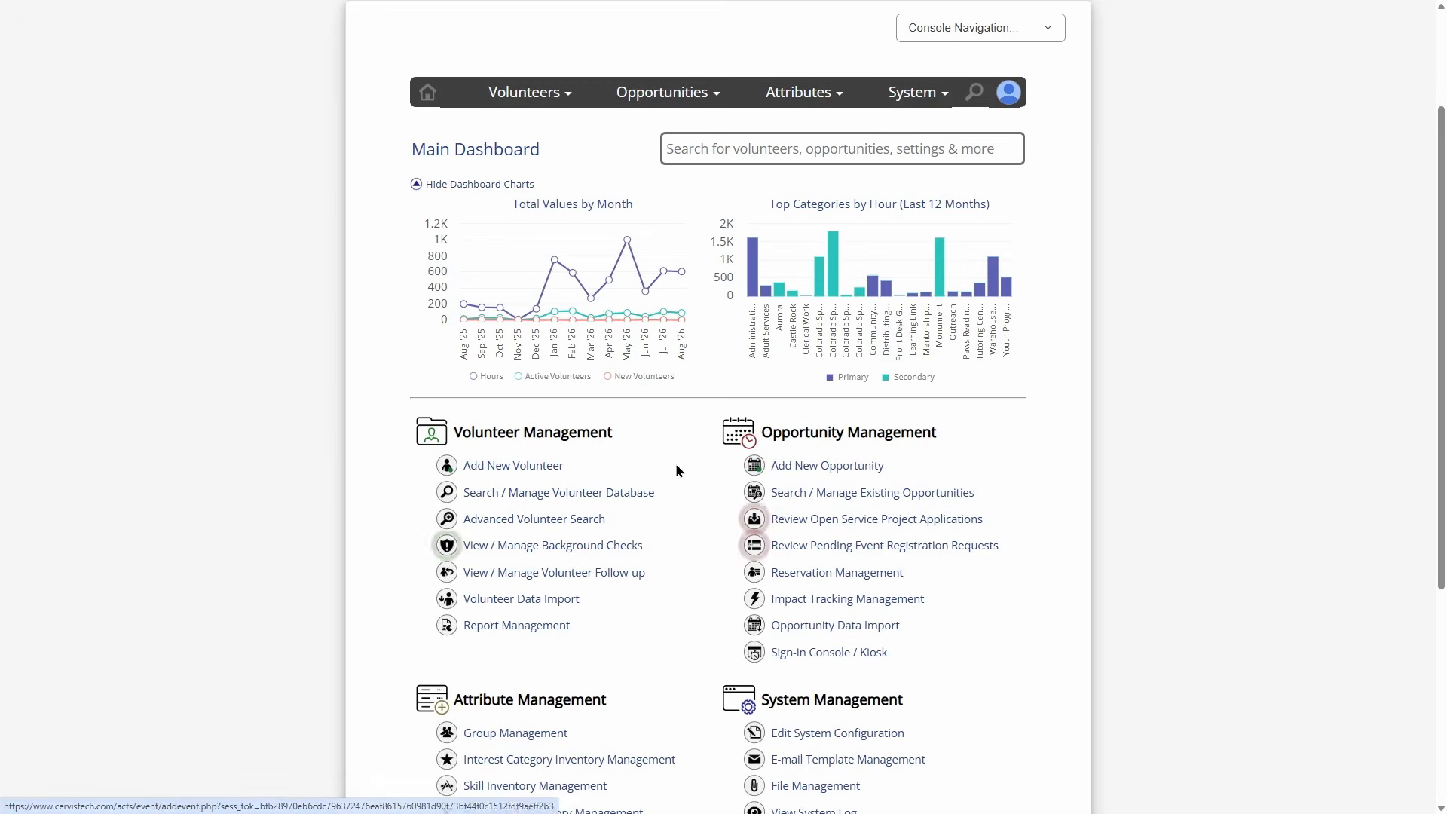
scroll(675, 463, "down", 5)
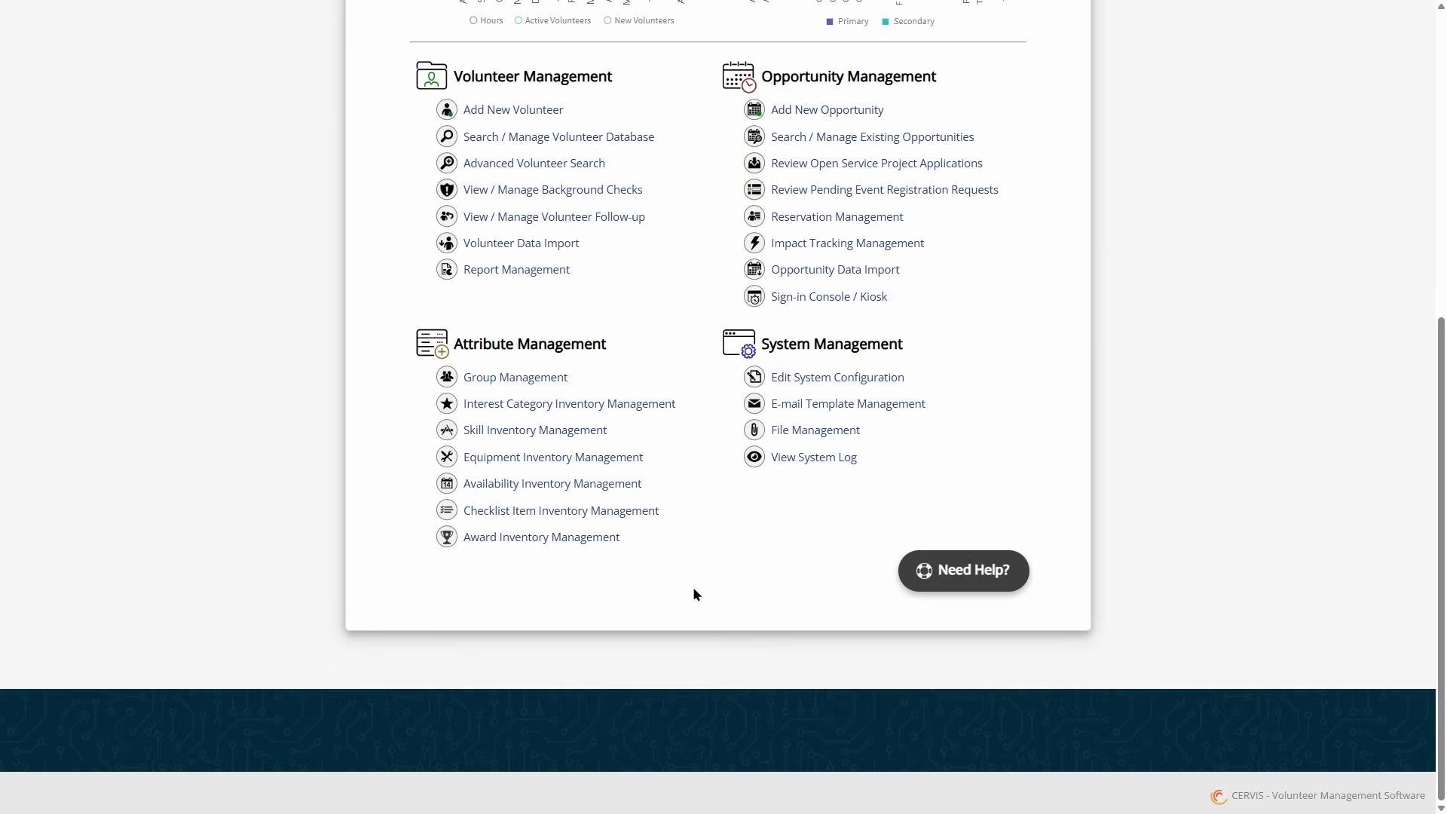
scroll(694, 592, "up", 7)
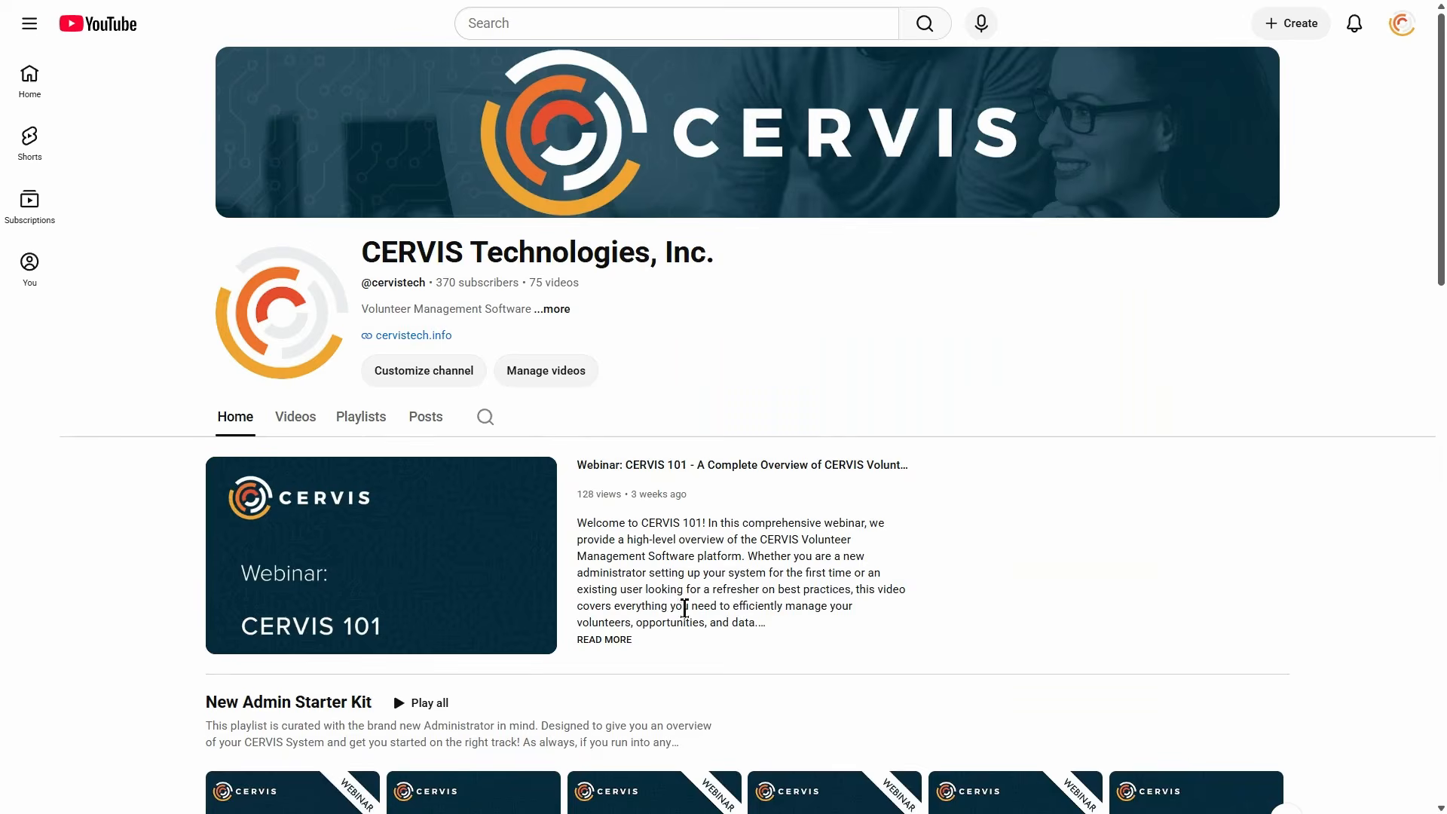
- Show the CERVIS YouTube channel's full list of videos
scroll(781, 527, "down", 5)
scroll(608, 453, "up", 2)
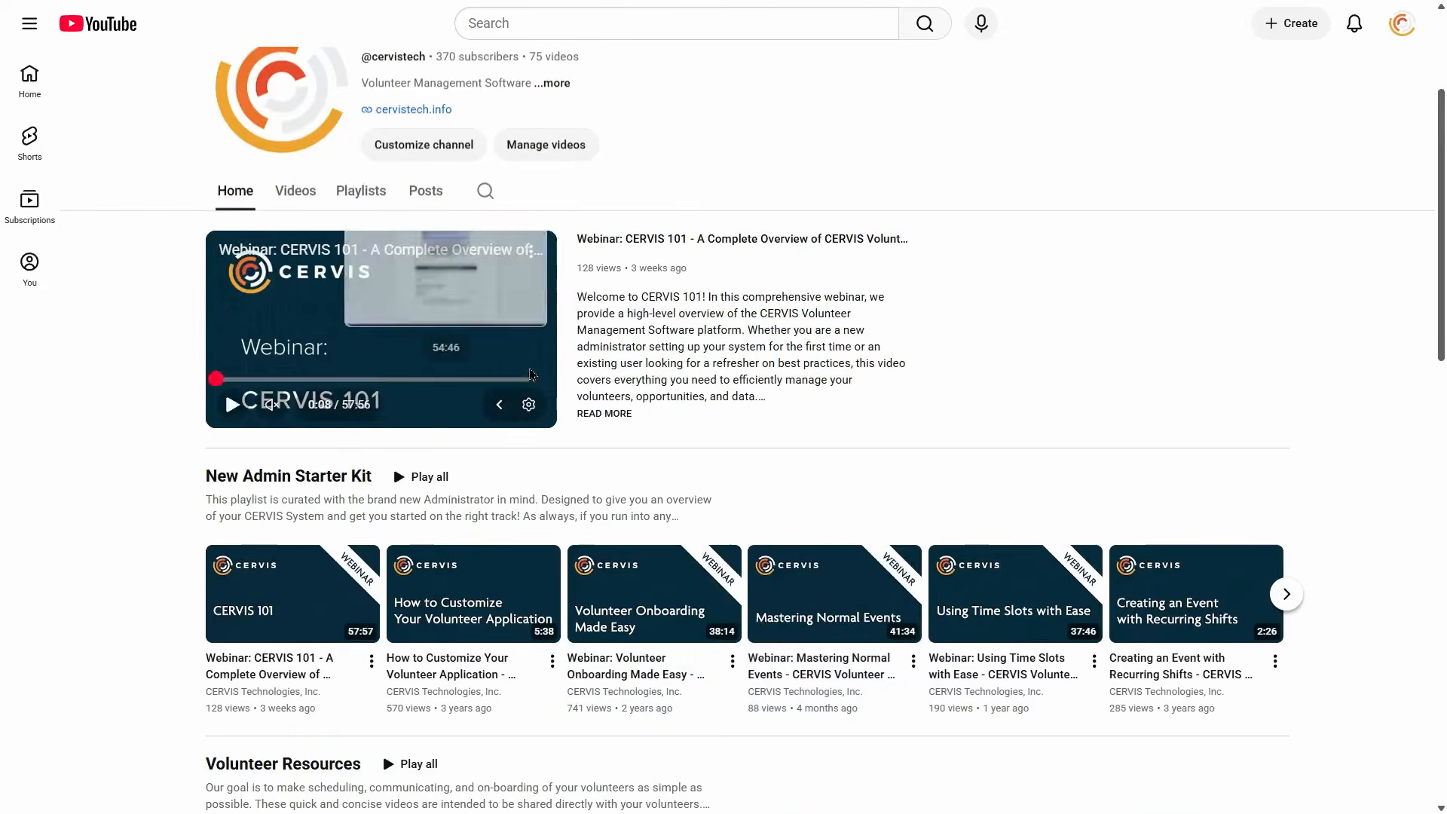
scroll(482, 385, "up", 2)
left_click(296, 343)
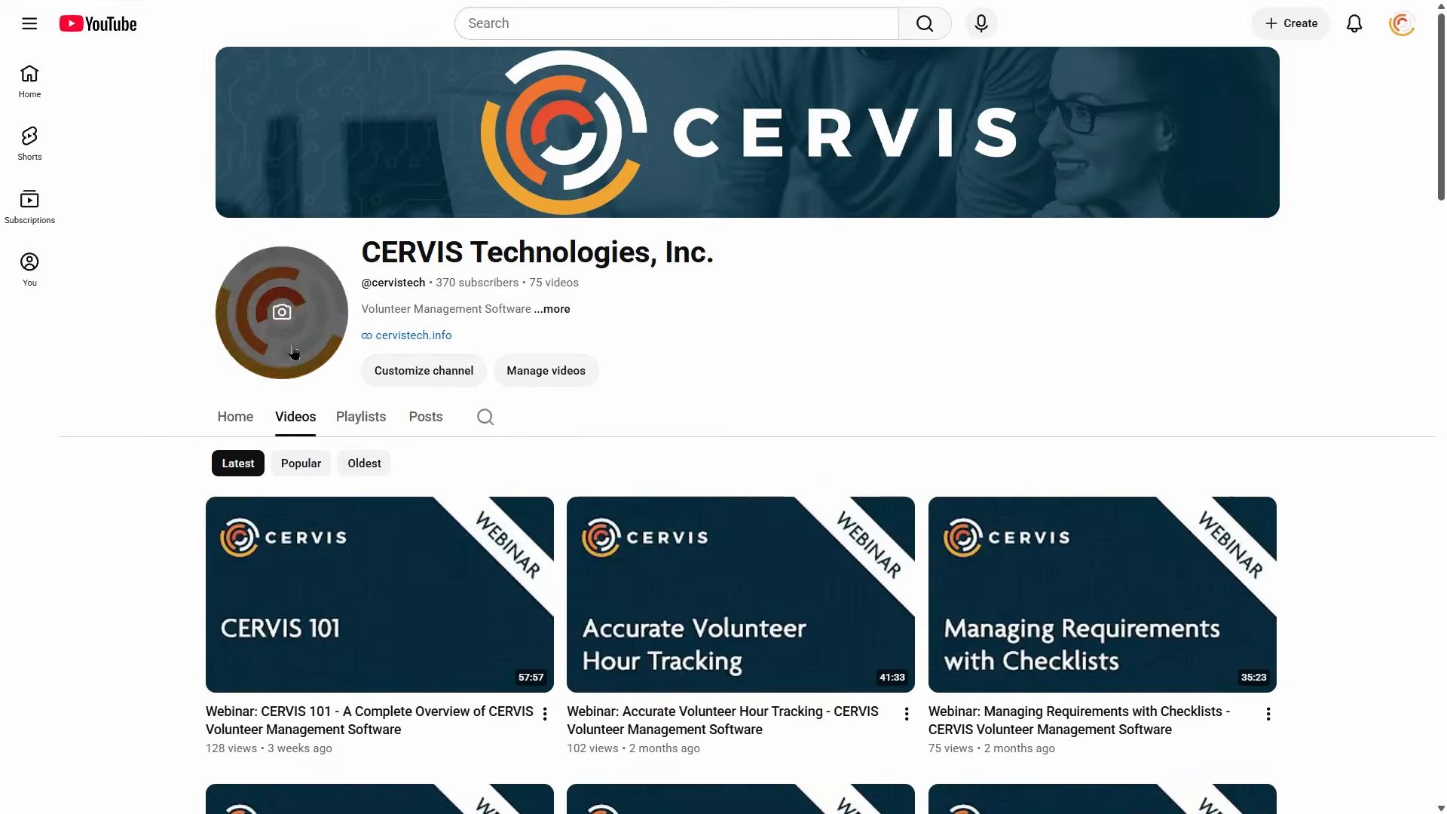
- Browse the channel's video grid, then switch back to the CERVIS Main Dashboard
scroll(194, 402, "down", 4)
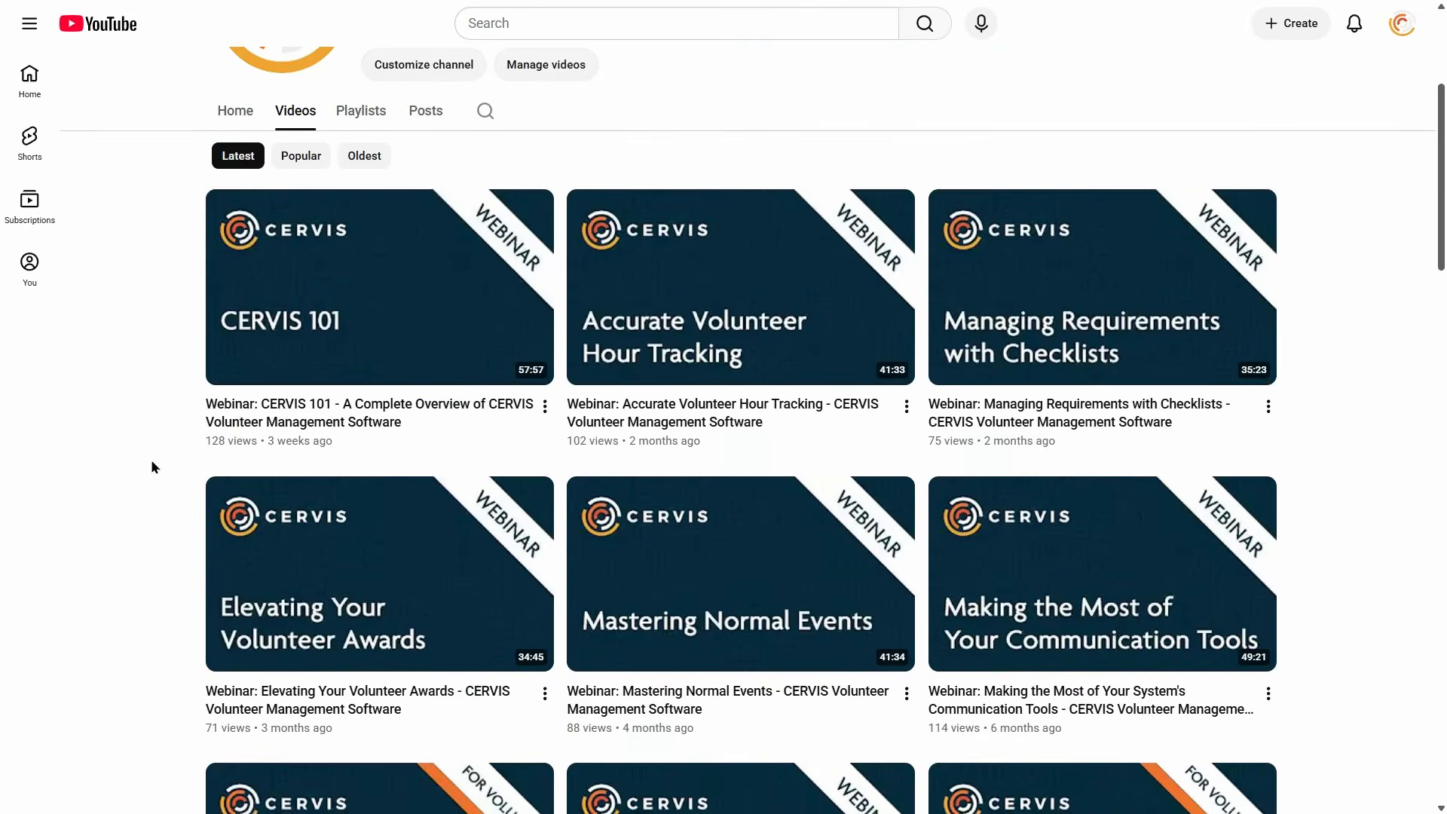
scroll(155, 456, "down", 4)
scroll(150, 424, "down", 2)
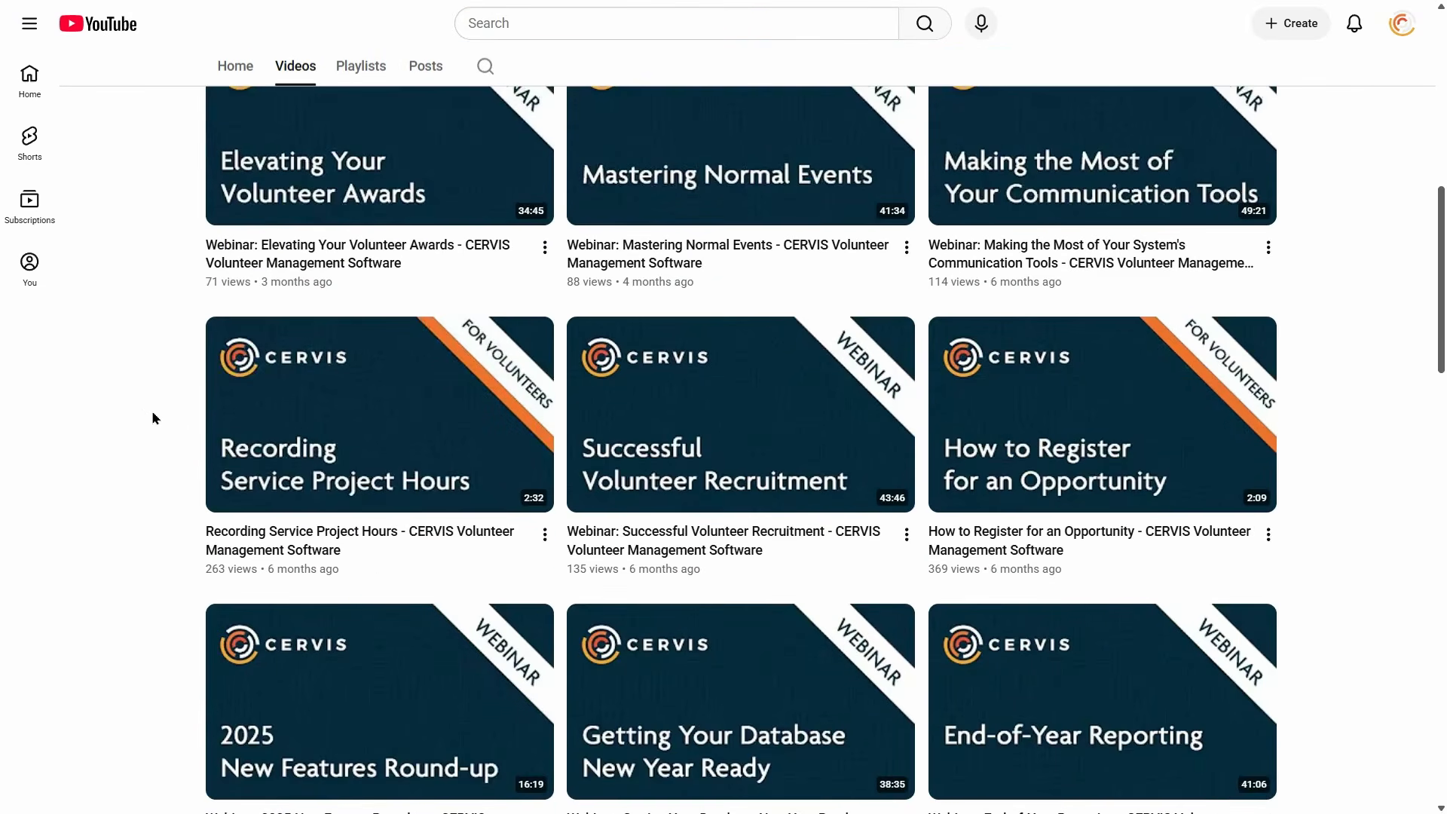
scroll(148, 407, "down", 2)
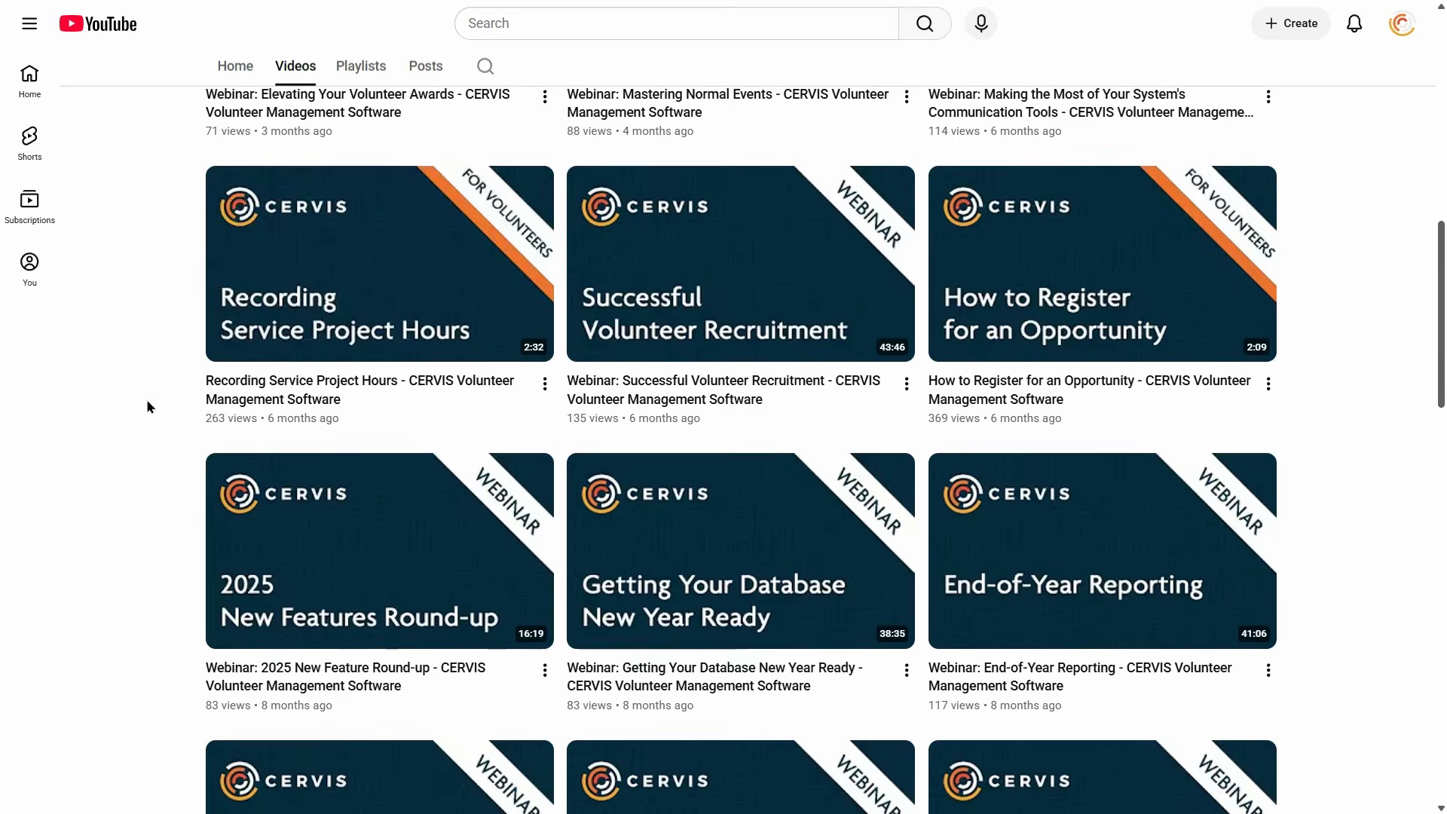
scroll(148, 407, "down", 3)
scroll(149, 413, "down", 2)
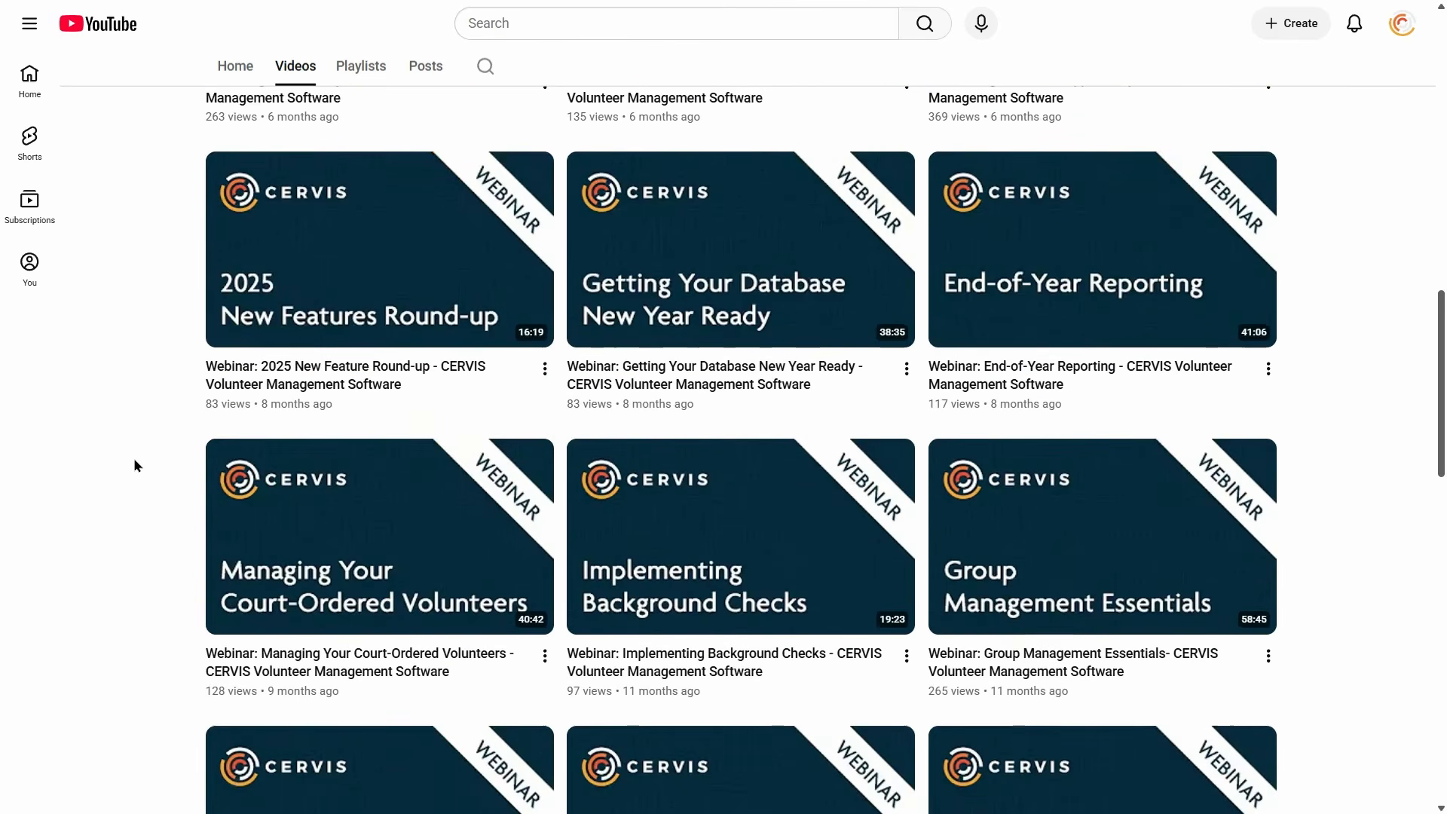
scroll(136, 460, "down", 2)
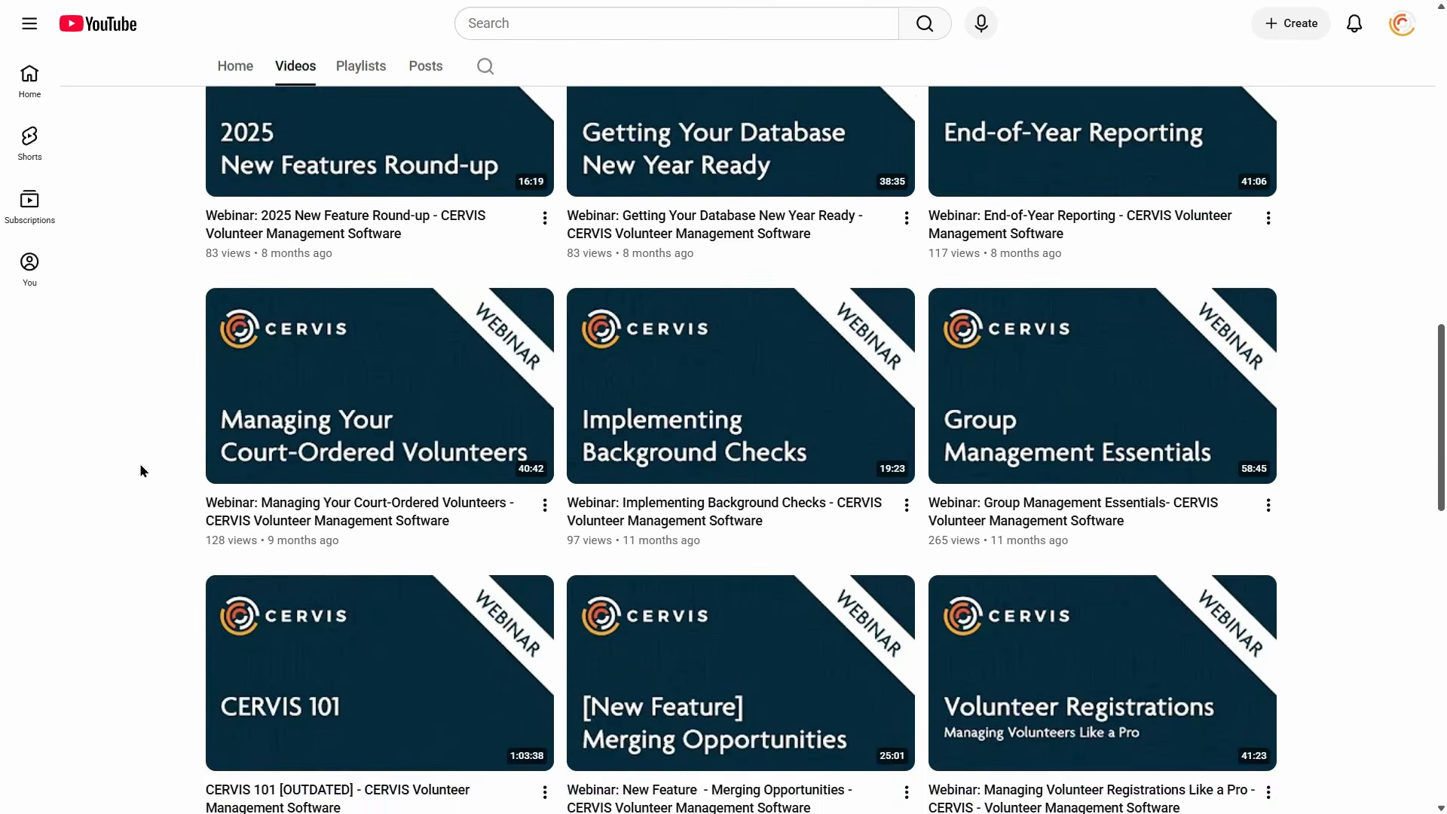
scroll(136, 460, "down", 8)
scroll(134, 463, "up", 8)
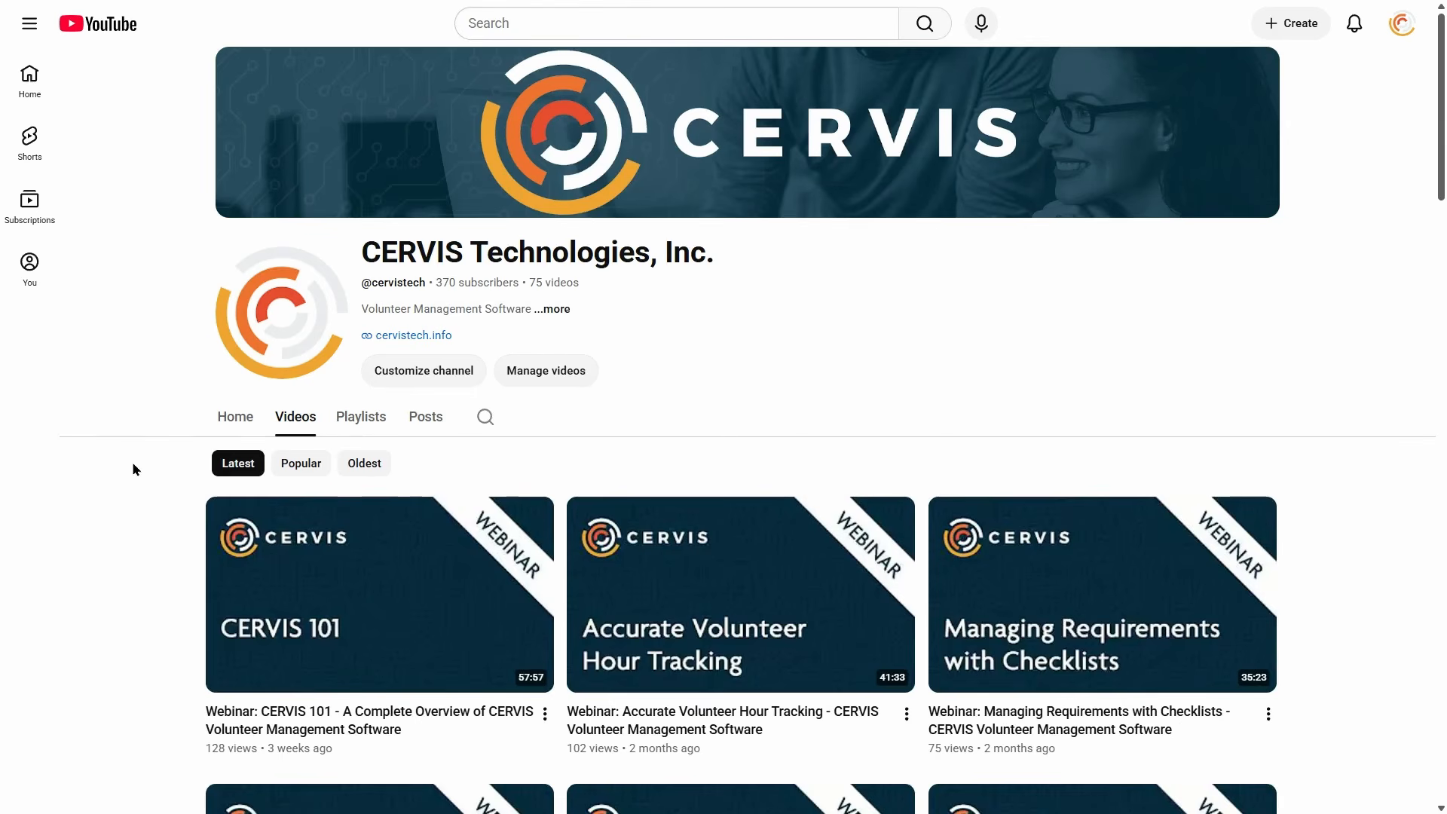
key("ctrl+Tab")
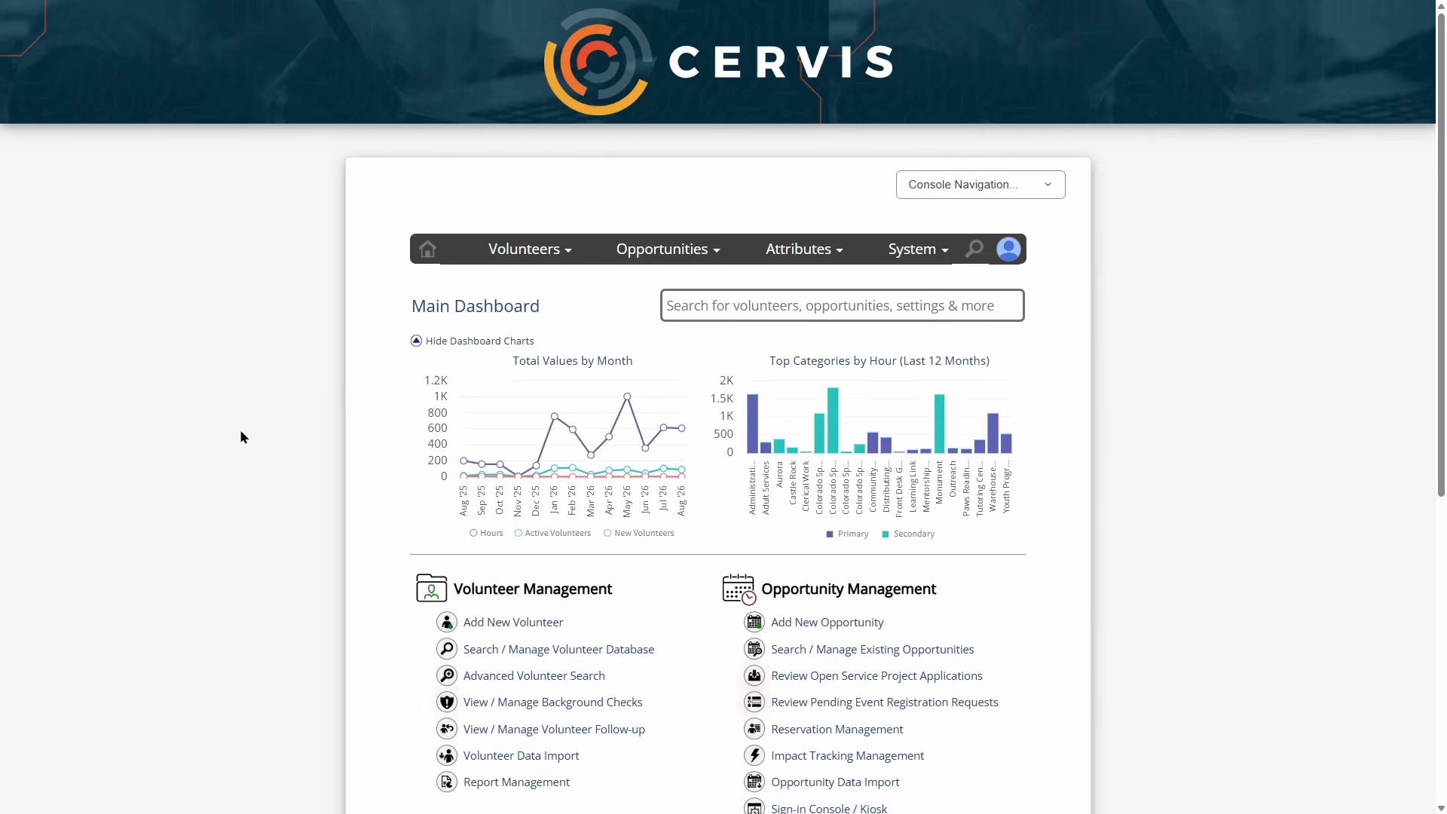